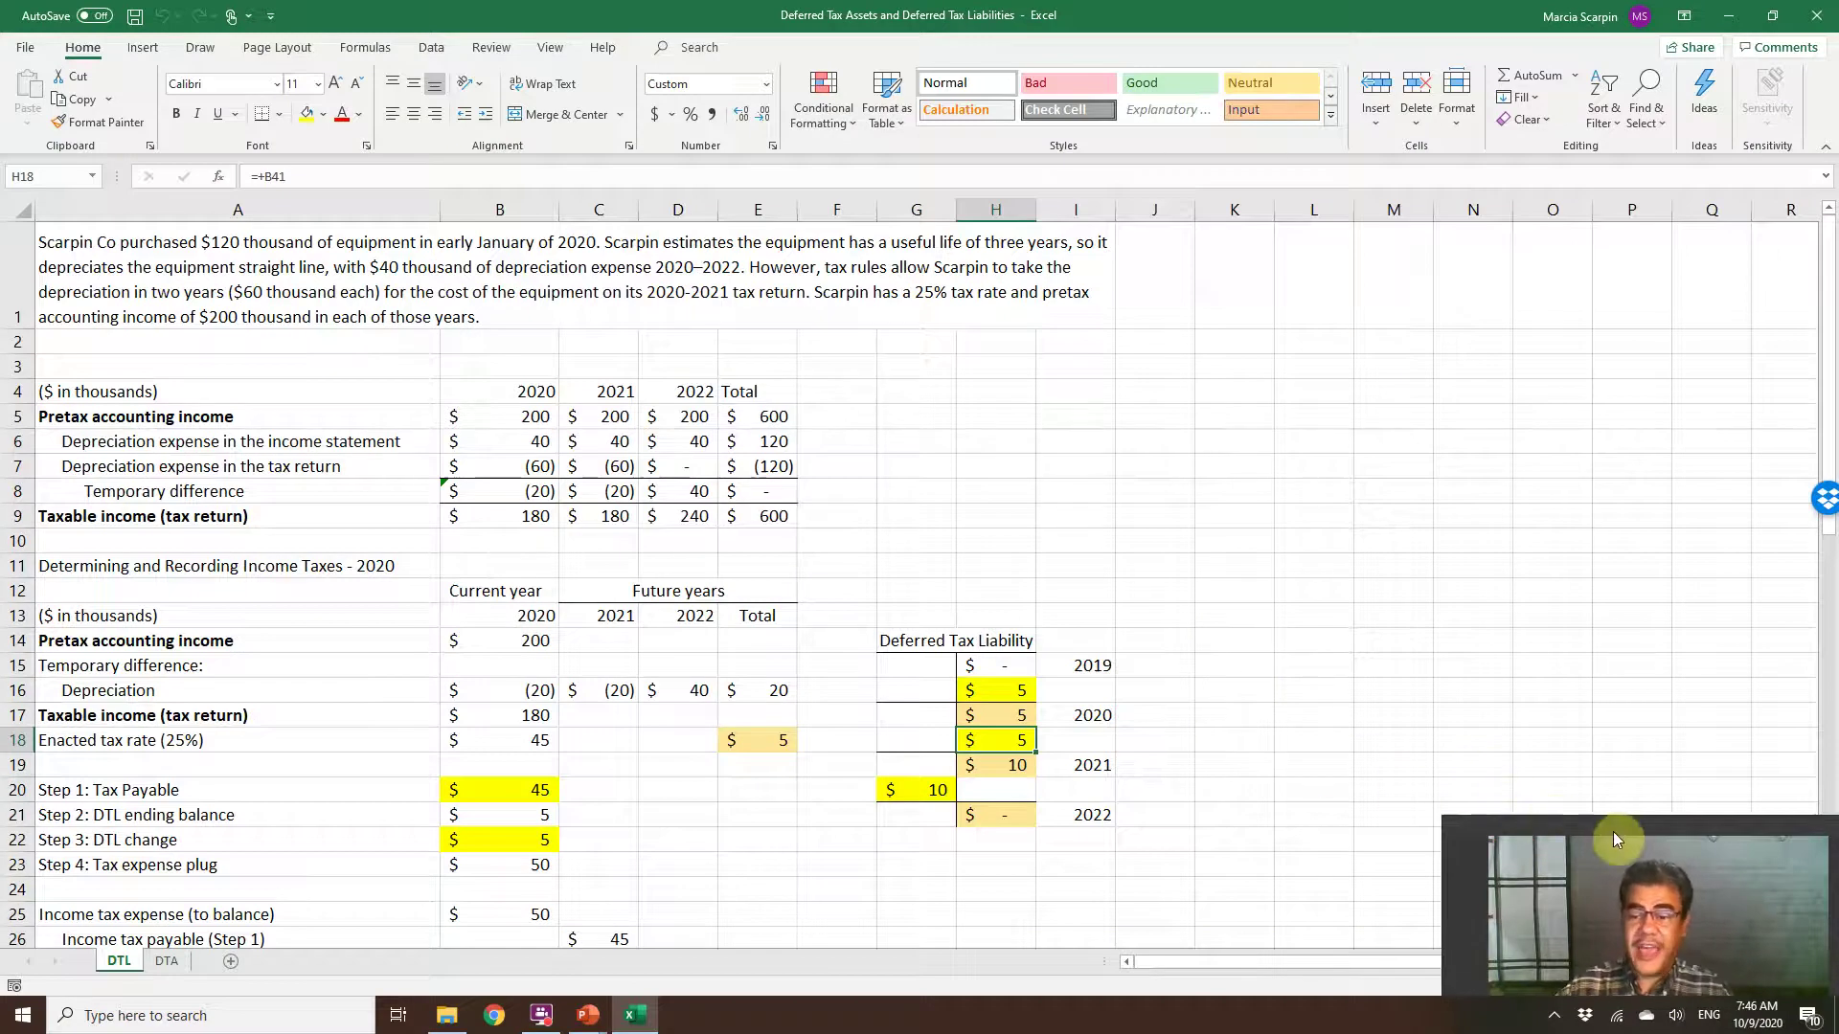
Examine the 2020–2022 pretax income, depreciation, temporary difference and taxable income figures and formulas at 150% zoom.
left_click_drag(1629, 826, 1582, 761)
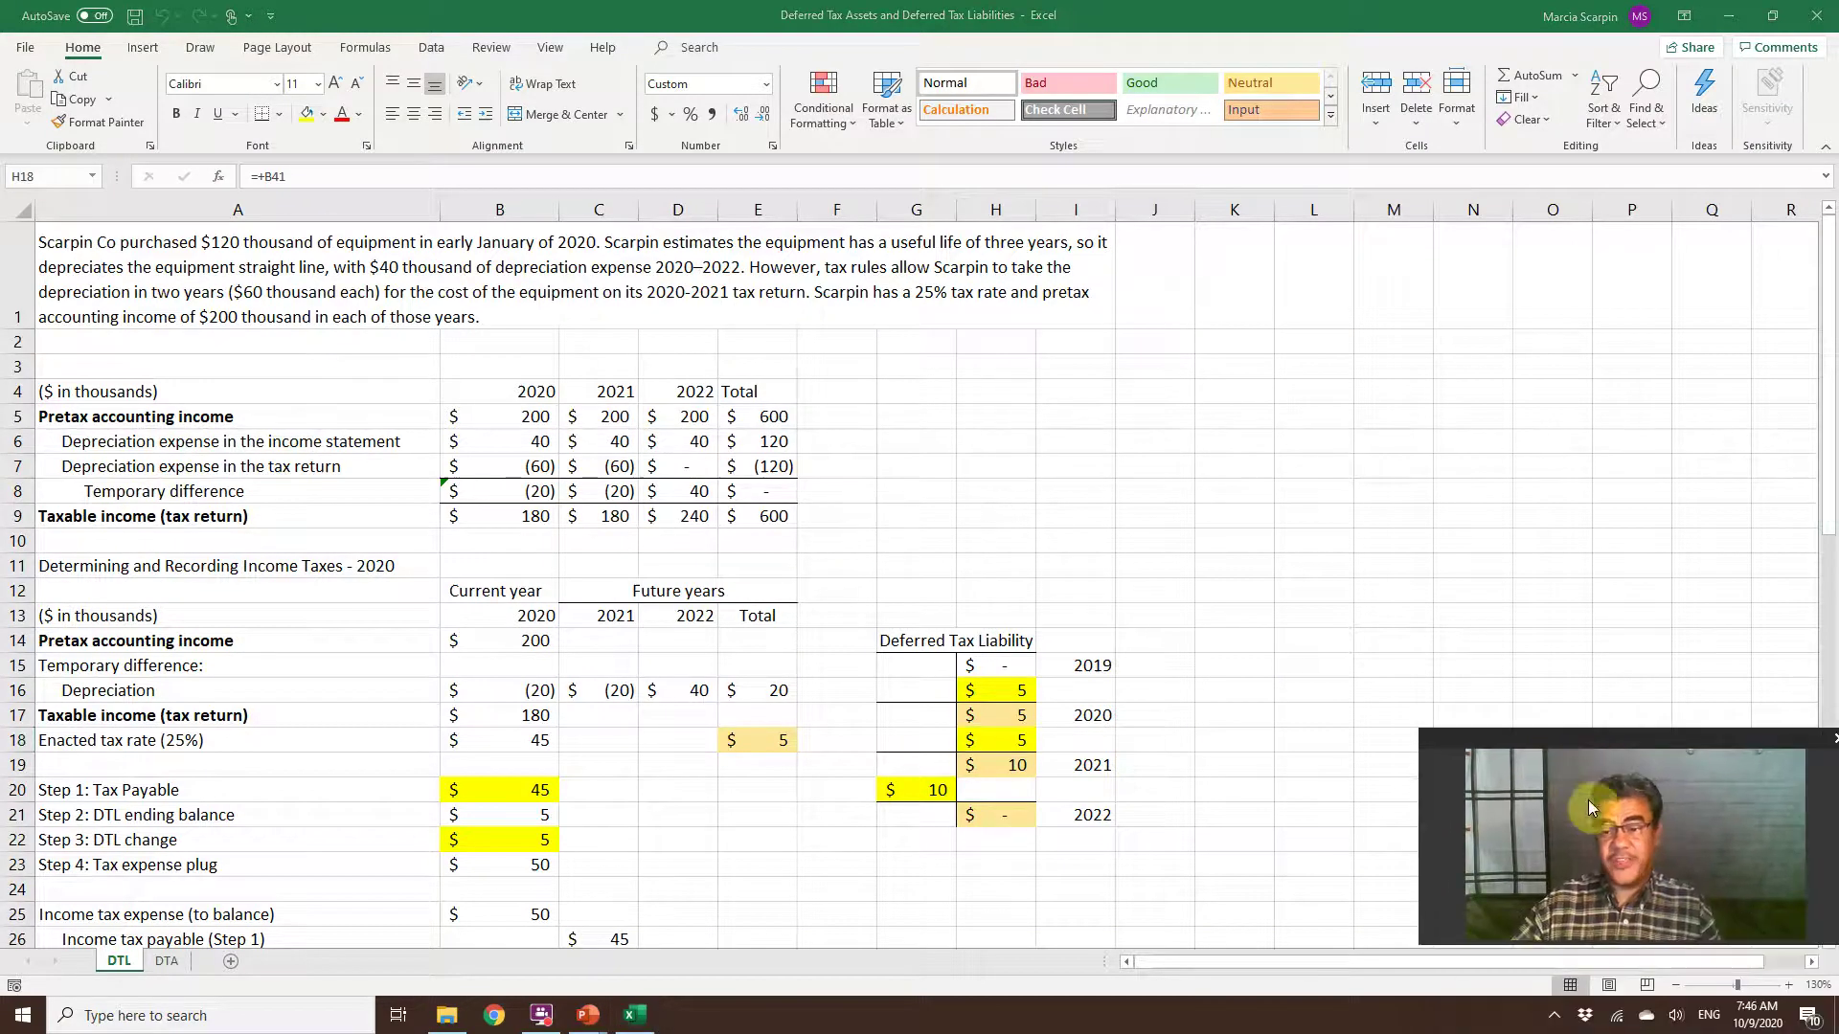
left_click(1785, 988)
left_click(1785, 989)
scroll(1129, 496, "up", 1)
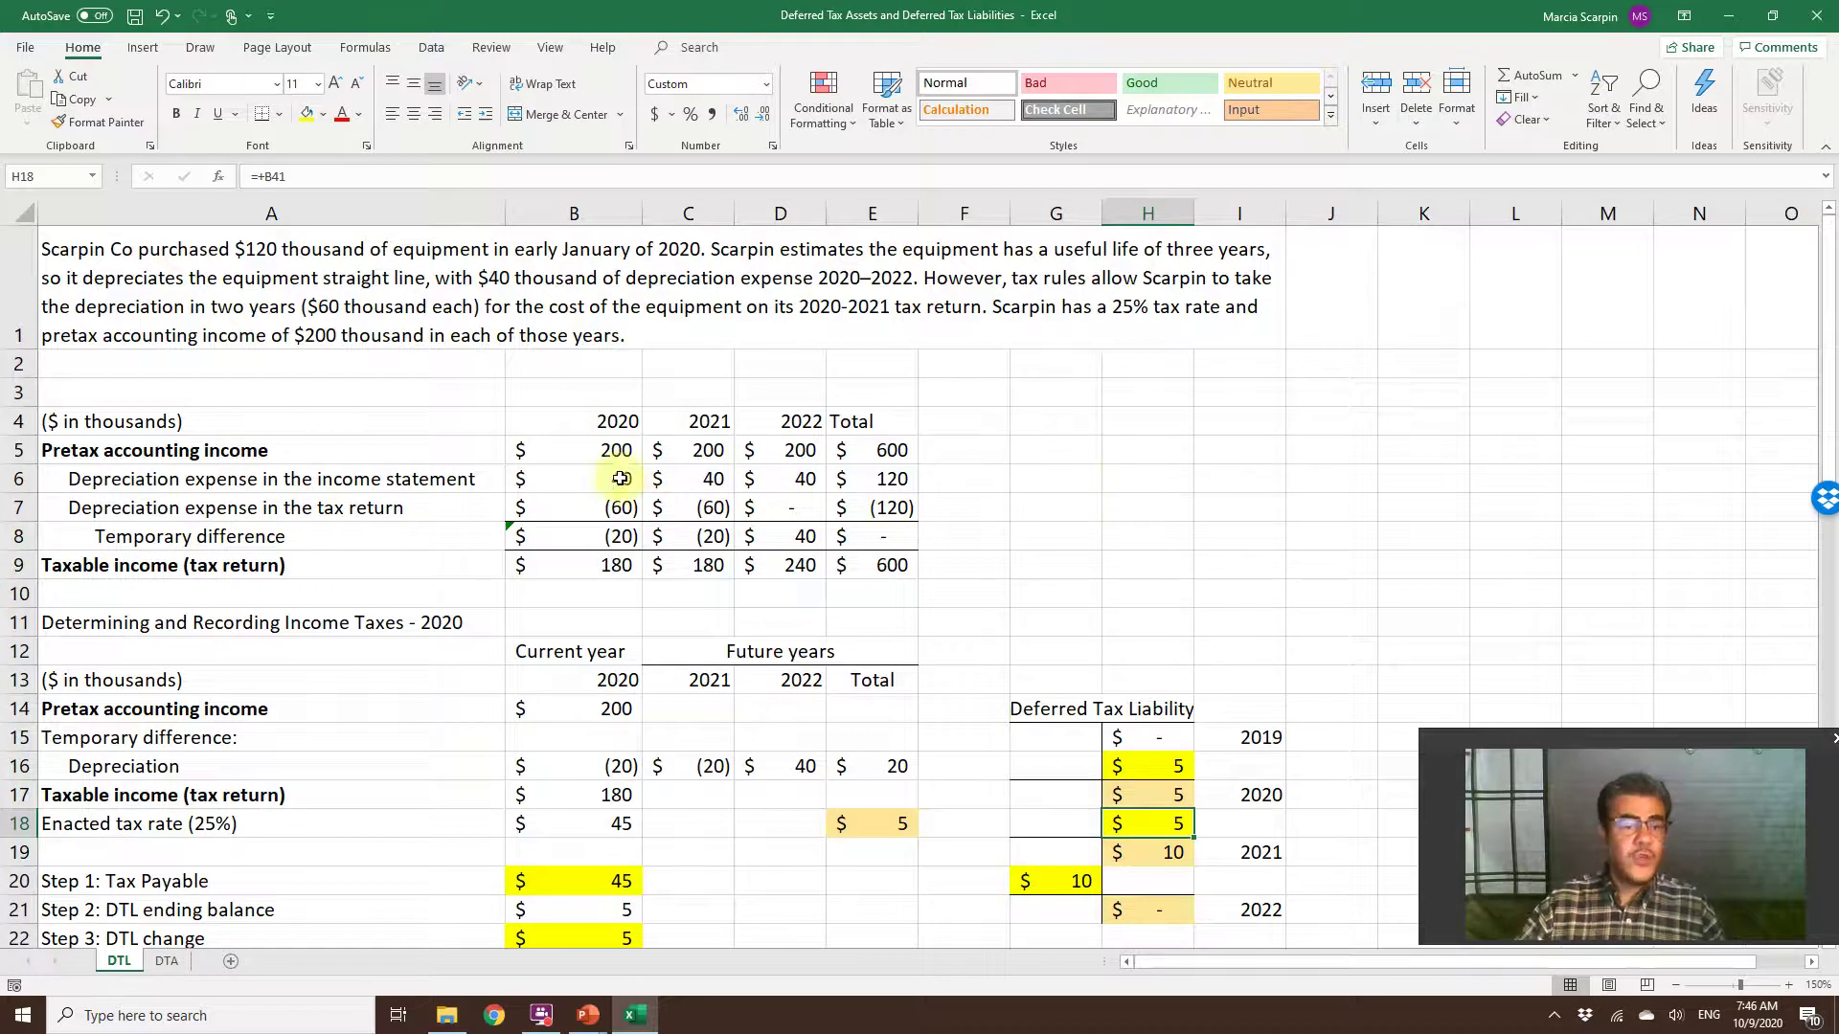
left_click_drag(584, 448, 758, 465)
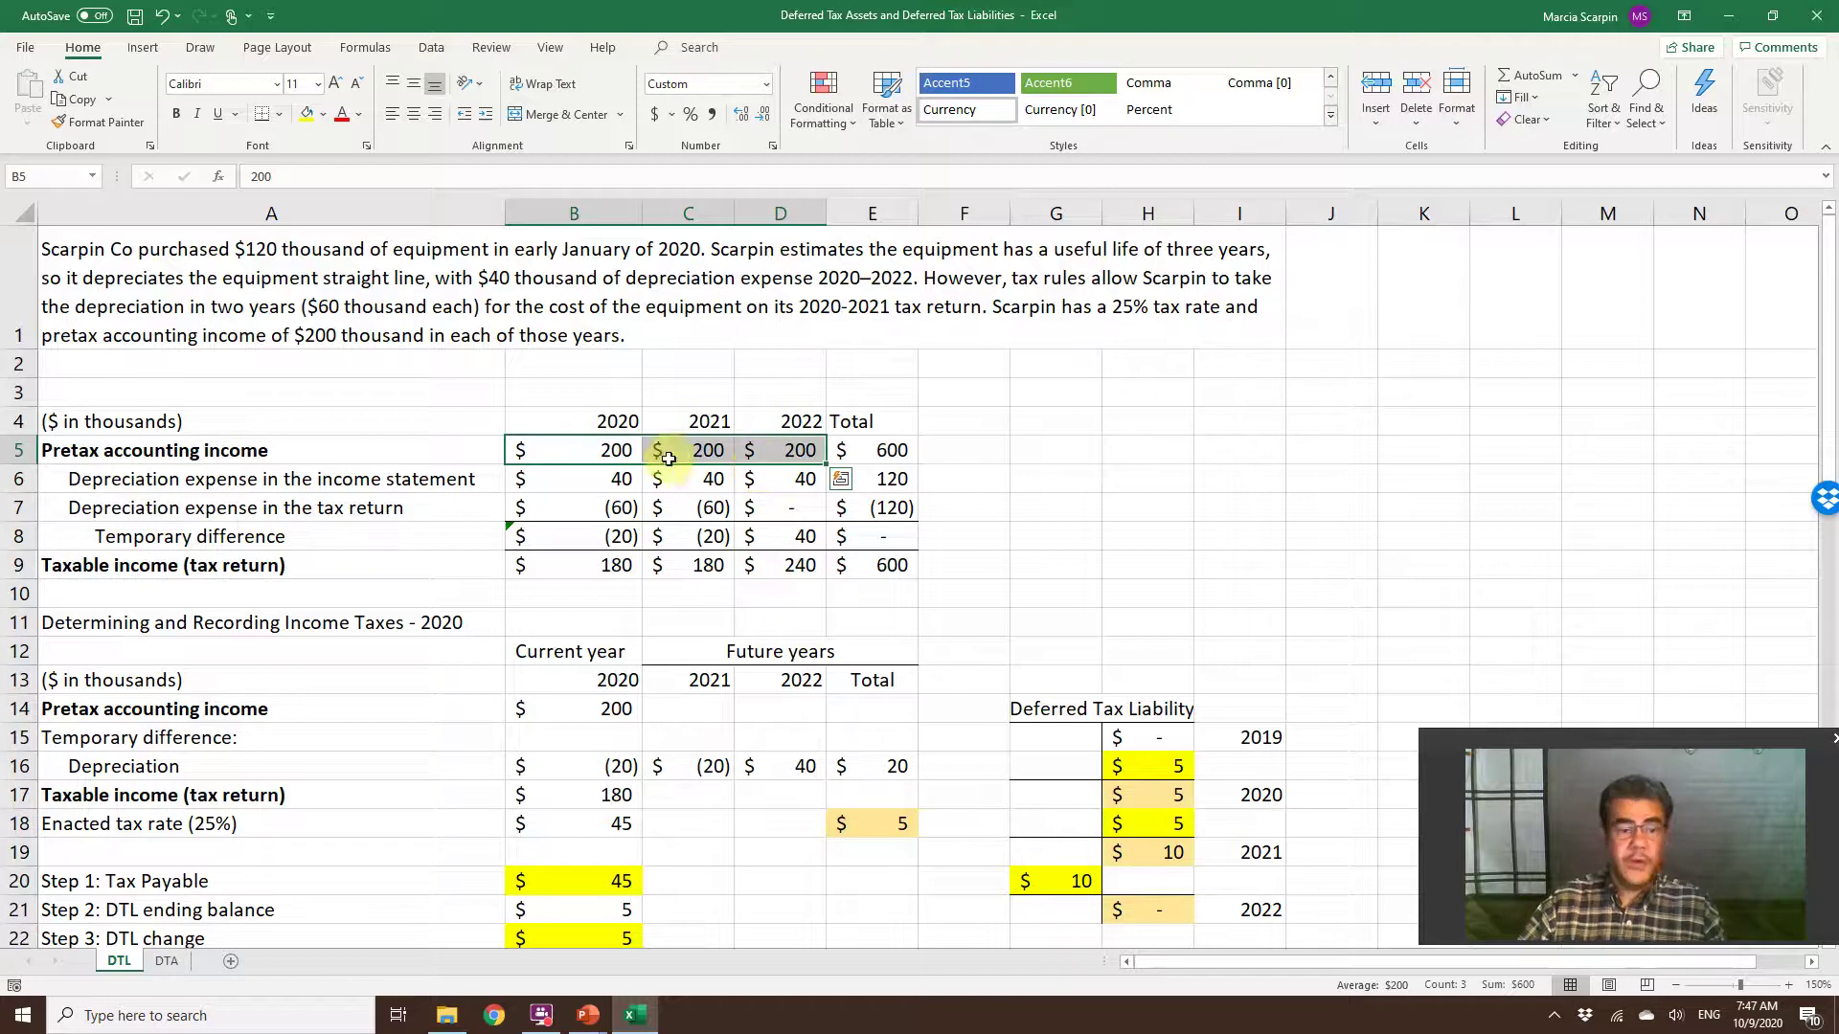
left_click(573, 477)
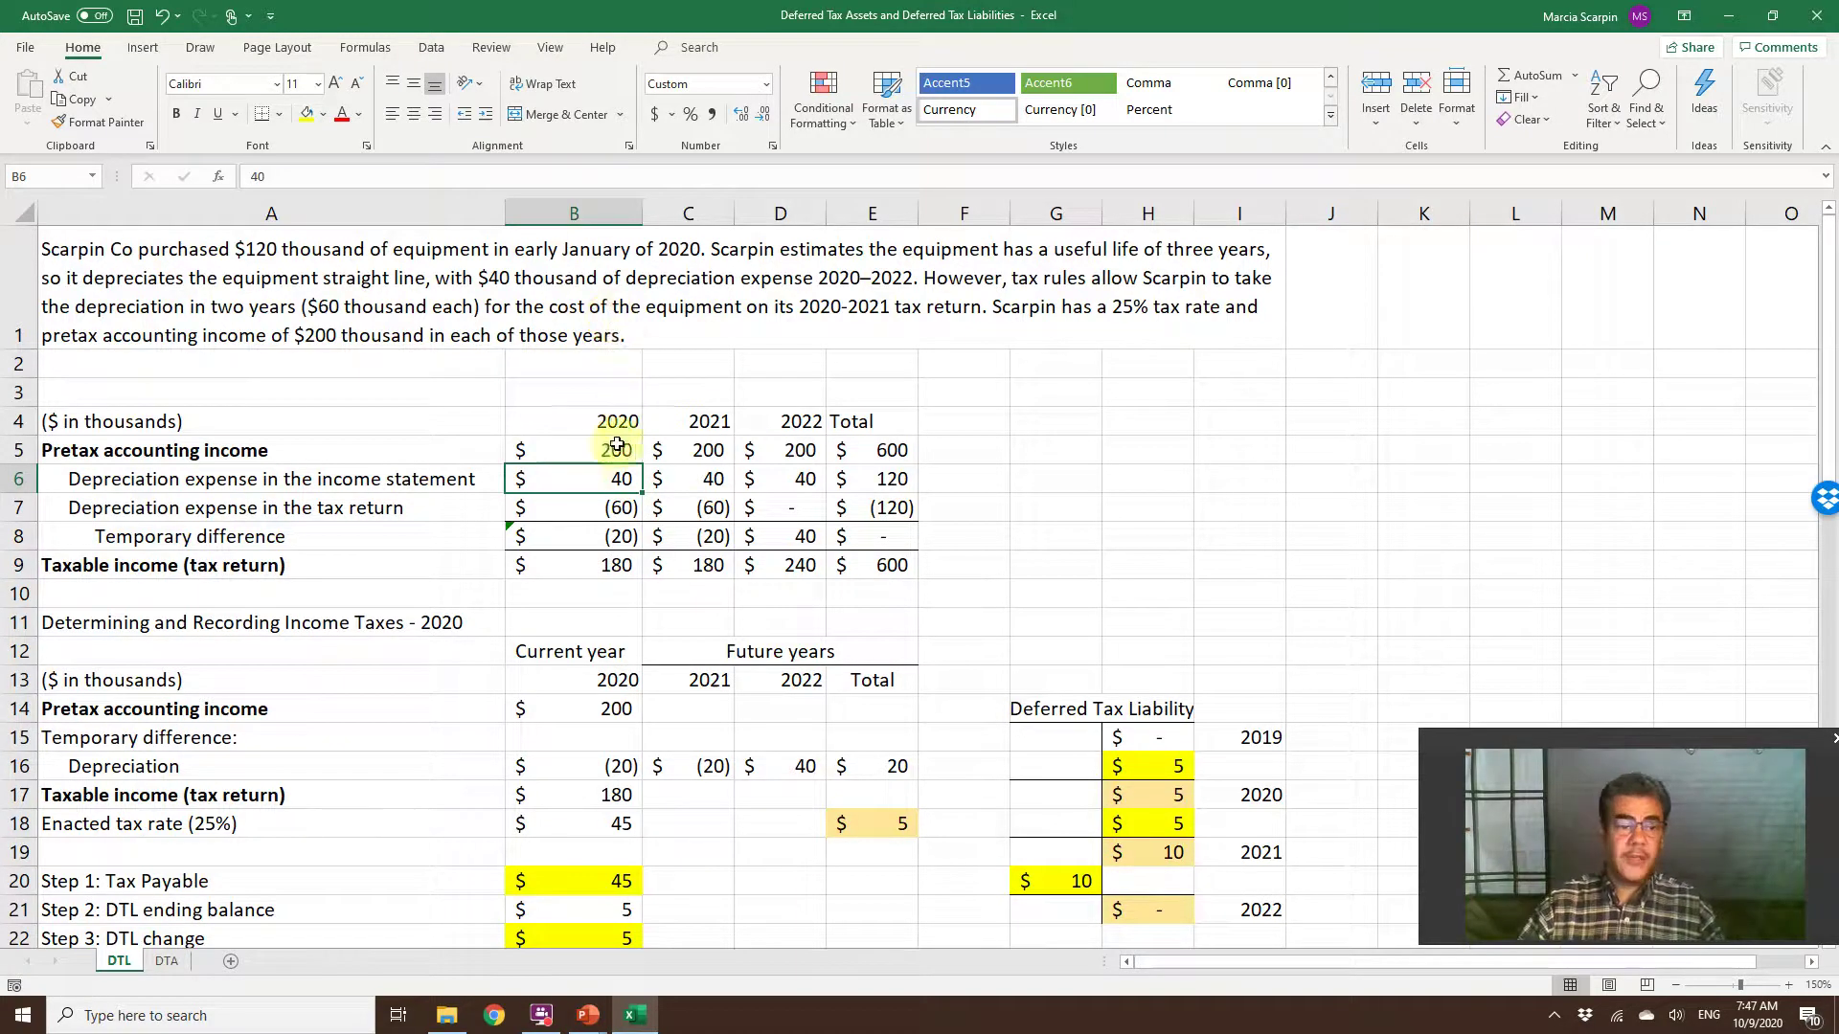
left_click(615, 536)
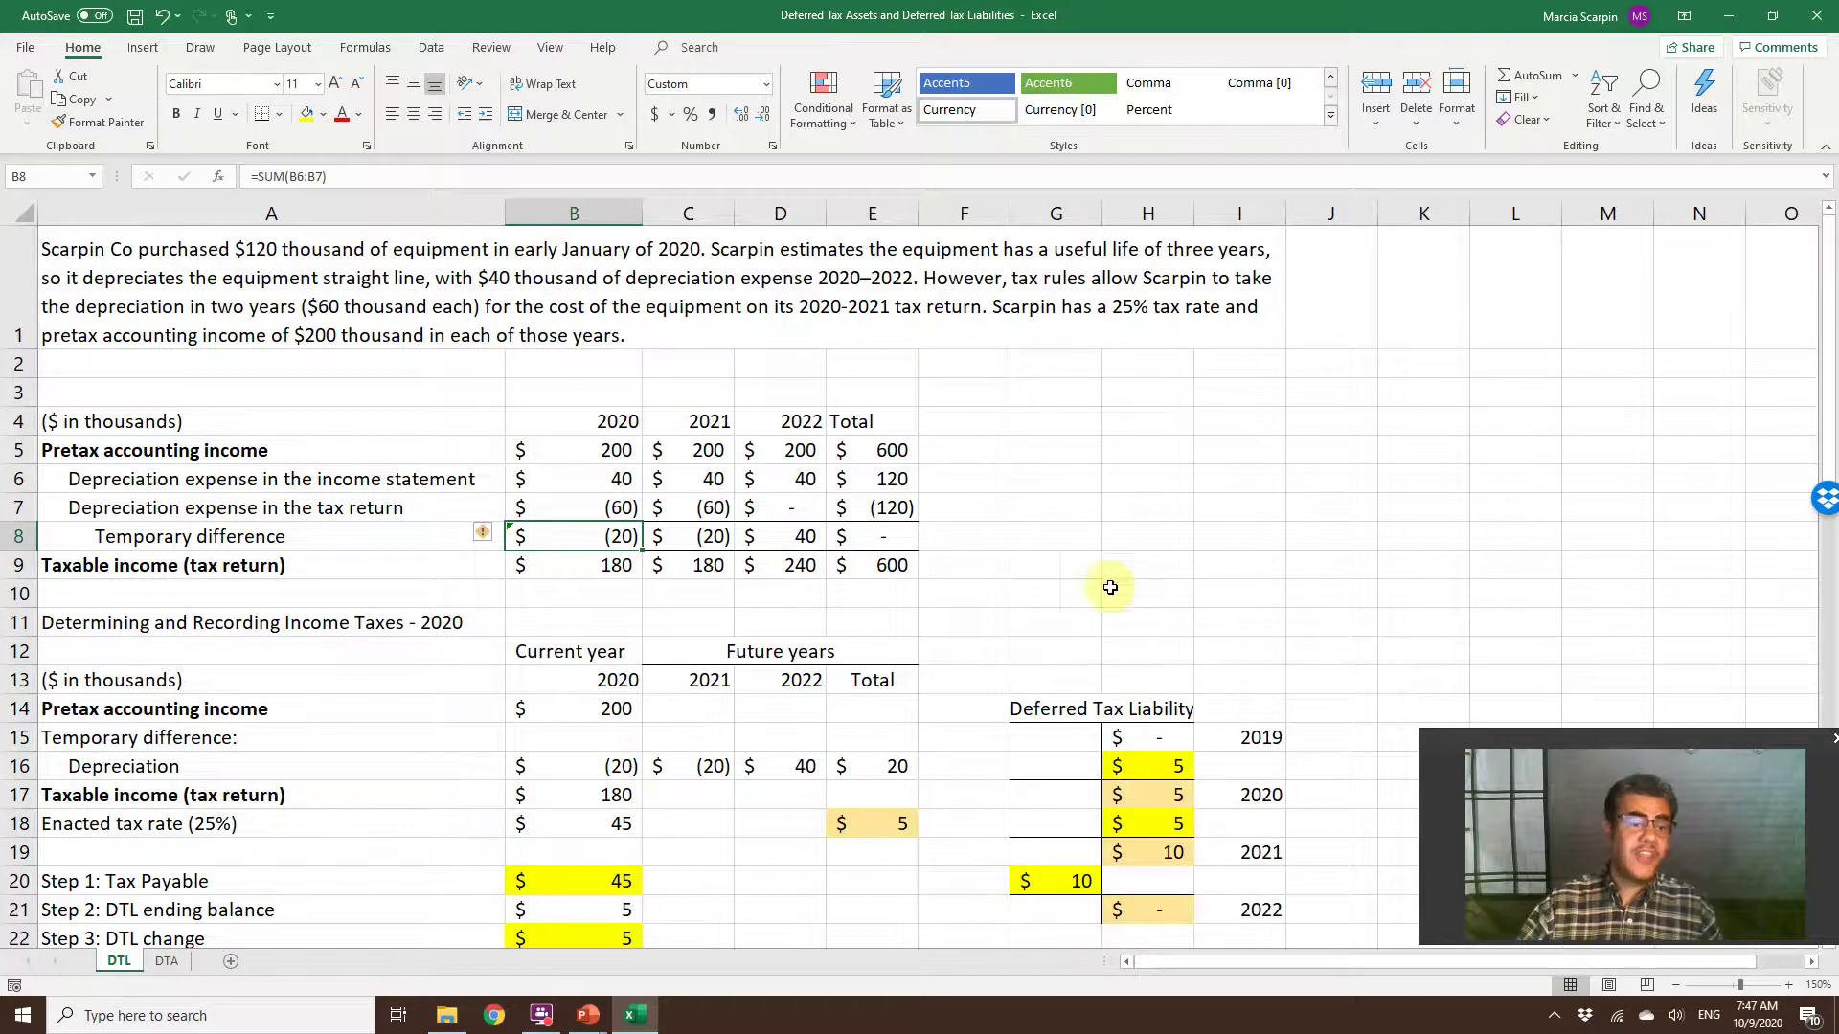
left_click(578, 565)
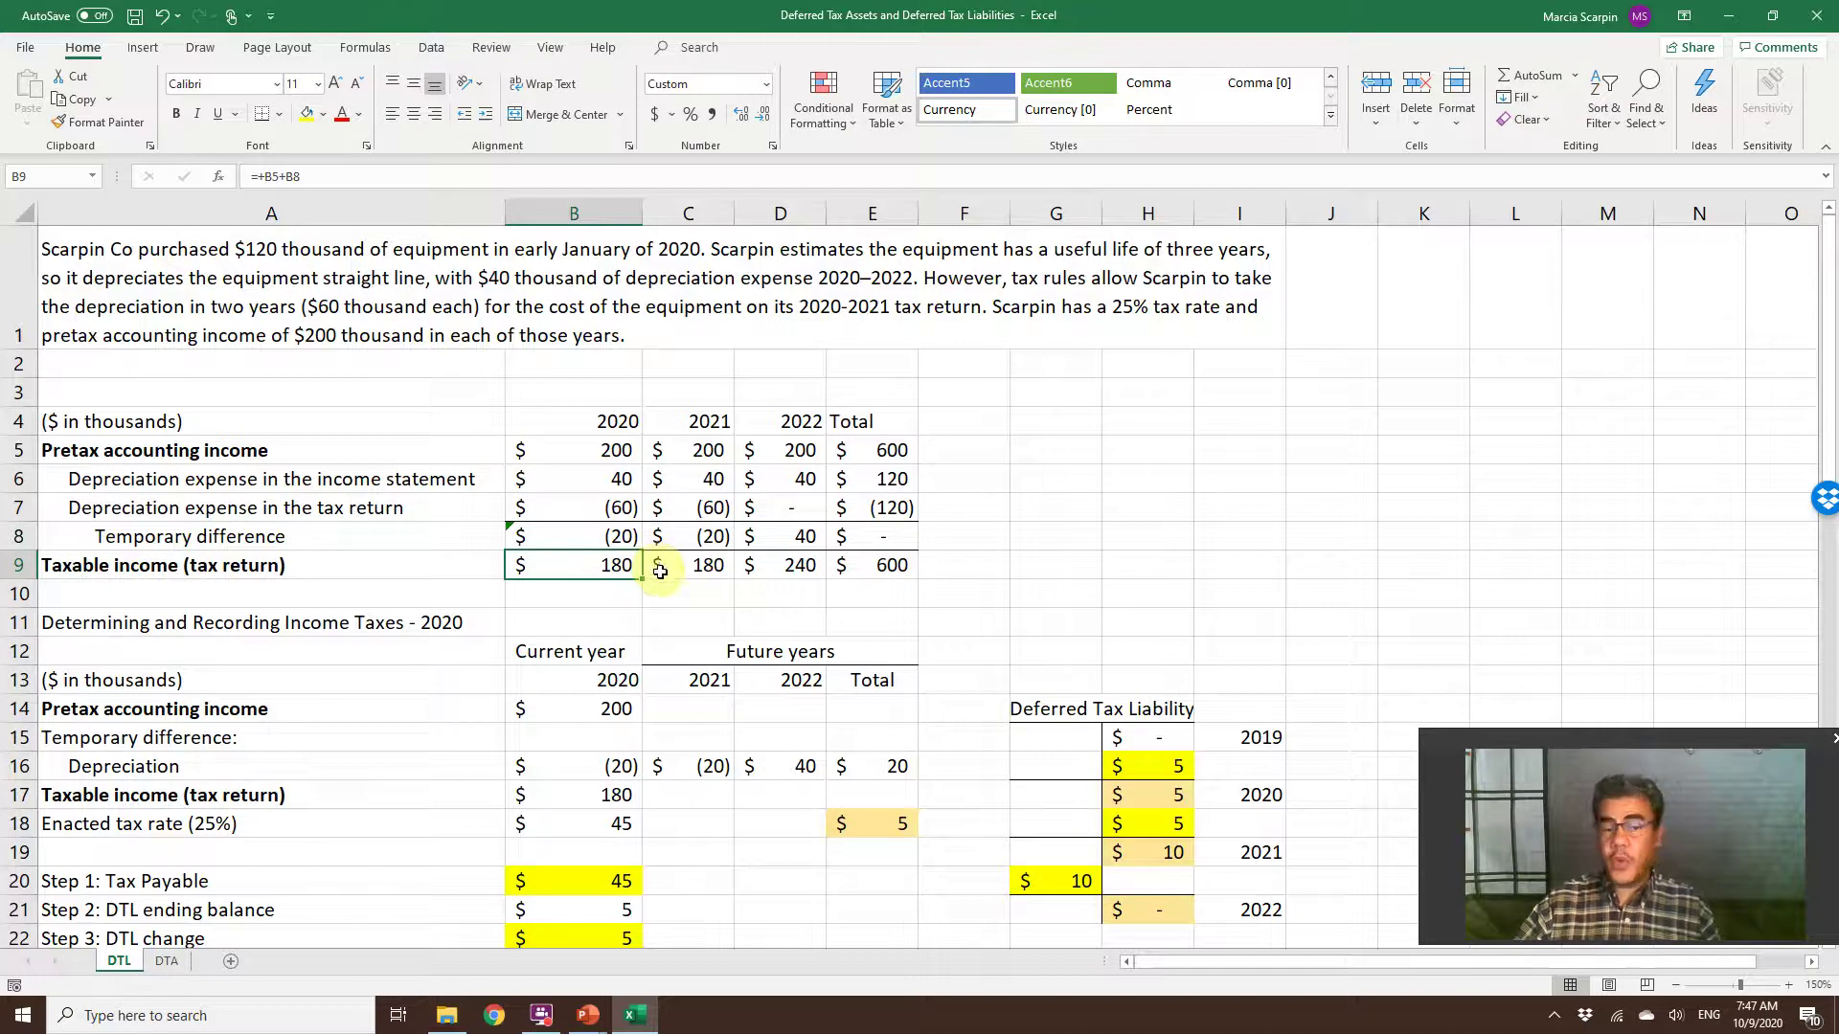
left_click(617, 461)
left_click(618, 477)
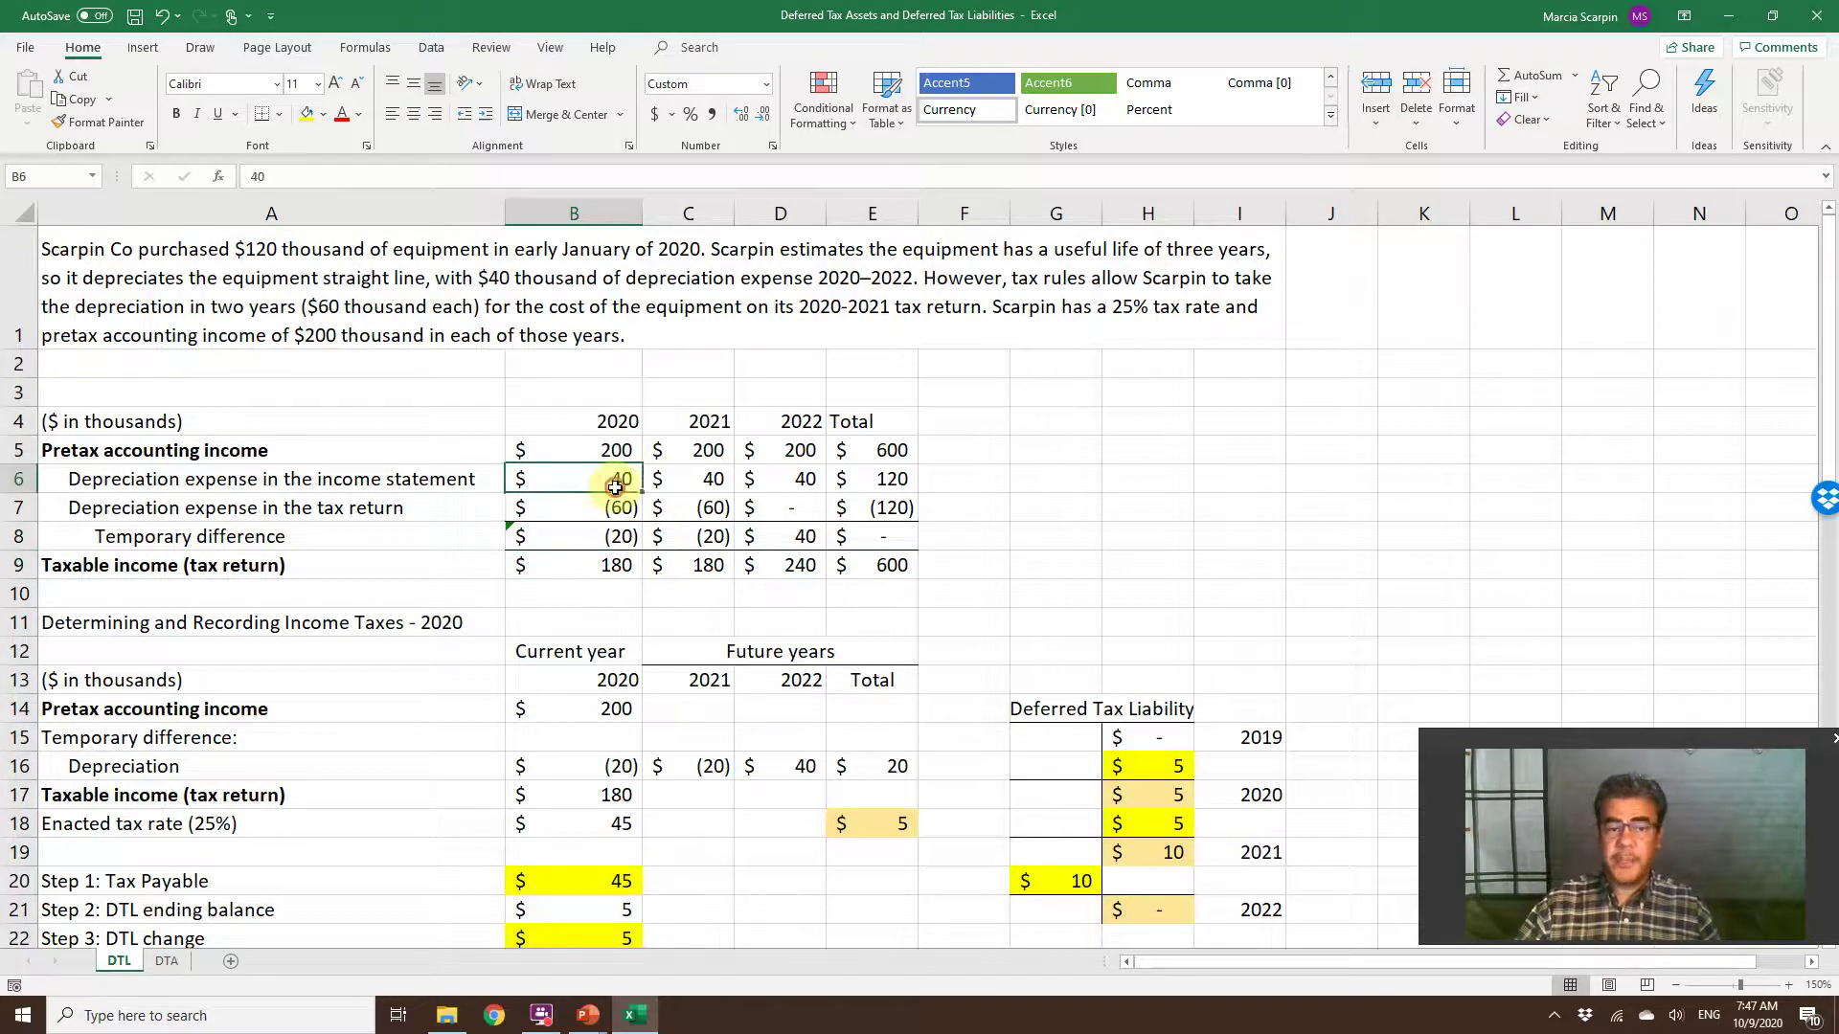
left_click(616, 507)
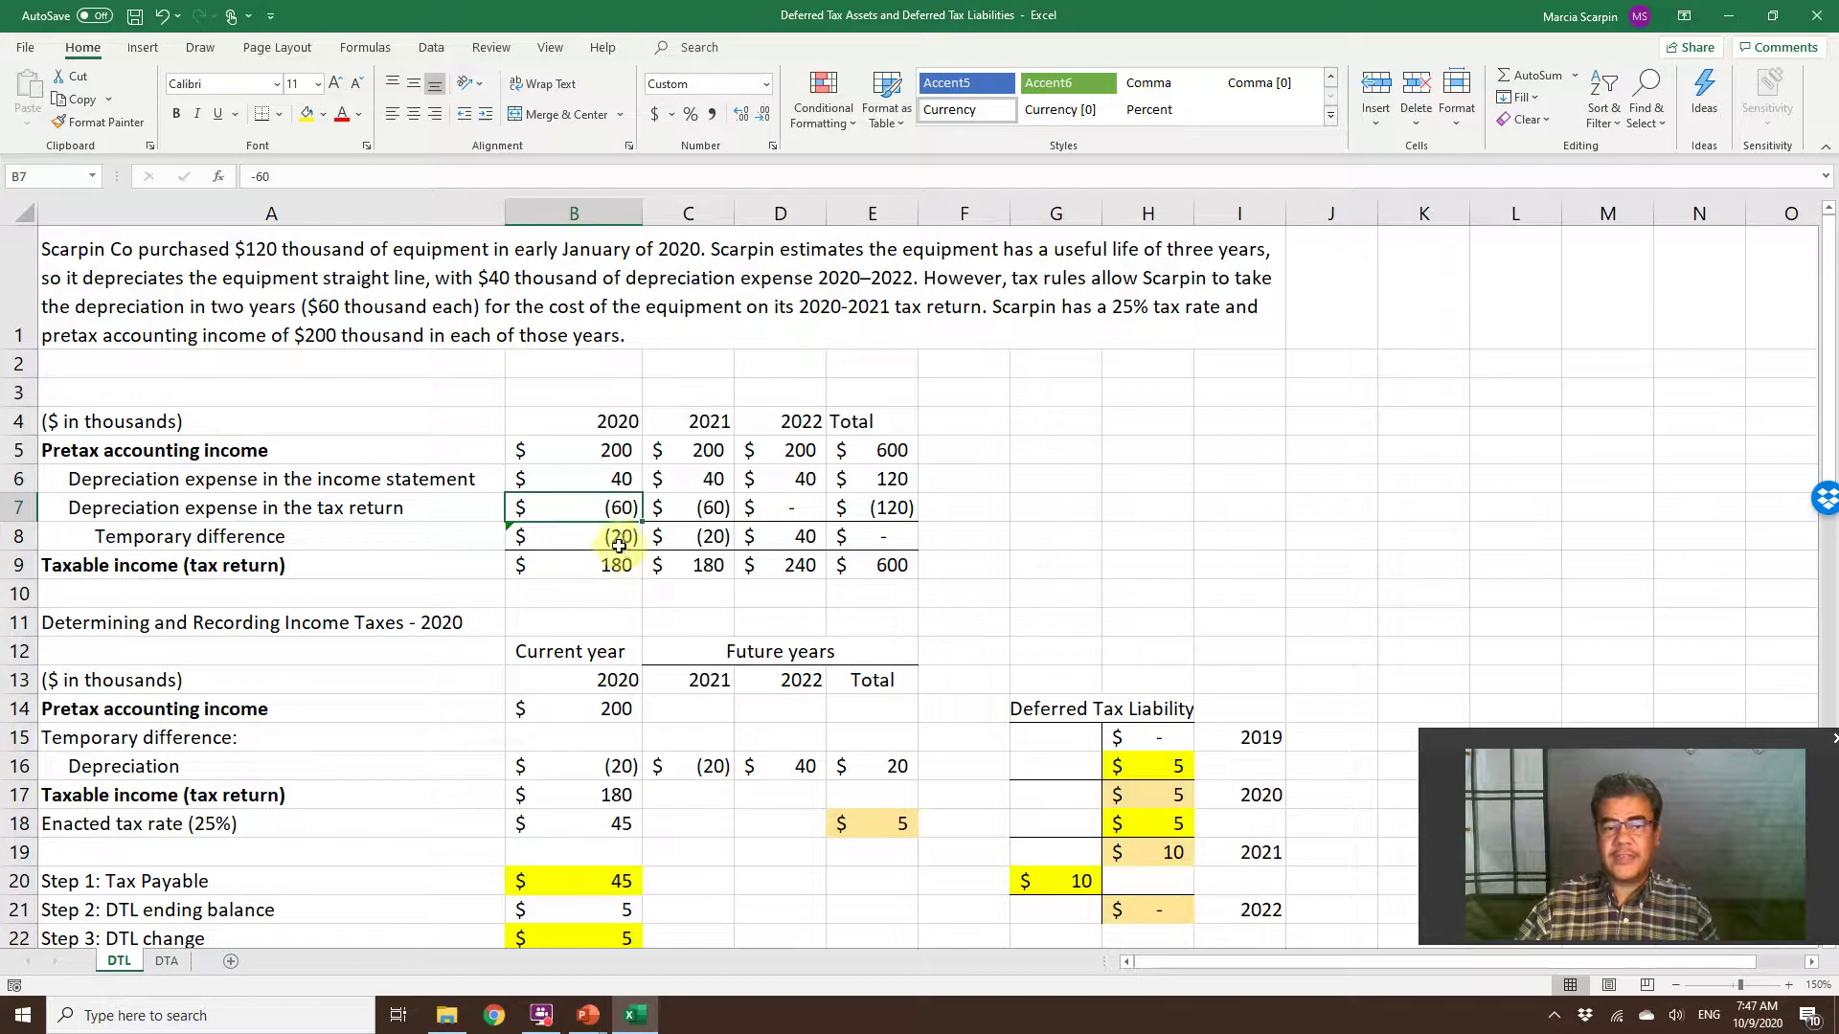
left_click(678, 566)
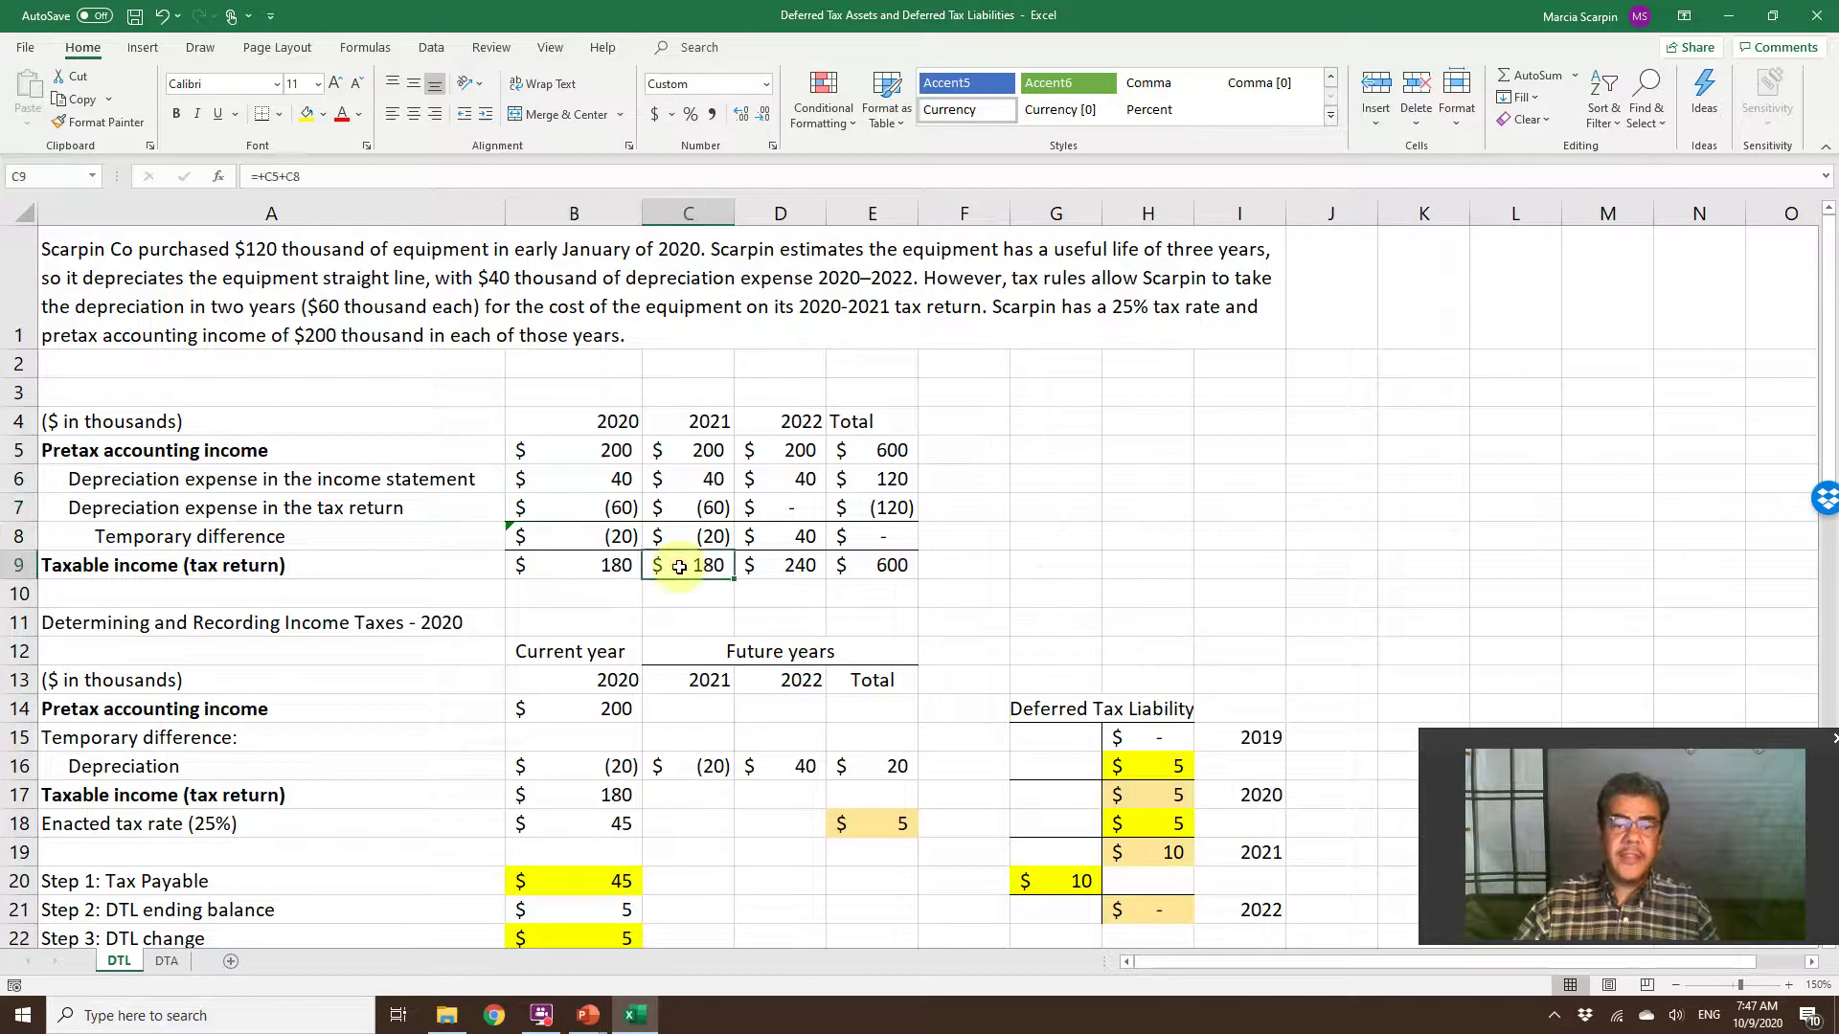
double_click(782, 567)
left_click(970, 629)
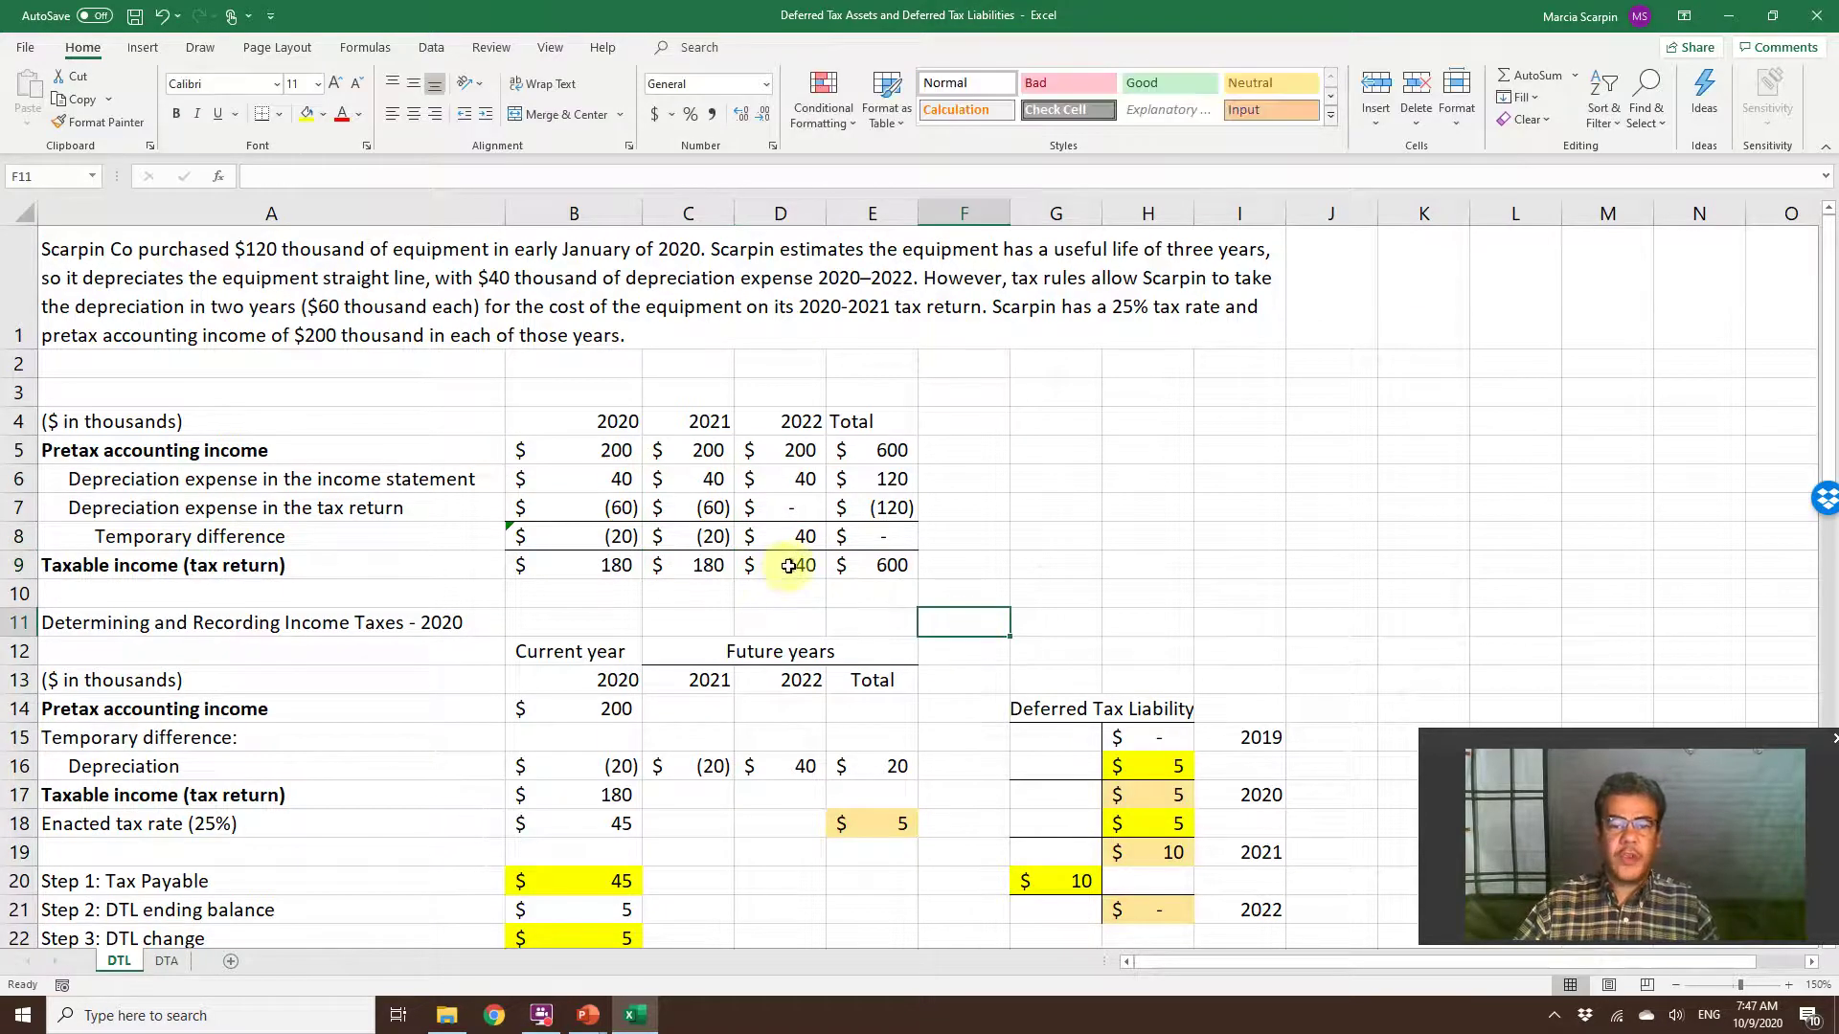
Fill the total taxable income cell E9 and the total pretax accounting income cell E5 with light green.
left_click(855, 567)
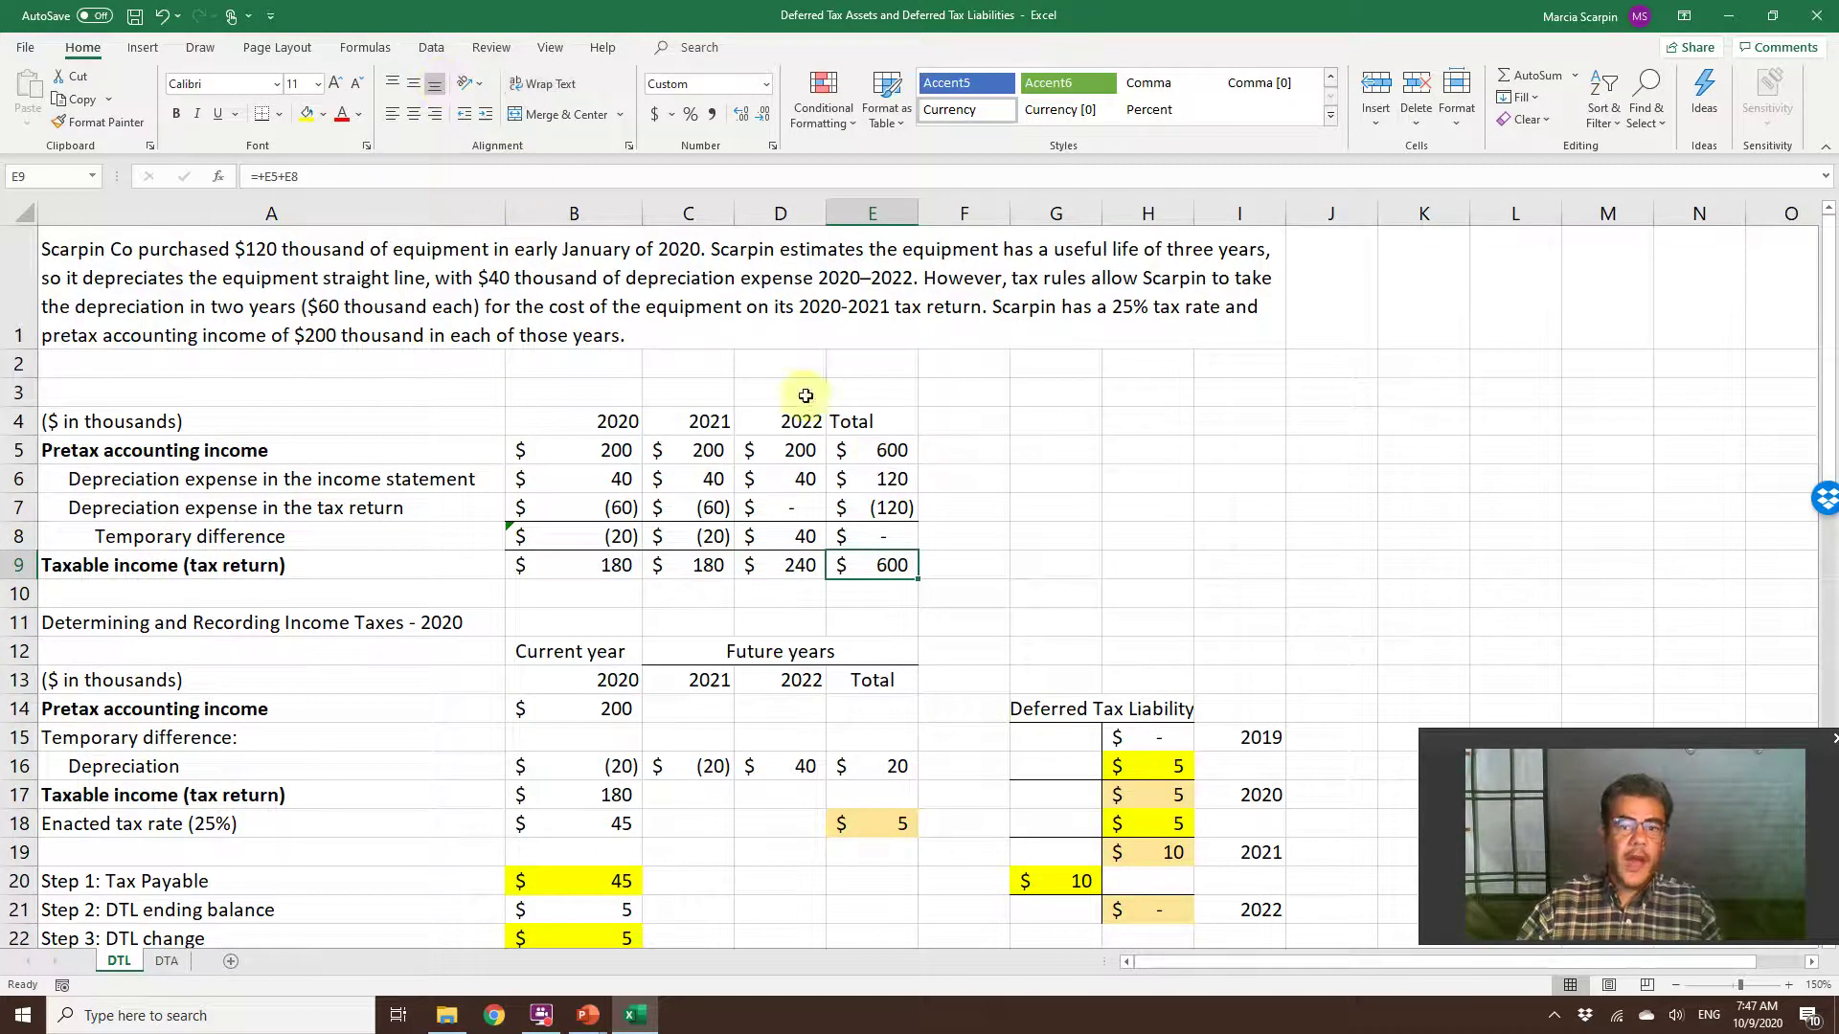
left_click(306, 114)
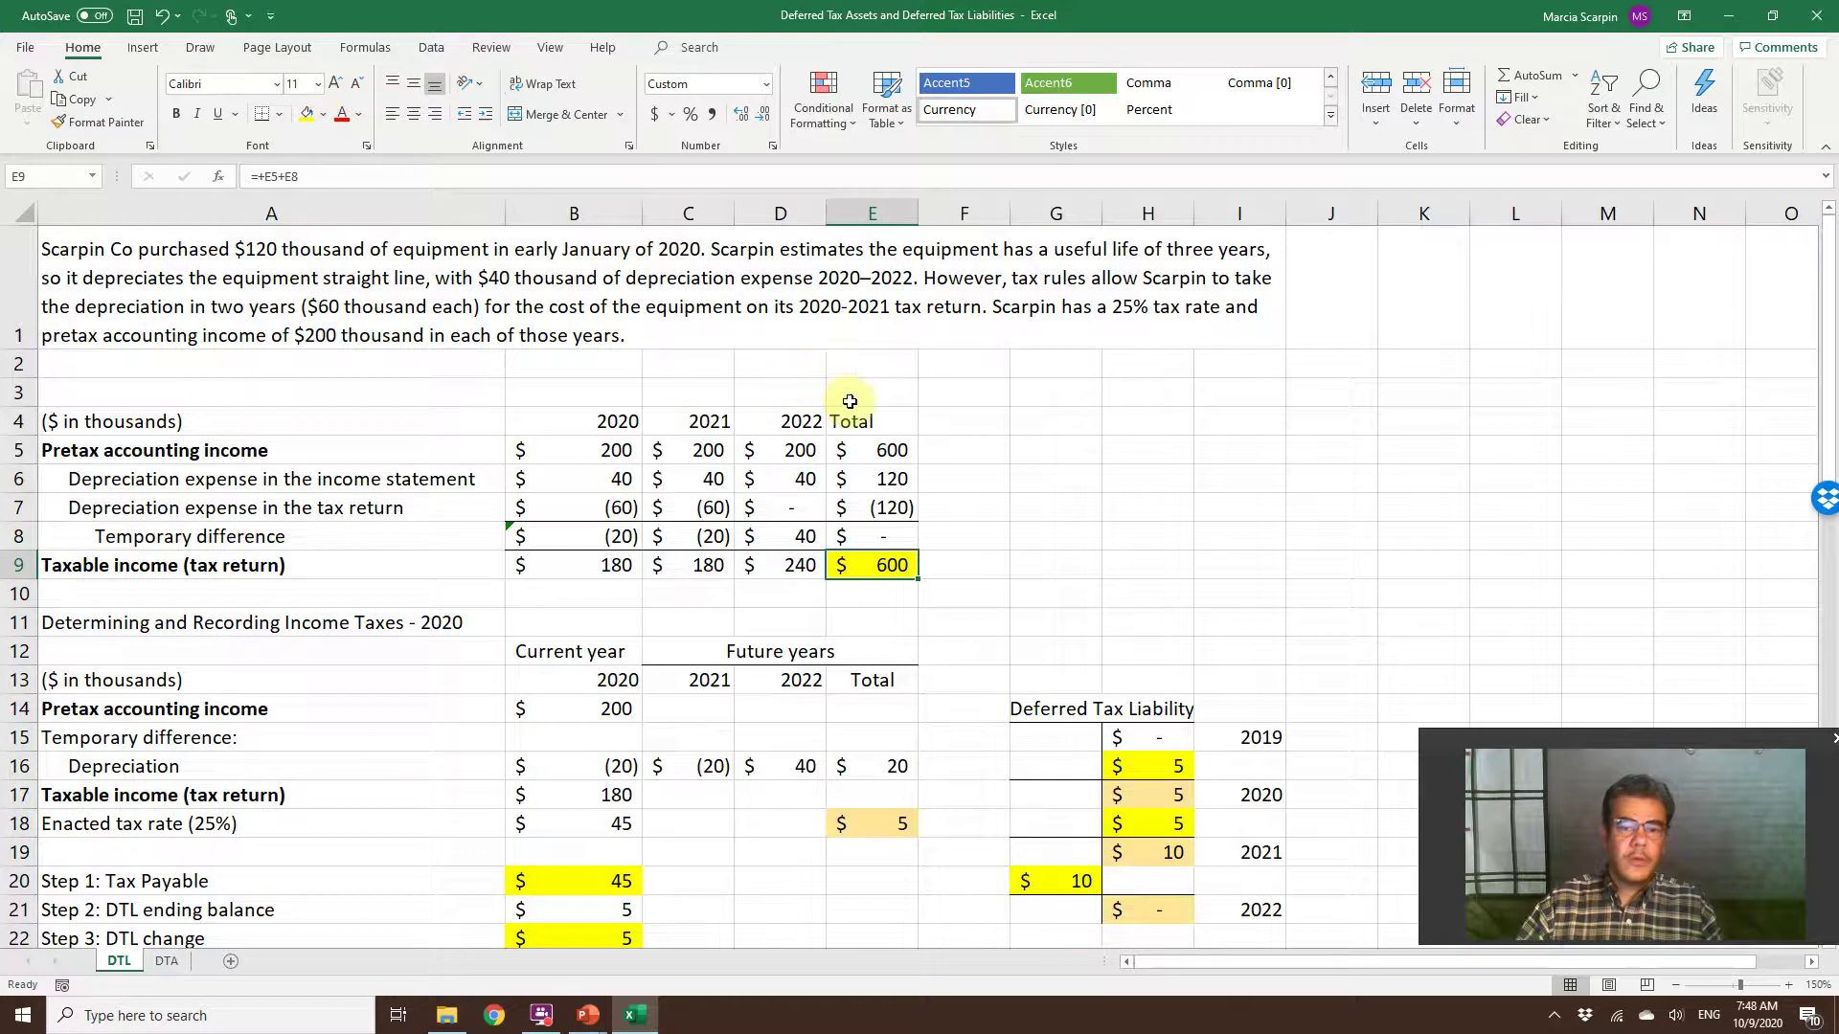
key("ctrl+z")
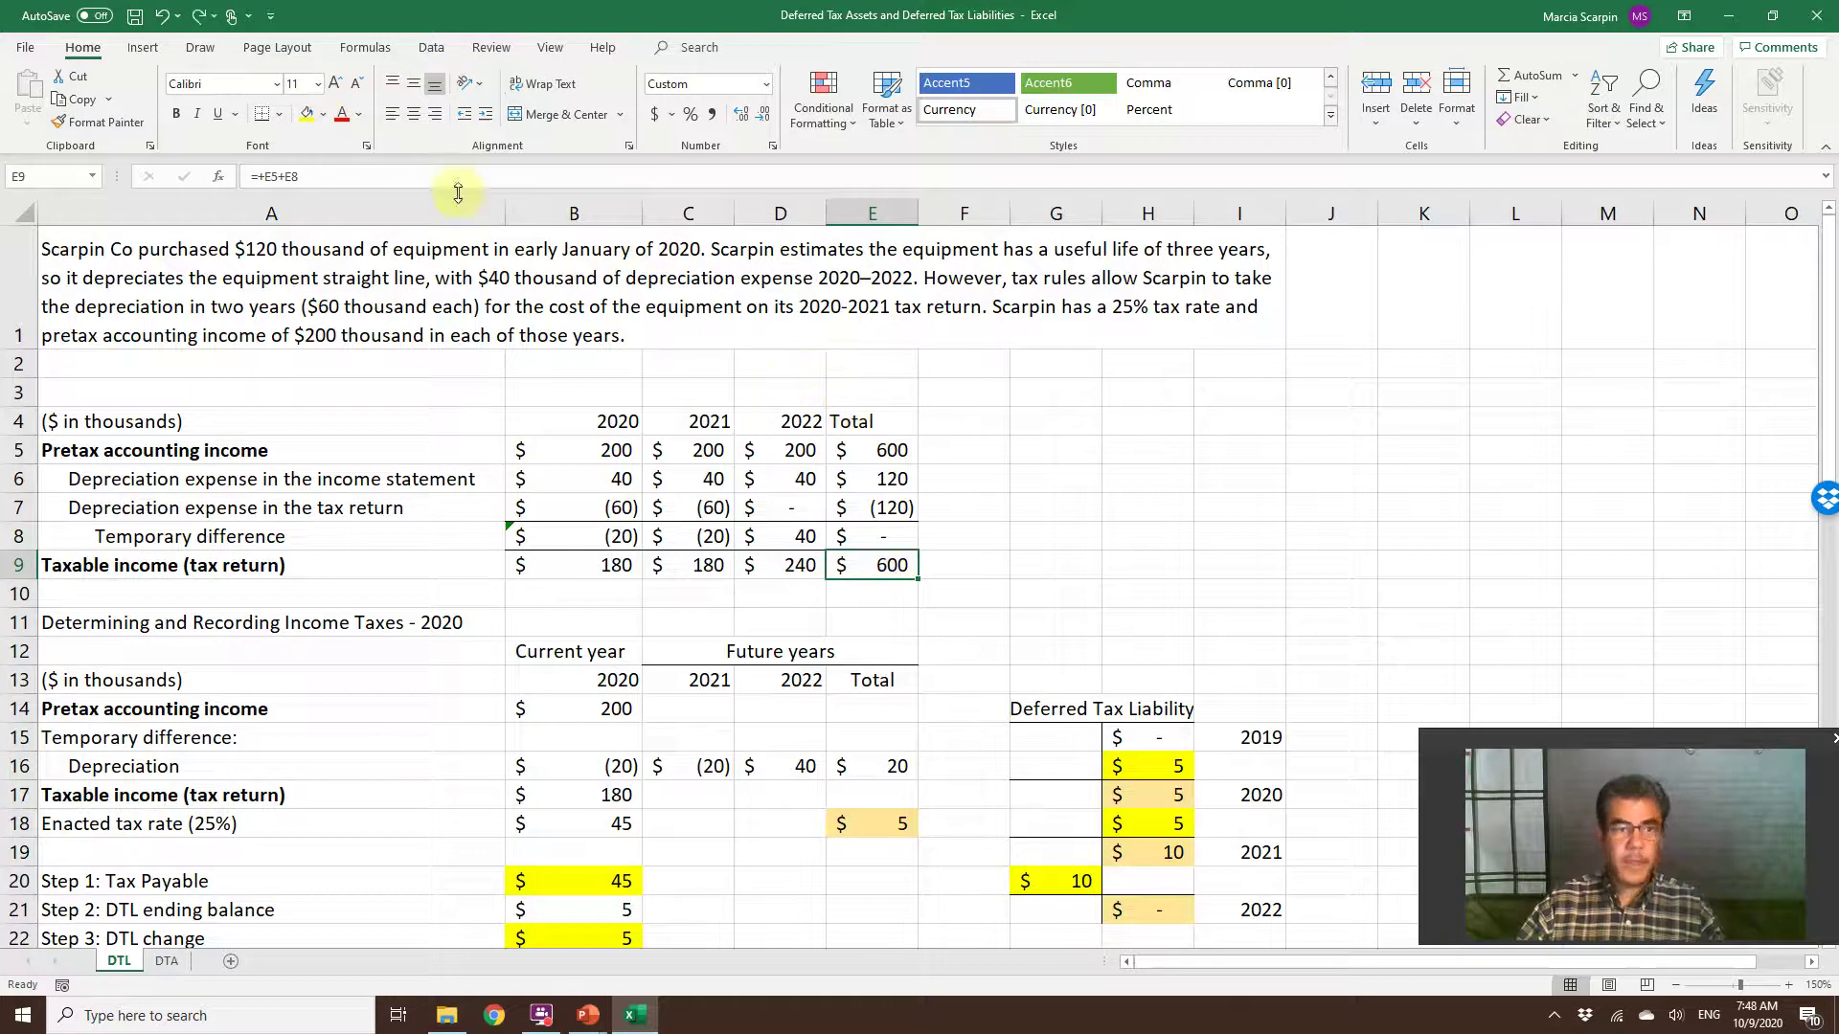
left_click(324, 114)
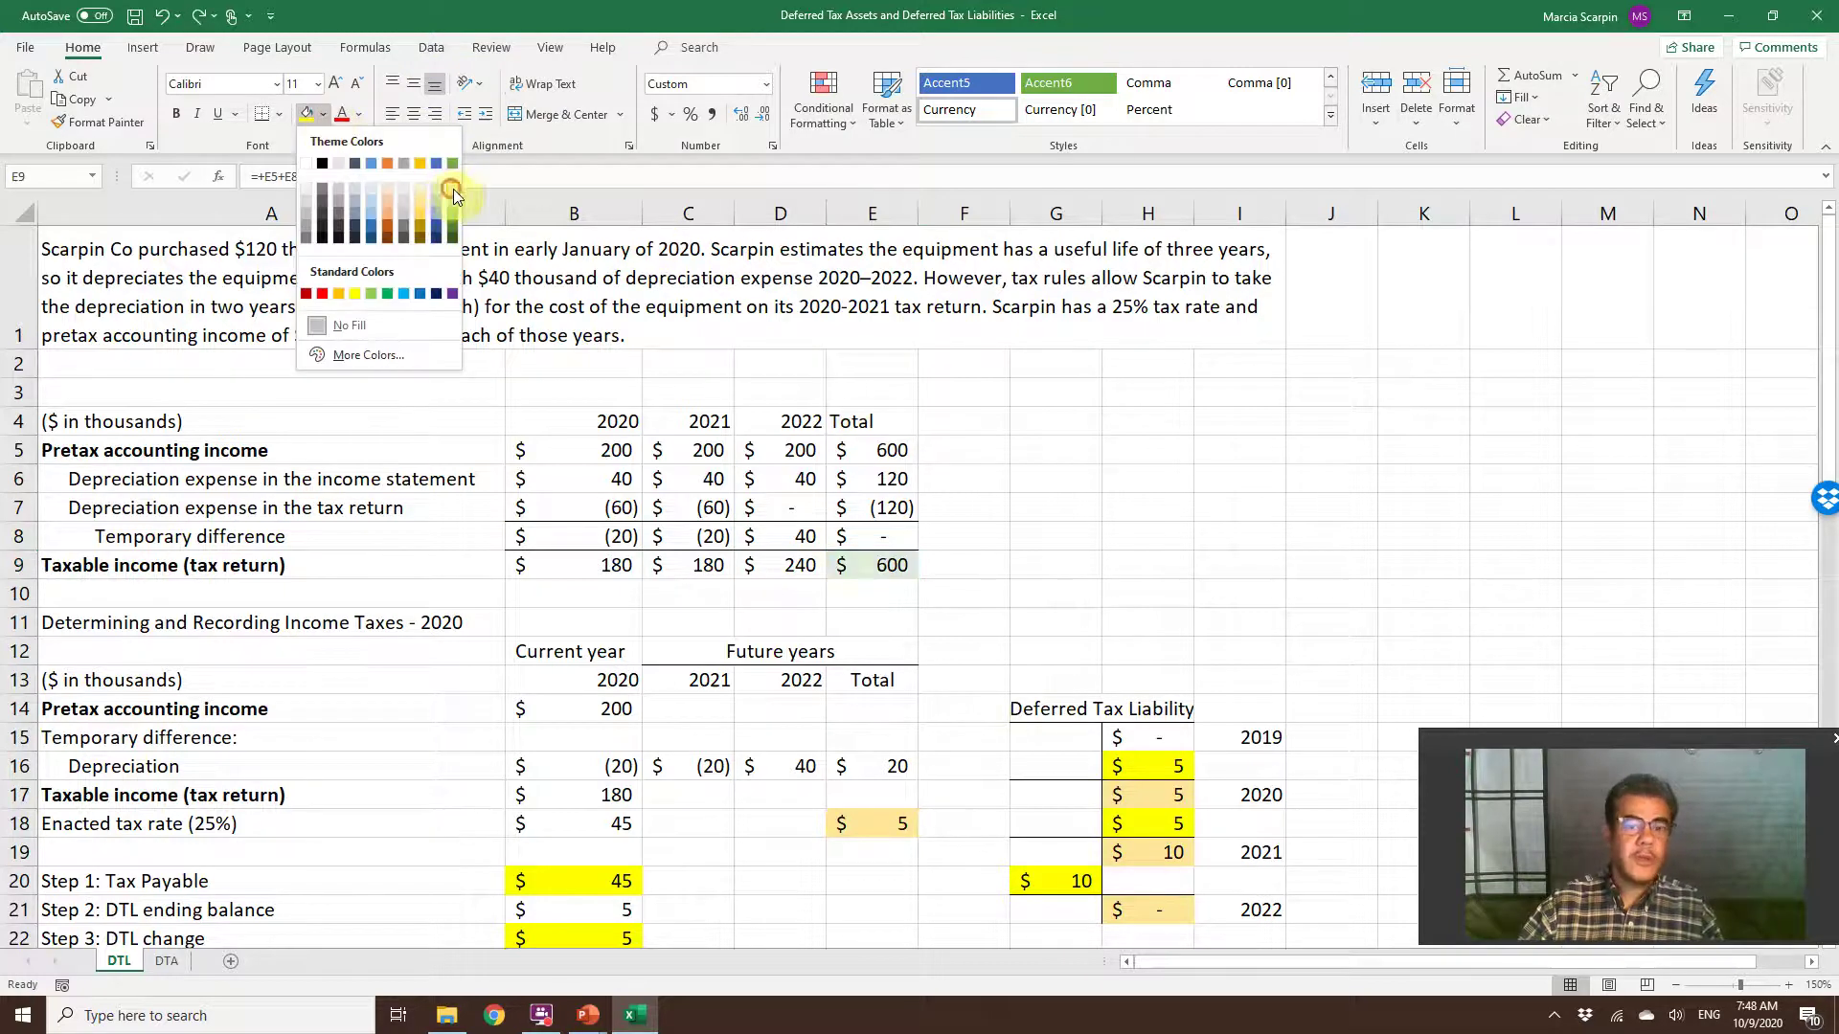
left_click(451, 188)
left_click(870, 450)
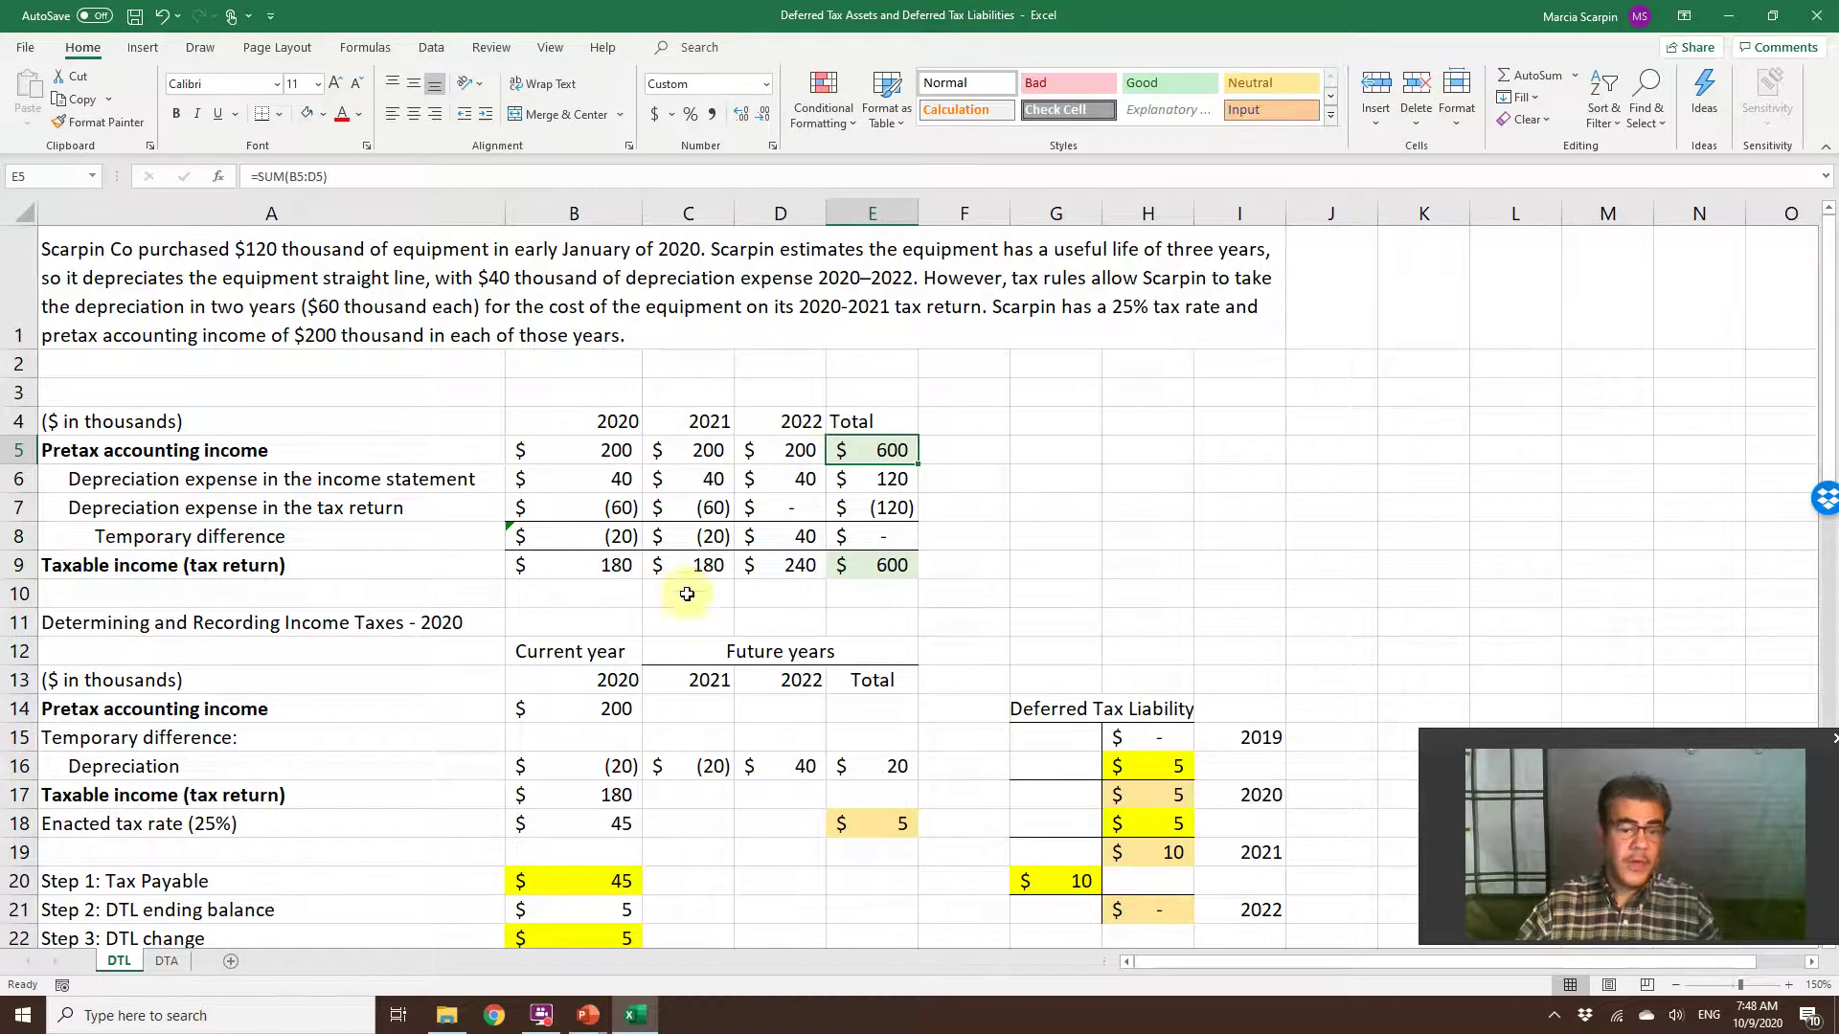
Examine the 2020 income tax calculation, its future-year depreciation differences, the 25% tax formulas and the linked deferred tax liability balance.
left_click(573, 711)
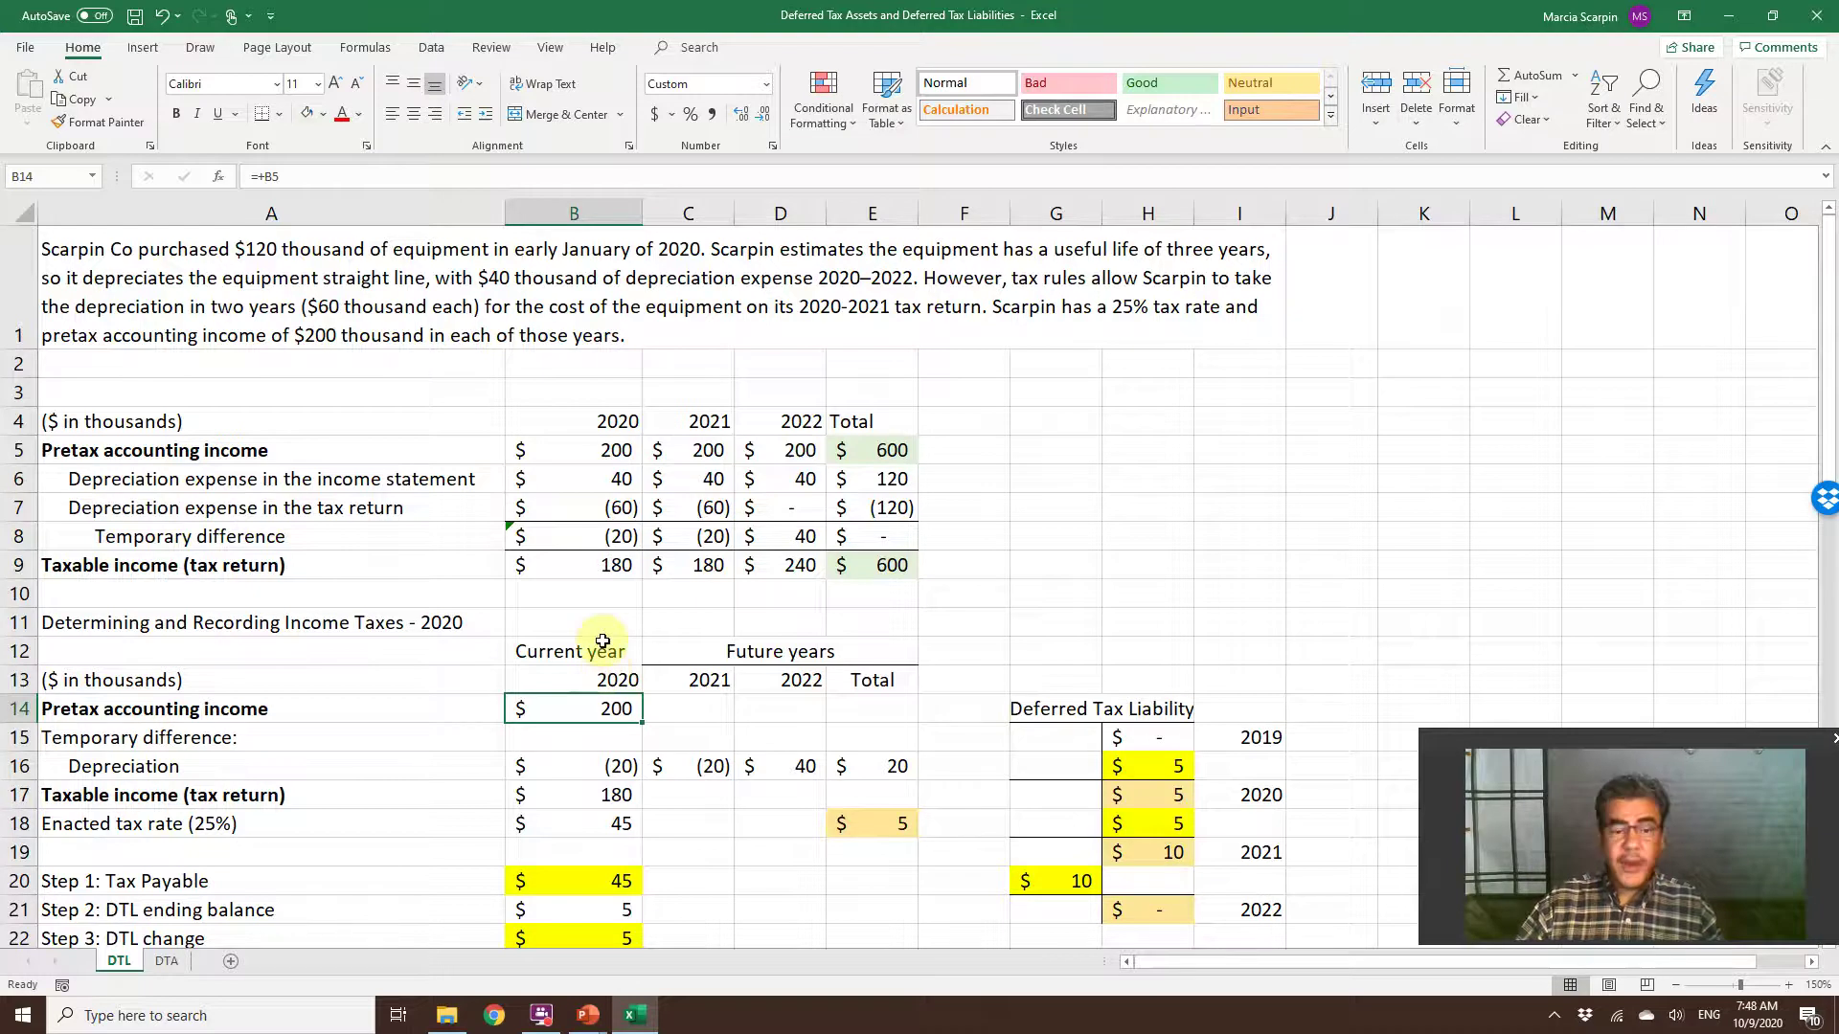
left_click(603, 790)
left_click_drag(709, 680, 772, 808)
left_click(883, 766)
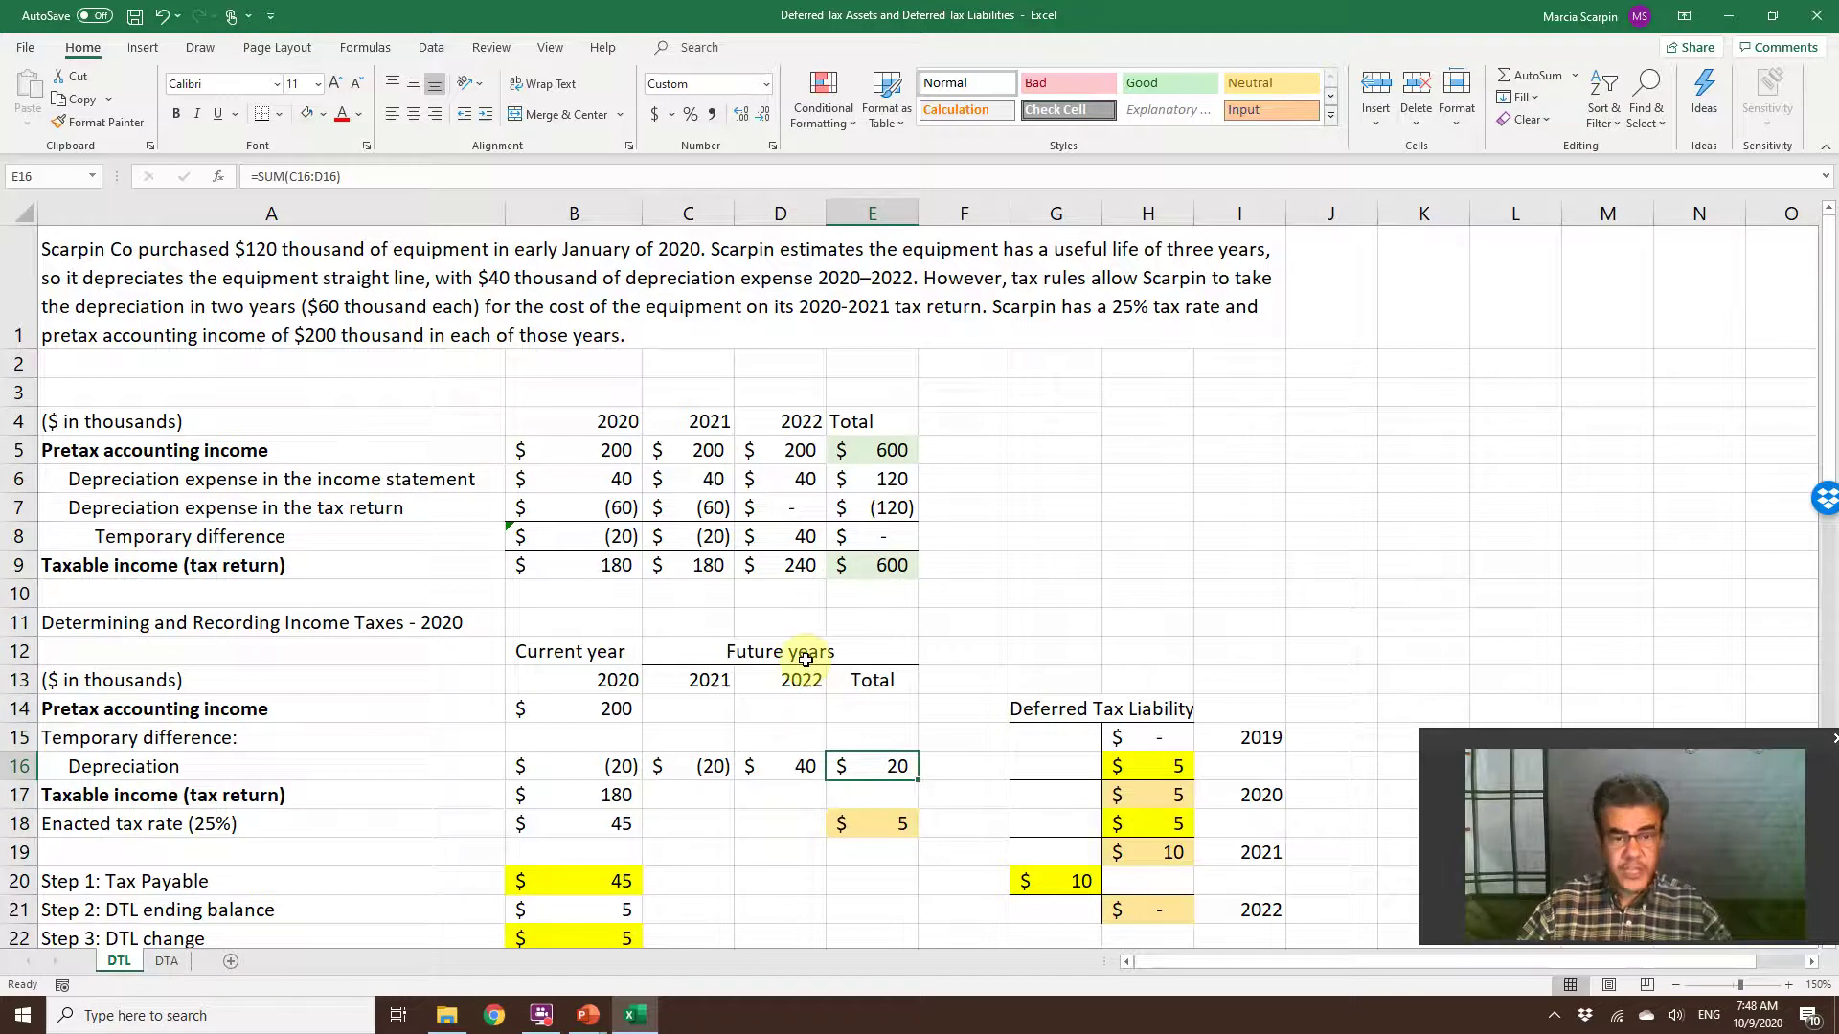
key("F2")
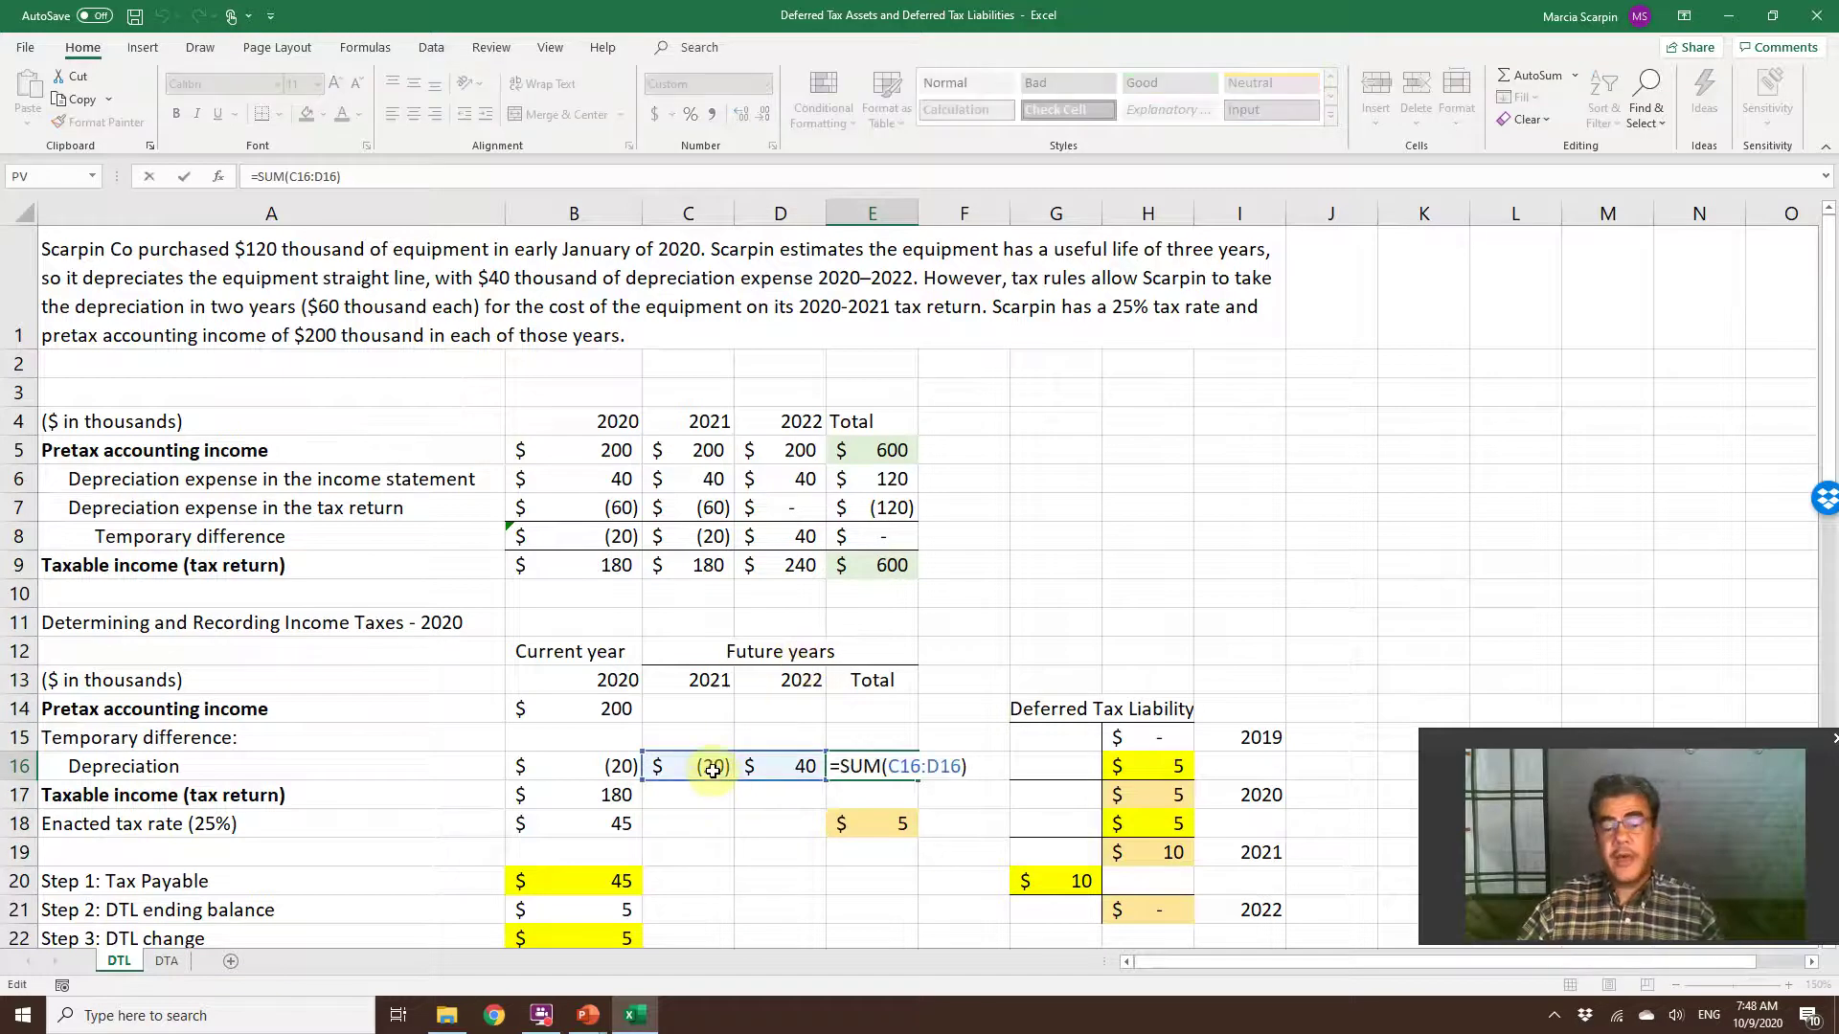
left_click(761, 821)
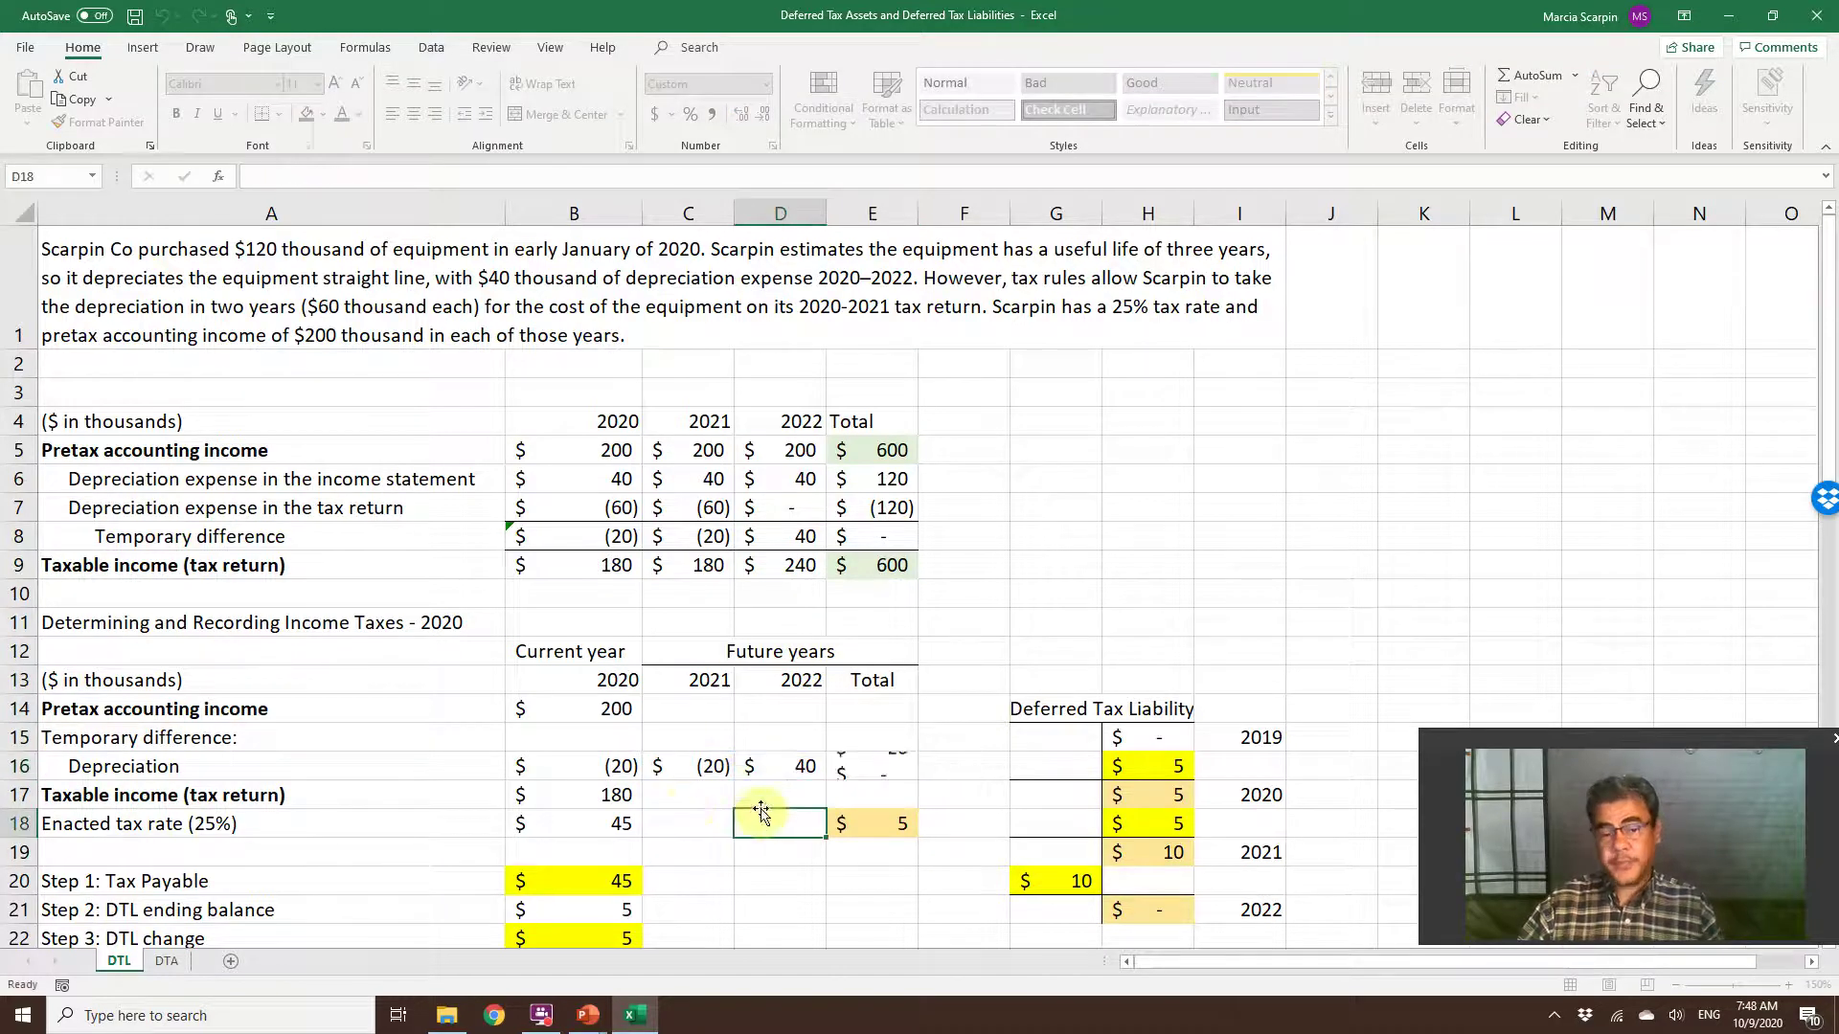
left_click(574, 805)
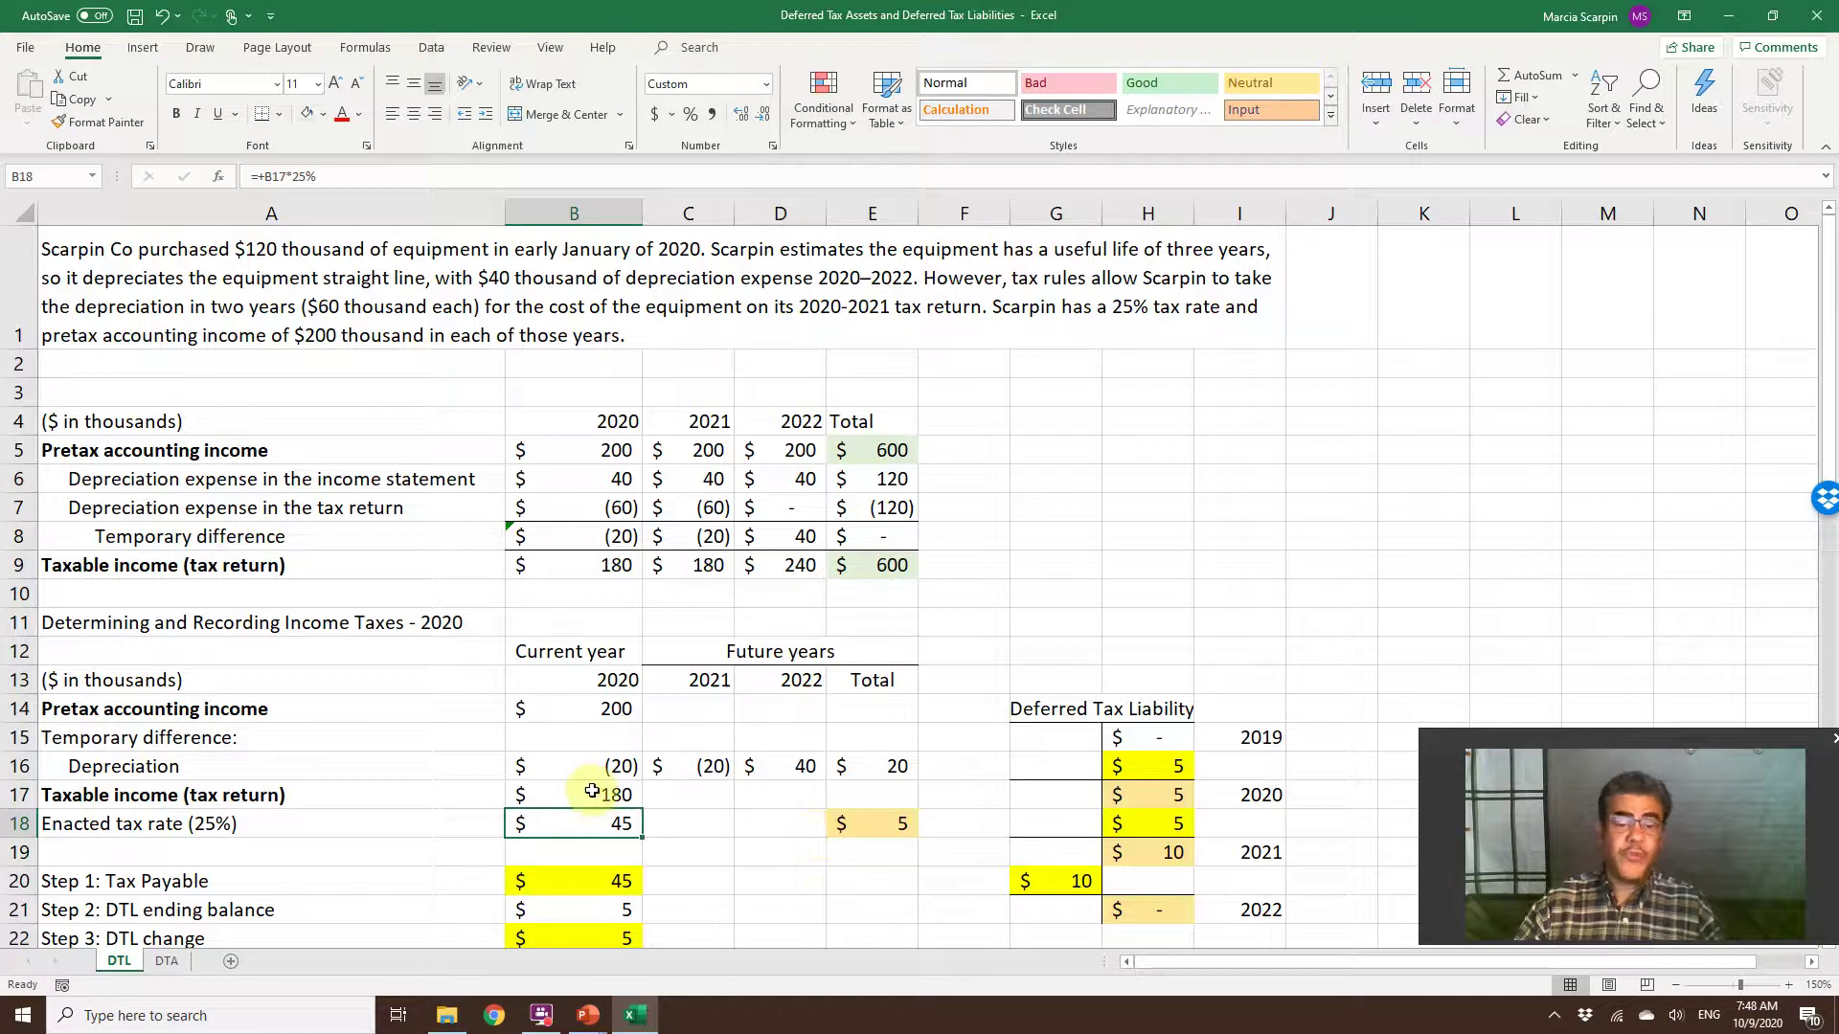
left_click(879, 823)
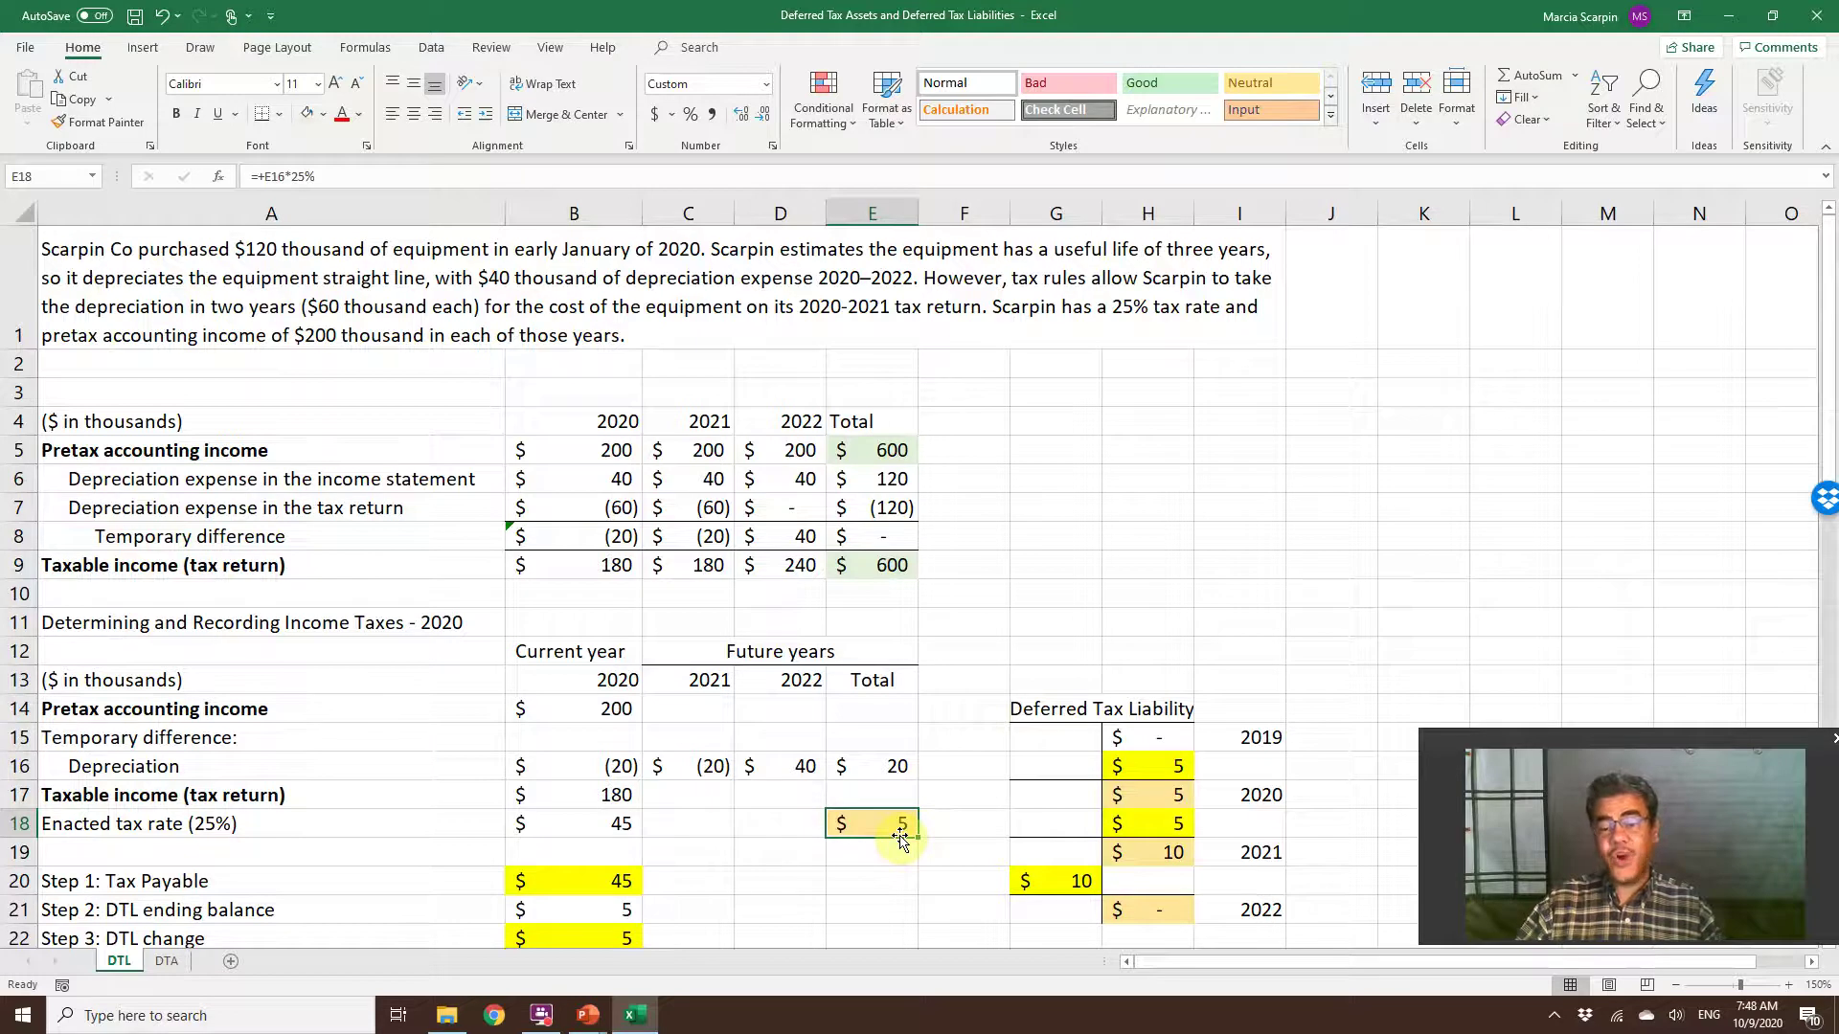
left_click(1160, 800)
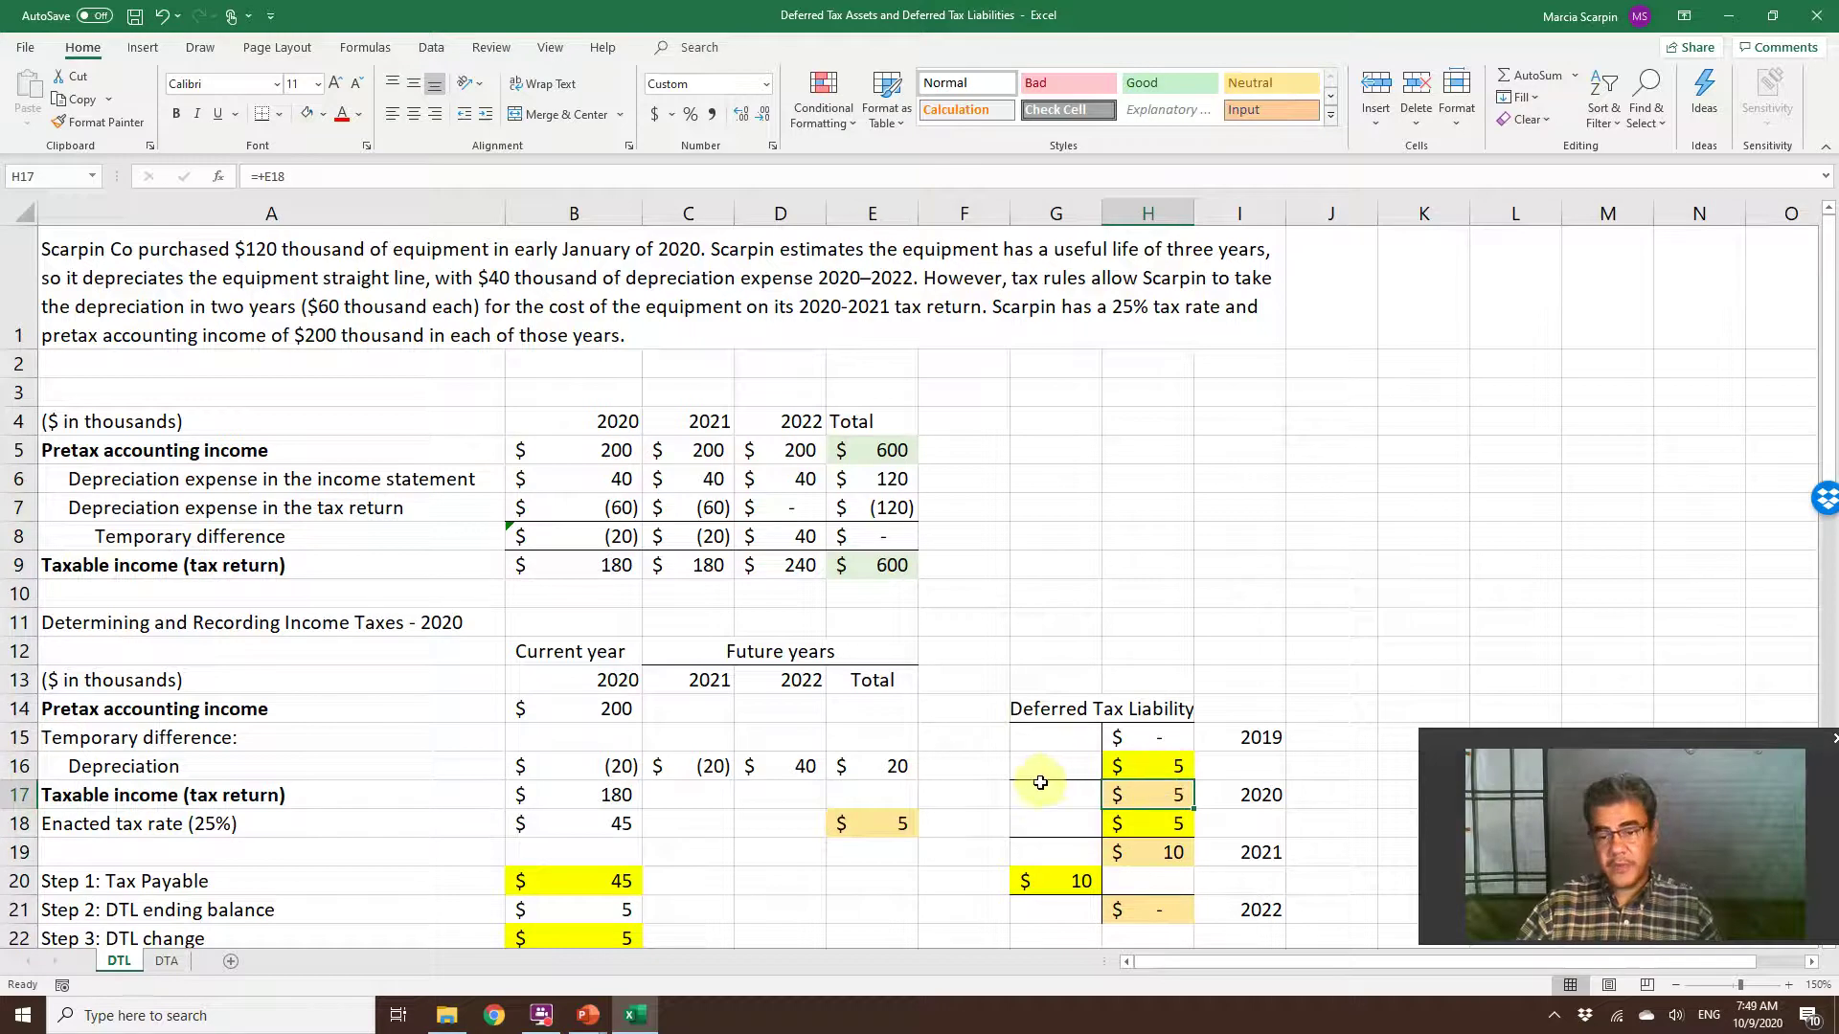
left_click(622, 879)
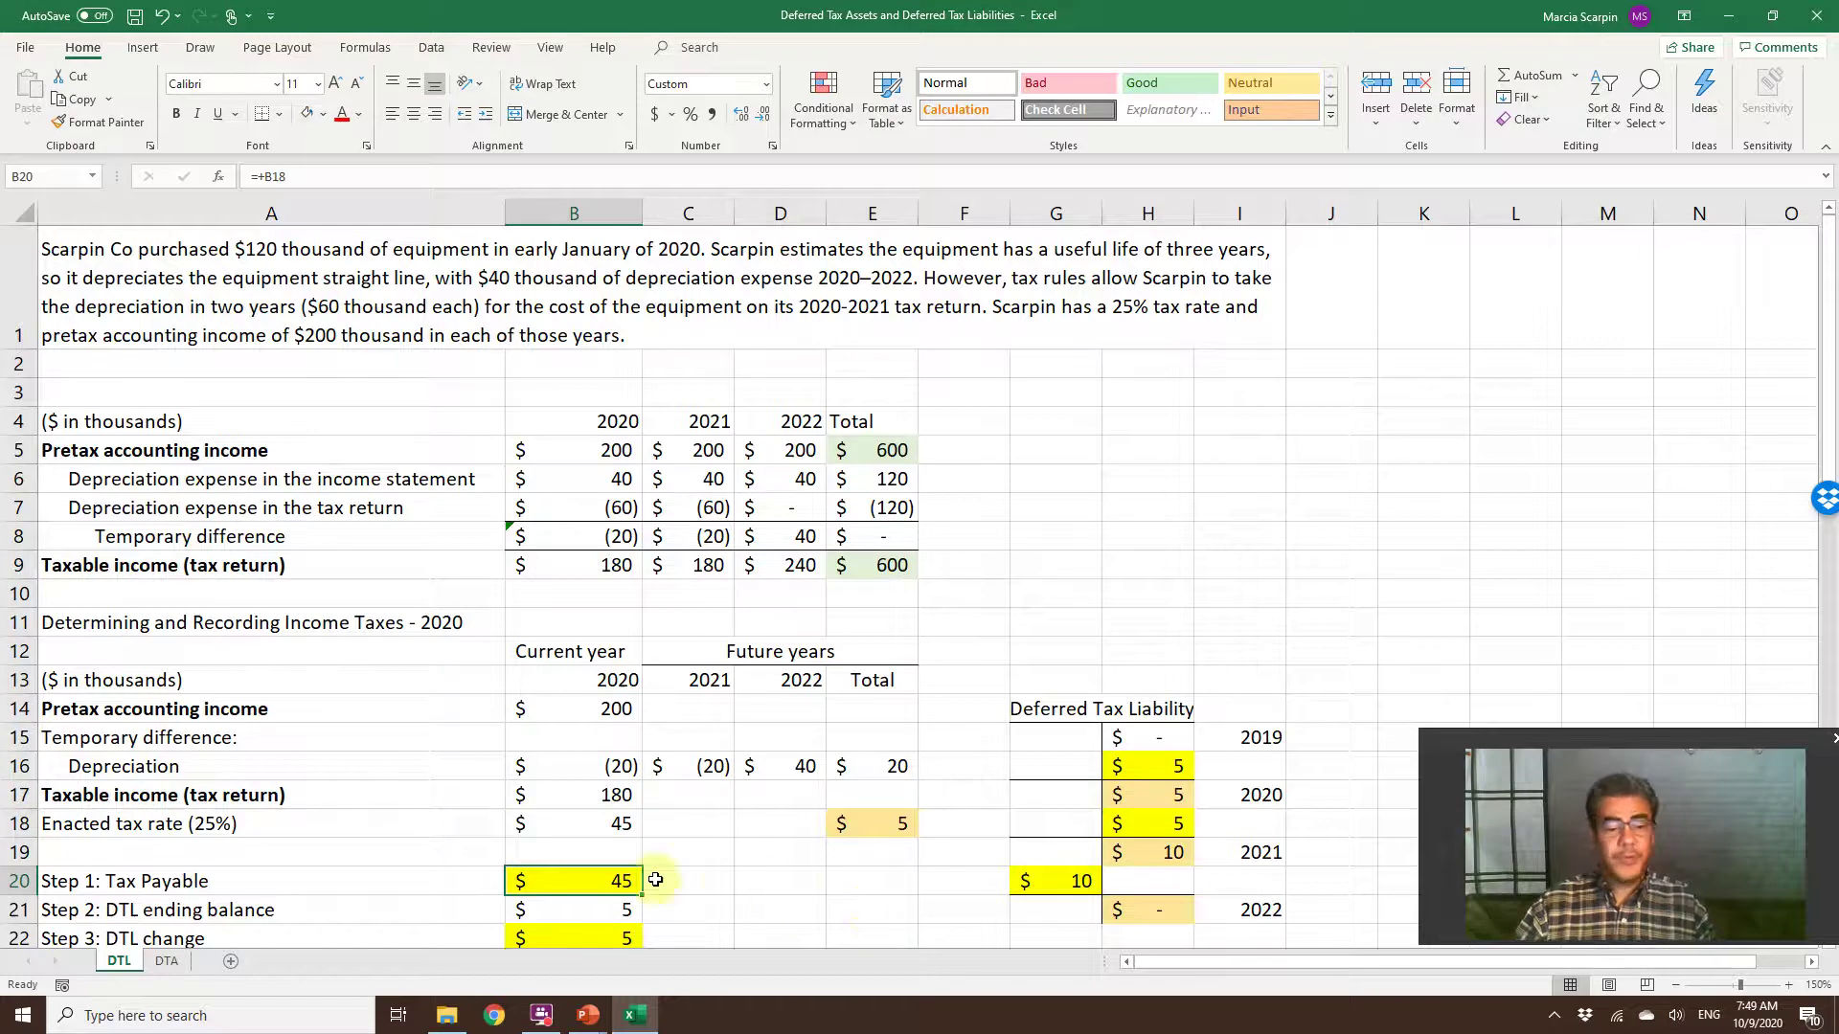
left_click(575, 821)
Clear the 2020 Step 1–4 values in B20:B23 and the journal entry amounts in B25:C27.
scroll(667, 870, "down", 2)
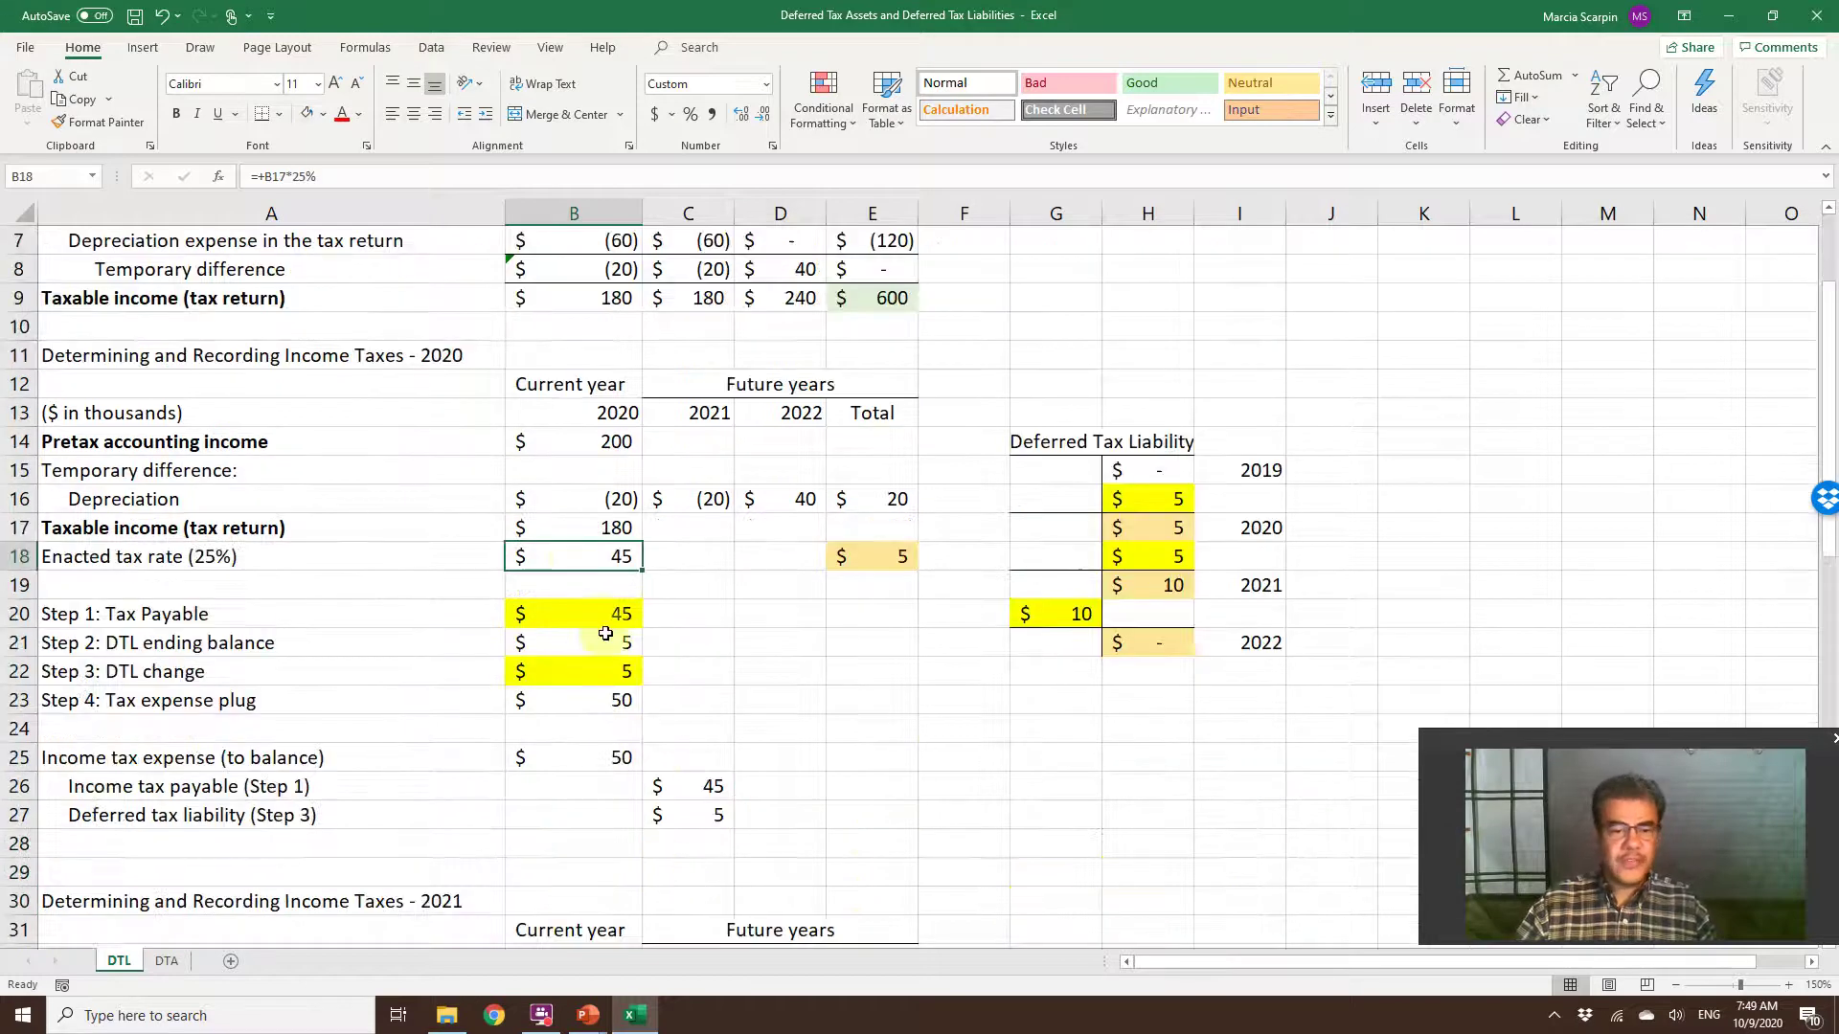
left_click_drag(607, 614, 596, 704)
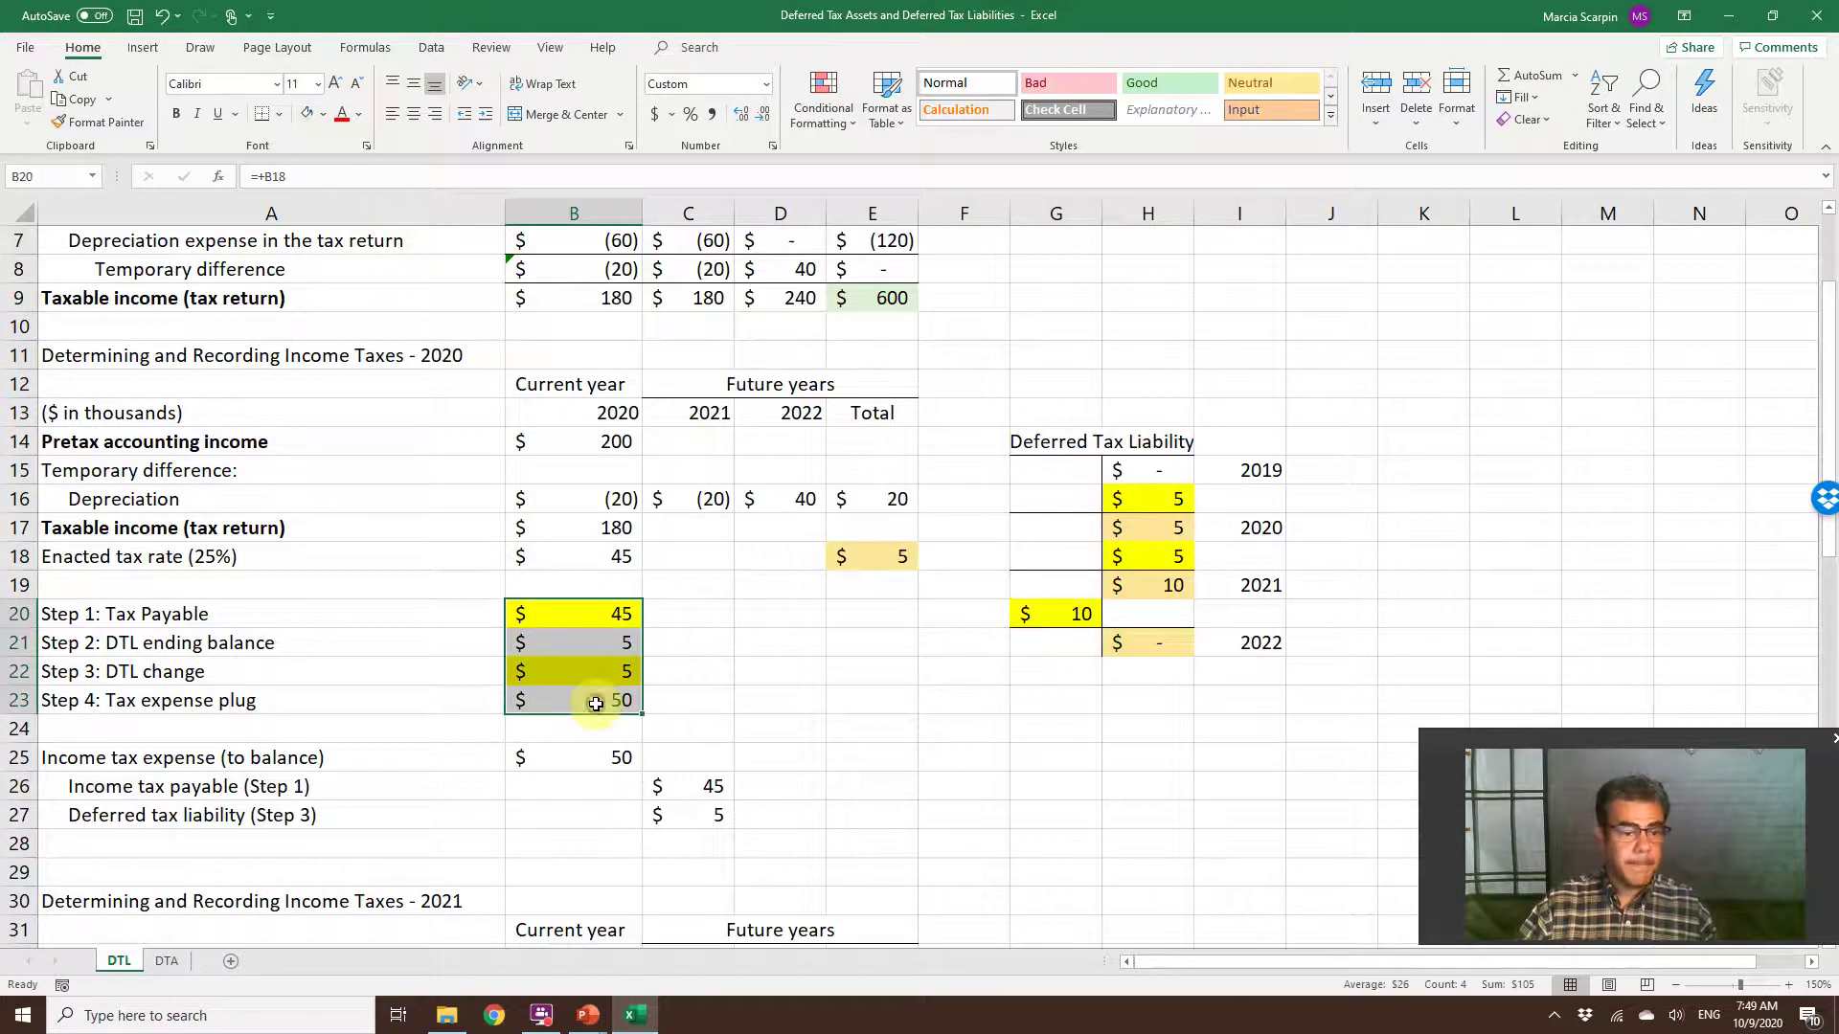
key("ctrl+q")
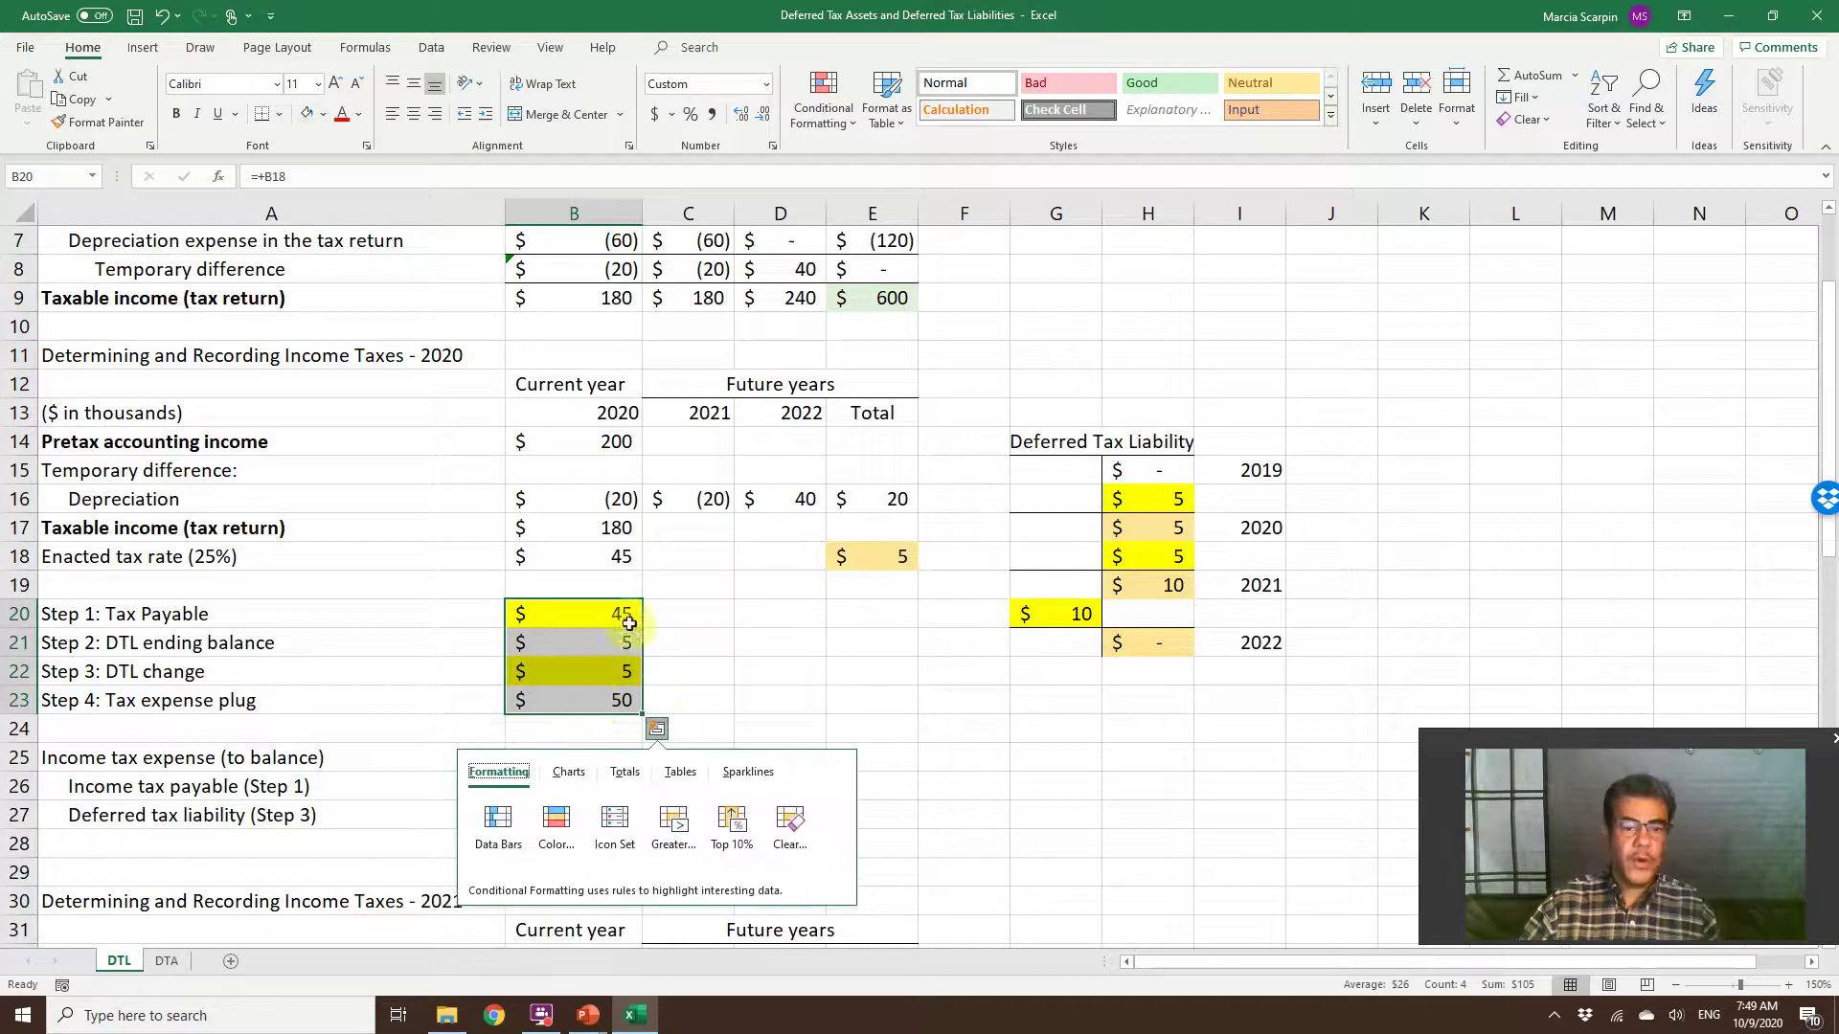
left_click(727, 664)
left_click_drag(607, 614, 698, 808)
key("Delete")
key("Delete")
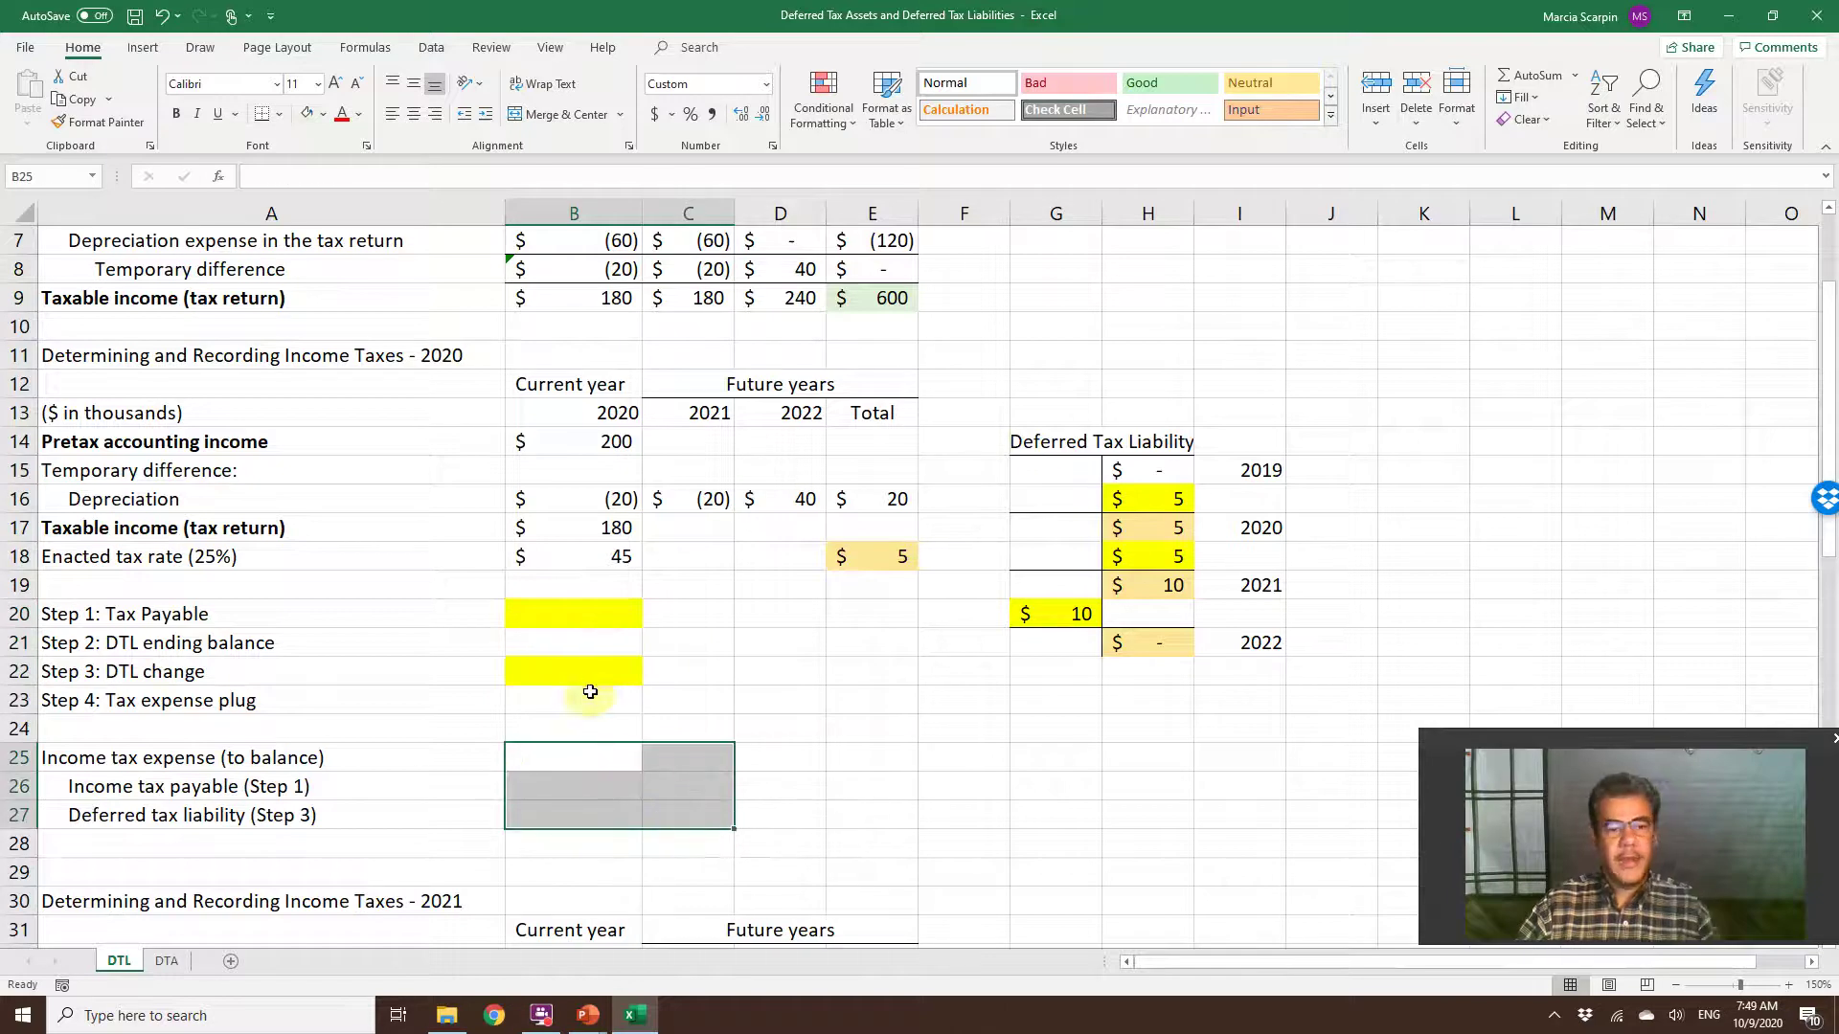
Enter a formula in B20 that links the 2020 Step 1 tax payable to B18.
left_click(571, 613)
type("+")
key("Up")
key("Up")
key("Return")
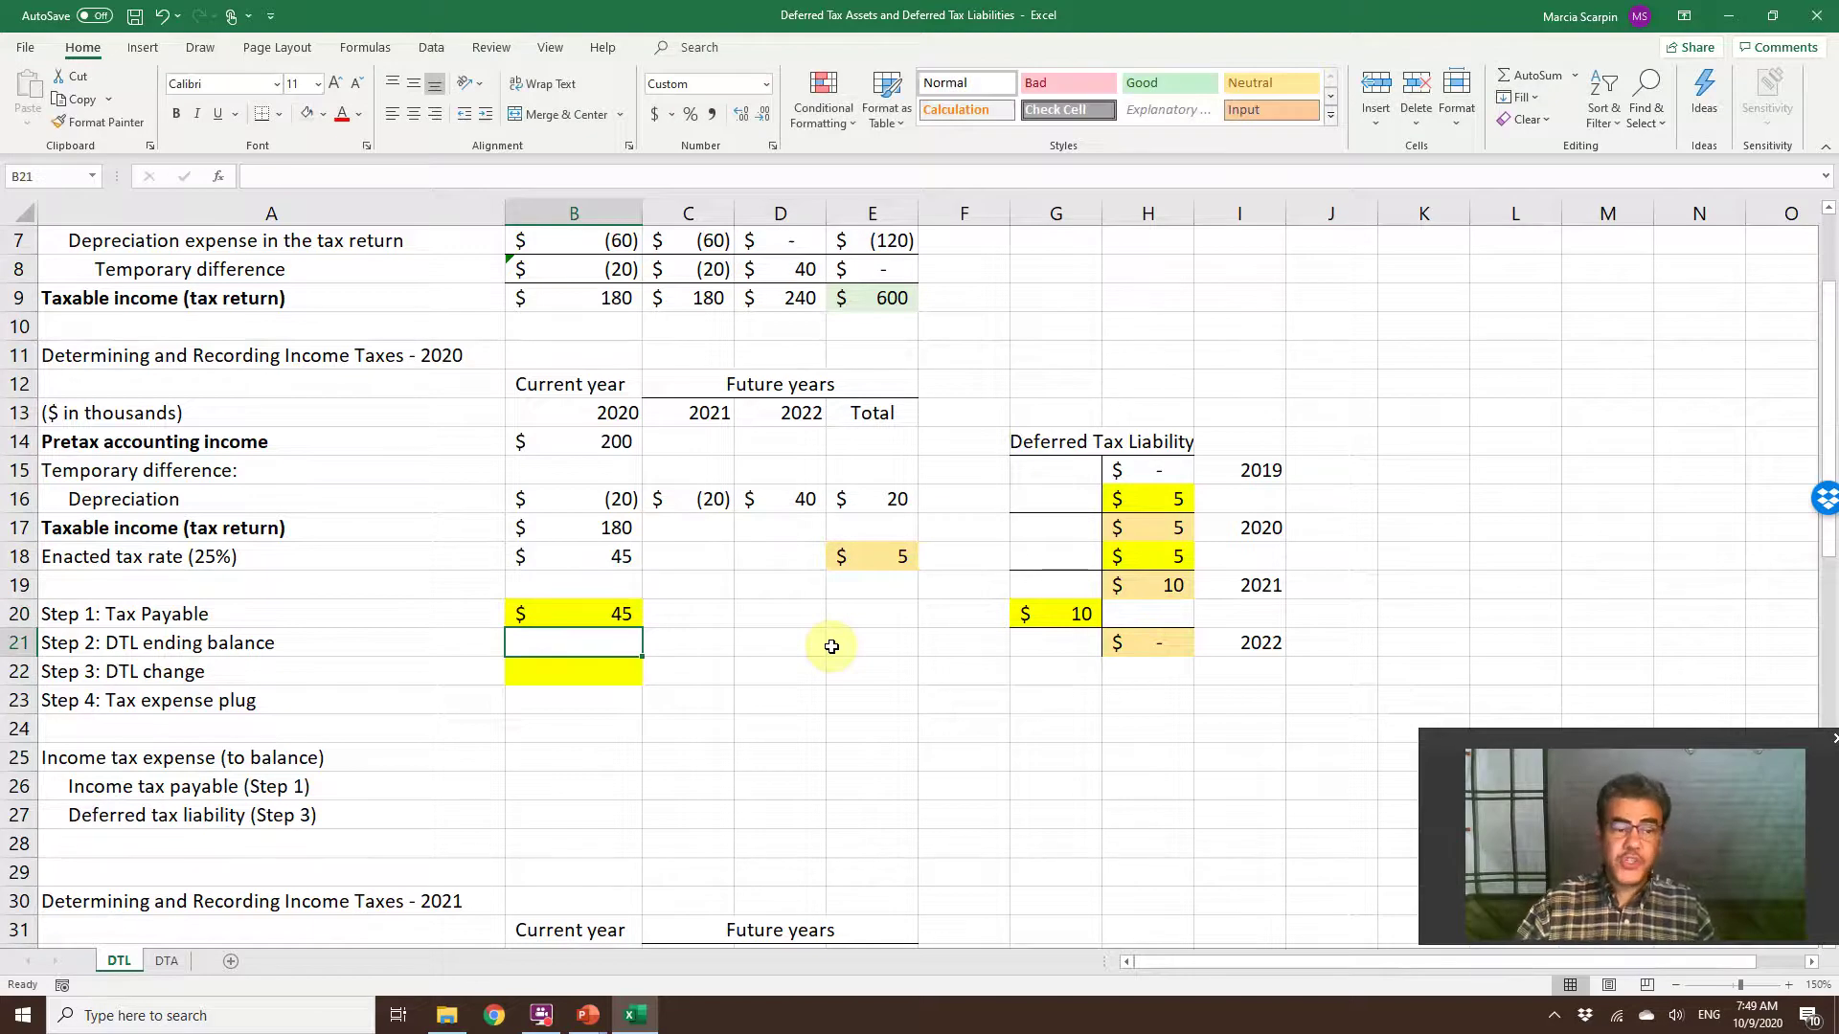
Link the Step 2 DTL ending balance in B21 to H17 and fill the cell with light gold.
type("+")
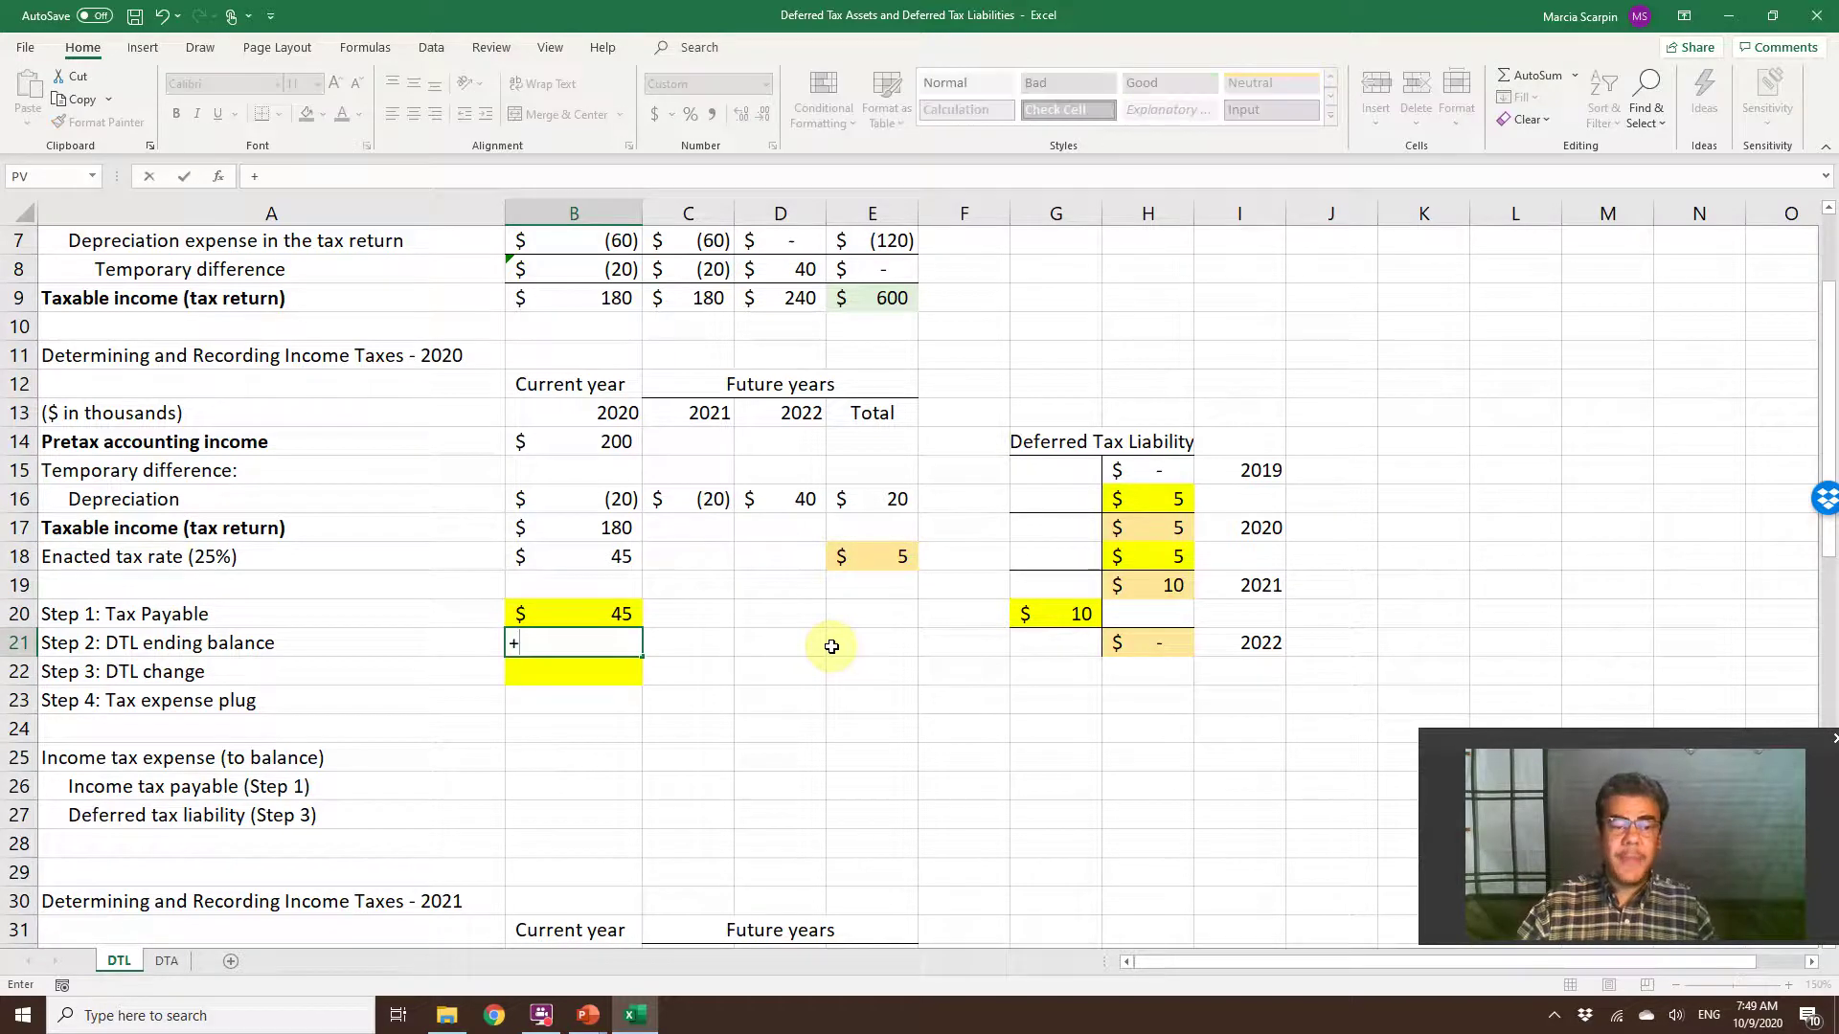
left_click(1115, 527)
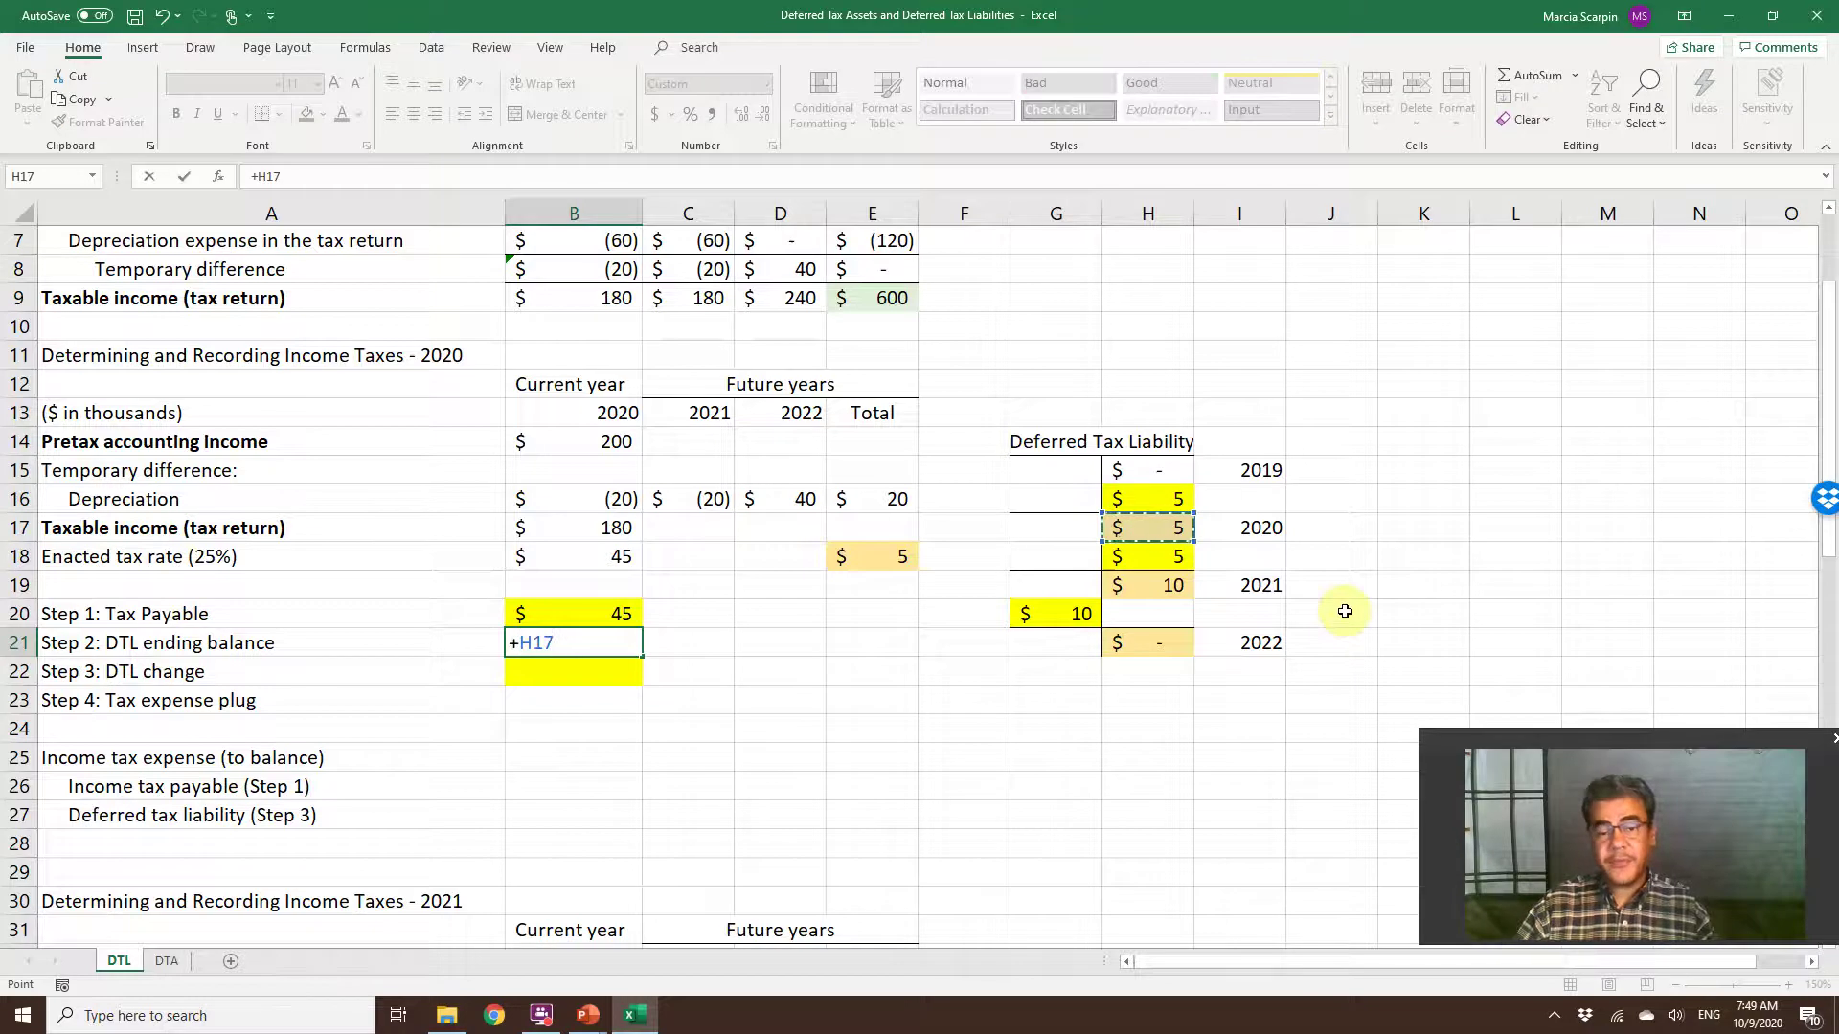
key("Return")
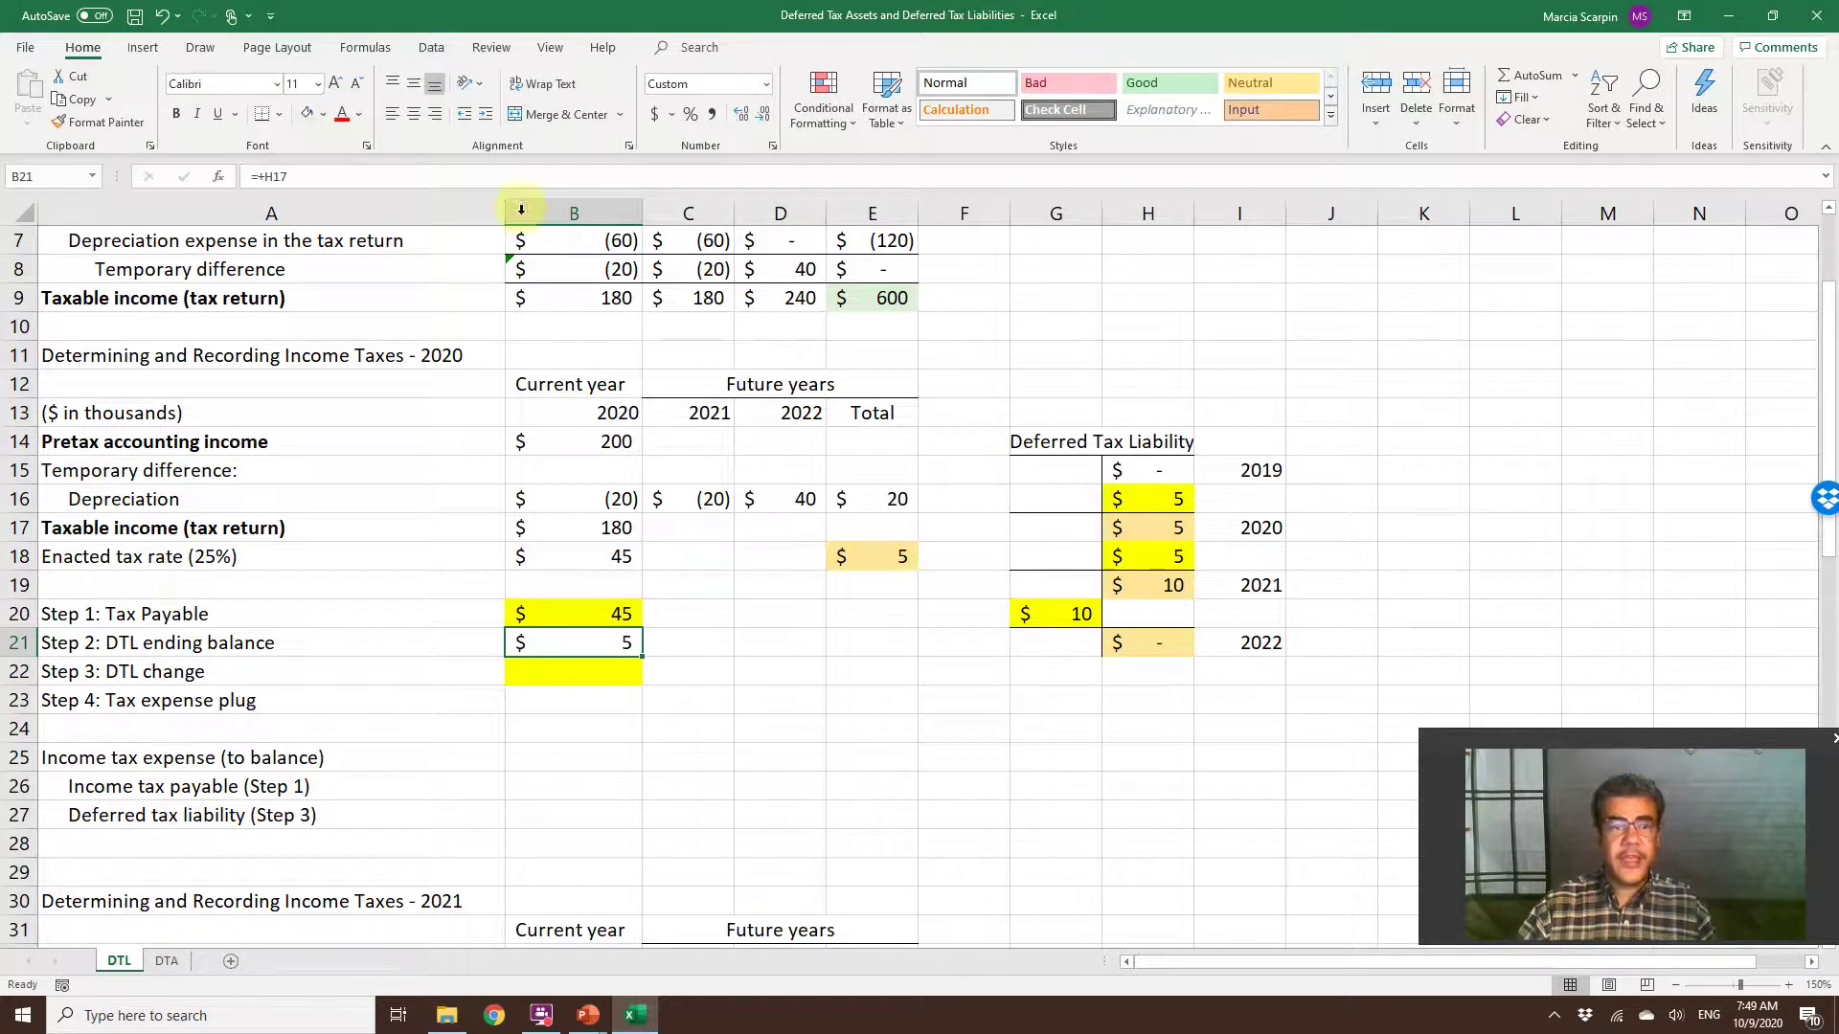
left_click(322, 114)
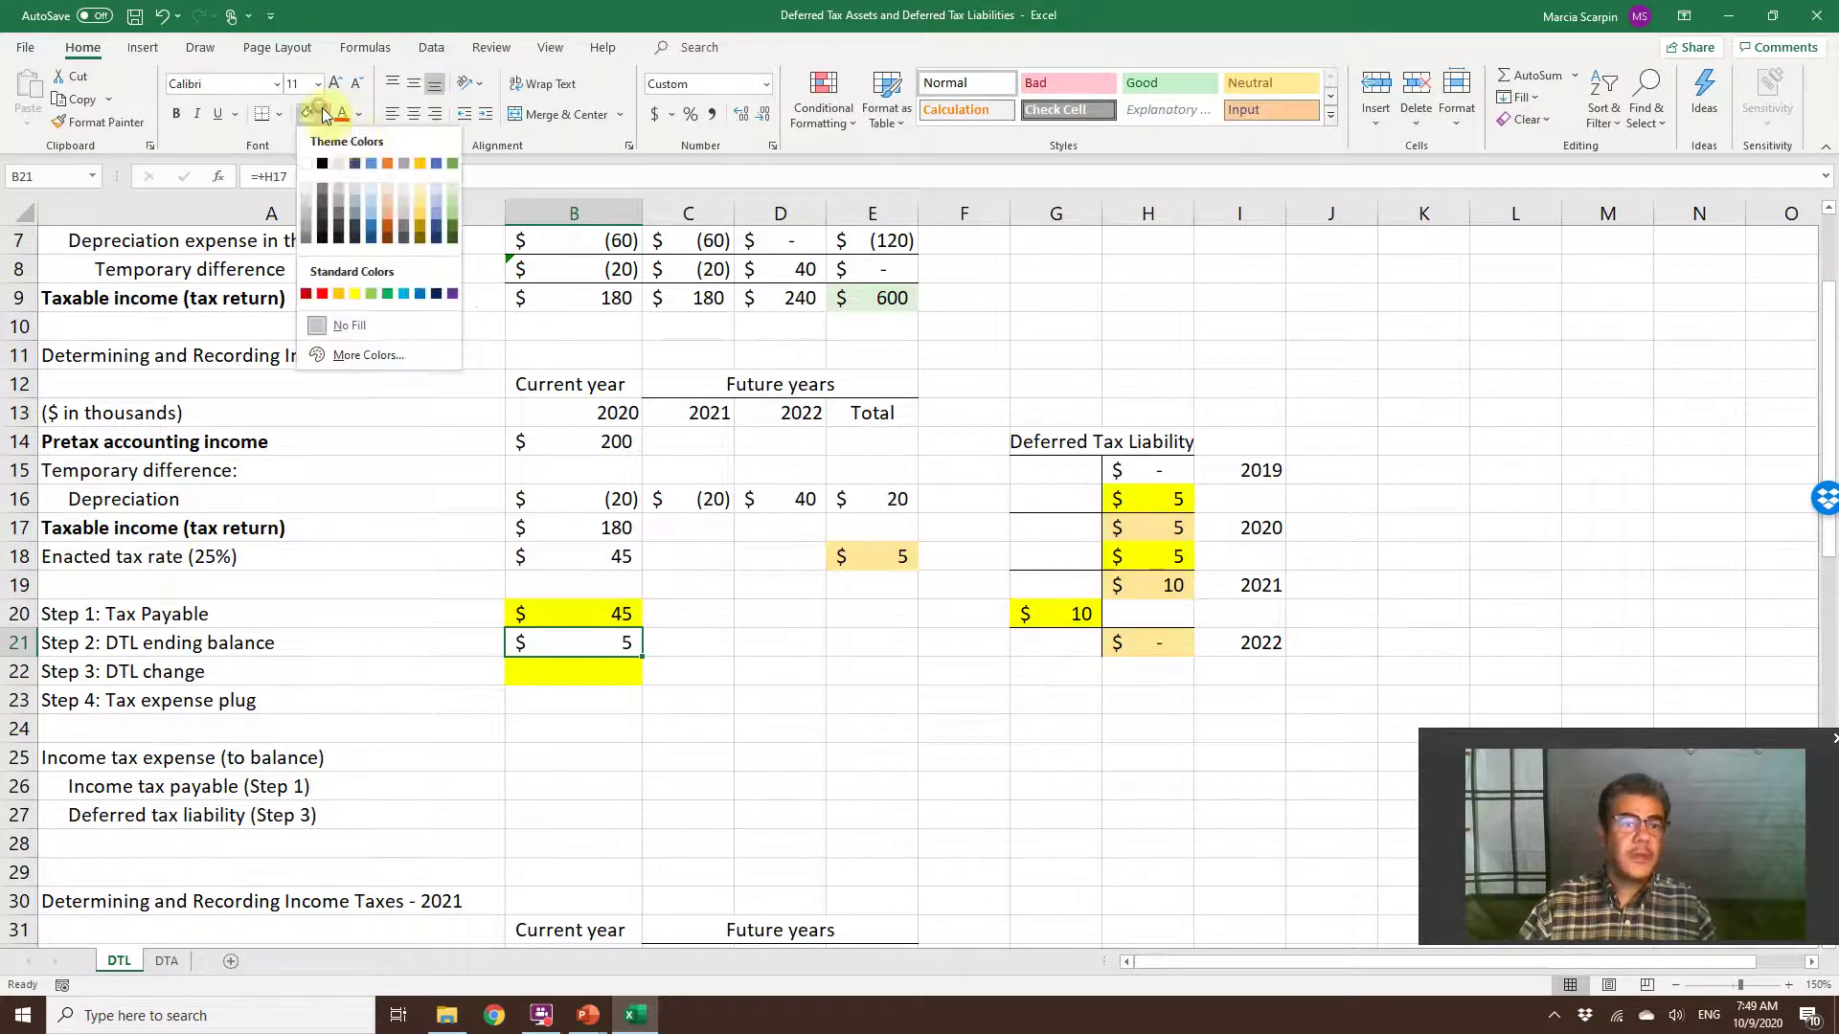
left_click(789, 601)
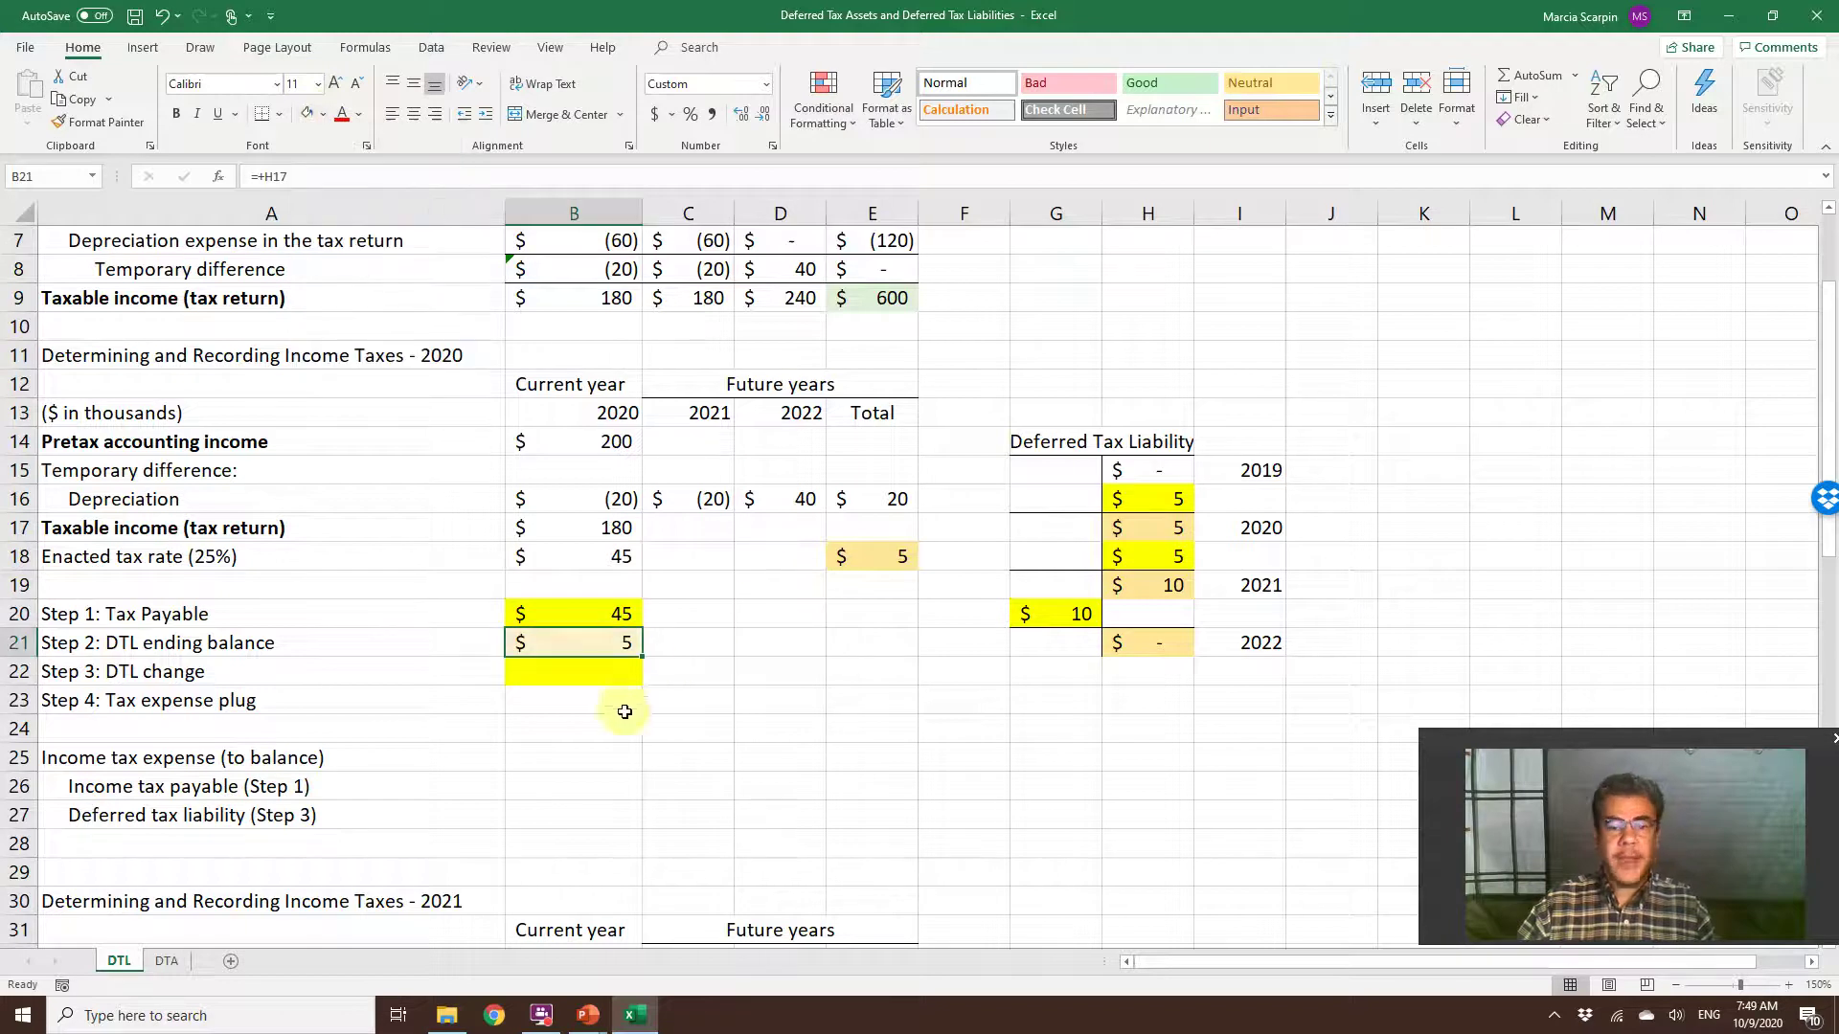
Calculate the Step 3 DTL change in B22 as the 2020 balance H17 minus the 2019 balance H15.
left_click(554, 678)
type("+")
left_click(1156, 530)
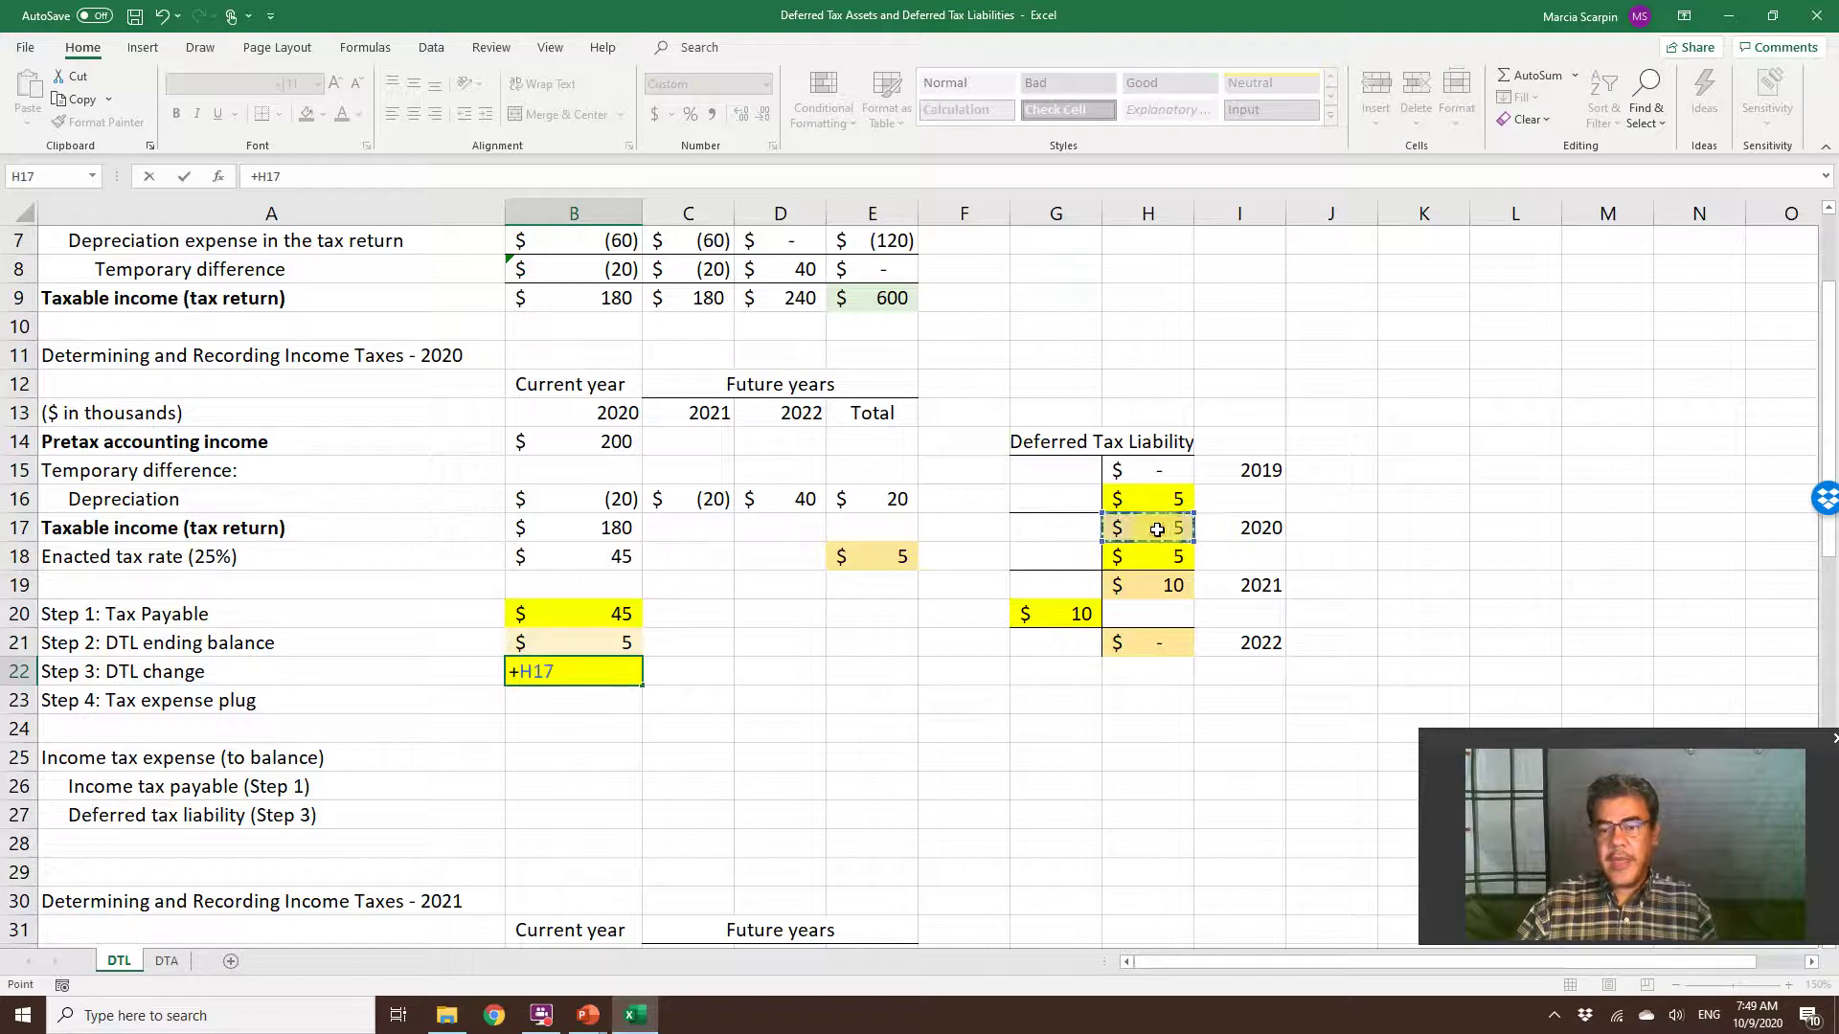
type("-")
left_click(1169, 475)
key("Return")
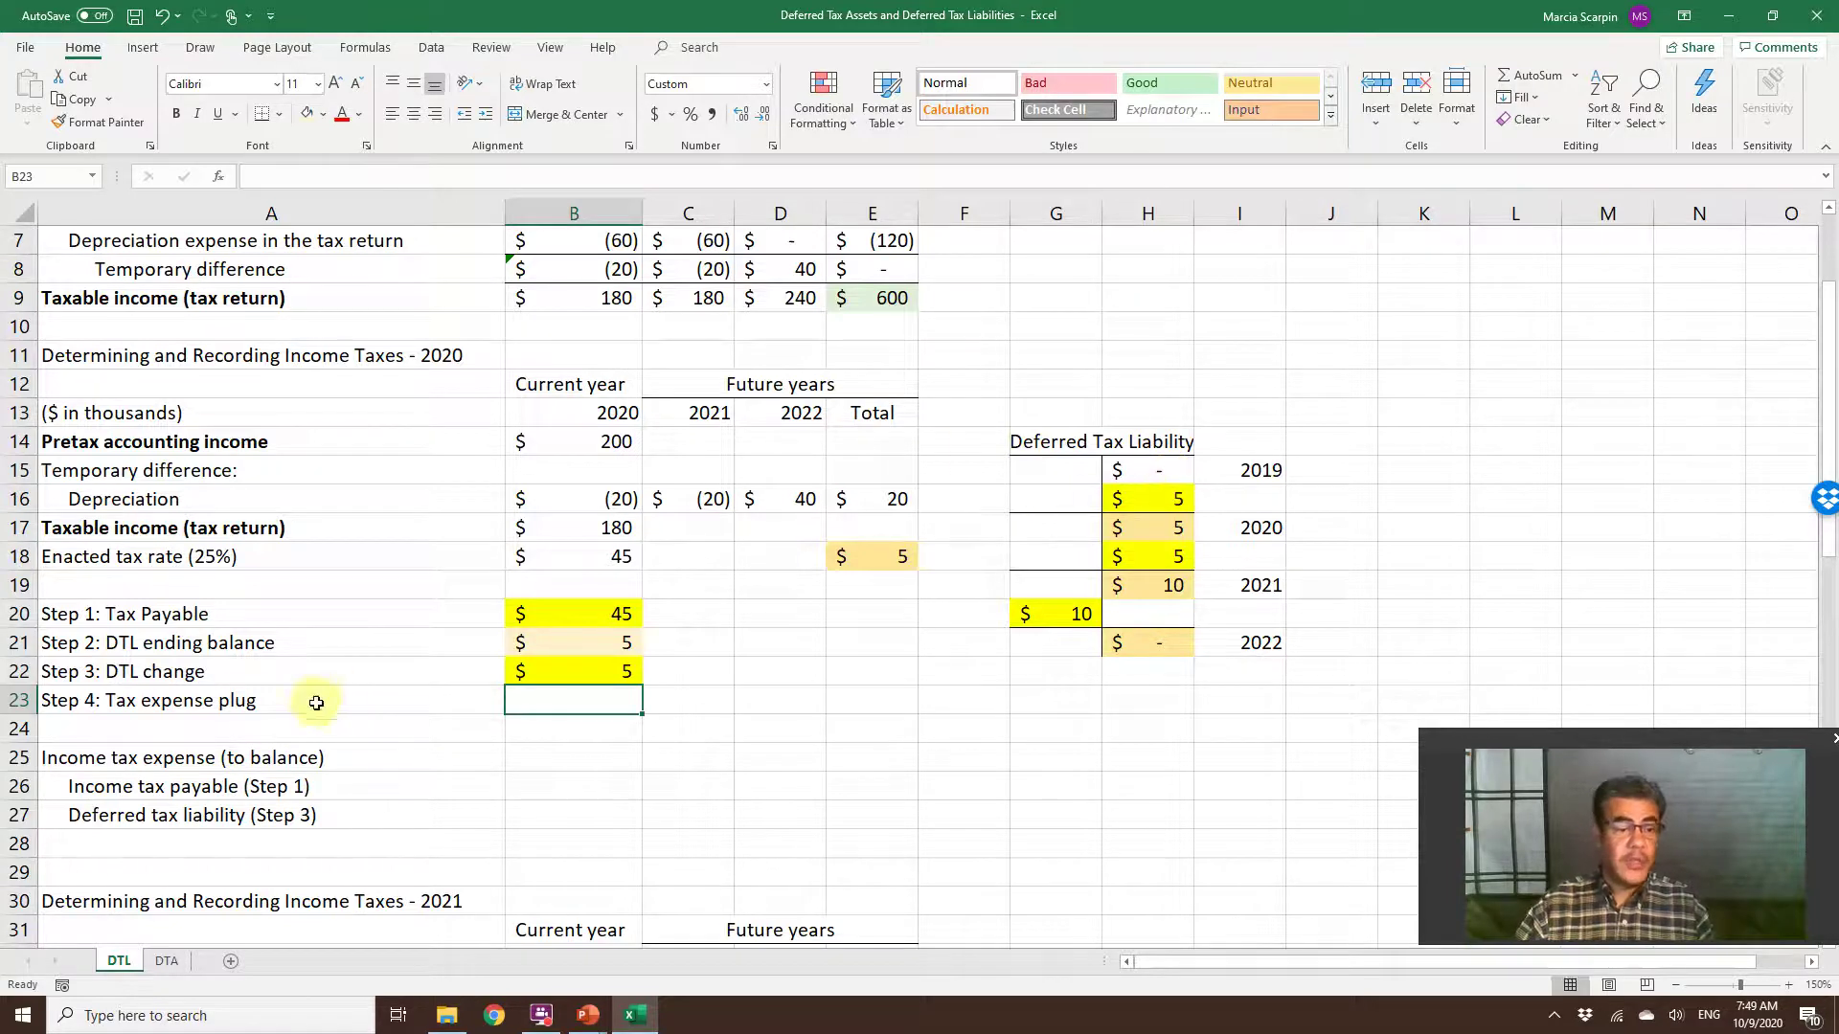
Fill the income tax expense cell B25 and the Step 4 tax expense plug cell B23 with light blue.
left_click(365, 714)
left_click(232, 756)
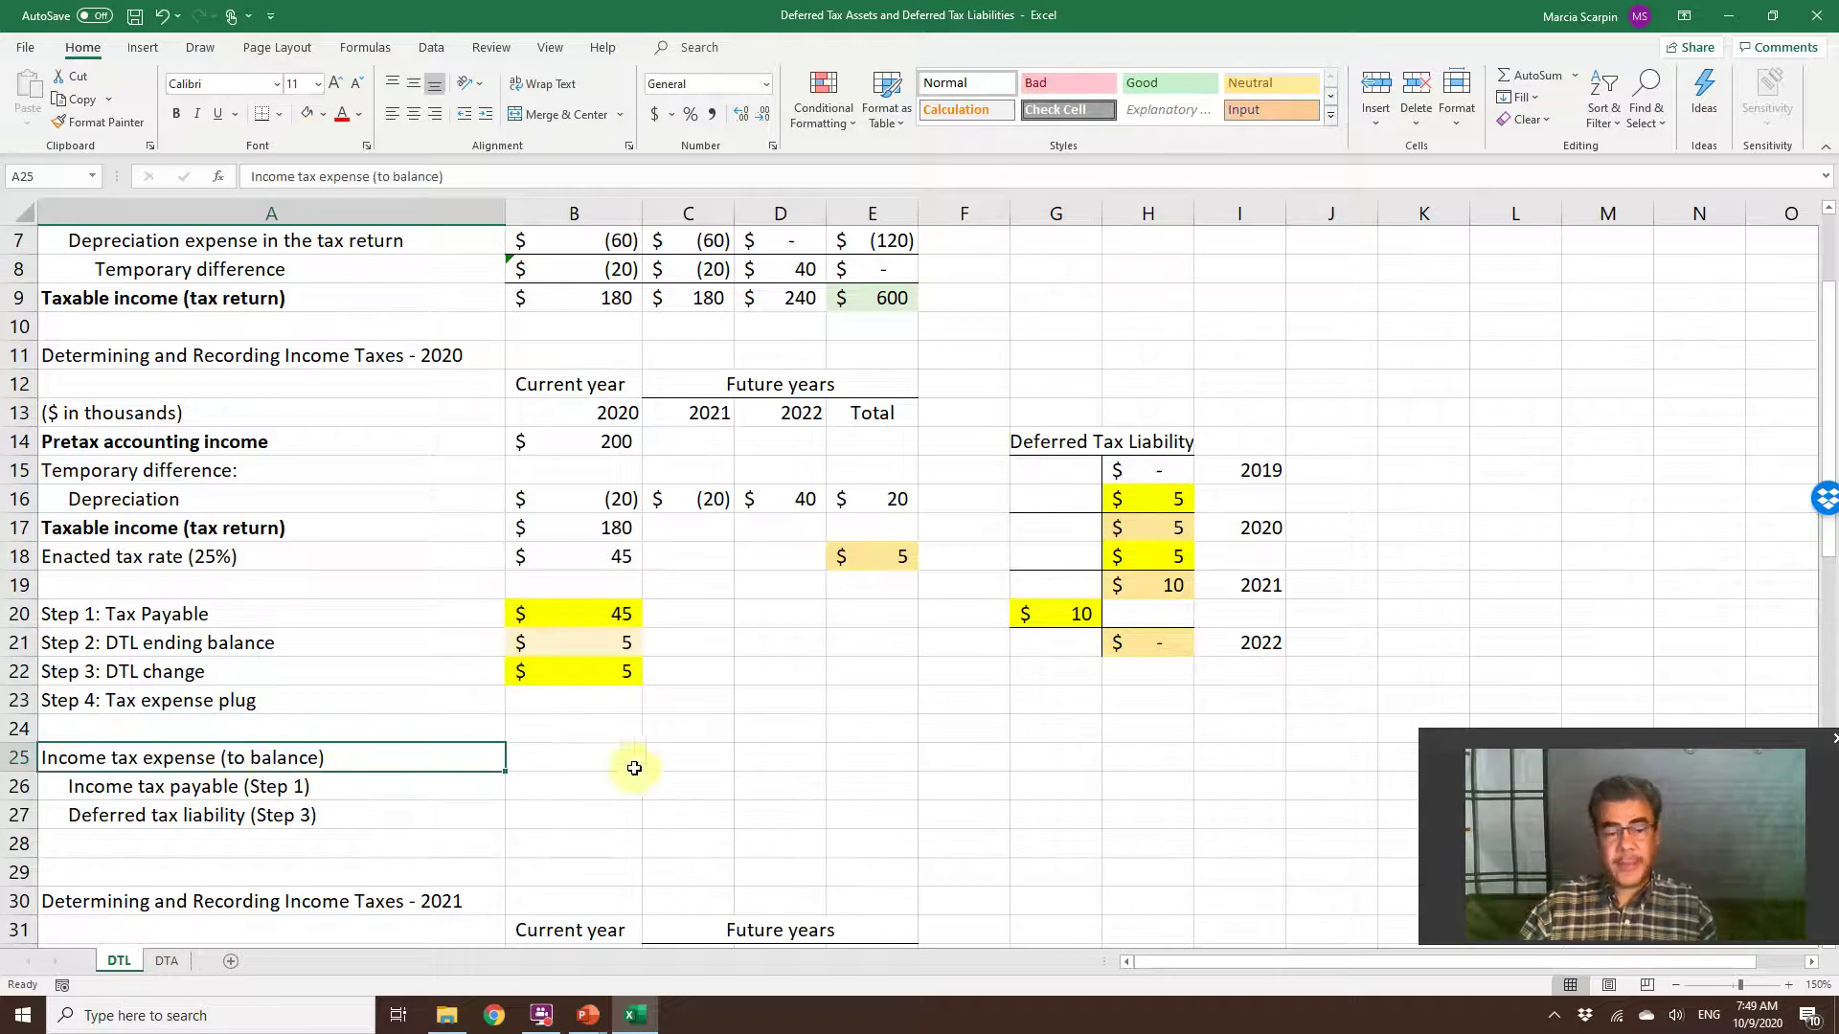
left_click(584, 755)
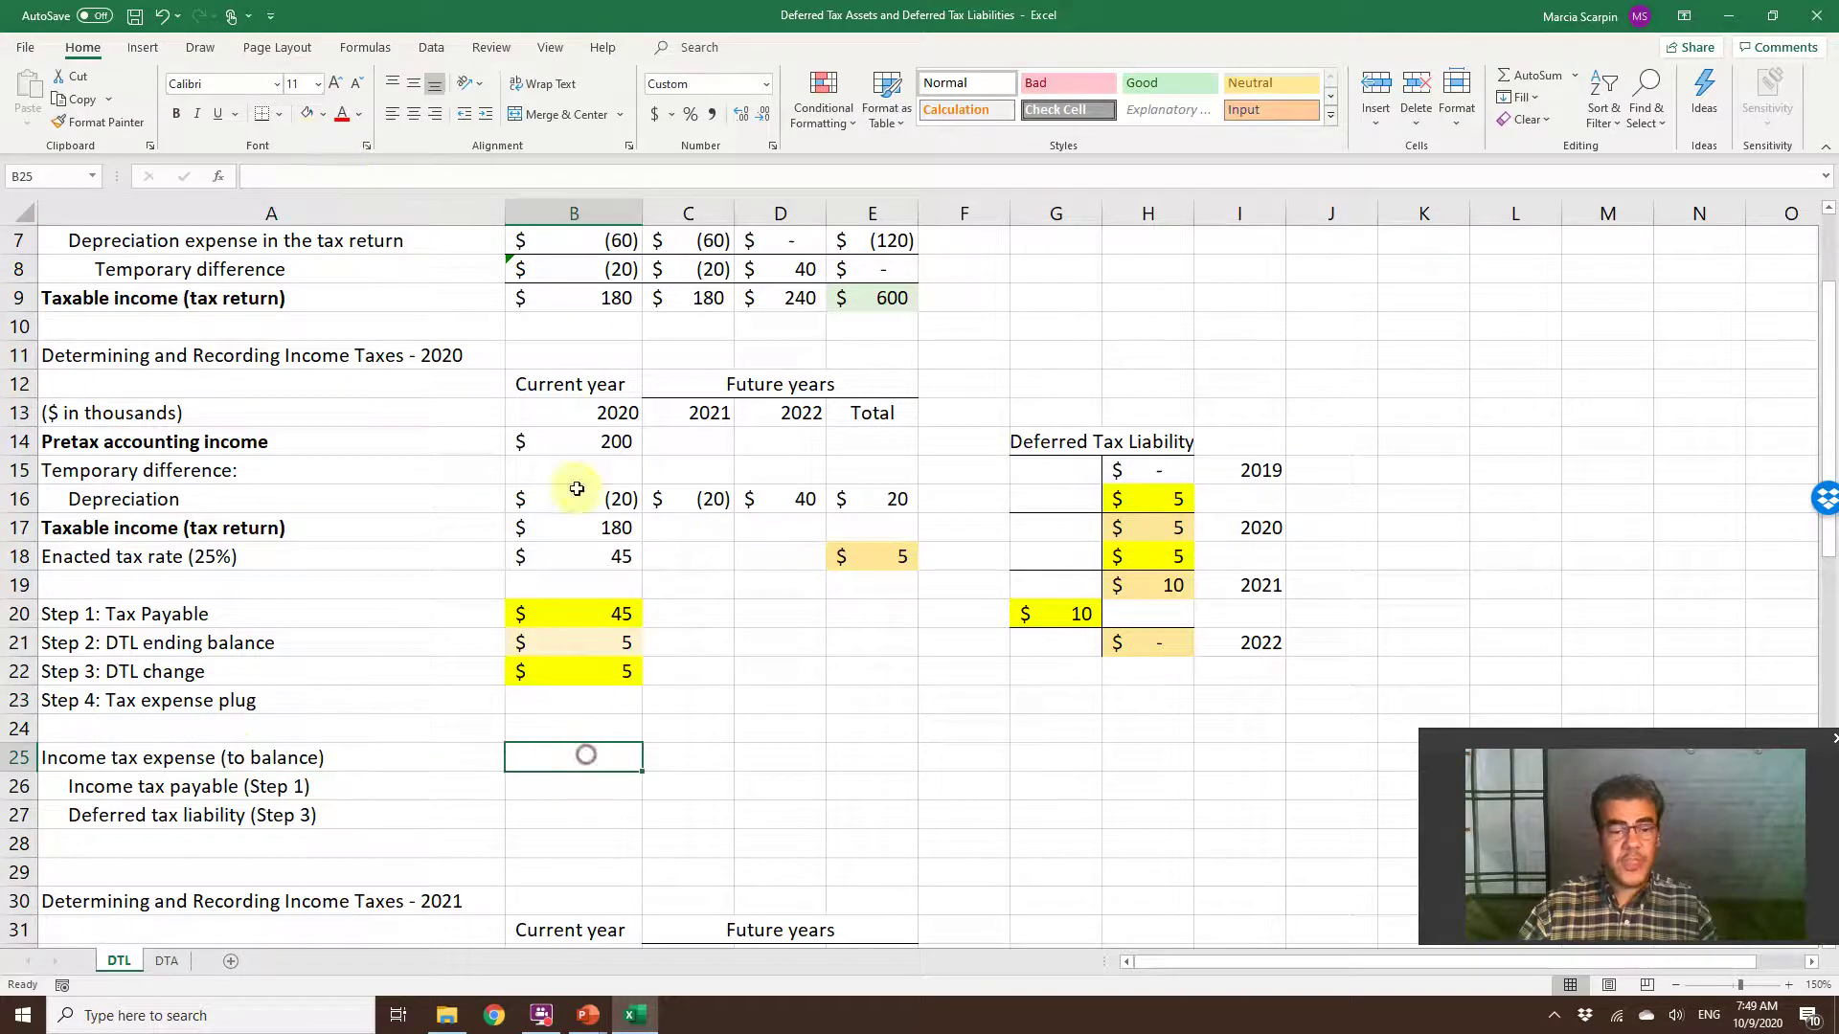
left_click(323, 114)
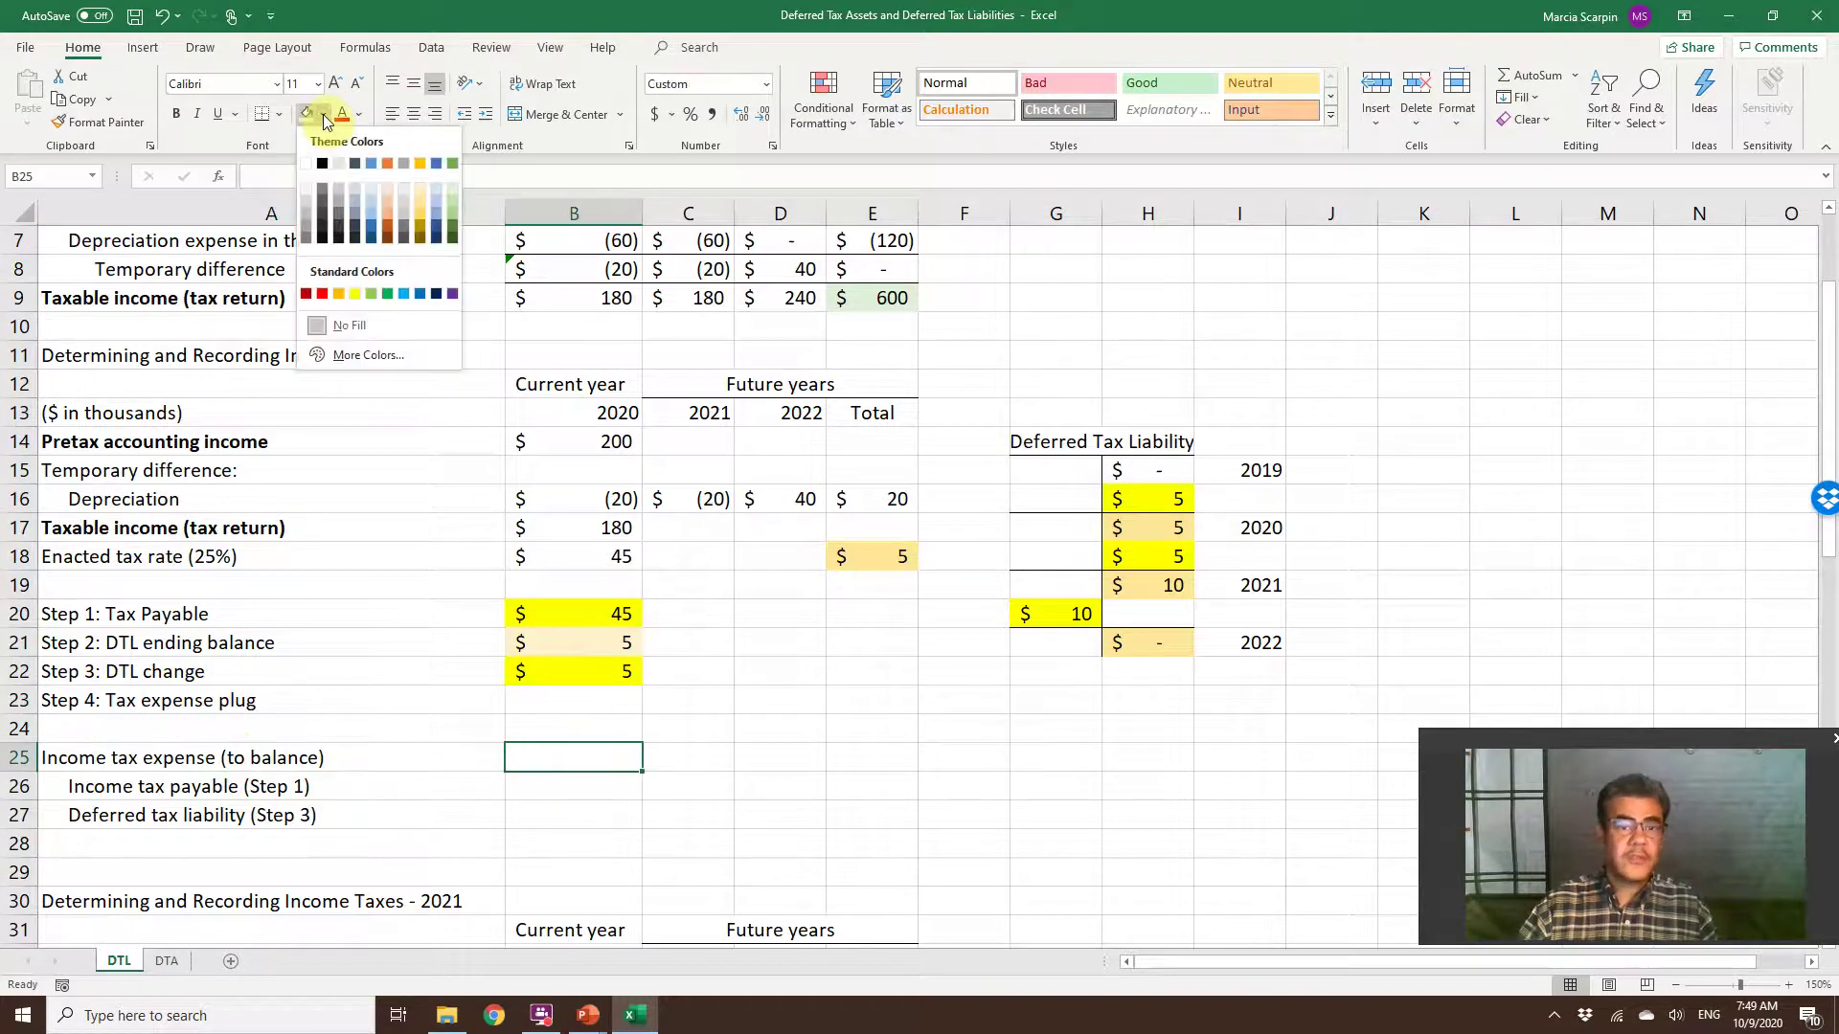
left_click(371, 191)
left_click(586, 700)
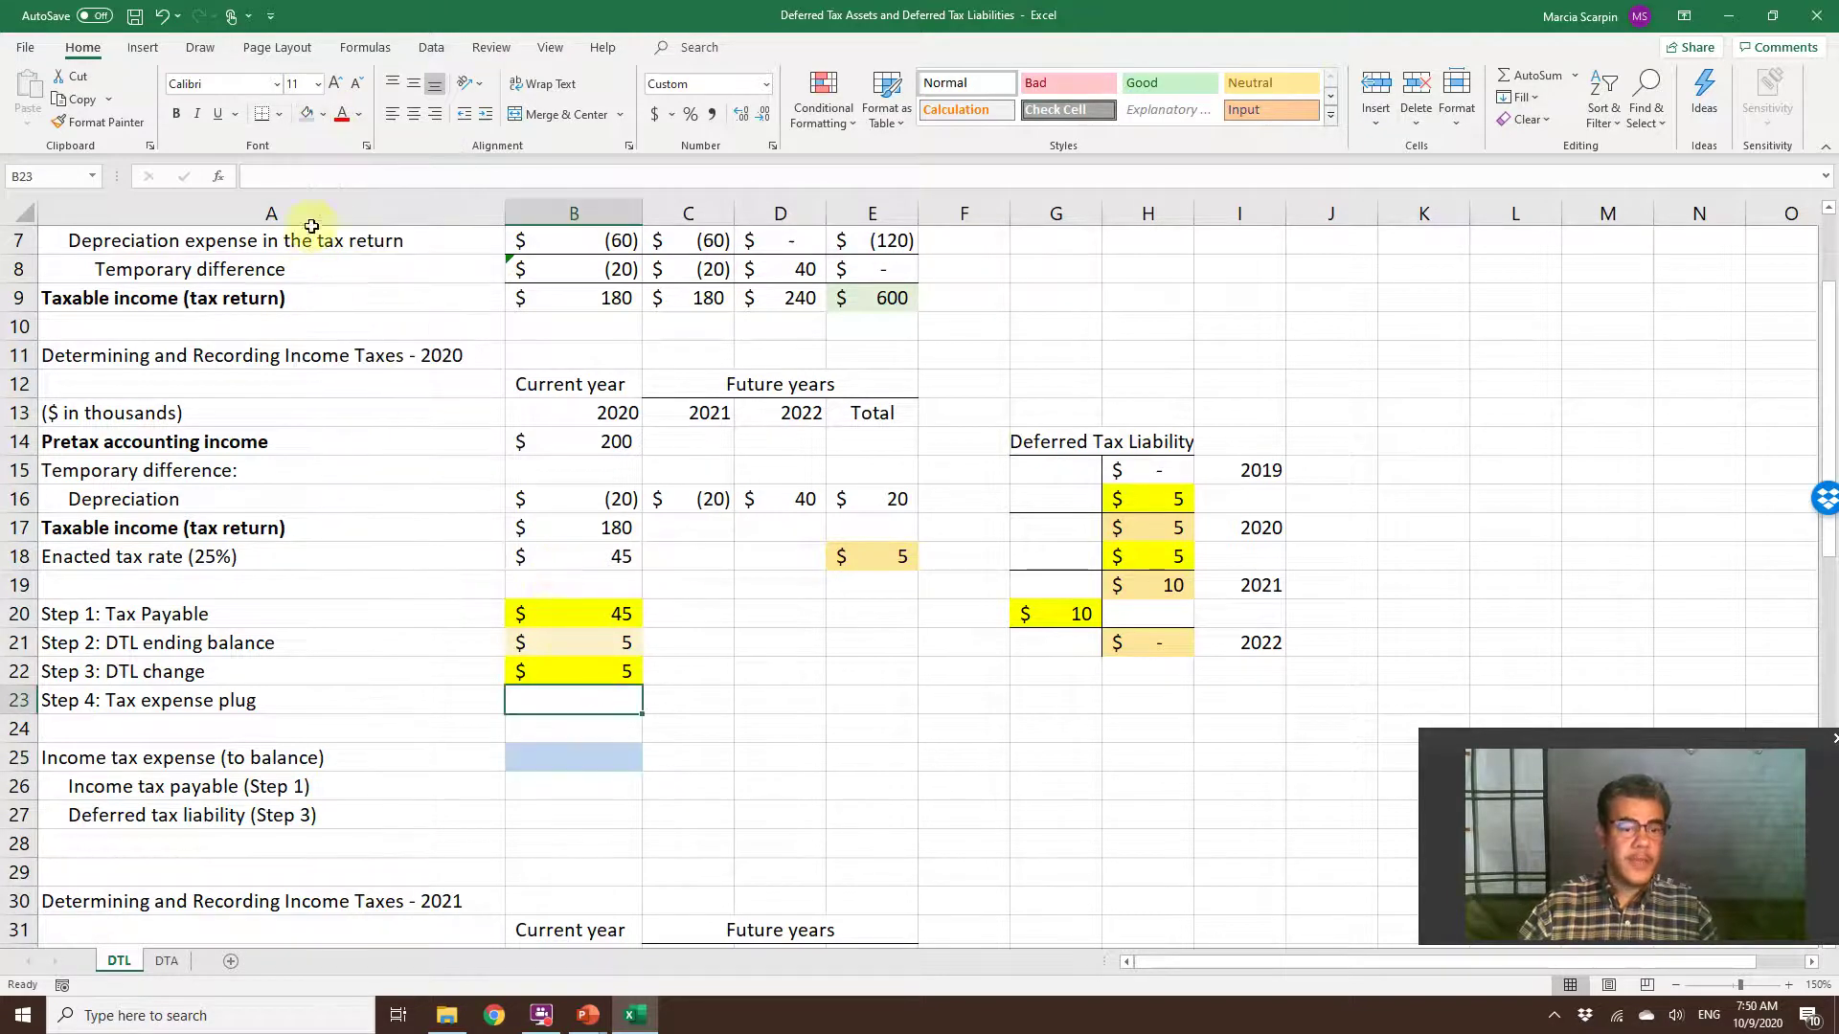
left_click(306, 114)
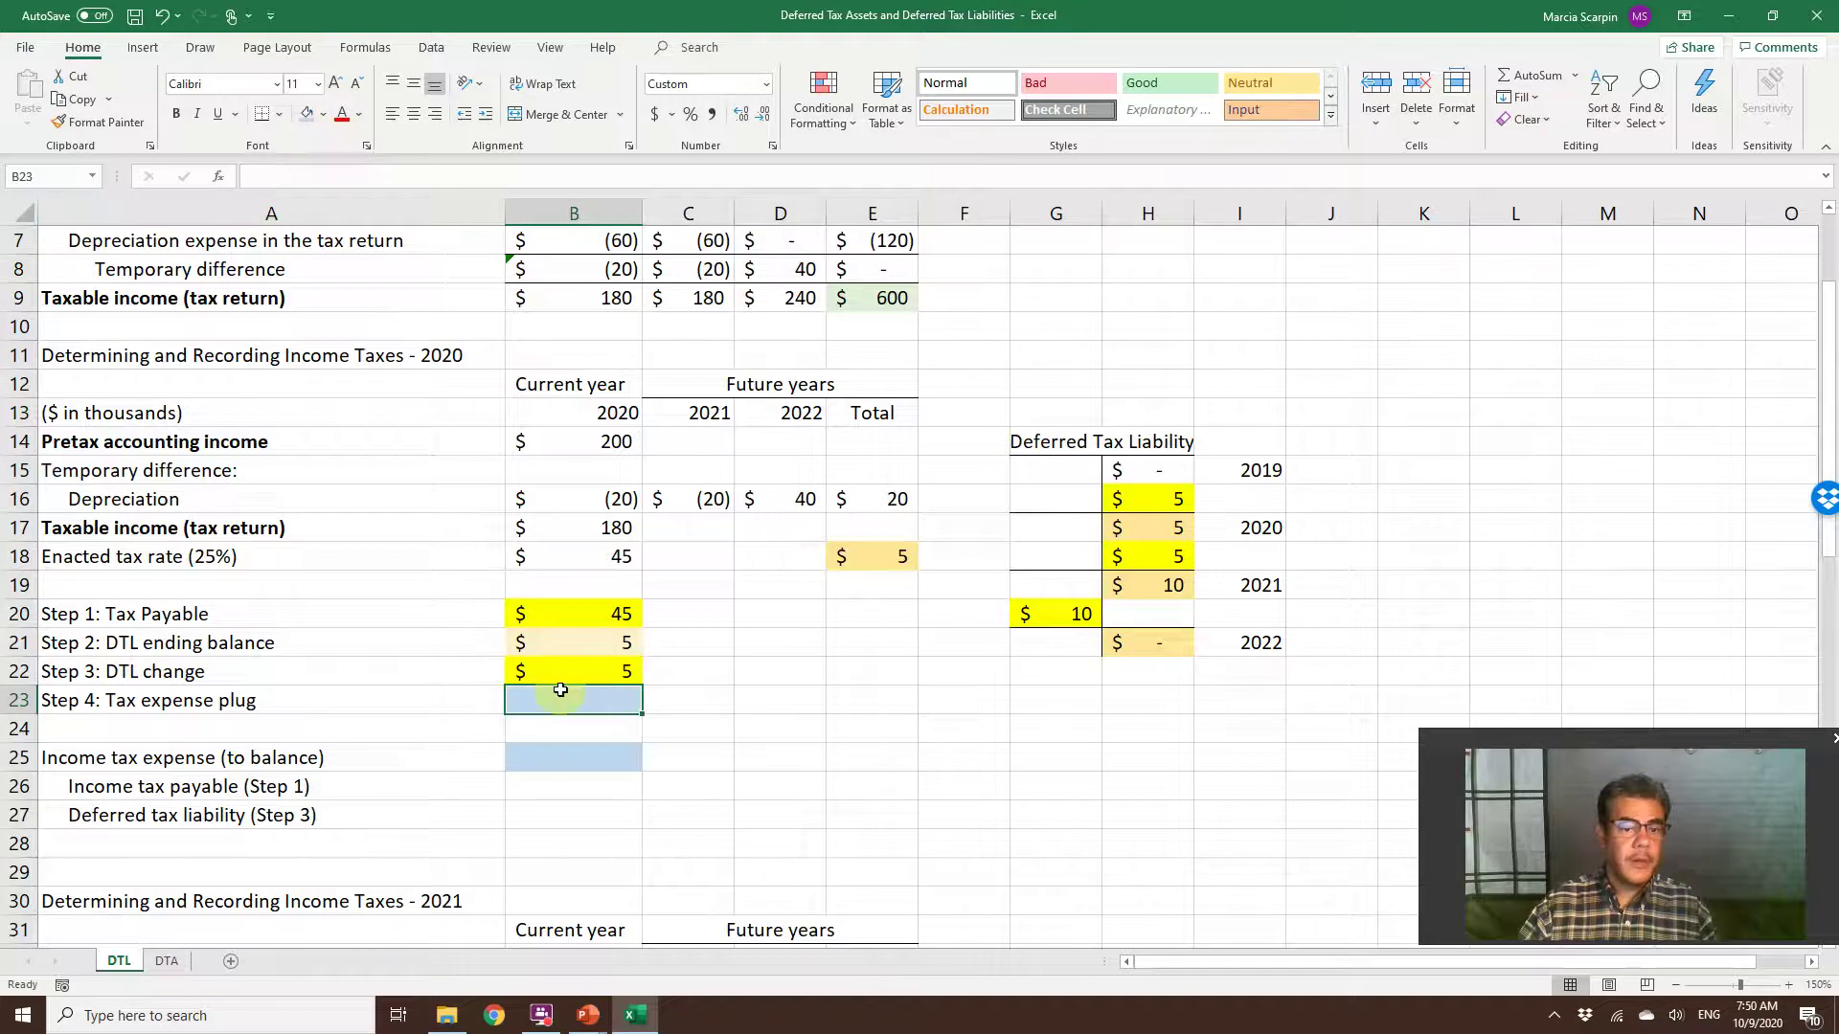
Enter a formula in C26 that links the journal entry's income tax payable to the Step 1 amount in B20.
left_click(699, 787)
type("+")
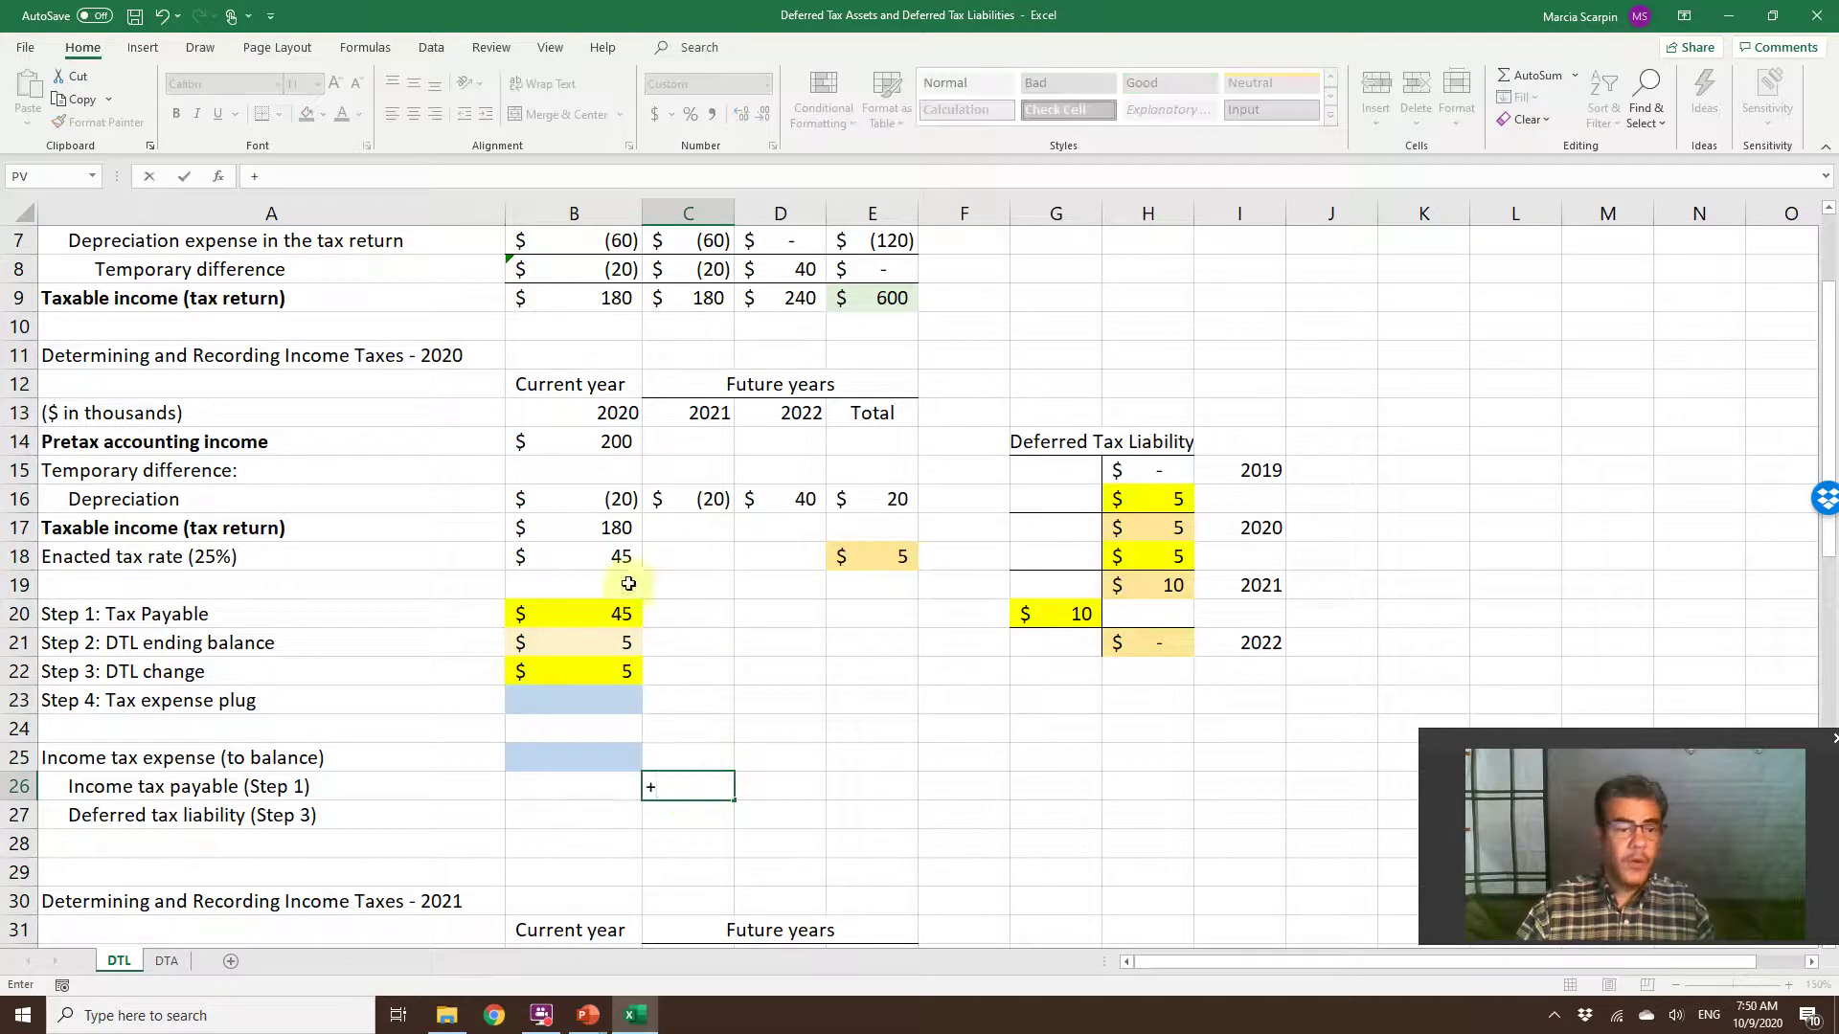
left_click(594, 613)
key("Return")
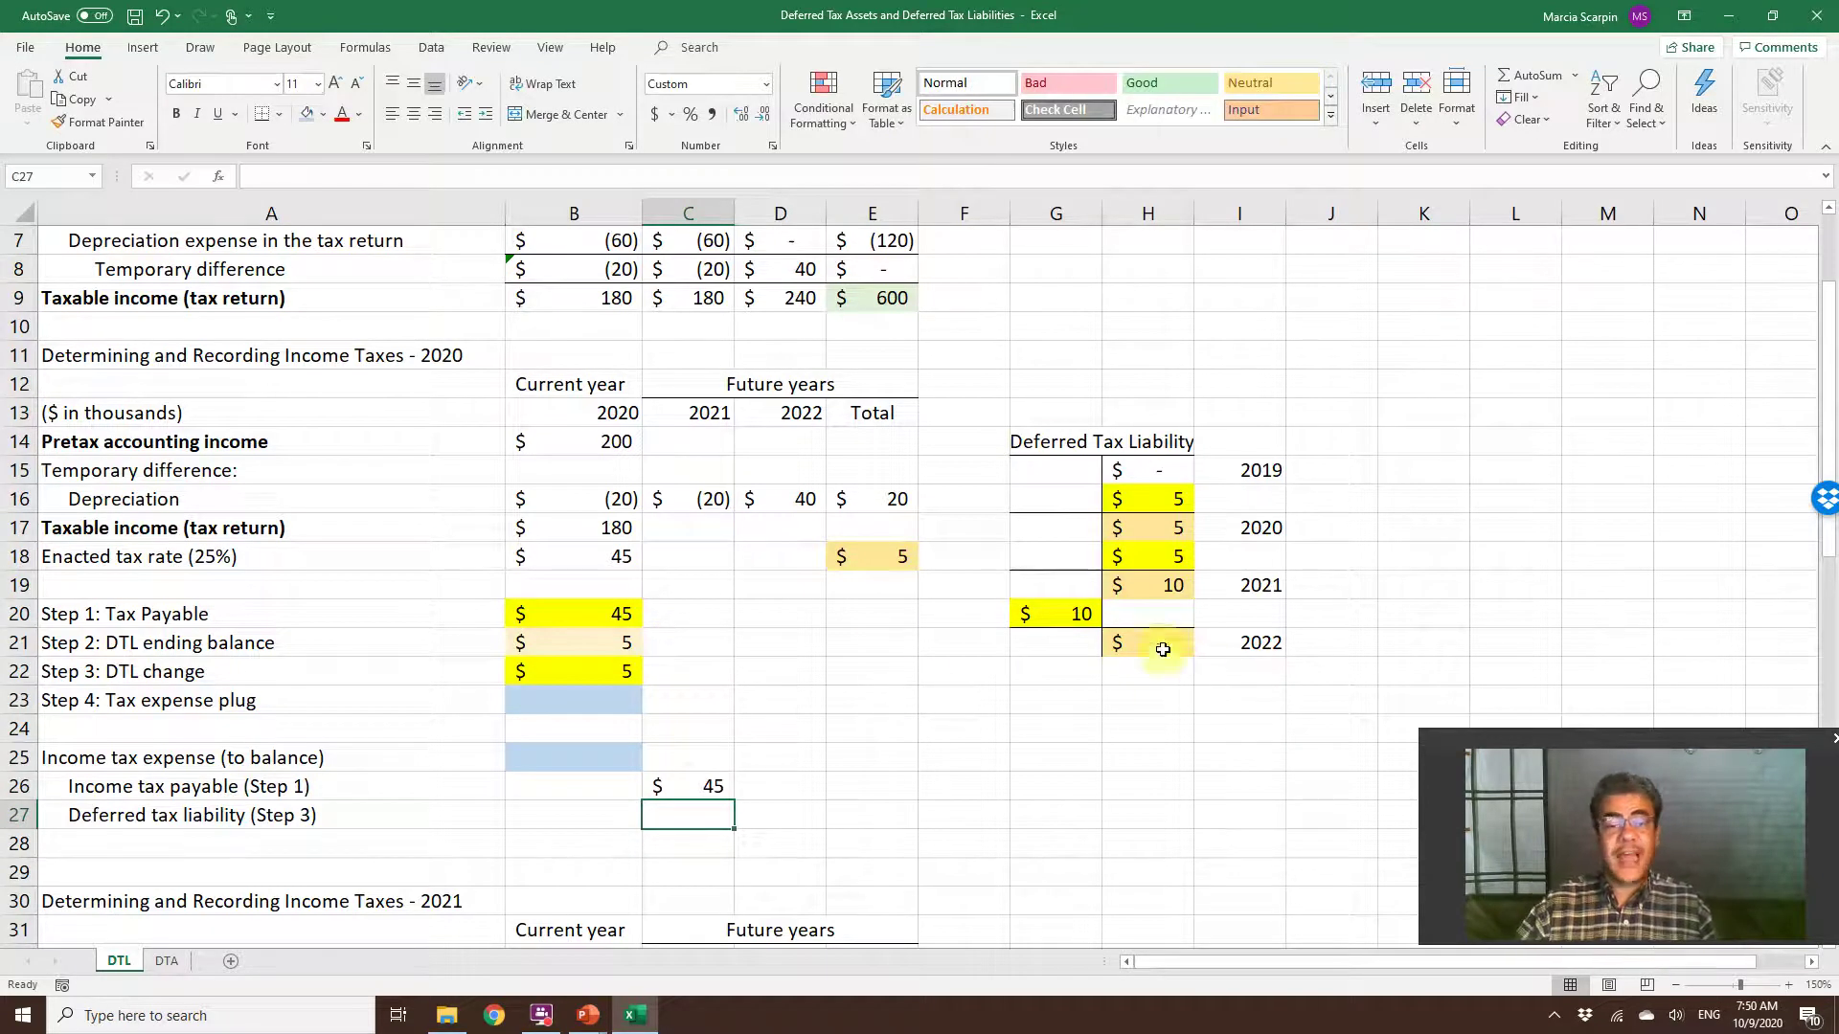
Compare the deferred tax total in E18 of the DTL sheet with E18 of the DTA sheet, and return to the DTL sheet.
left_click(905, 554)
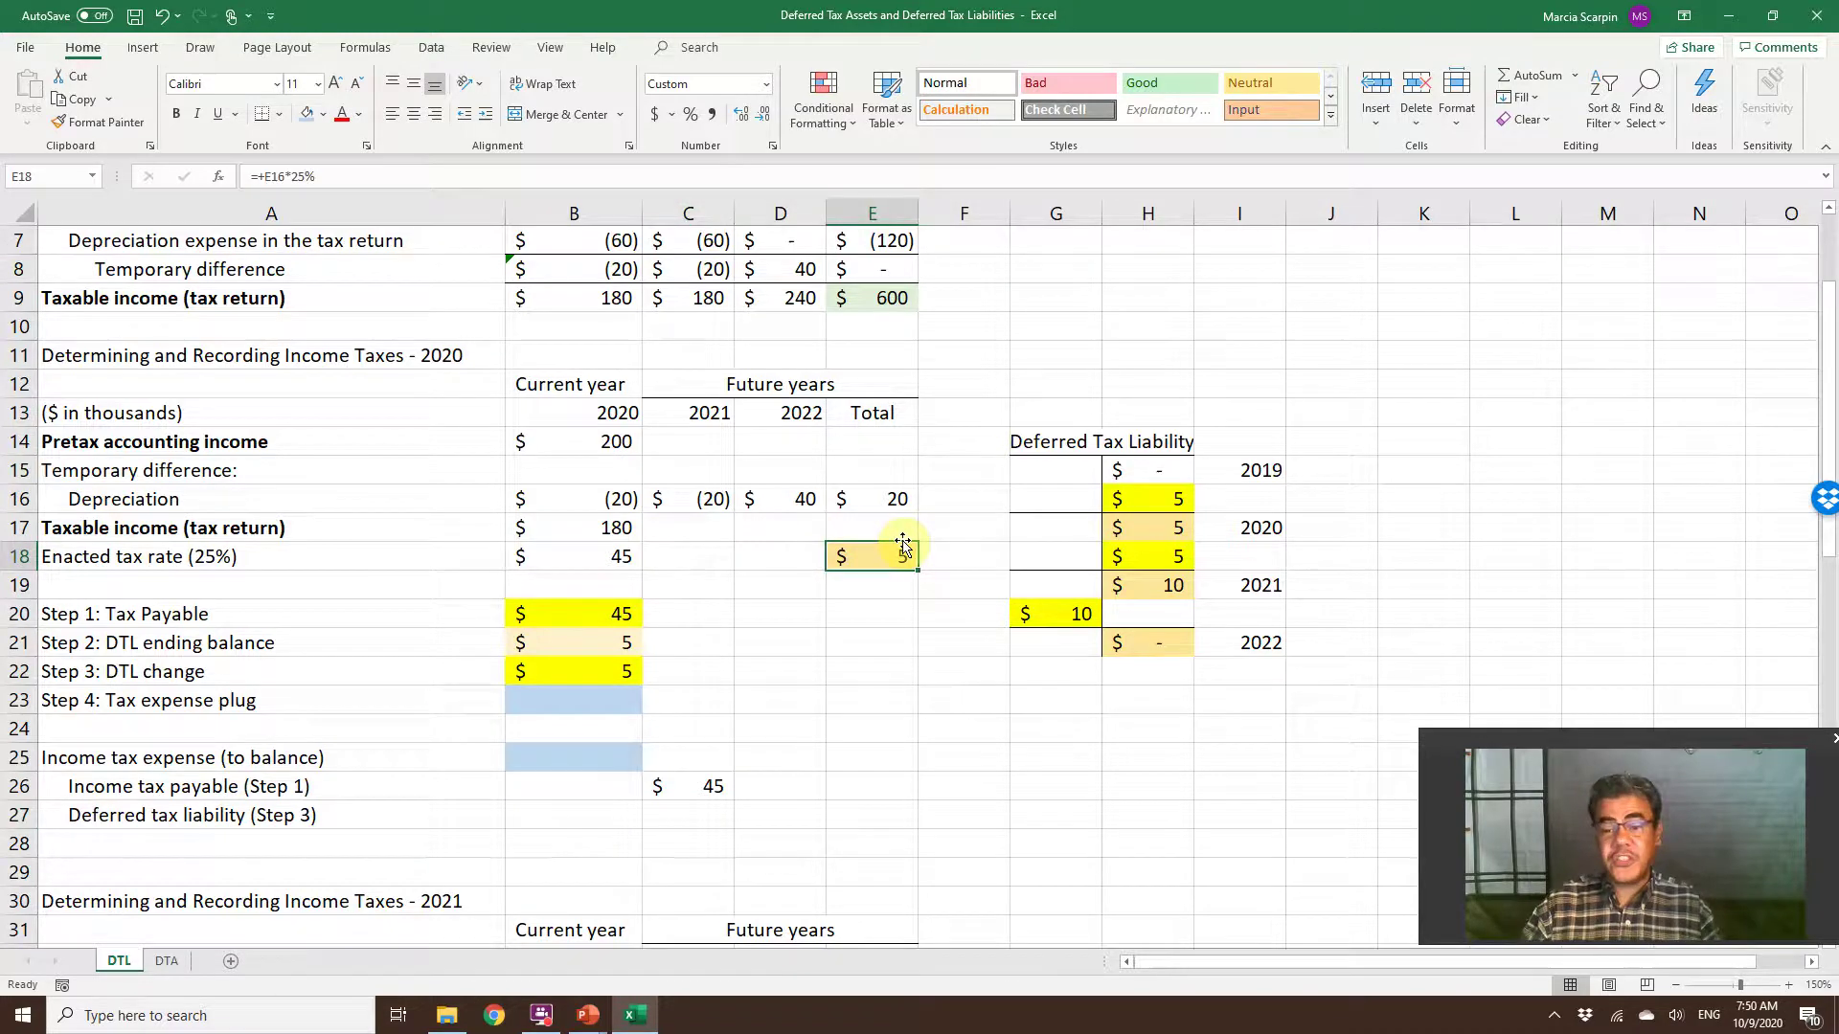
left_click(167, 961)
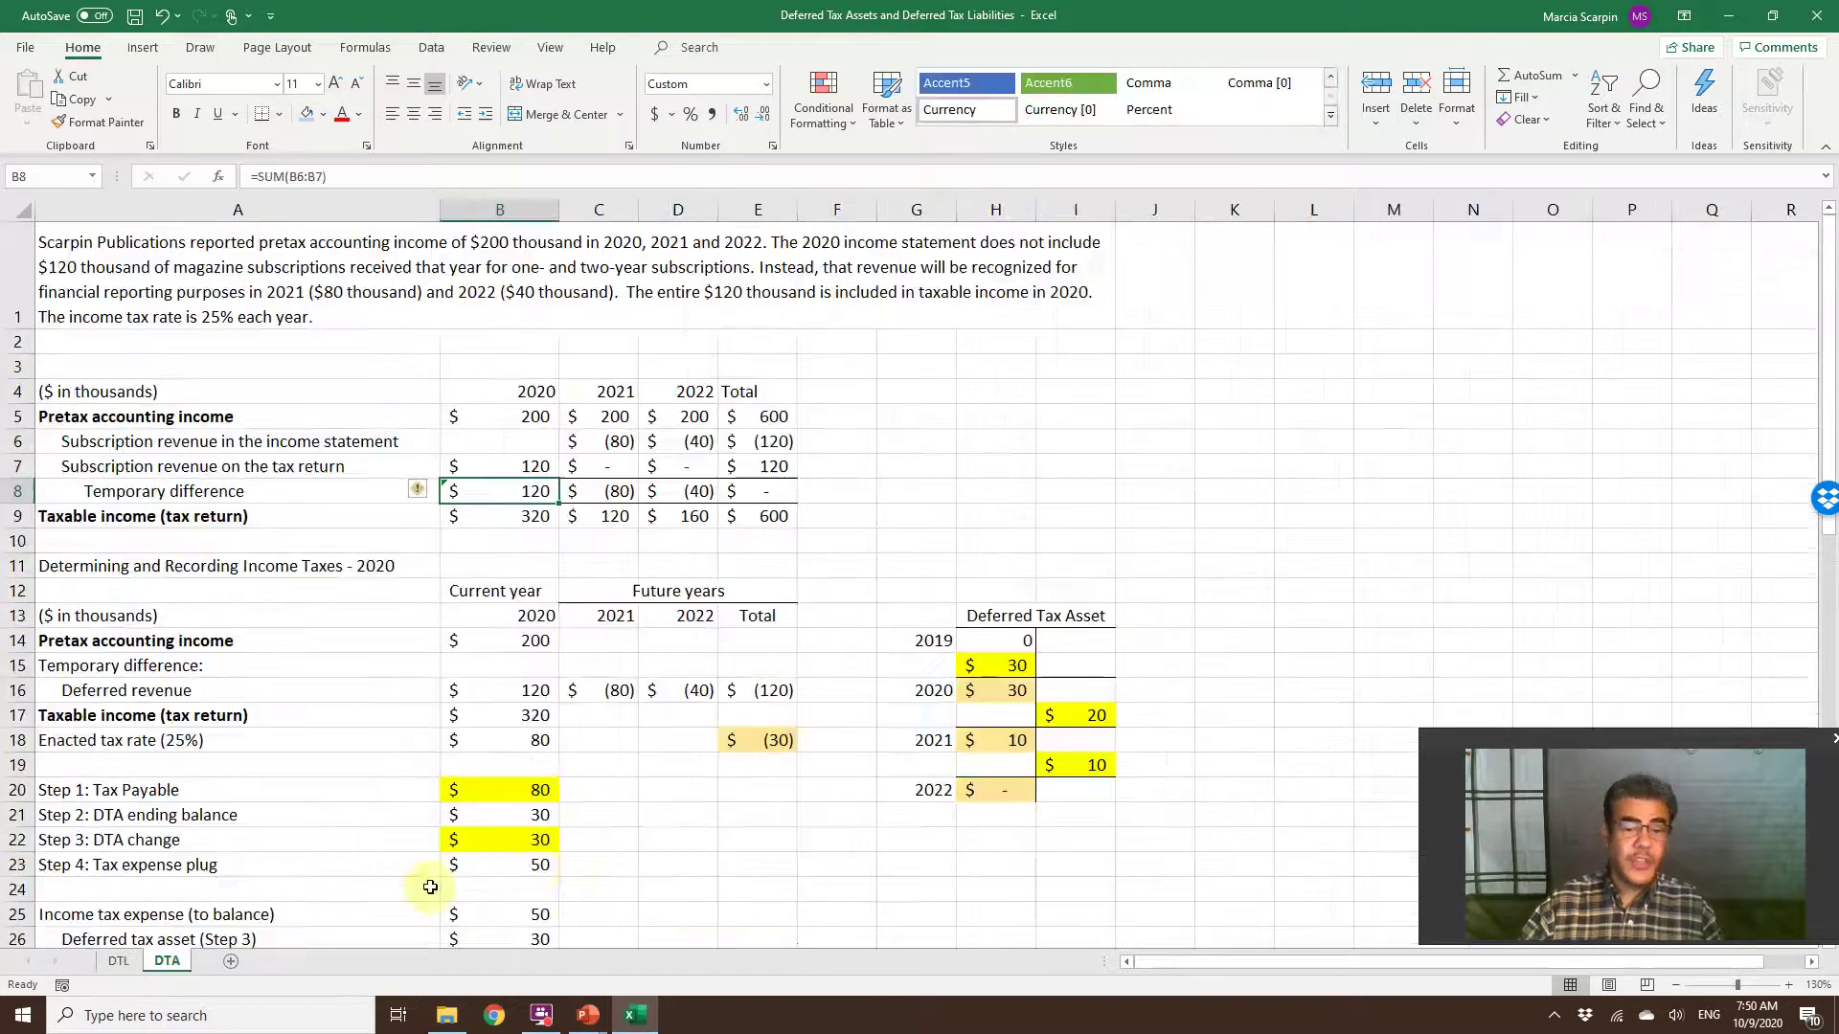
left_click(761, 740)
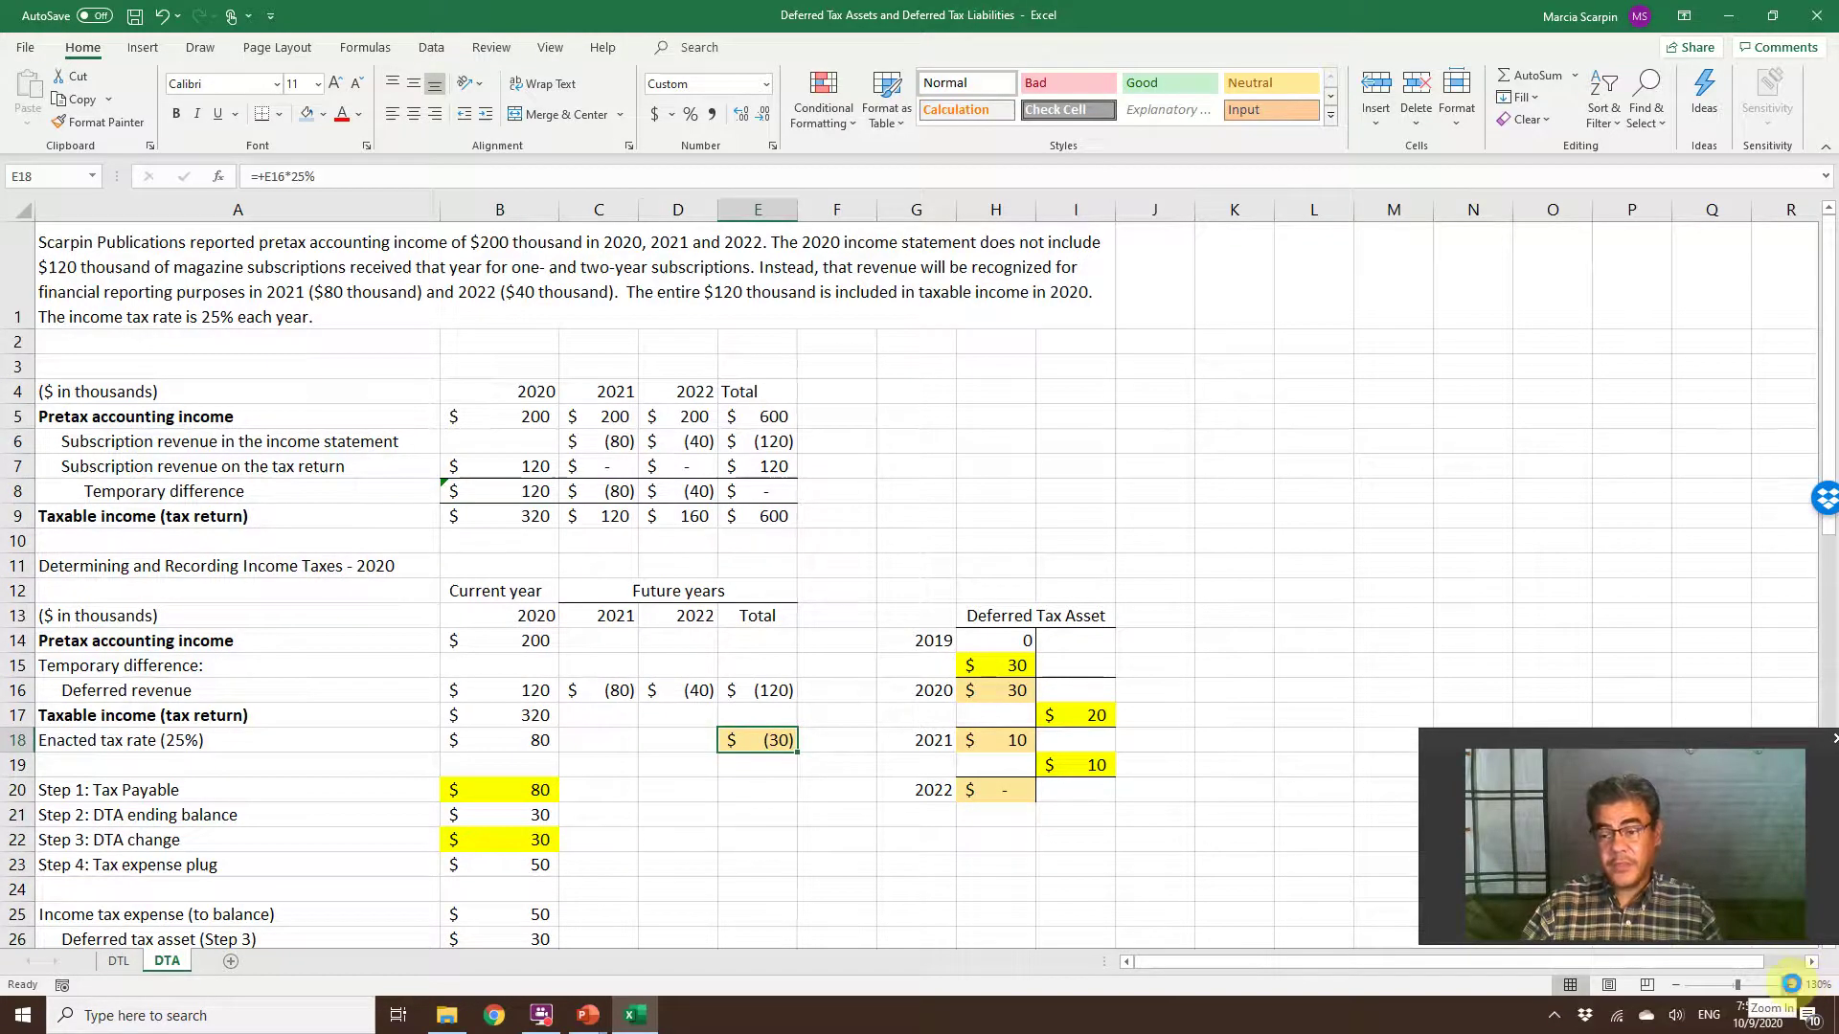
left_click(1792, 986)
left_click(1793, 986)
left_click(1793, 986)
scroll(248, 910, "up", 1)
scroll(248, 910, "up", 1)
left_click(118, 960)
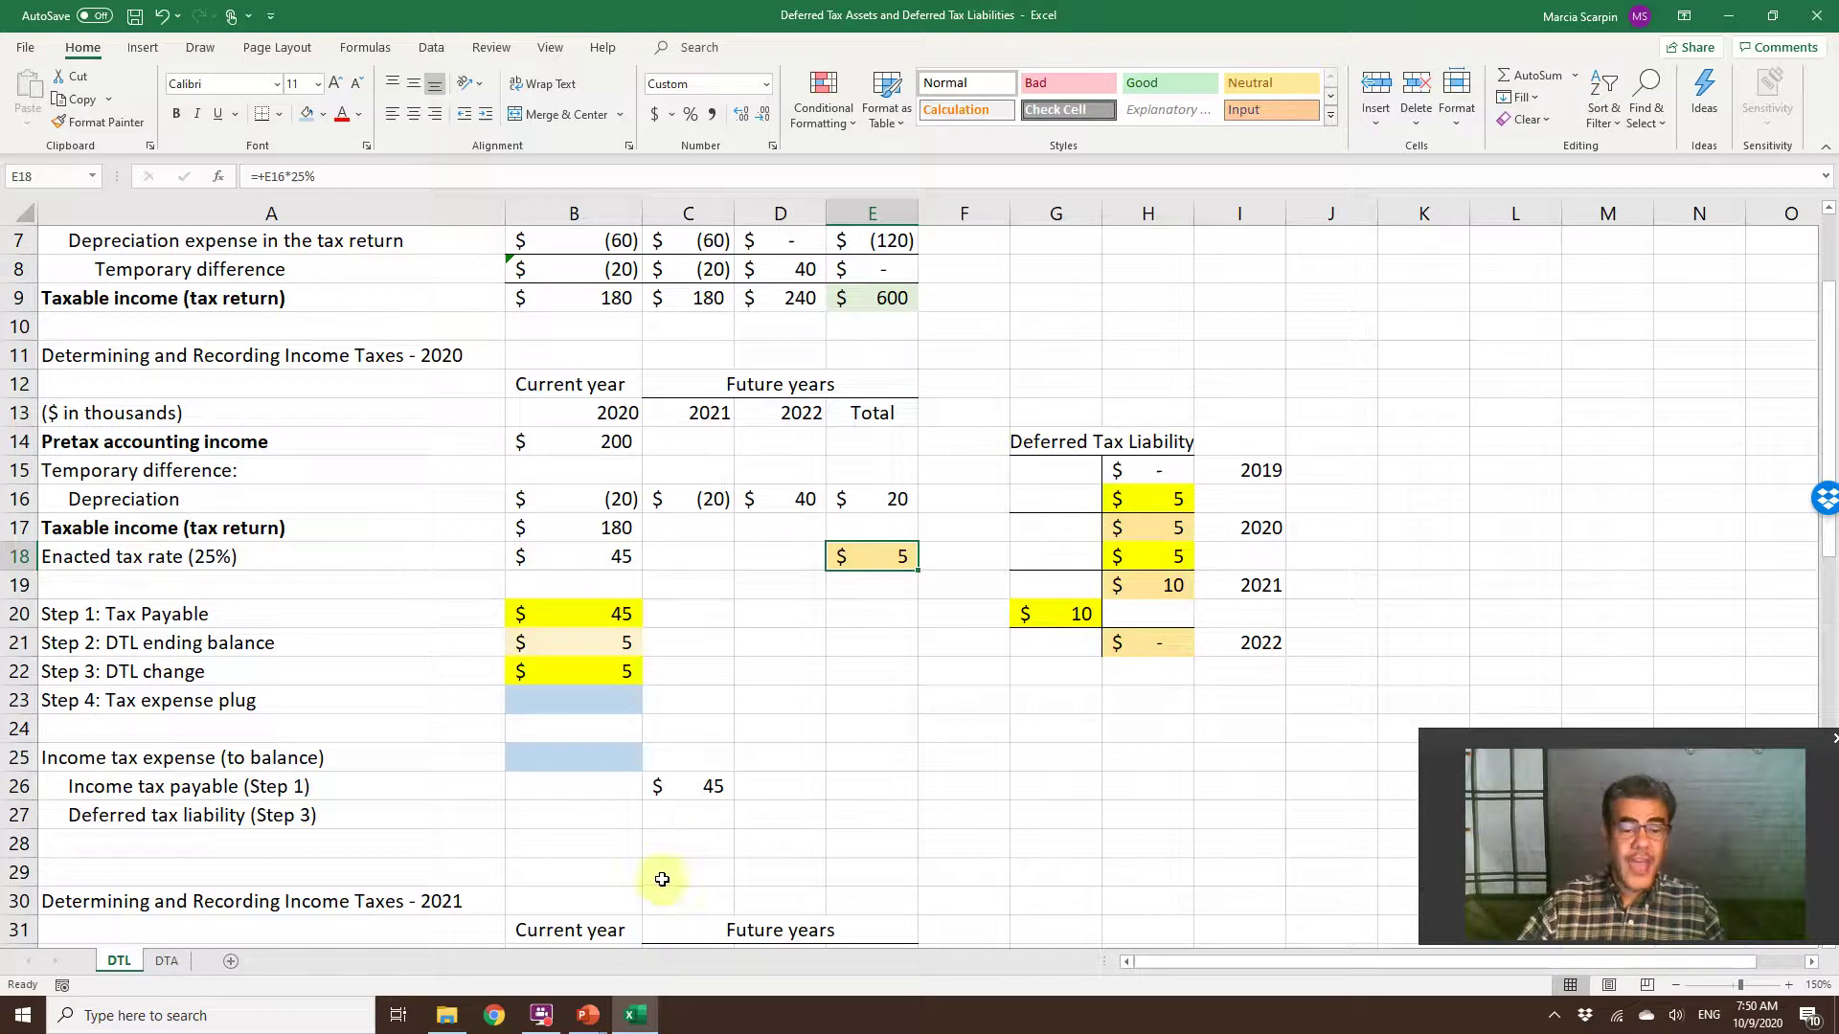
Link the journal entry's deferred tax liability in C27 to the Step 3 change in B22 and fill the cell with yellow.
left_click(701, 823)
type("+")
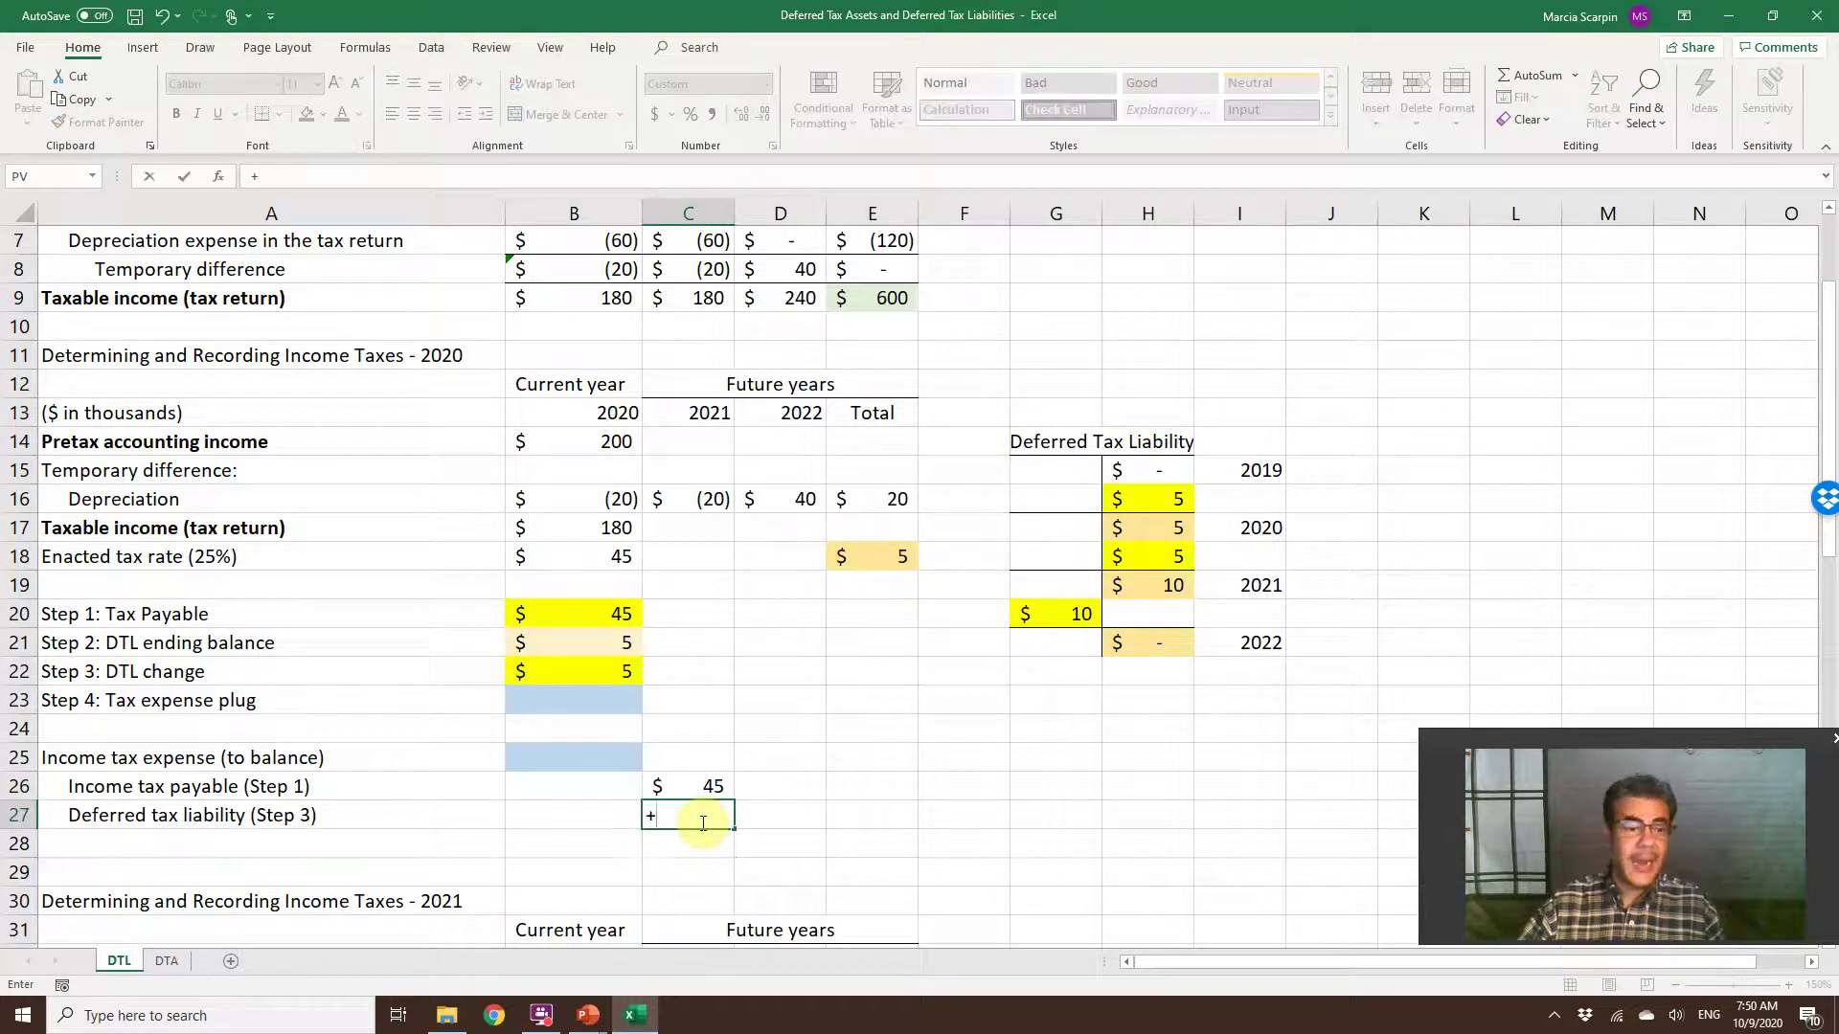
left_click(567, 666)
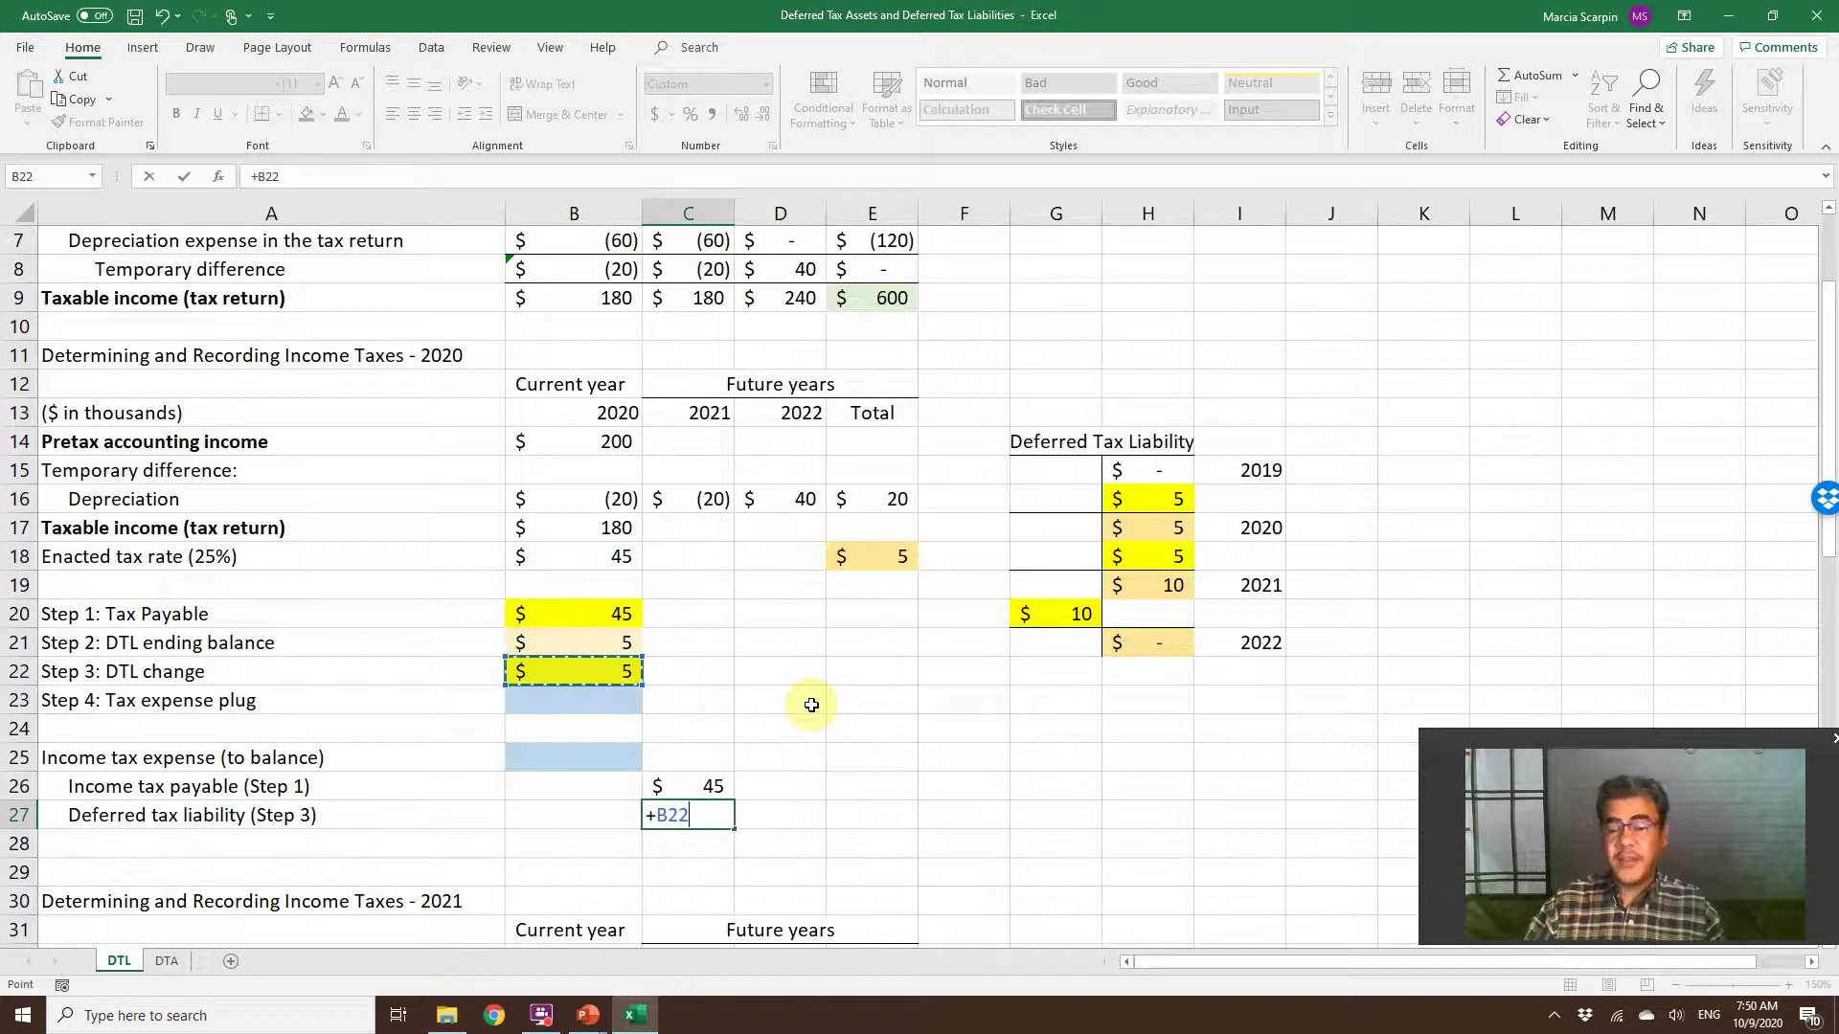
key("Return")
key("Up")
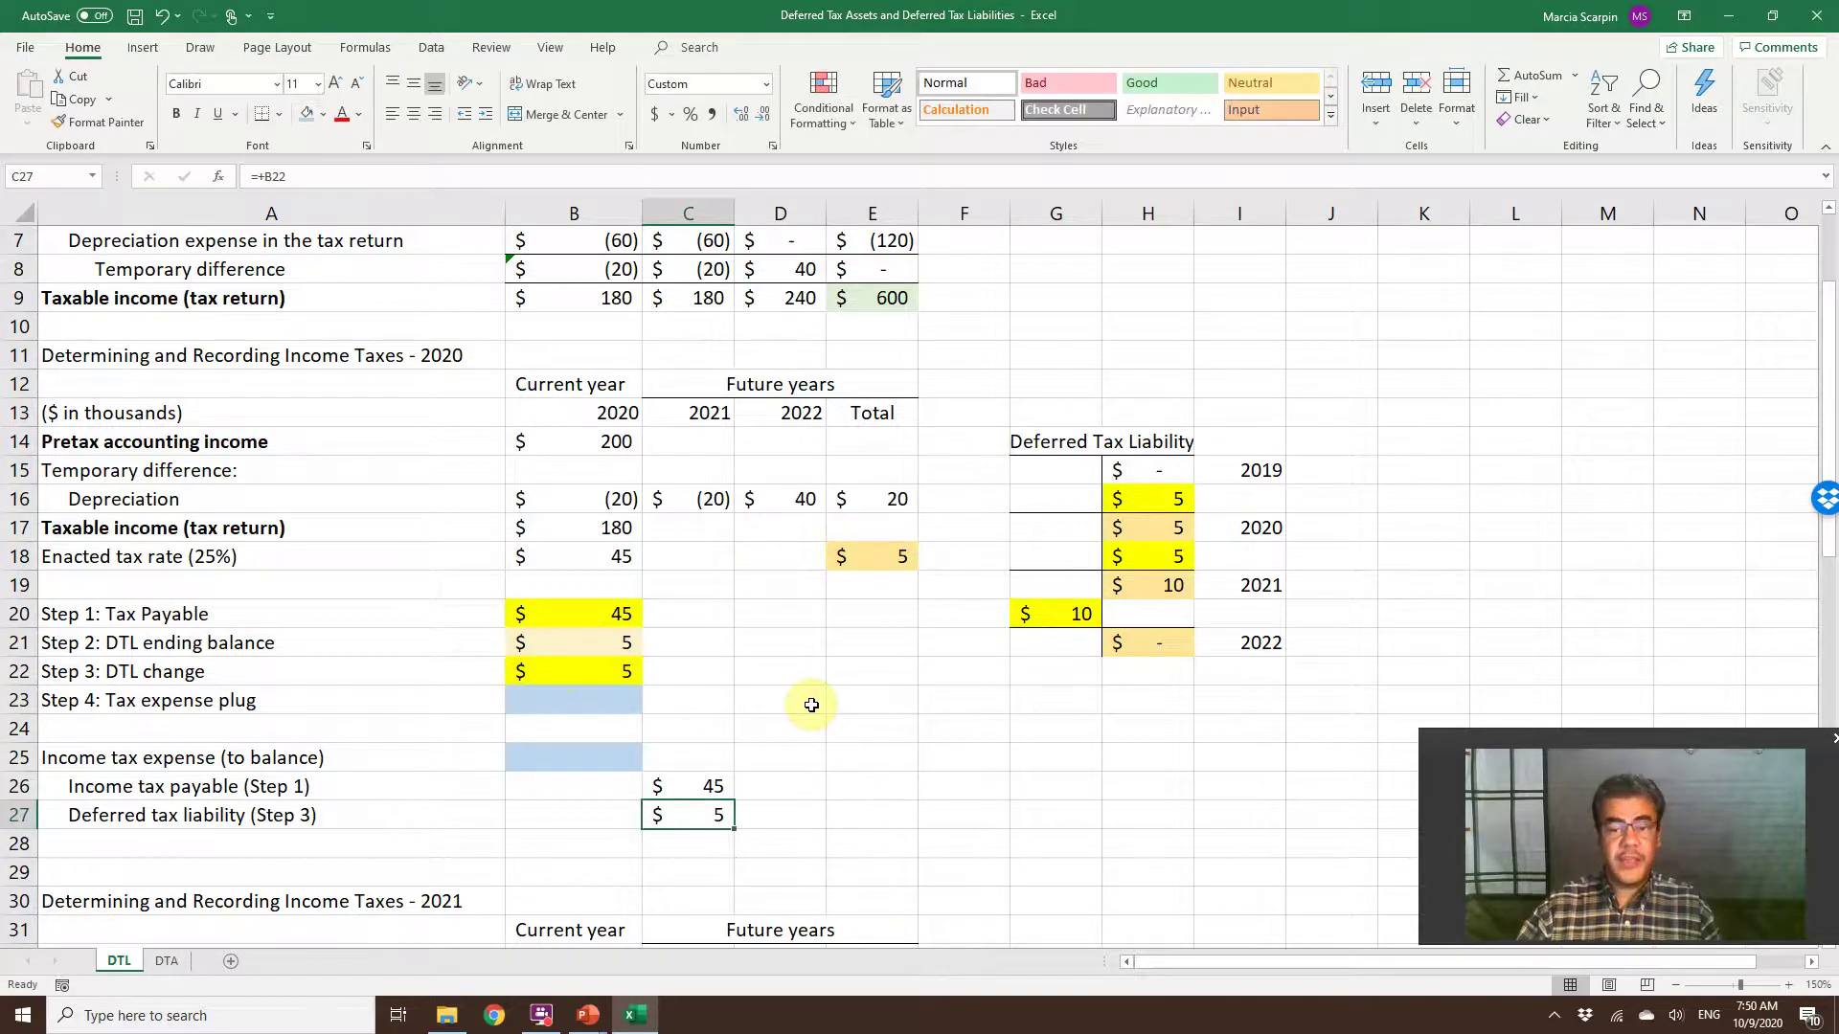
left_click(324, 114)
left_click(354, 293)
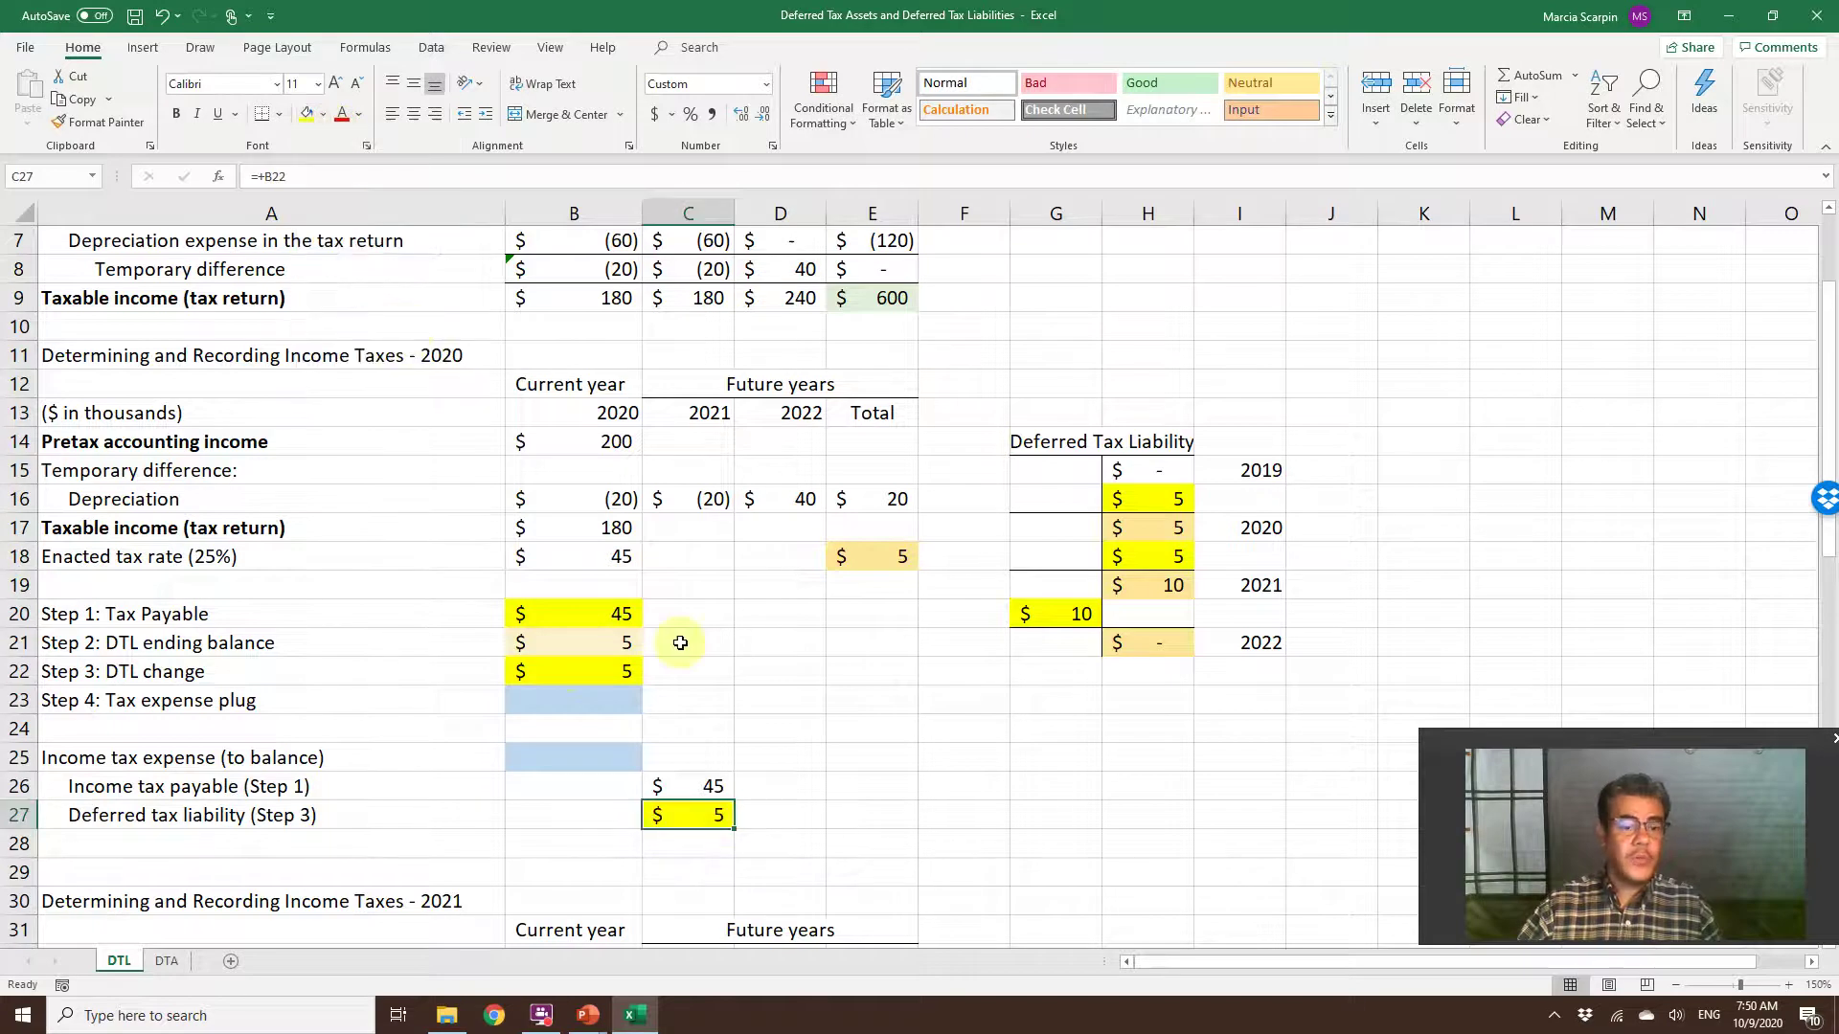
Calculate the 2020 income tax expense in B25 as the sum of the journal entry credits C26:C27.
left_click(565, 761)
scroll(897, 727, "down", 3)
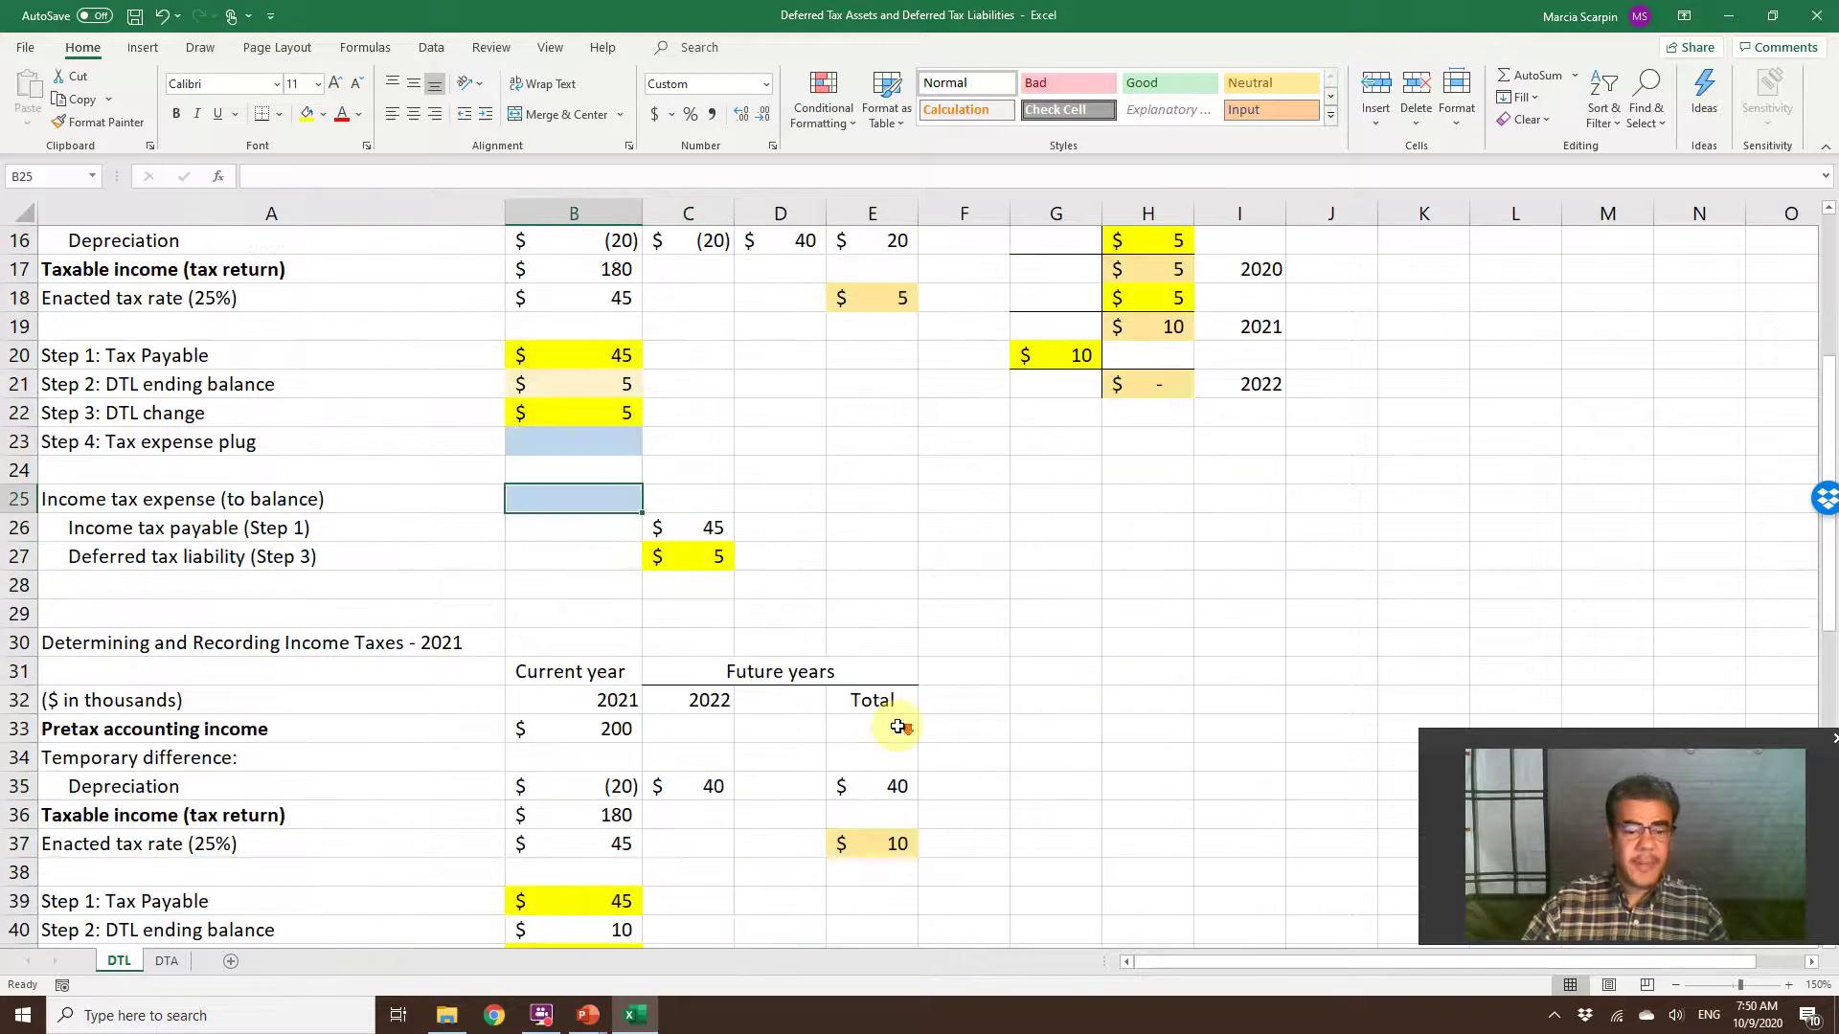
scroll(897, 726, "down", 1)
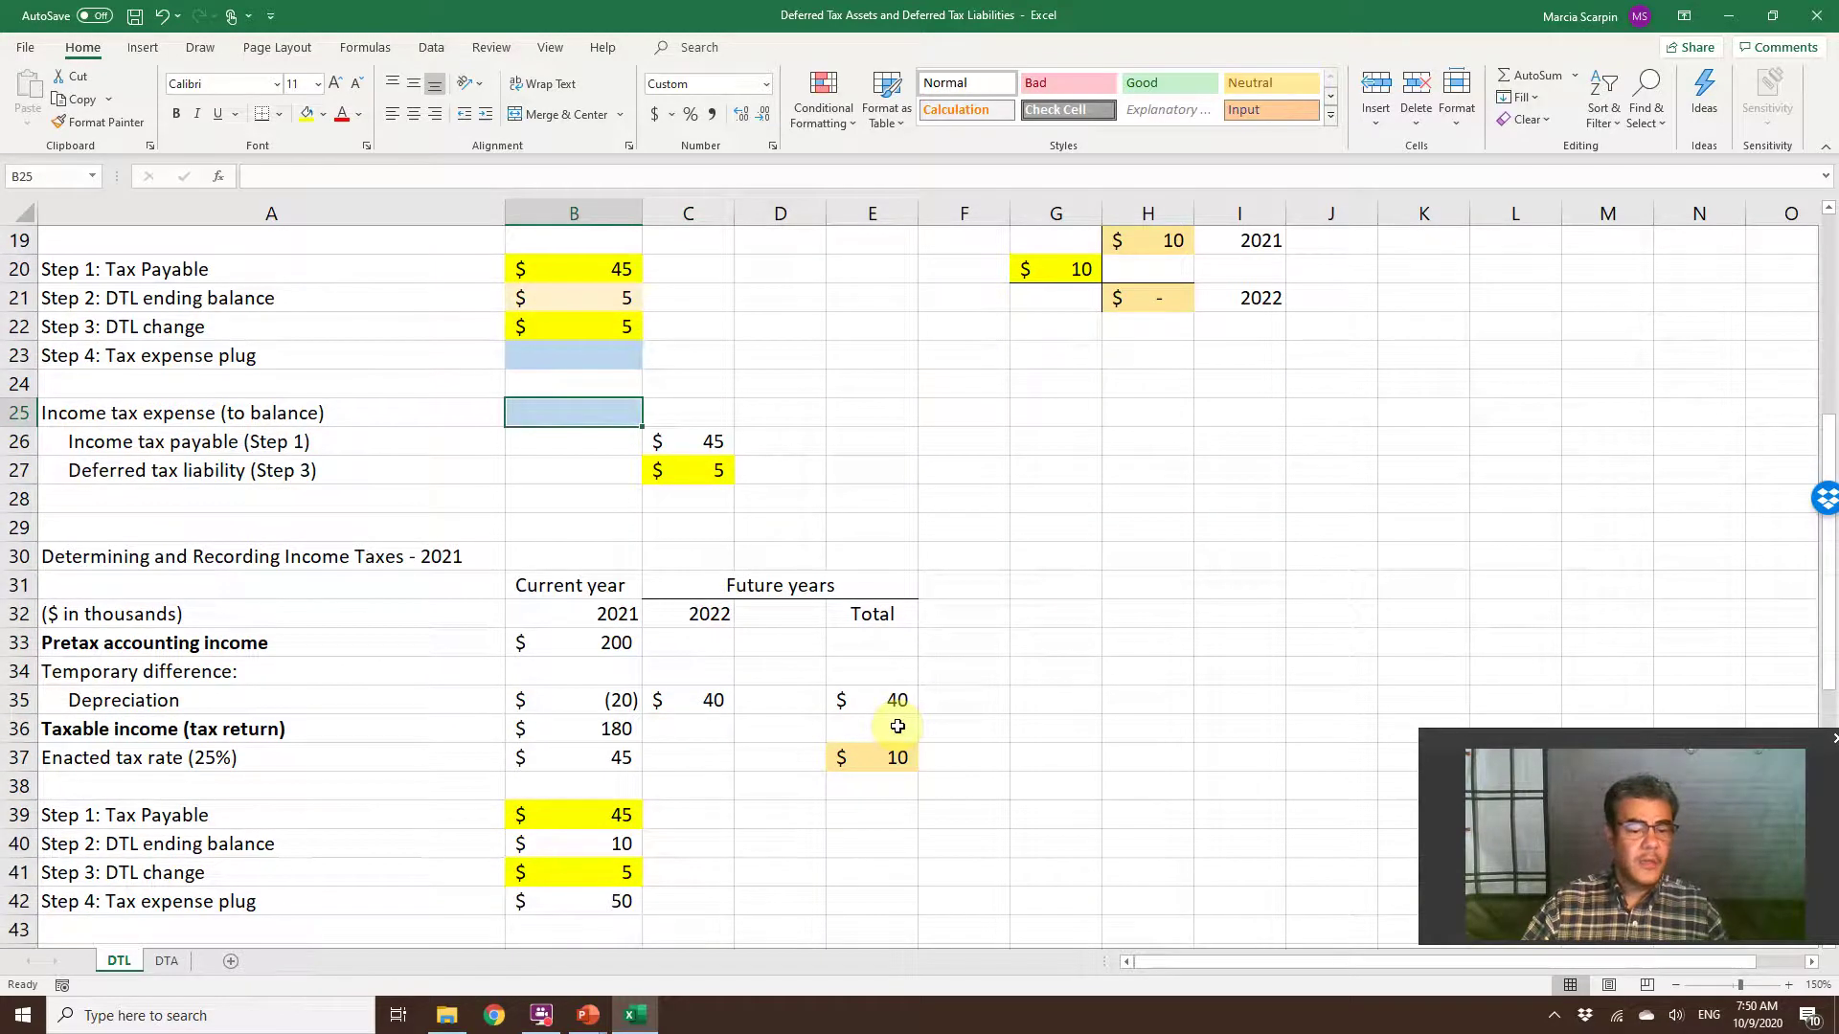
scroll(897, 727, "up", 4)
type("+")
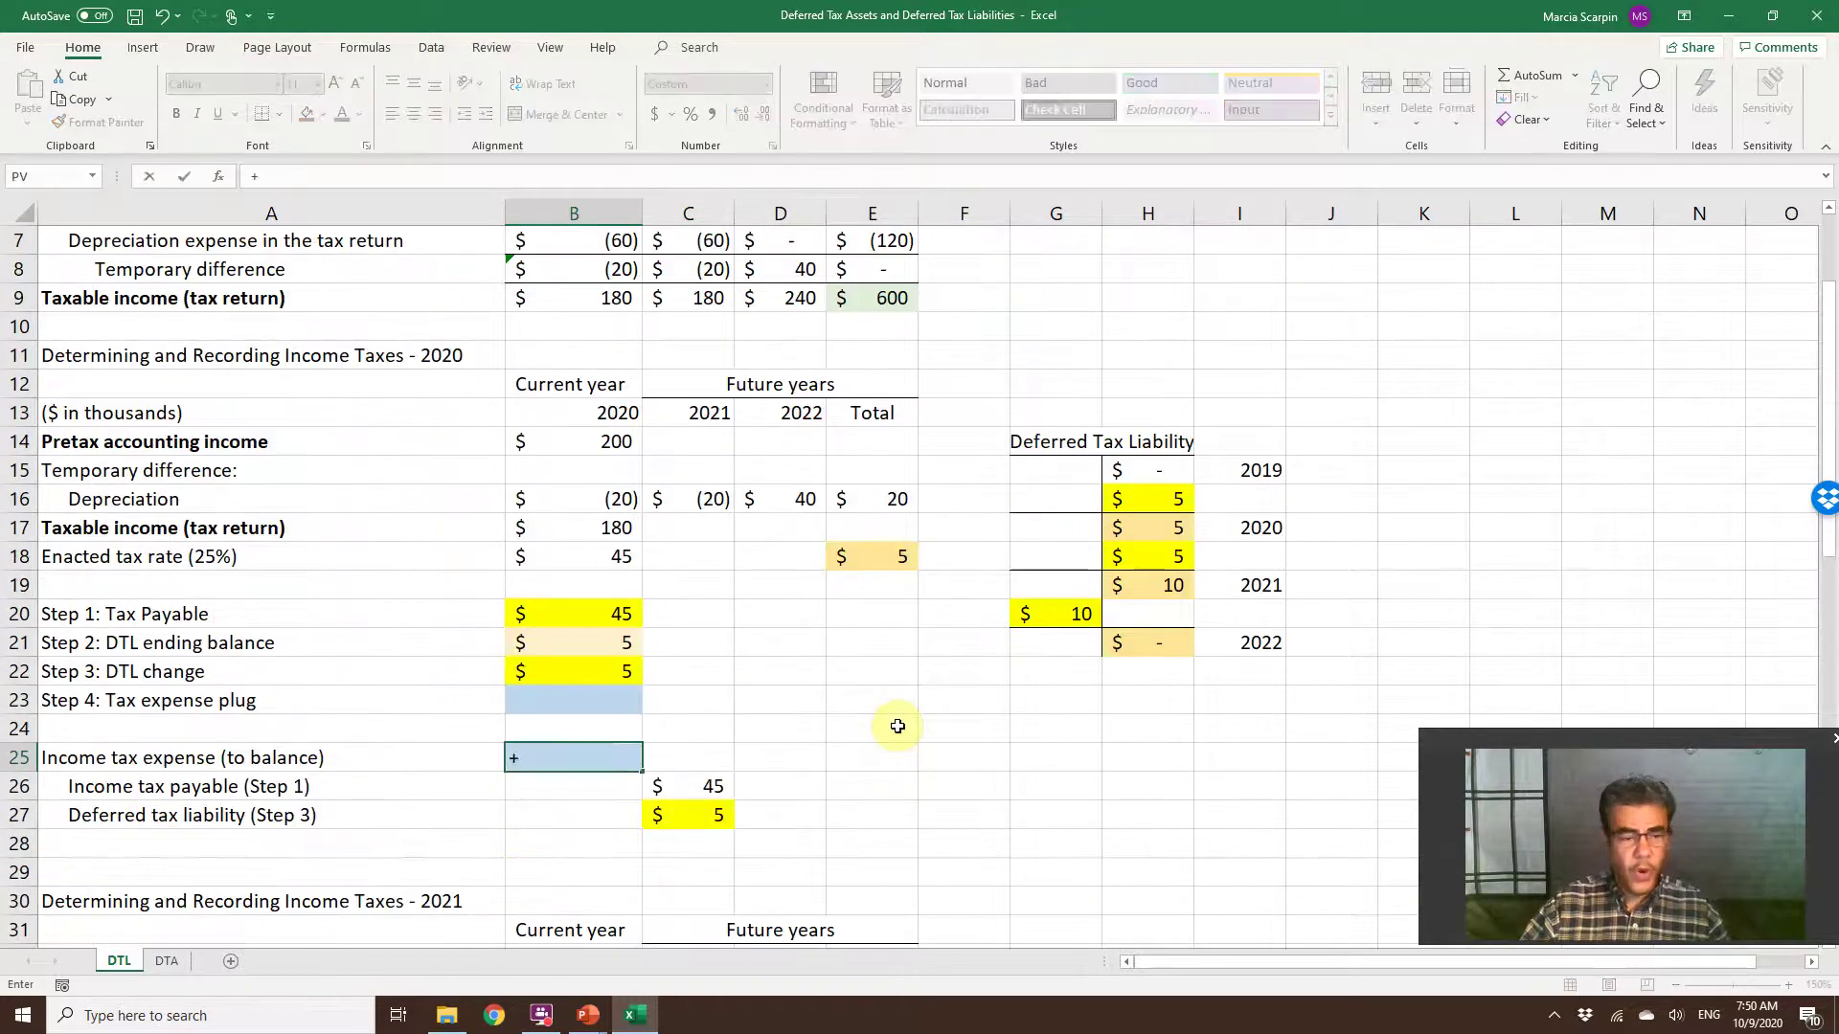
type("sum(")
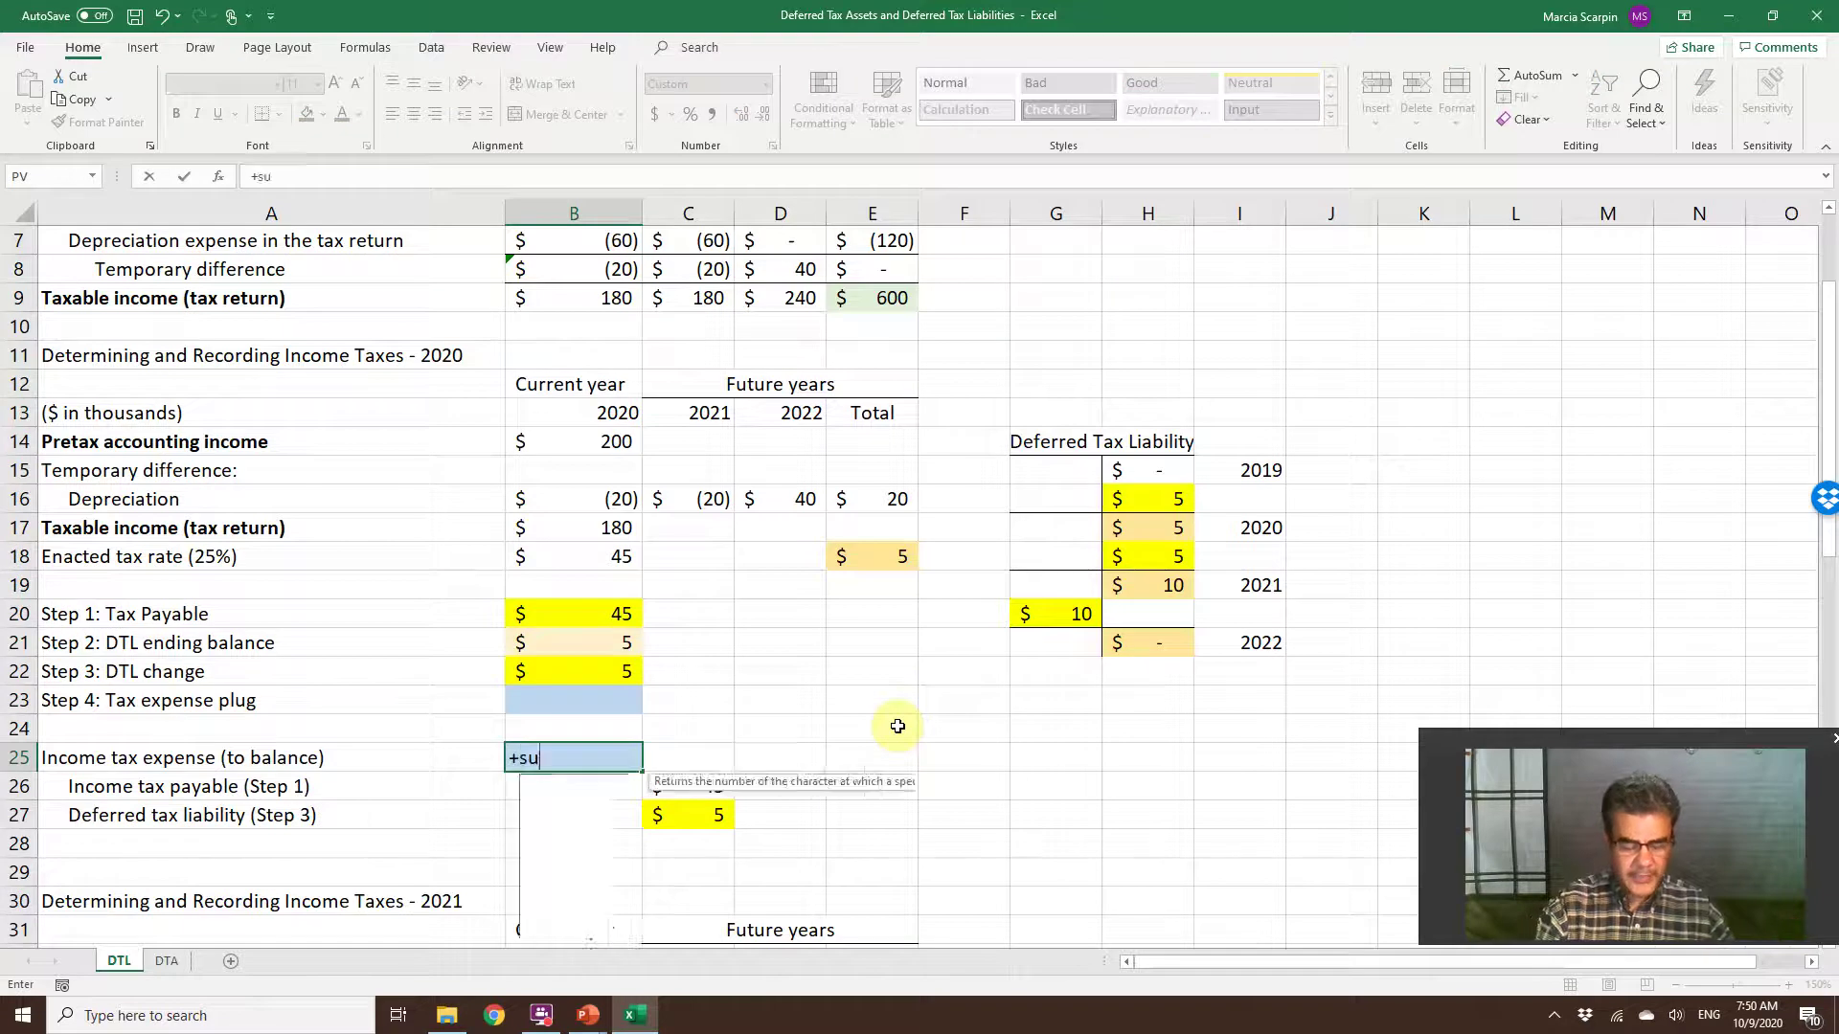
key("Right")
key("Down")
key("shift+Down")
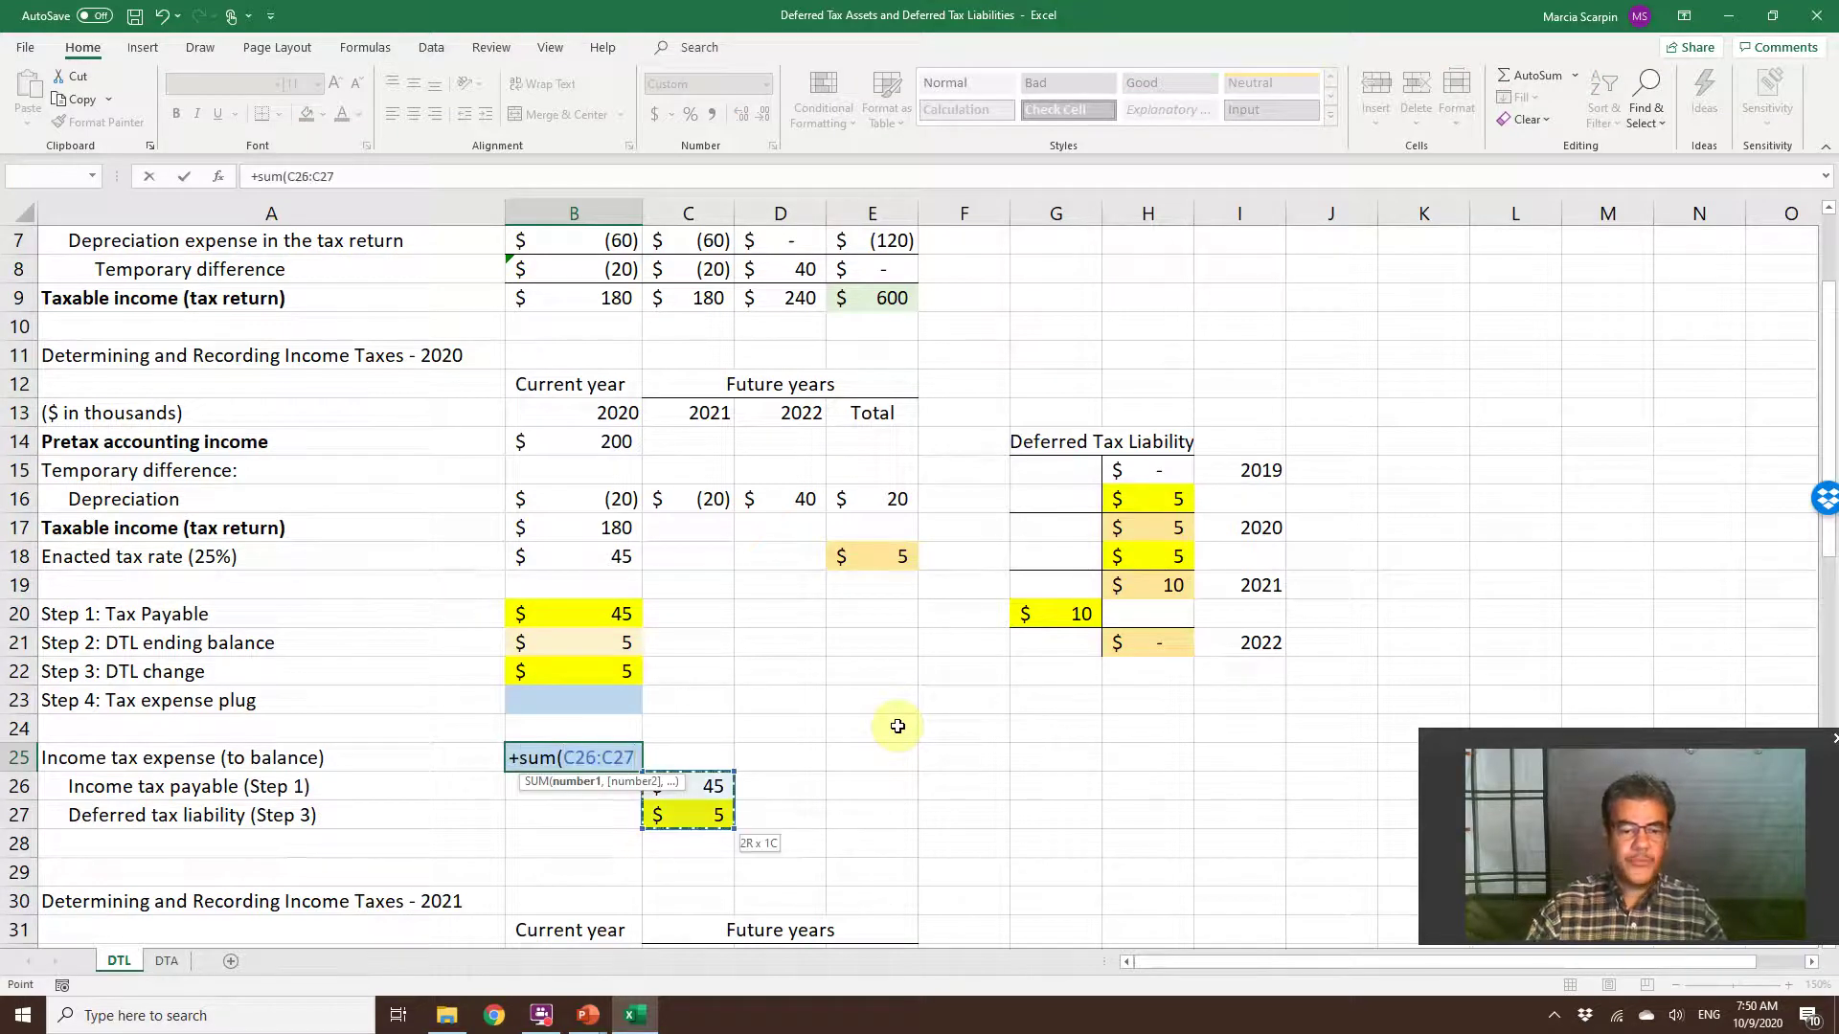
key("Return")
Enter a formula in B23 that links the Step 4 tax expense plug to the income tax expense in B25.
left_click(601, 700)
type("+")
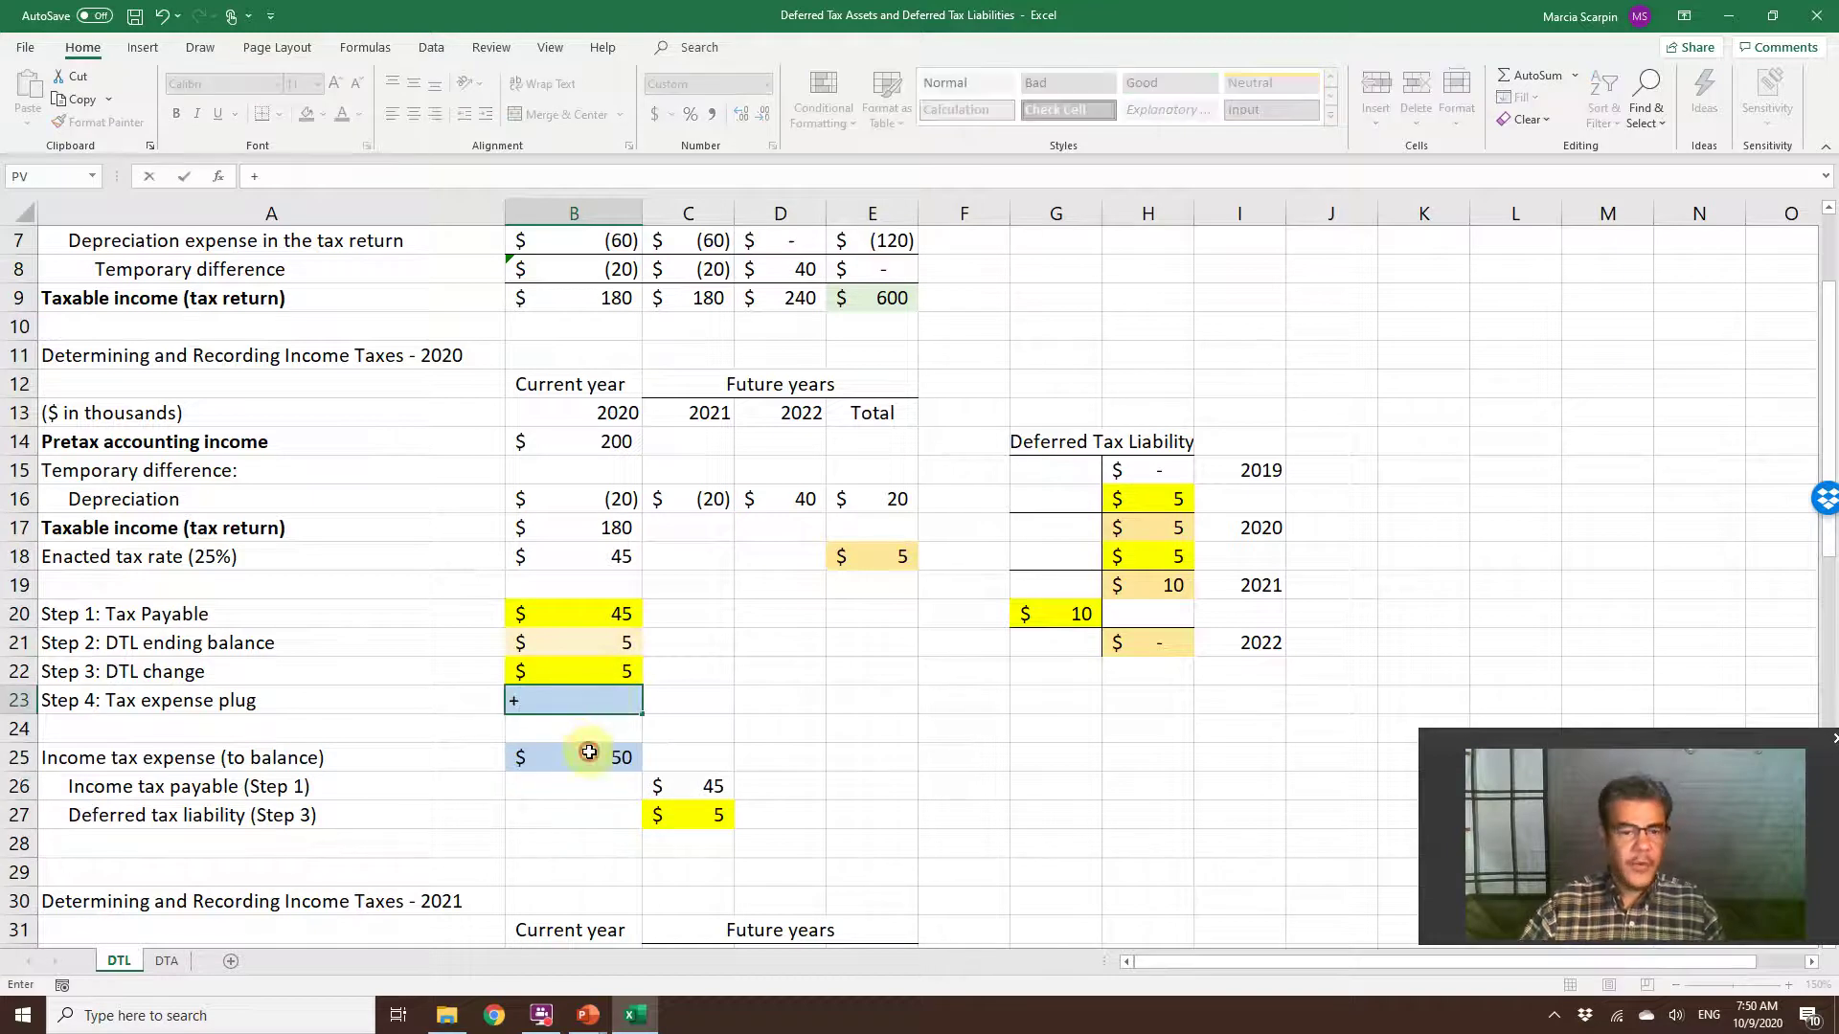
left_click(580, 753)
key("Return")
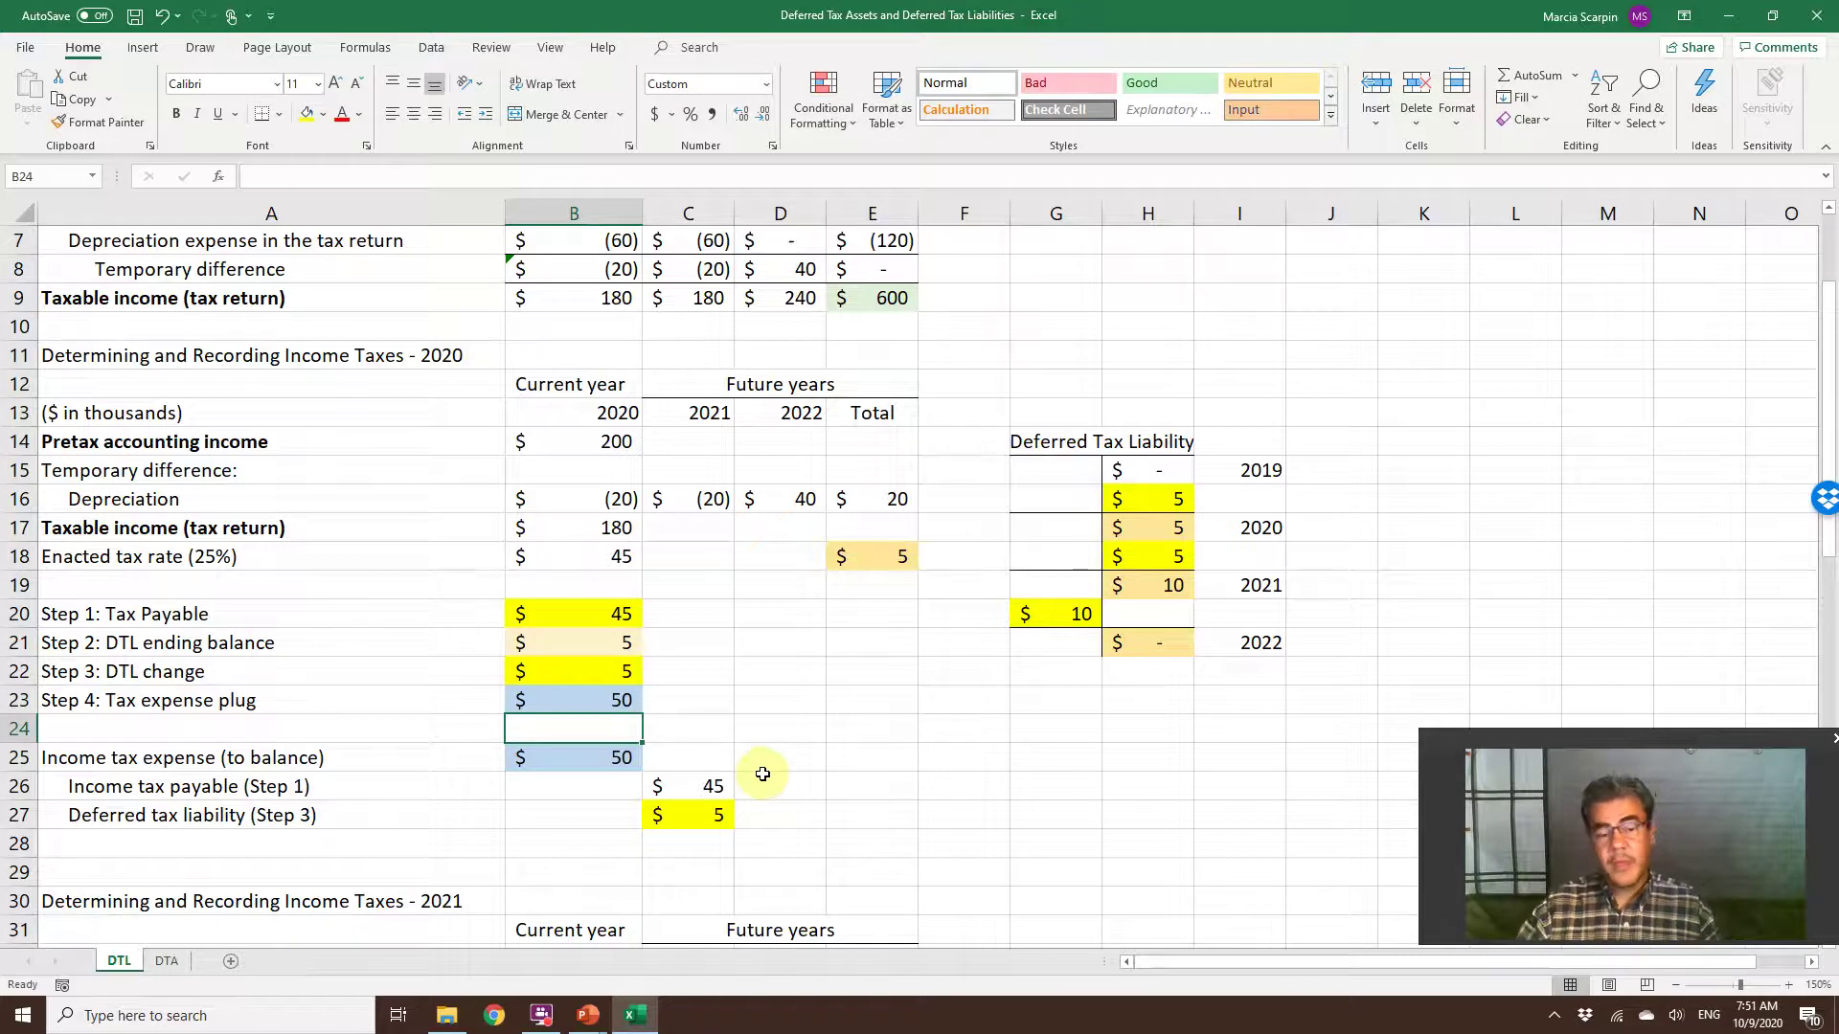
Examine the 2021 section's future depreciation difference in C35, its deferred tax in E37 and the current tax in B37.
scroll(762, 773, "down", 1)
scroll(762, 774, "down", 5)
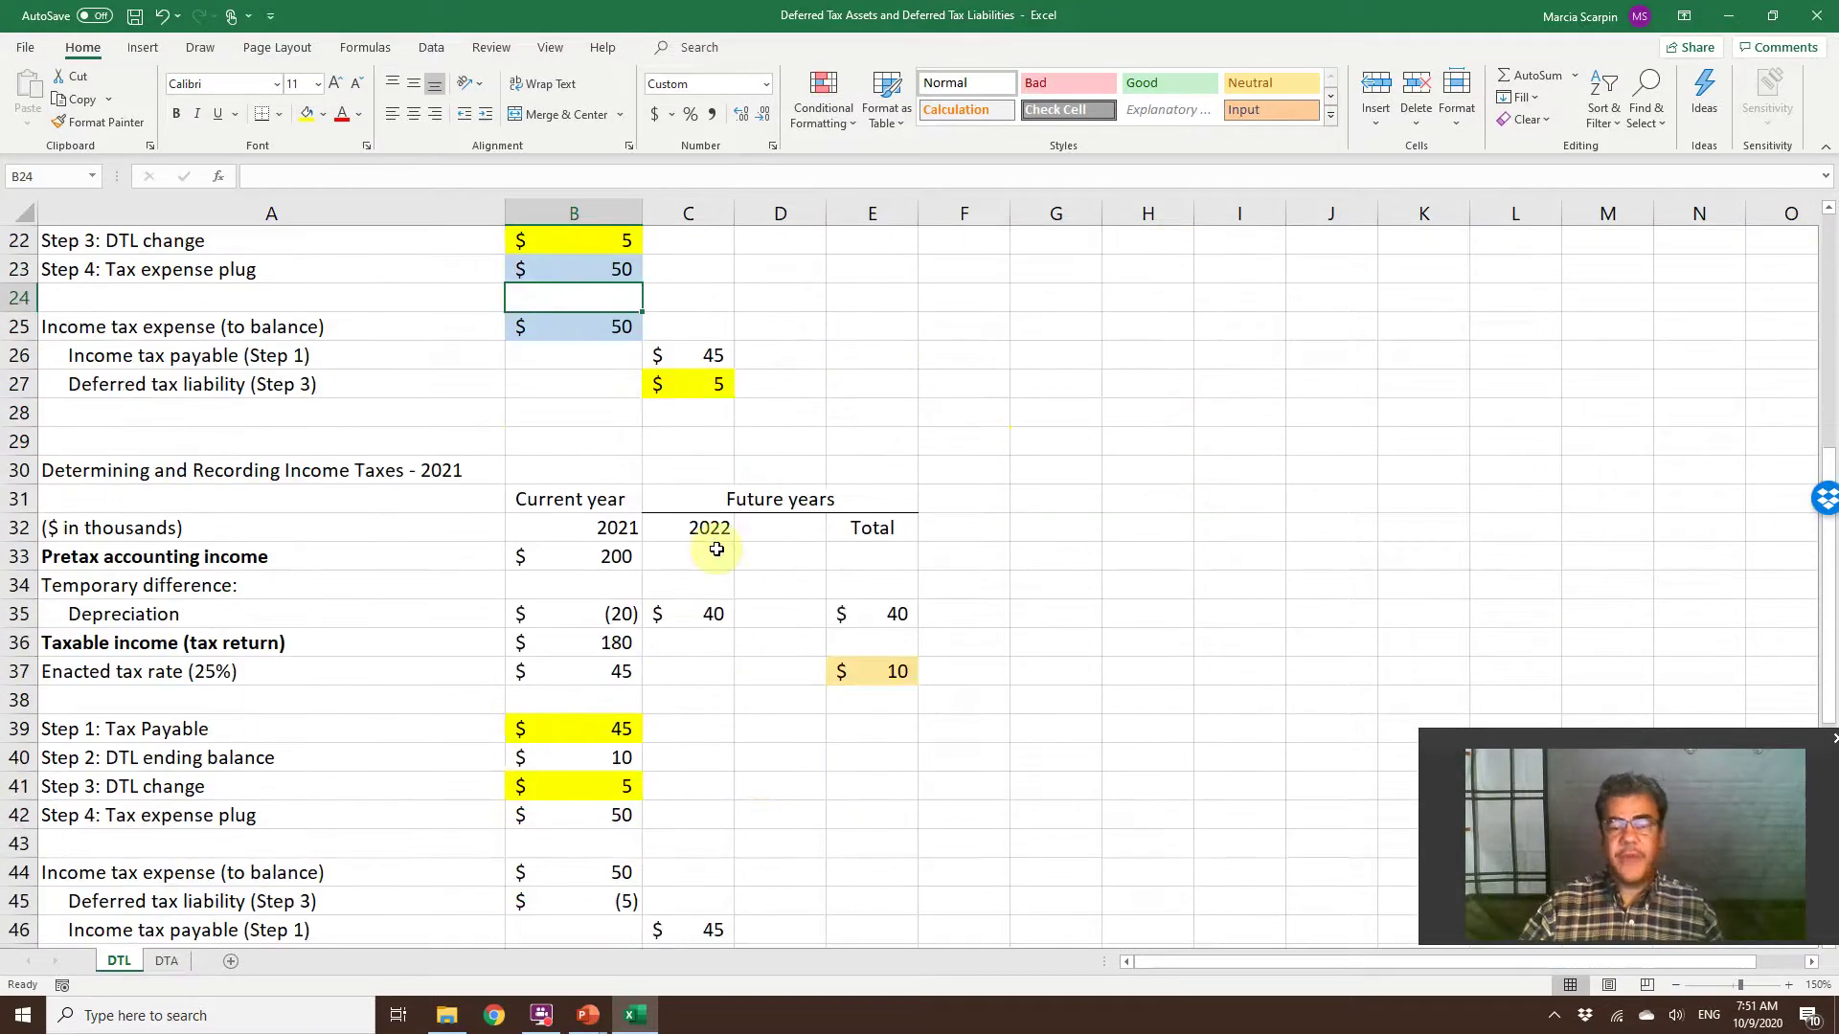
left_click(698, 616)
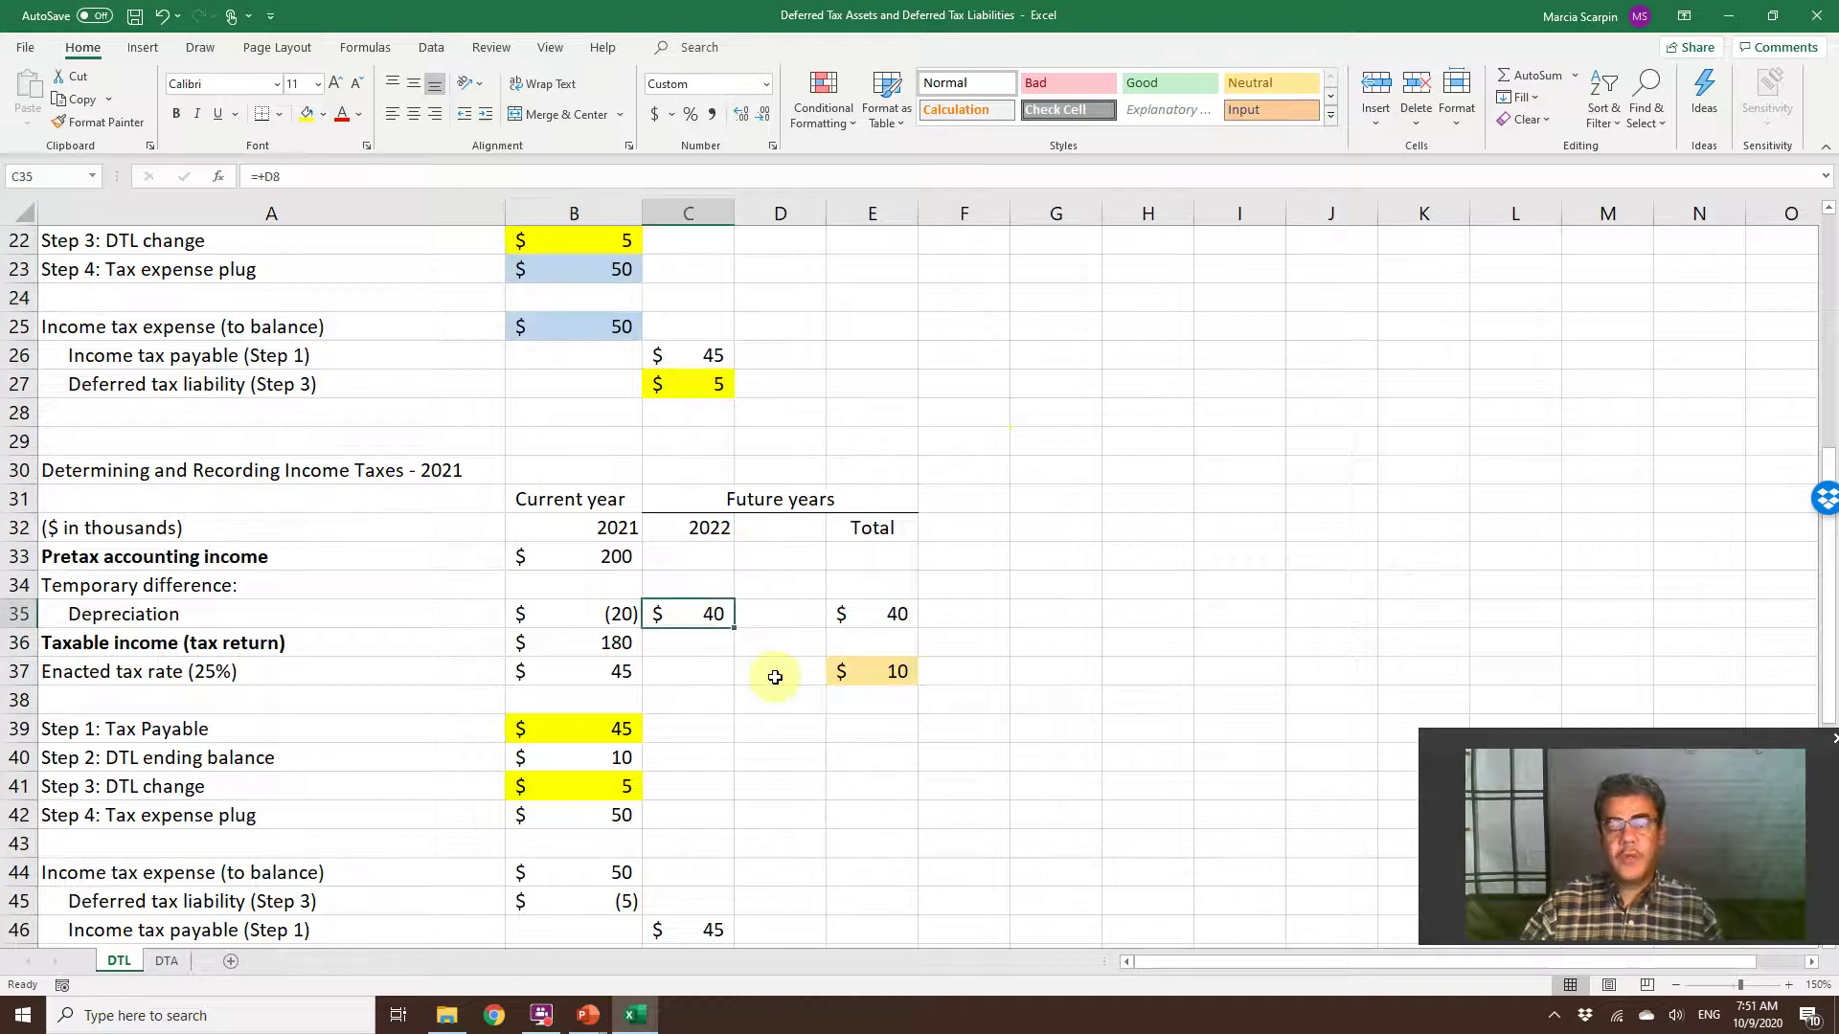
left_click(871, 681)
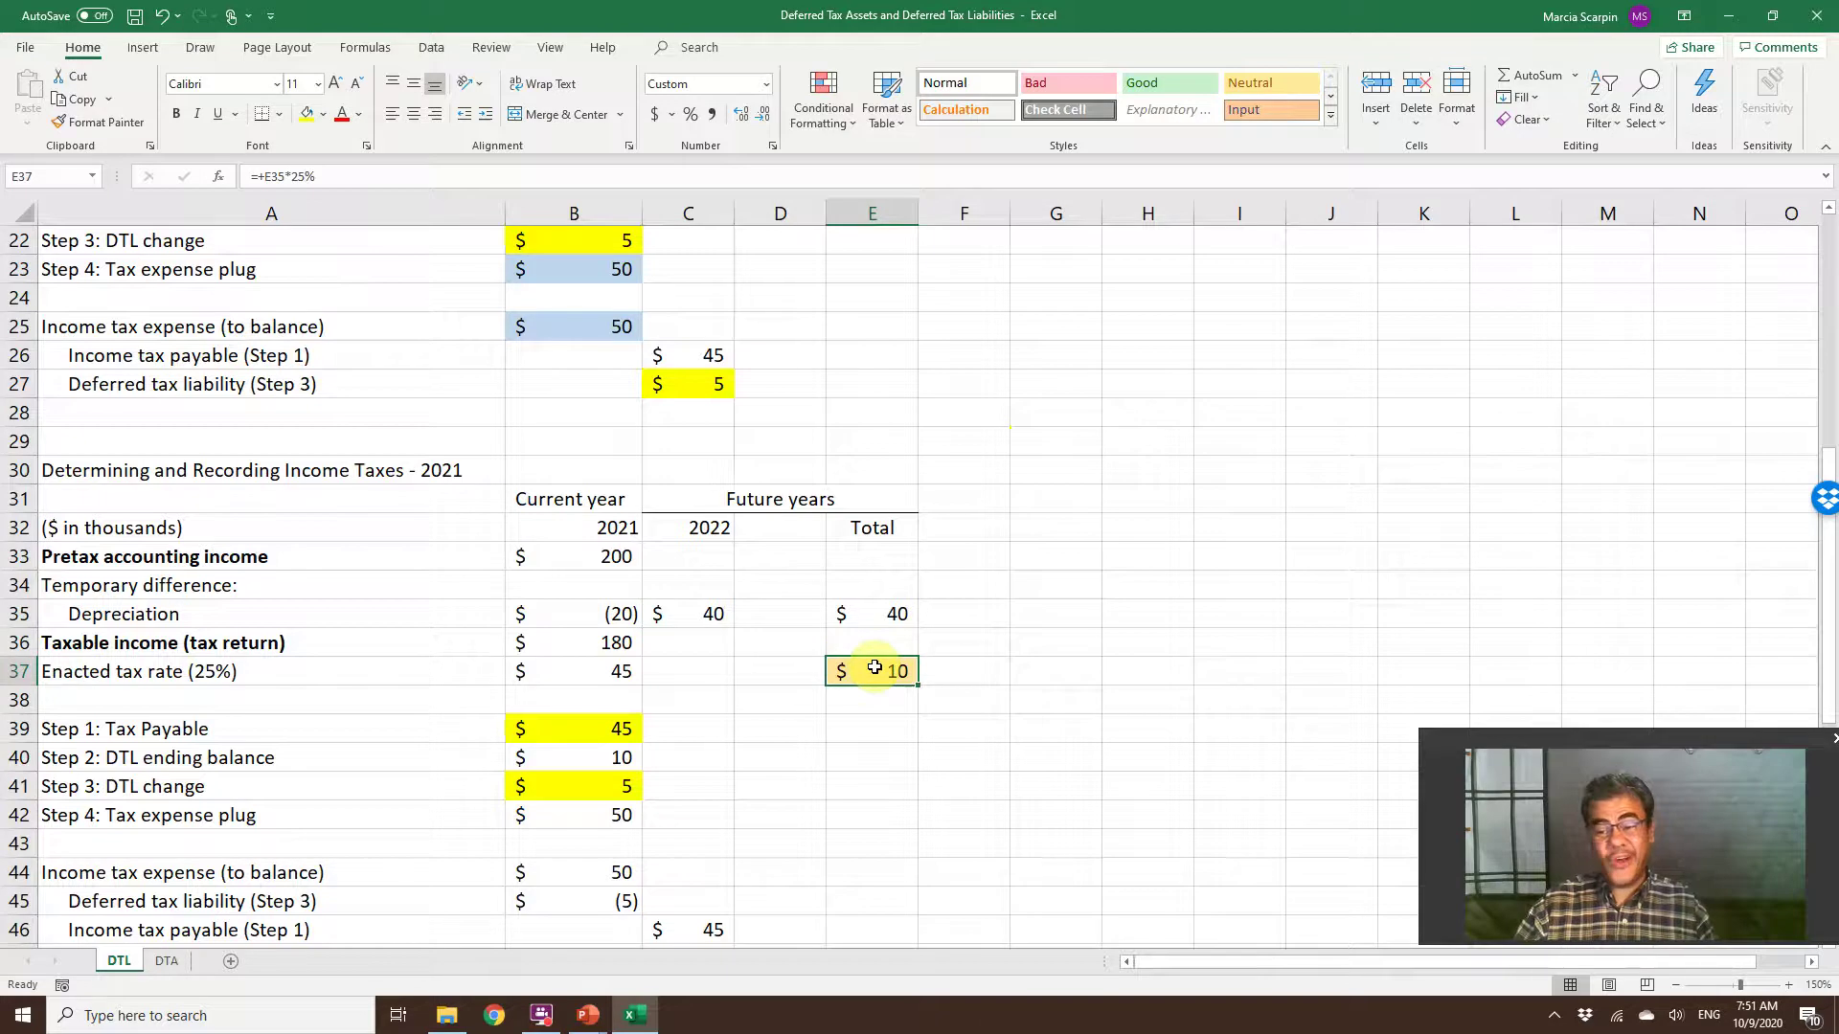
scroll(788, 669, "up", 1)
scroll(788, 669, "up", 2)
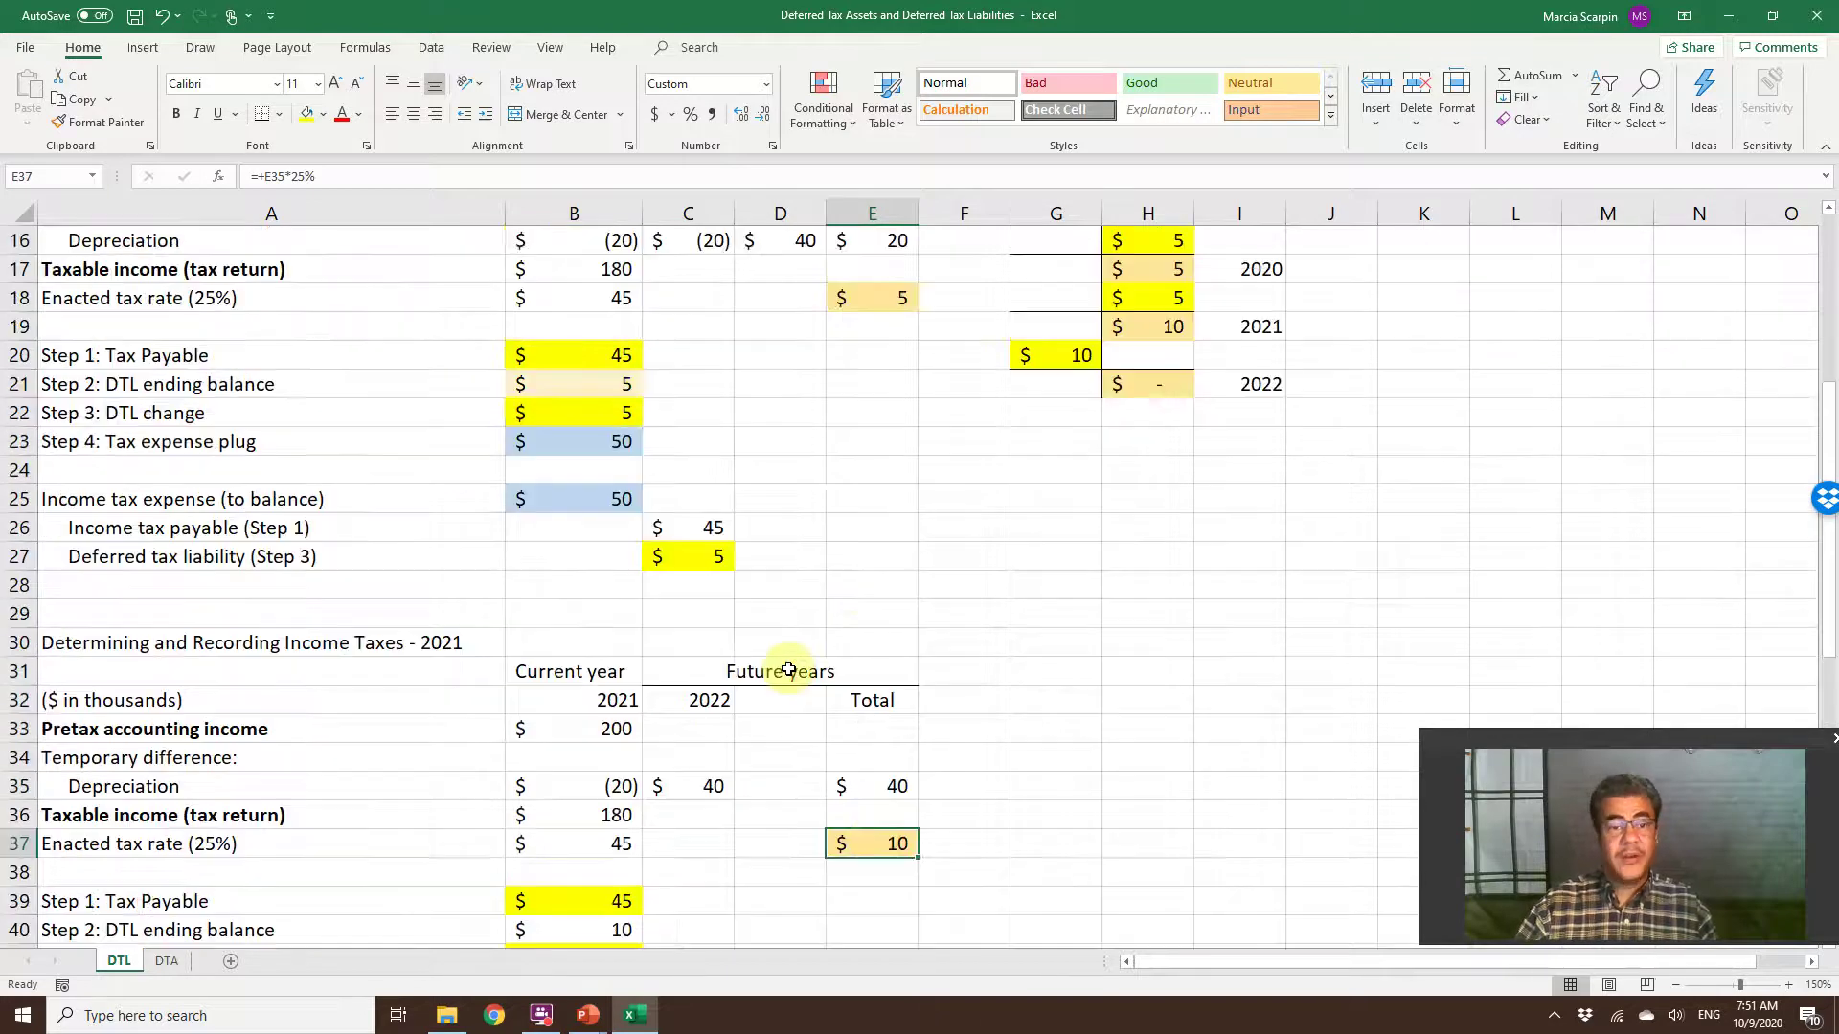
scroll(789, 669, "down", 2)
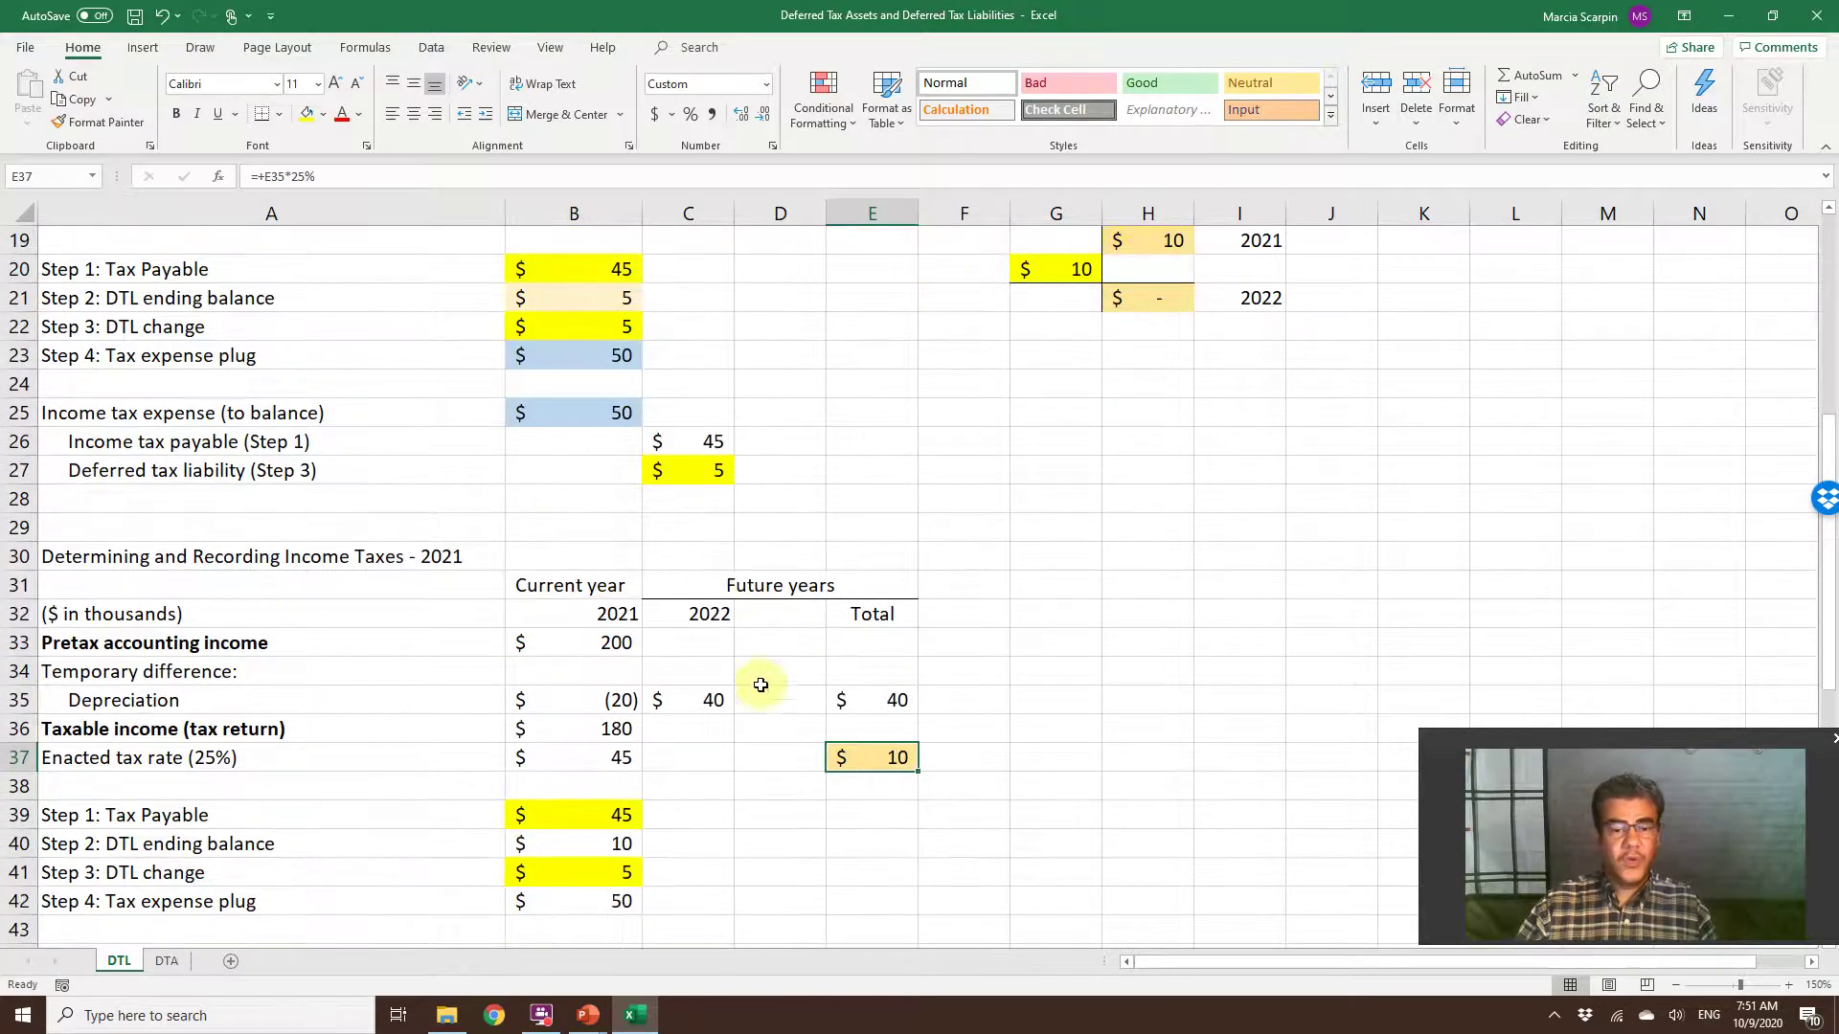
left_click(603, 759)
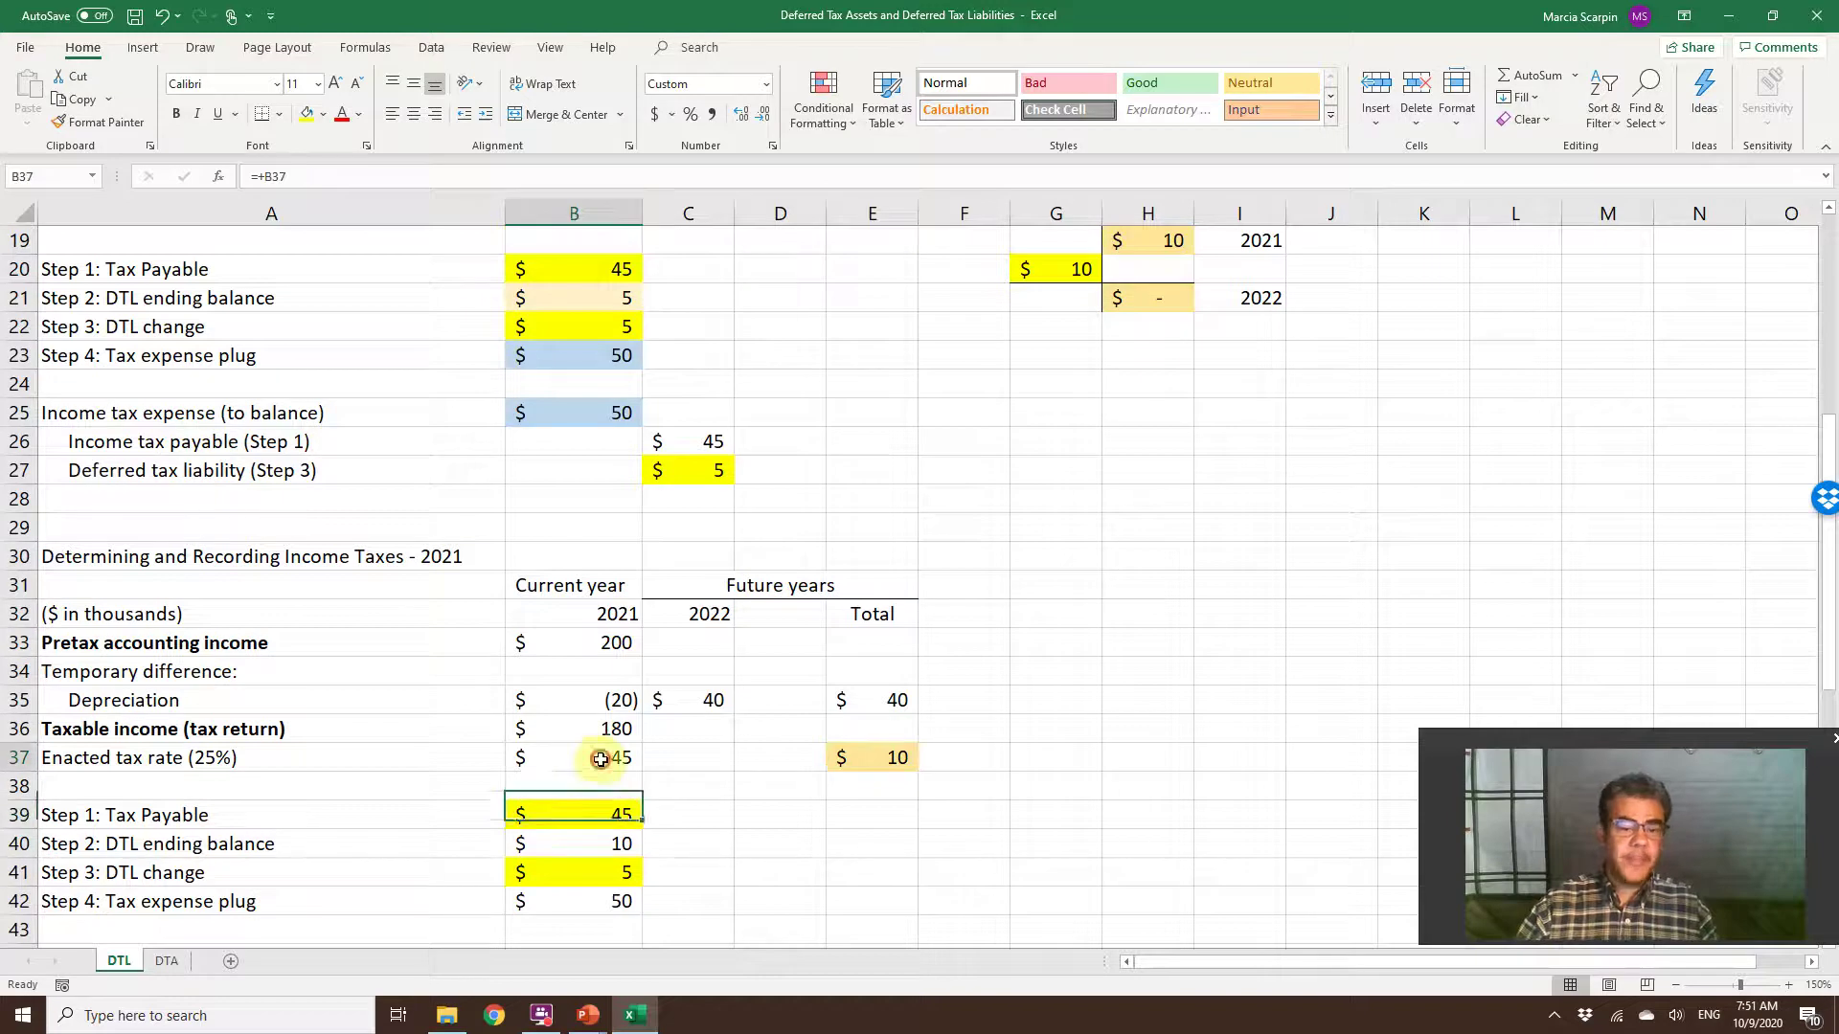
Check the 2021 Step 2 DTL ending balance in B40 against the Deferred Tax Liability account and fill B40 with light gold.
left_click(618, 845)
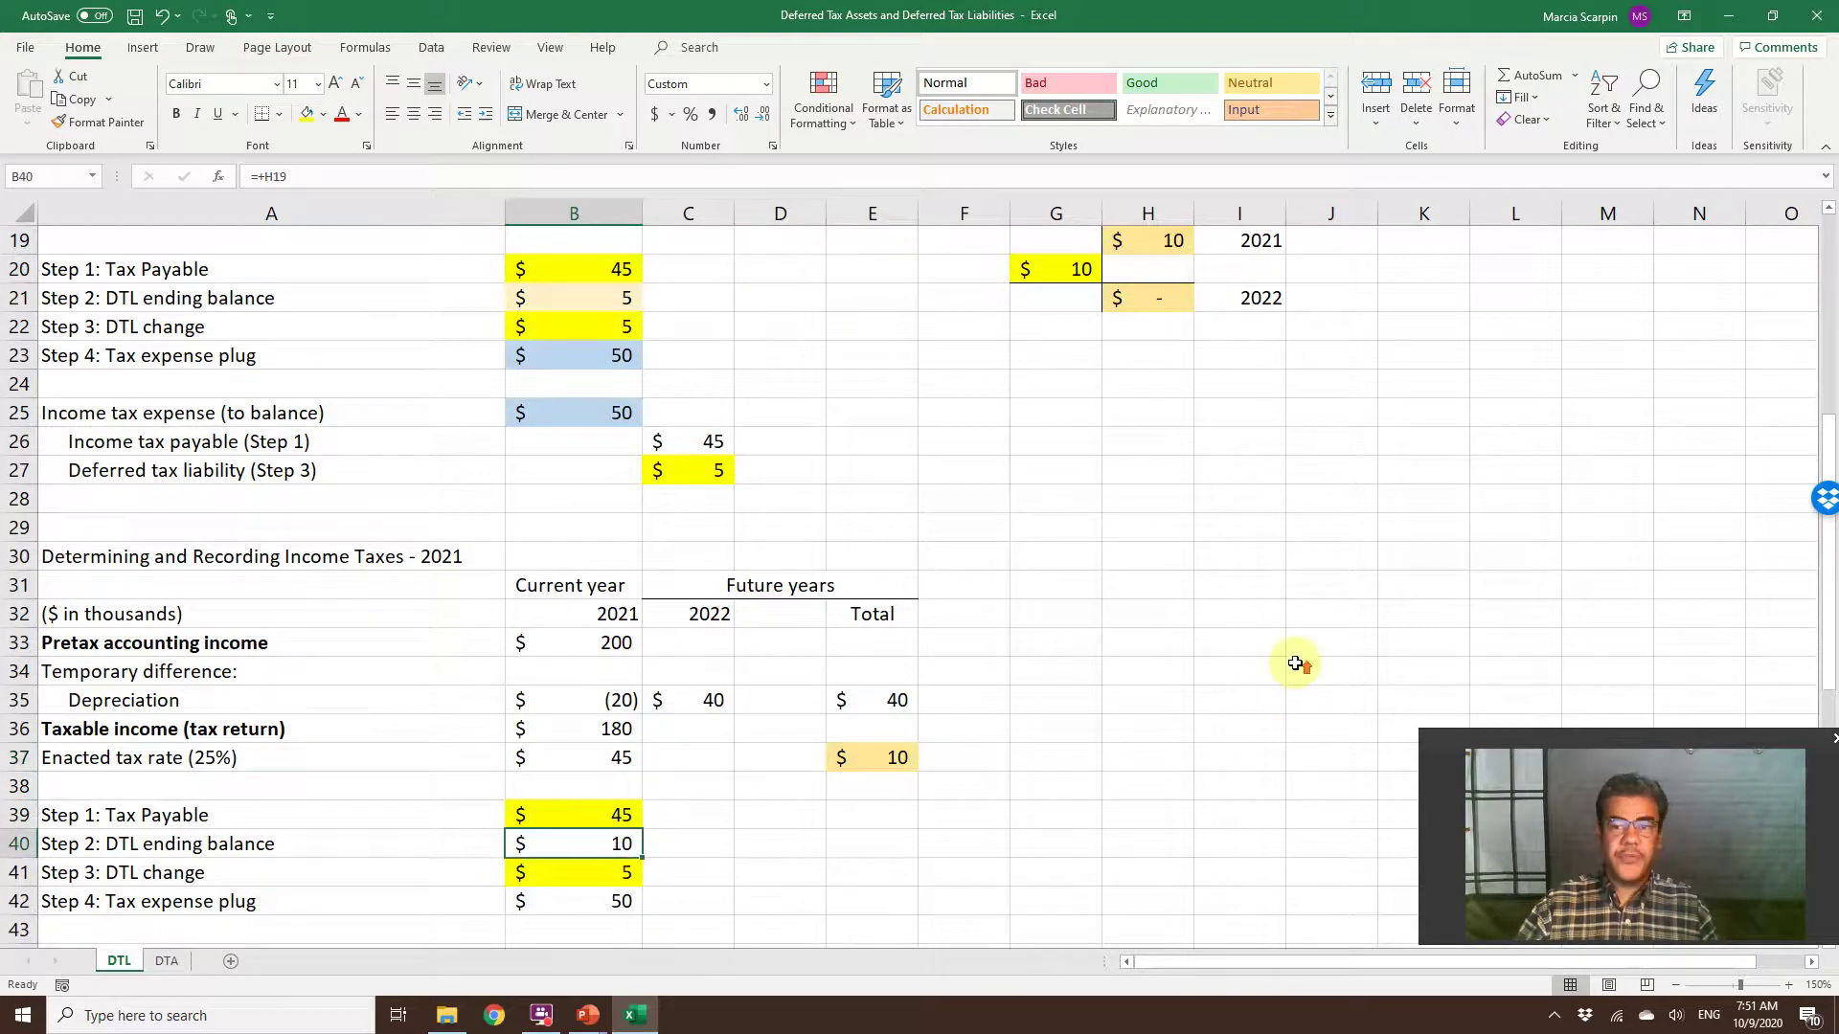
scroll(1295, 659, "up", 3)
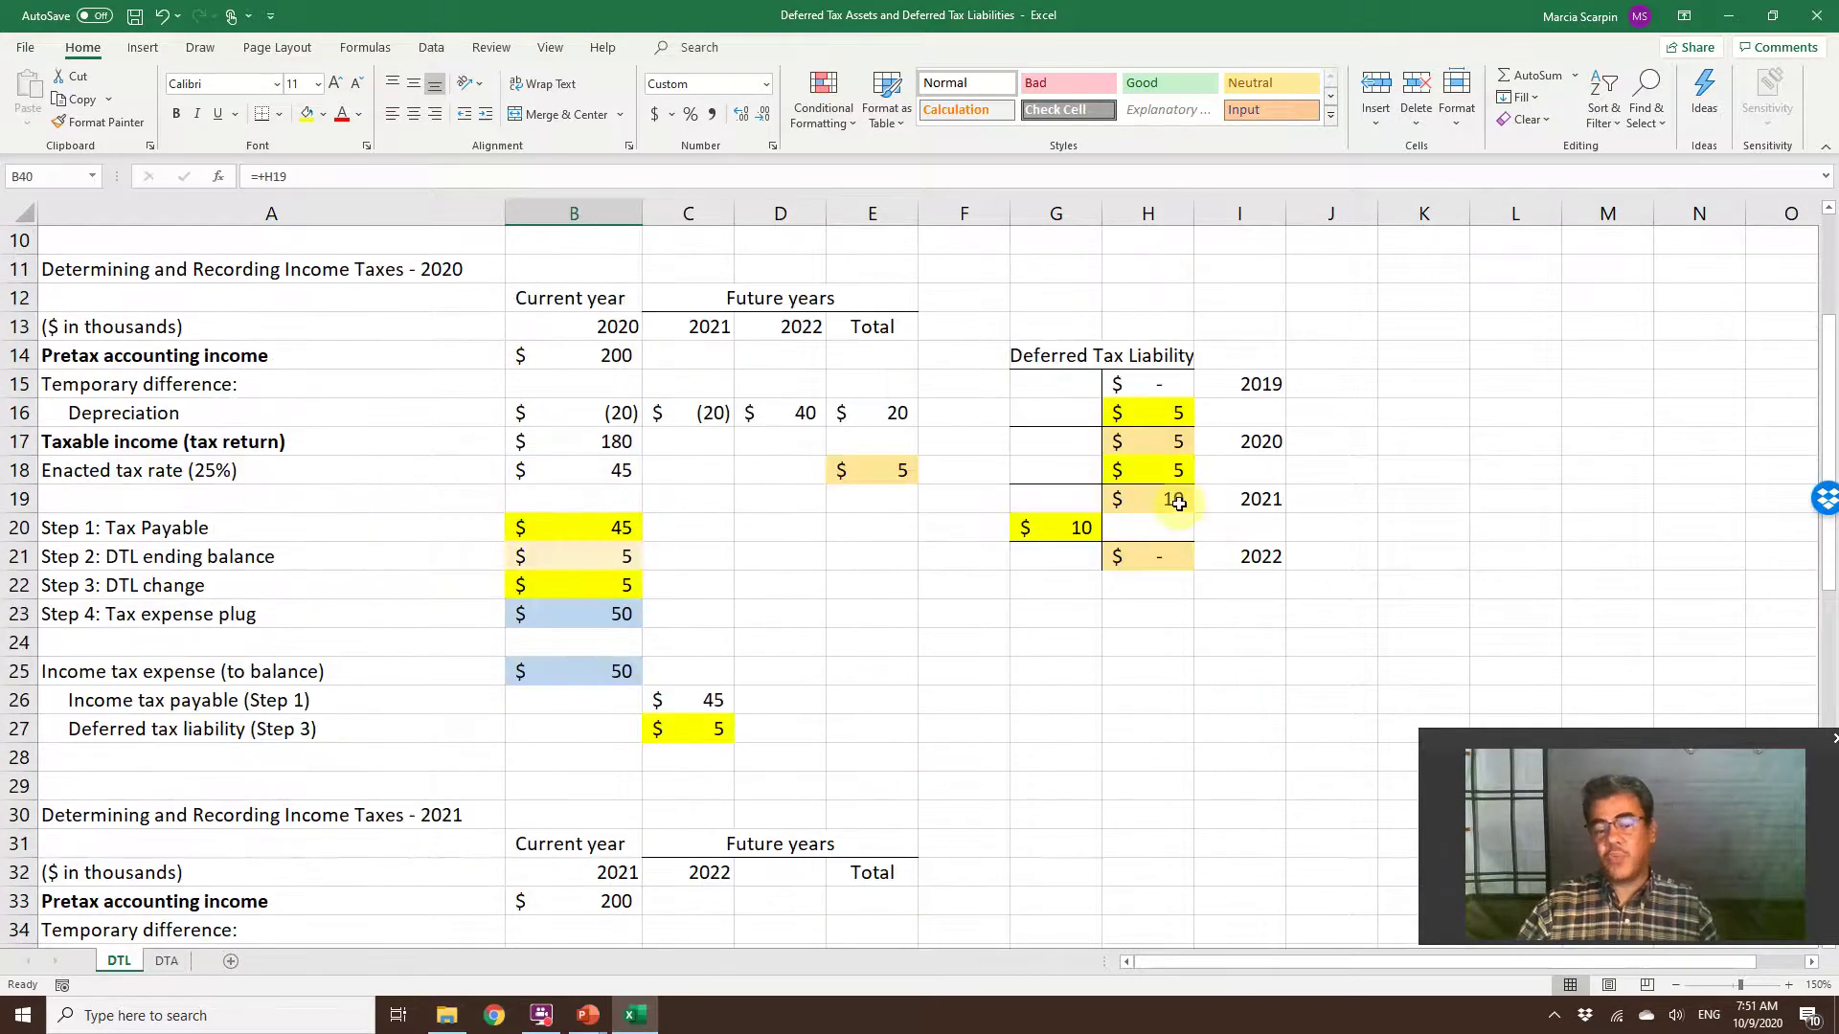
scroll(977, 671, "down", 2)
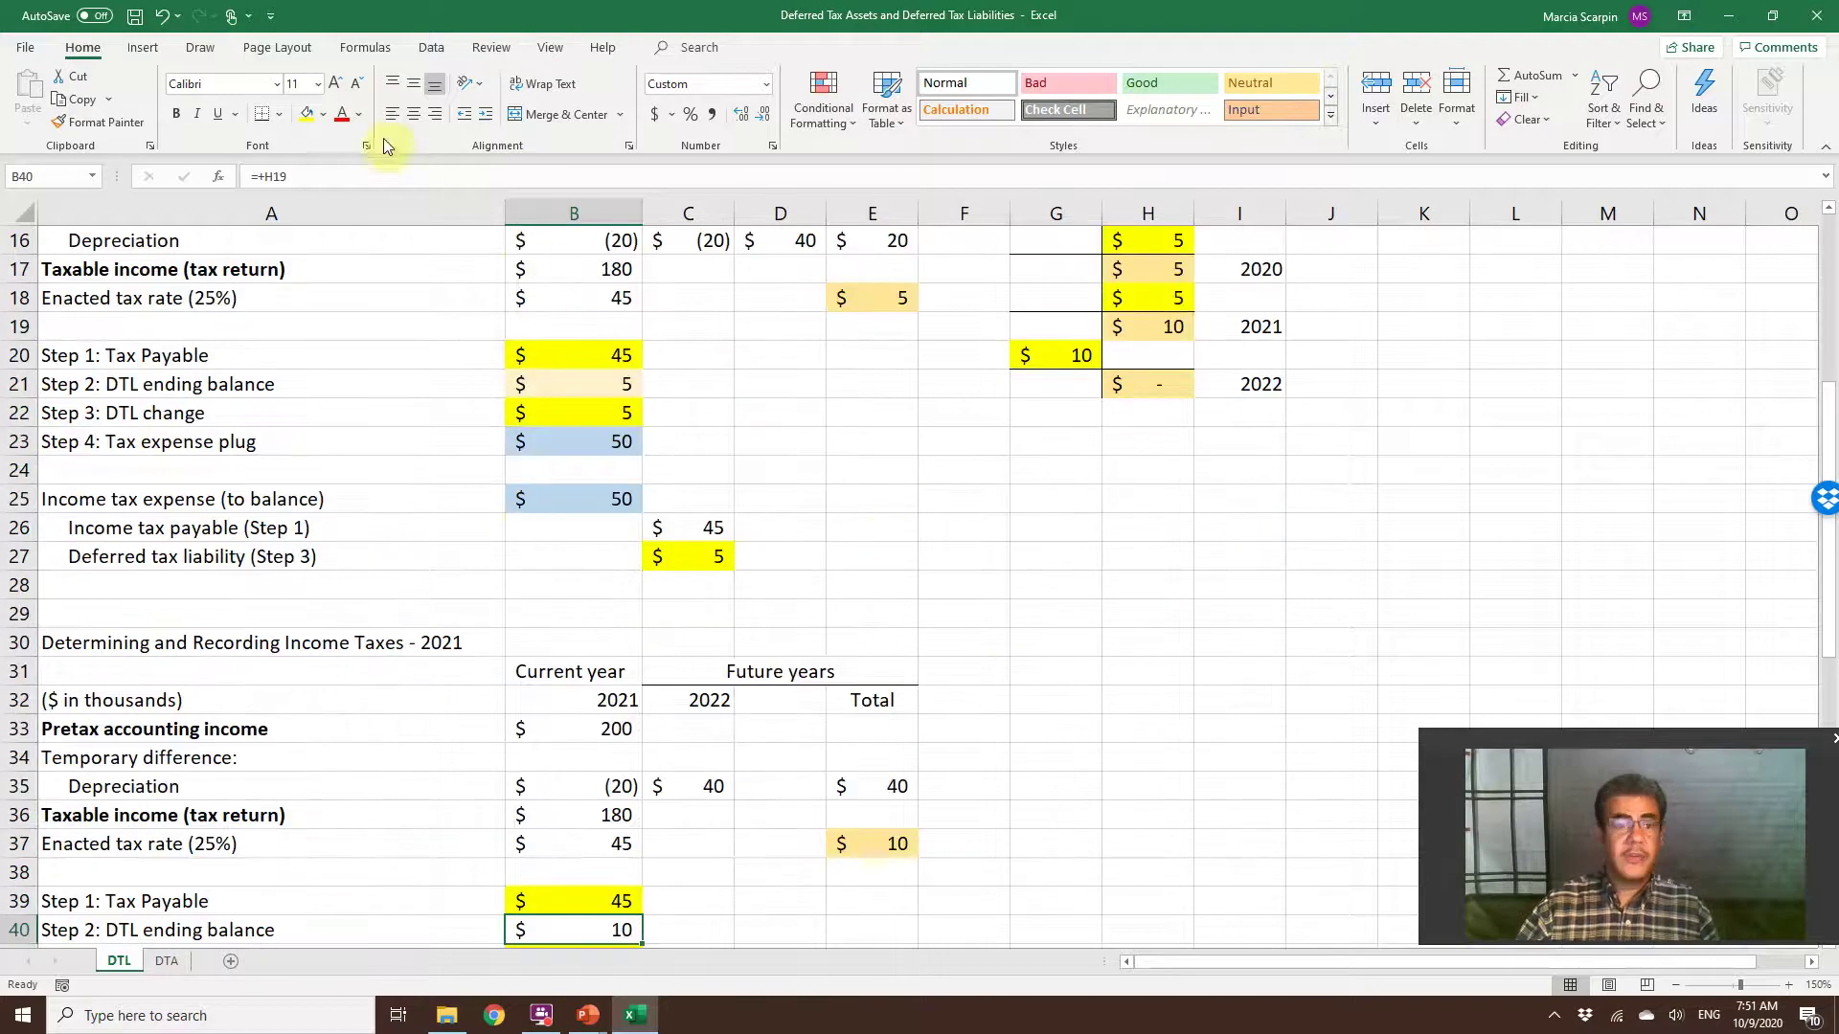
left_click(323, 114)
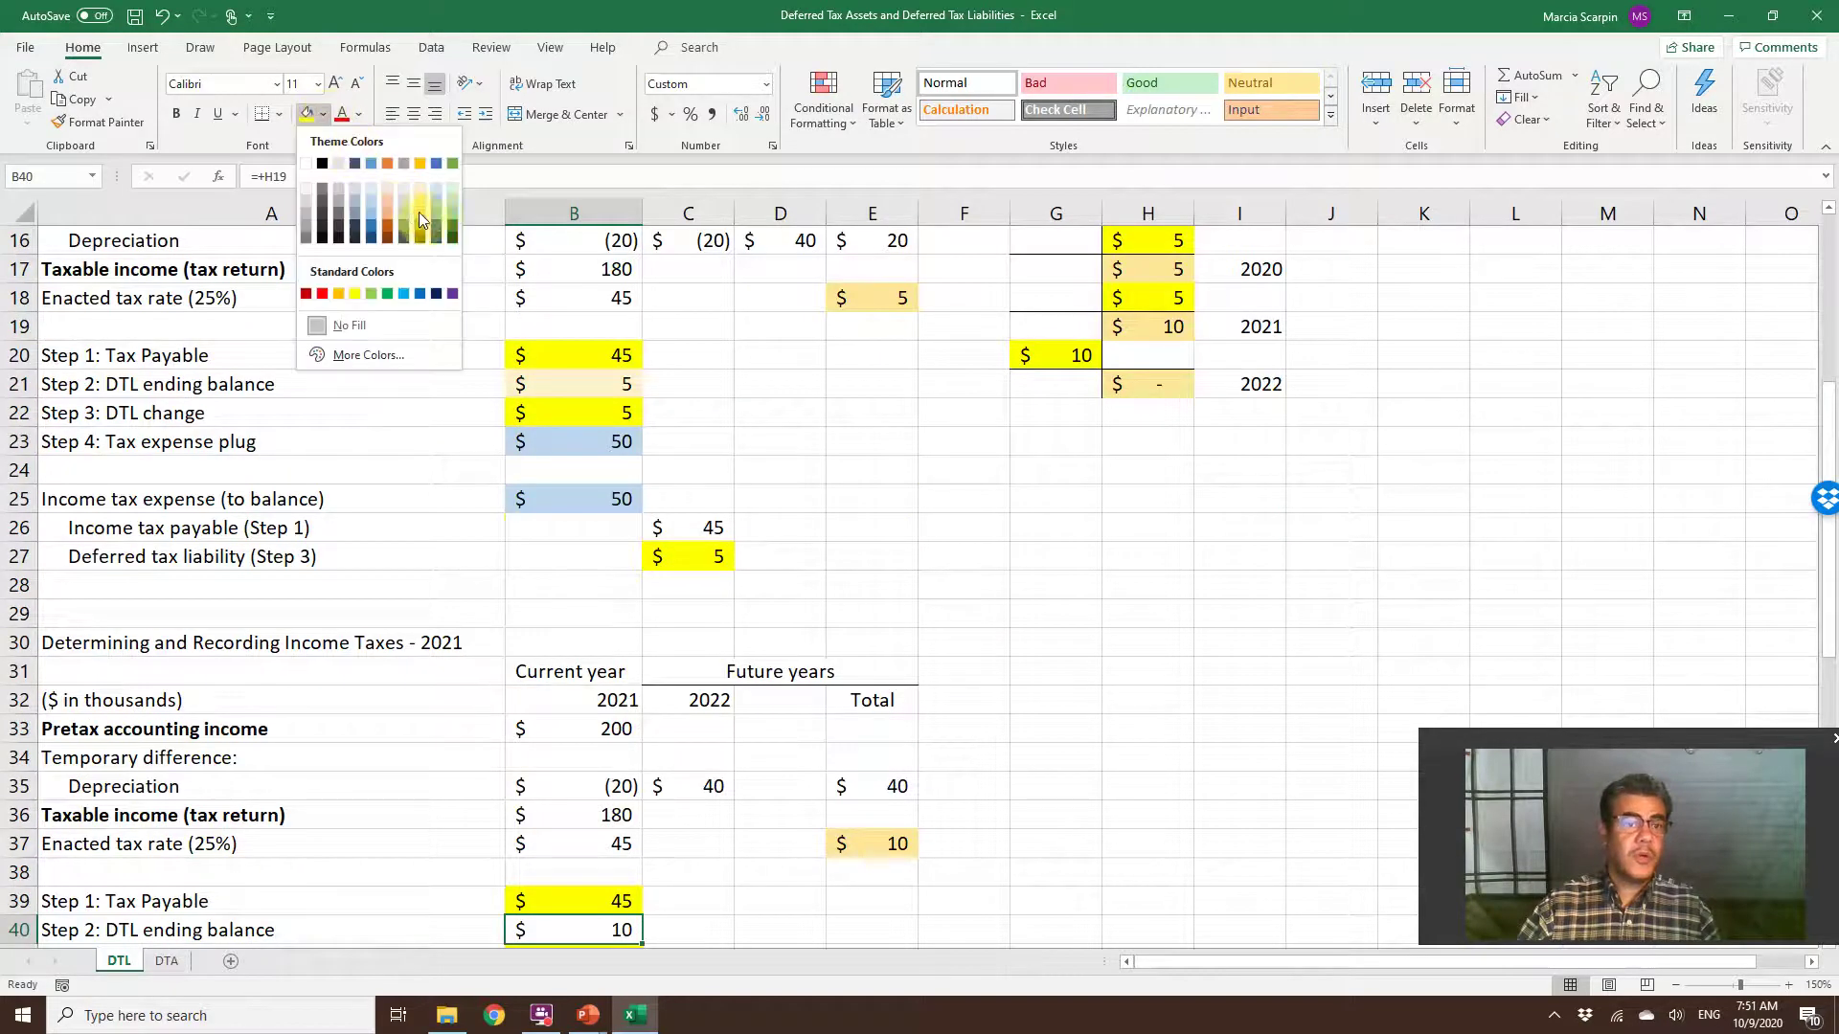
left_click(417, 203)
Examine the 2021 Step 3 DTL change formula in B41 against the balances in the Deferred Tax Liability account.
scroll(671, 526, "down", 2)
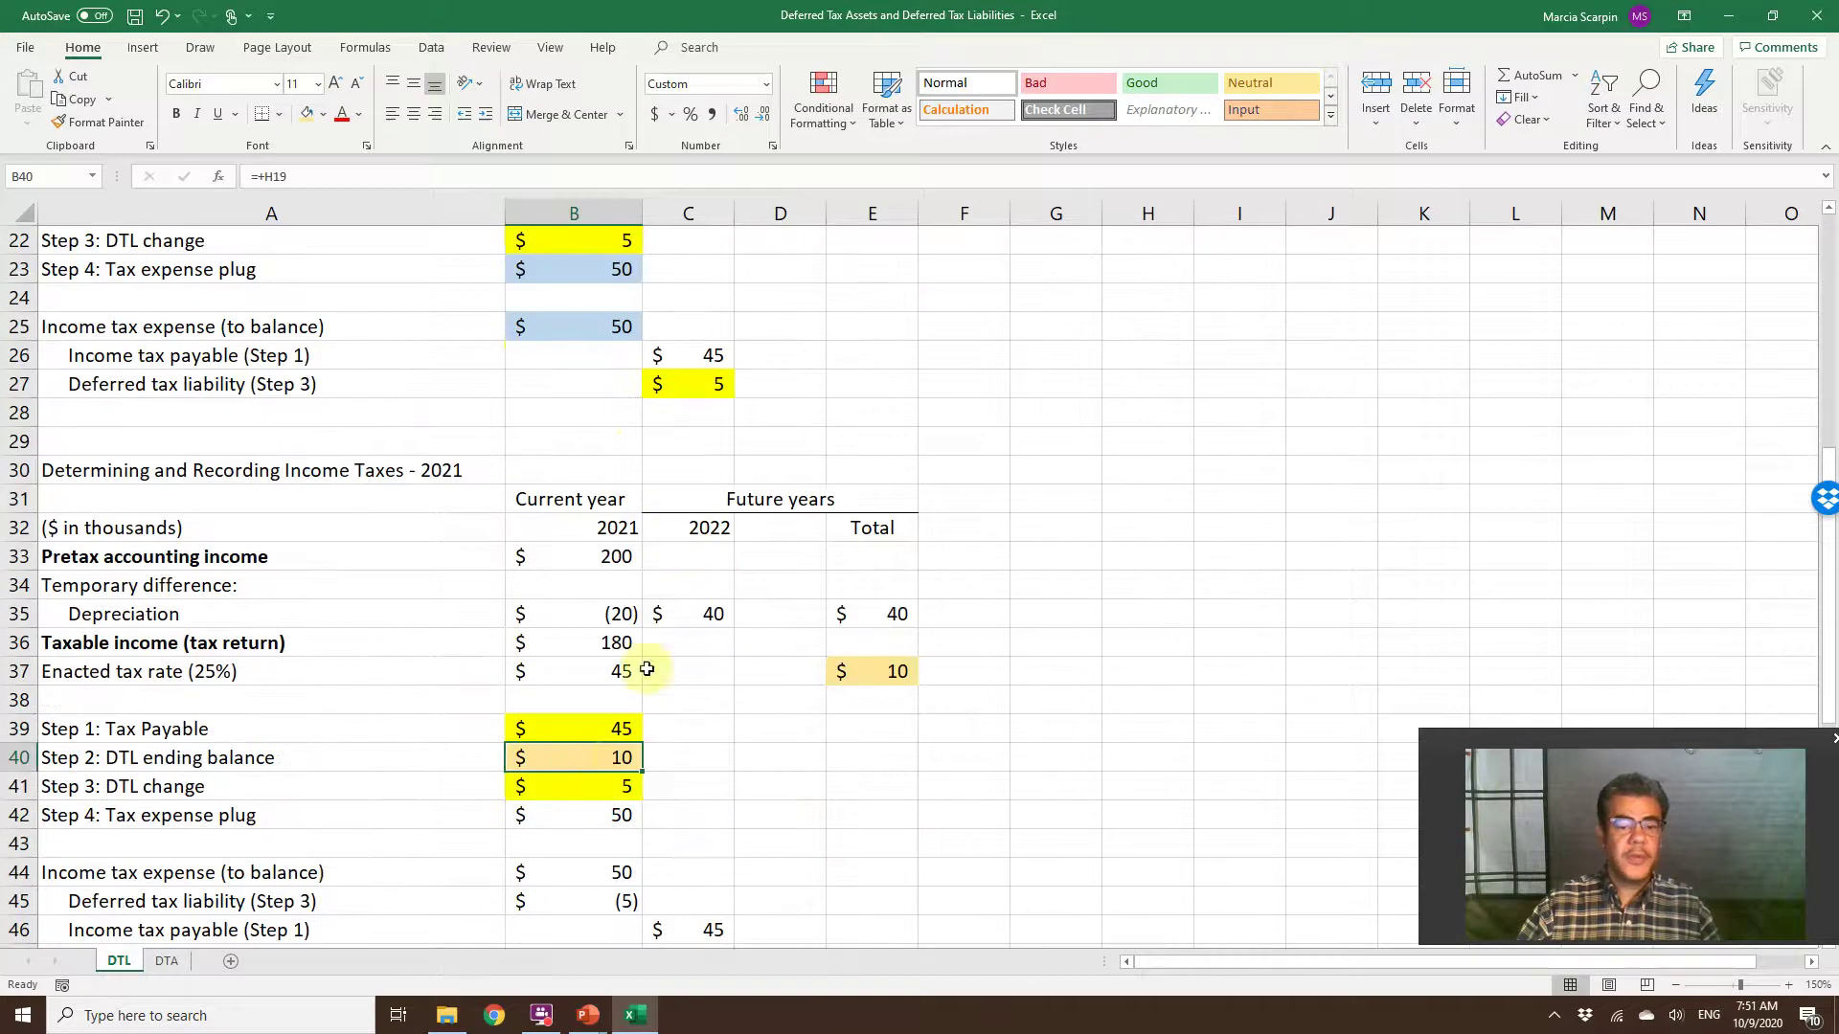
left_click(608, 786)
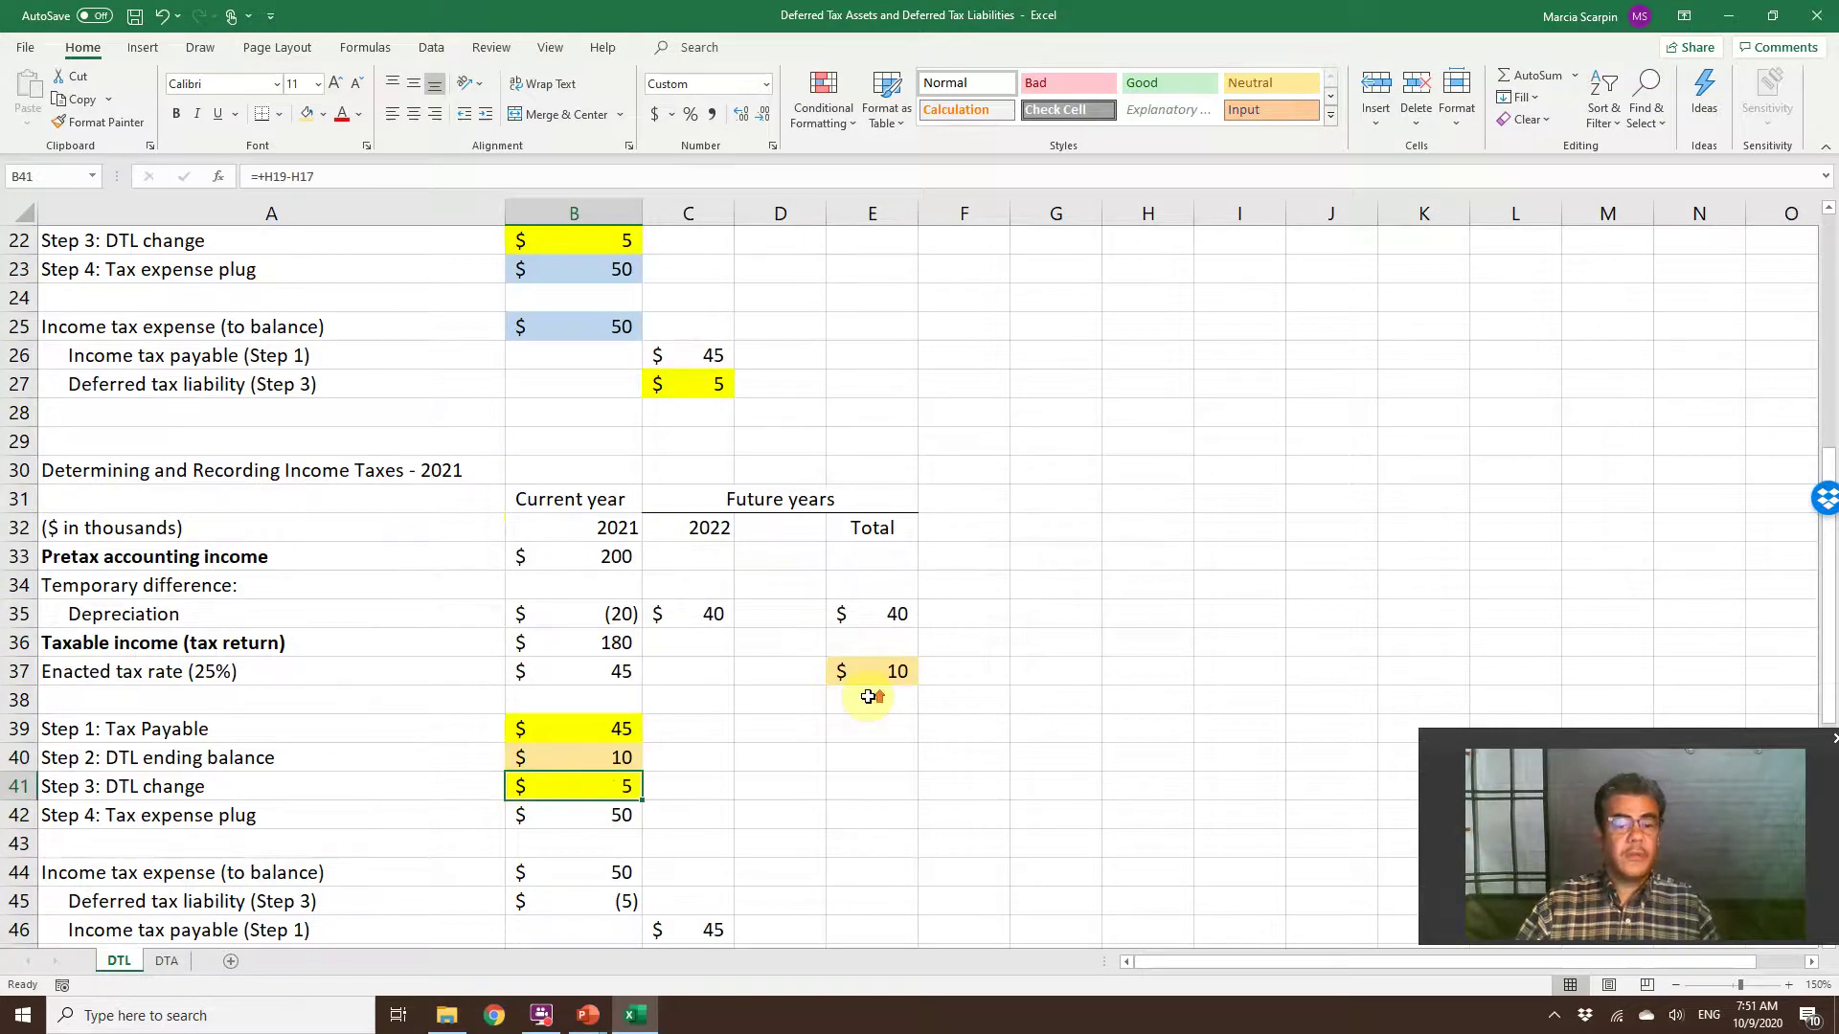
scroll(1133, 575, "up", 3)
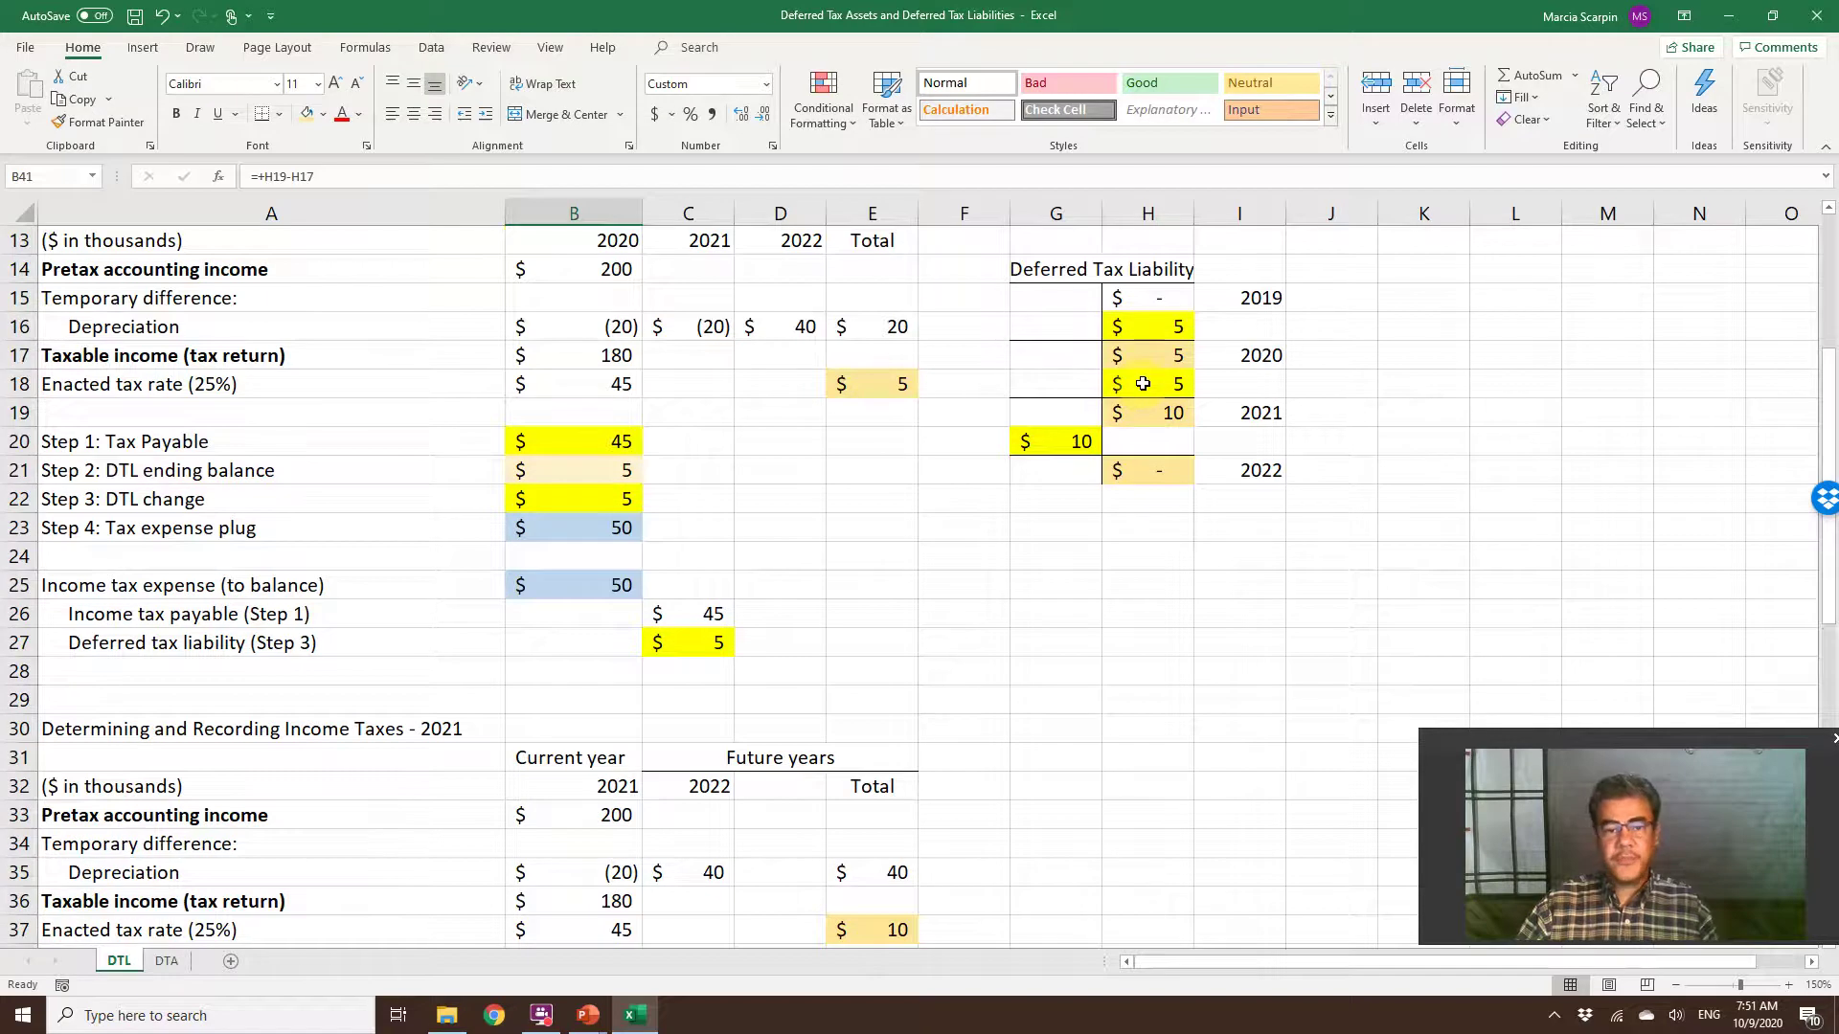
Clear the 2021 Step 4 tax expense plug in B42 and the journal entry amounts in B45 and B44.
scroll(911, 678, "down", 4)
left_click(569, 730)
key("Delete")
key("Down")
key("Down")
key("Down")
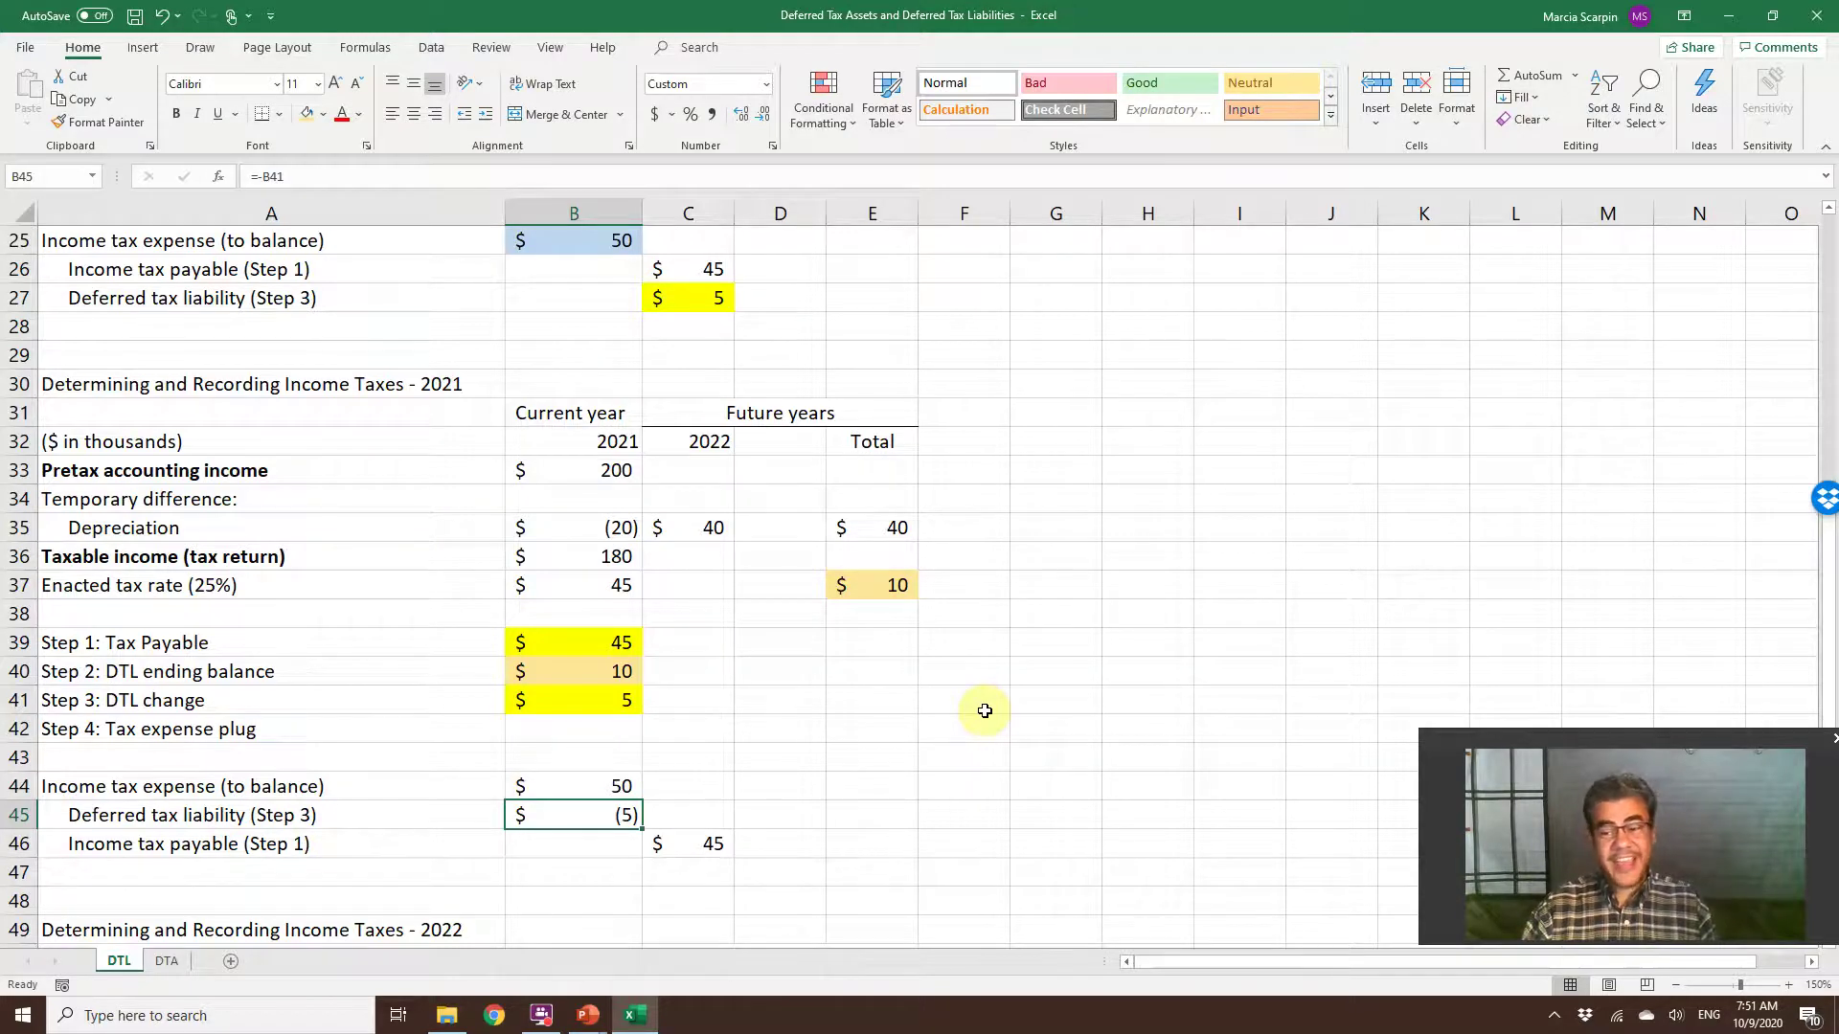
key("Delete")
key("Right")
key("Left")
key("Up")
key("Delete")
Enter a formula in C45 that credits the 2021 deferred tax liability with the Step 3 DTL change in B41.
key("Down")
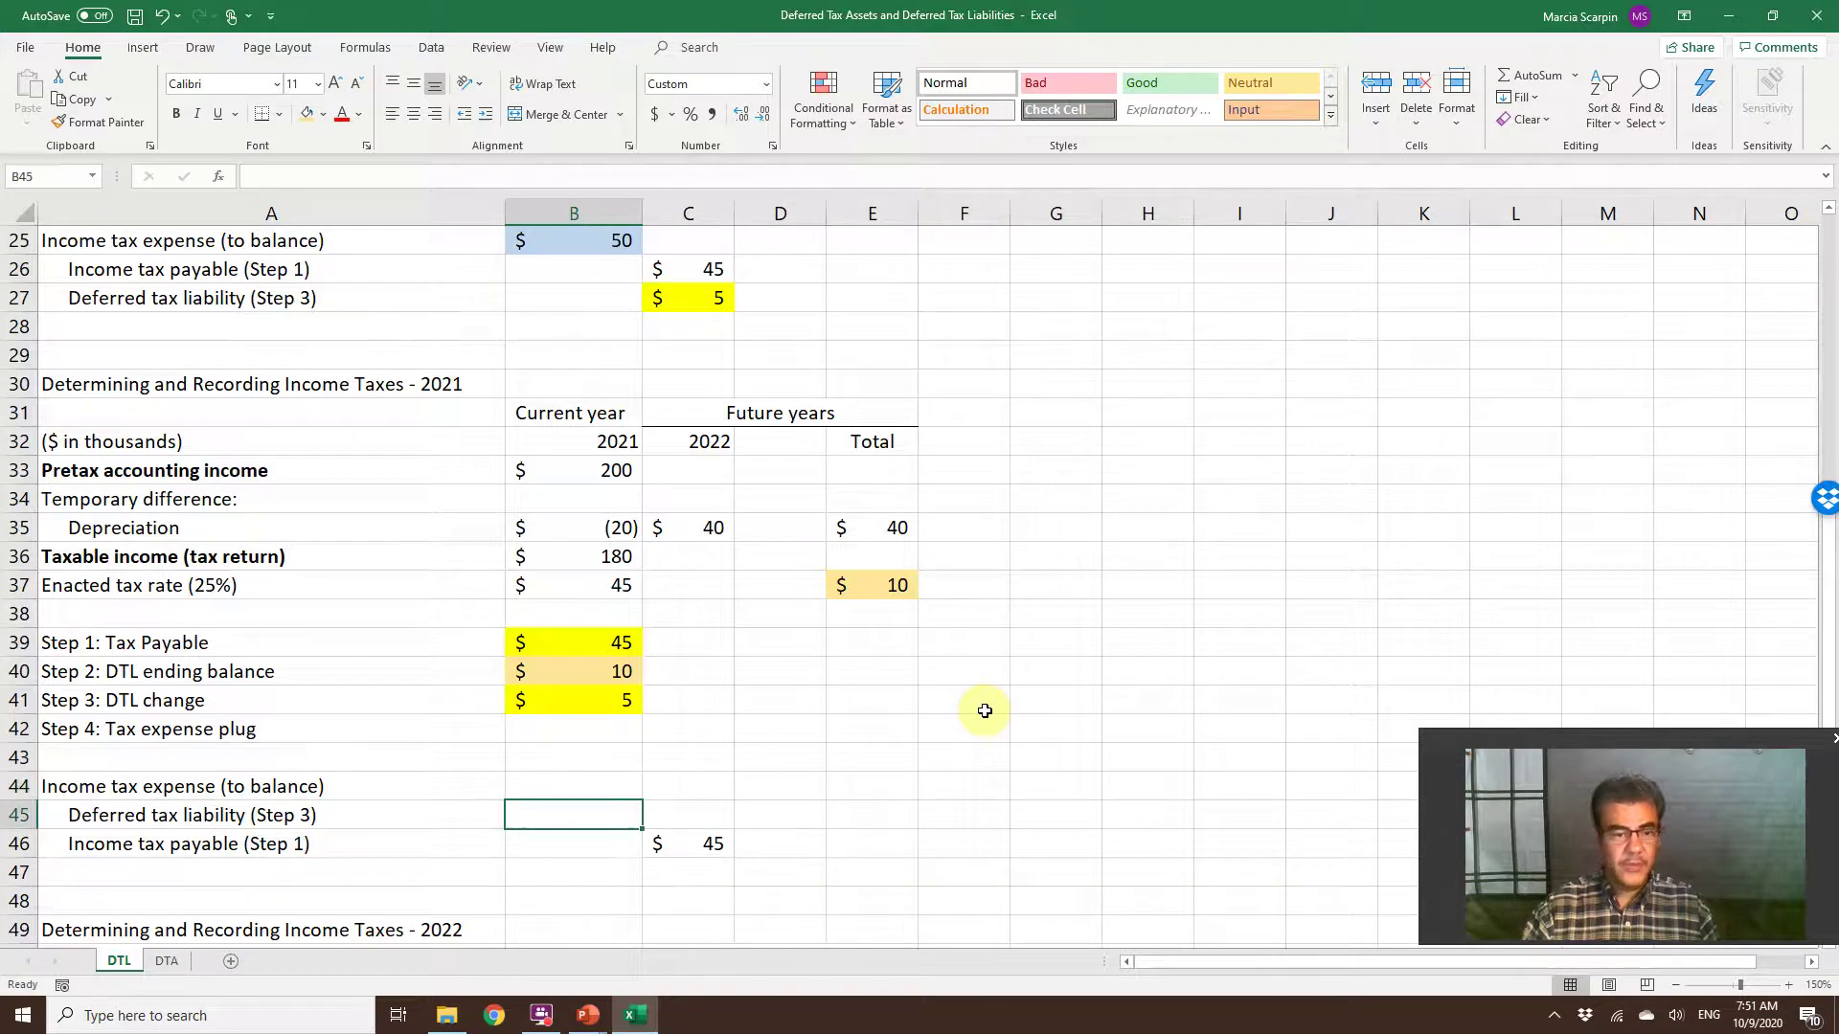
key("Right")
type("+")
scroll(1178, 607, "up", 4)
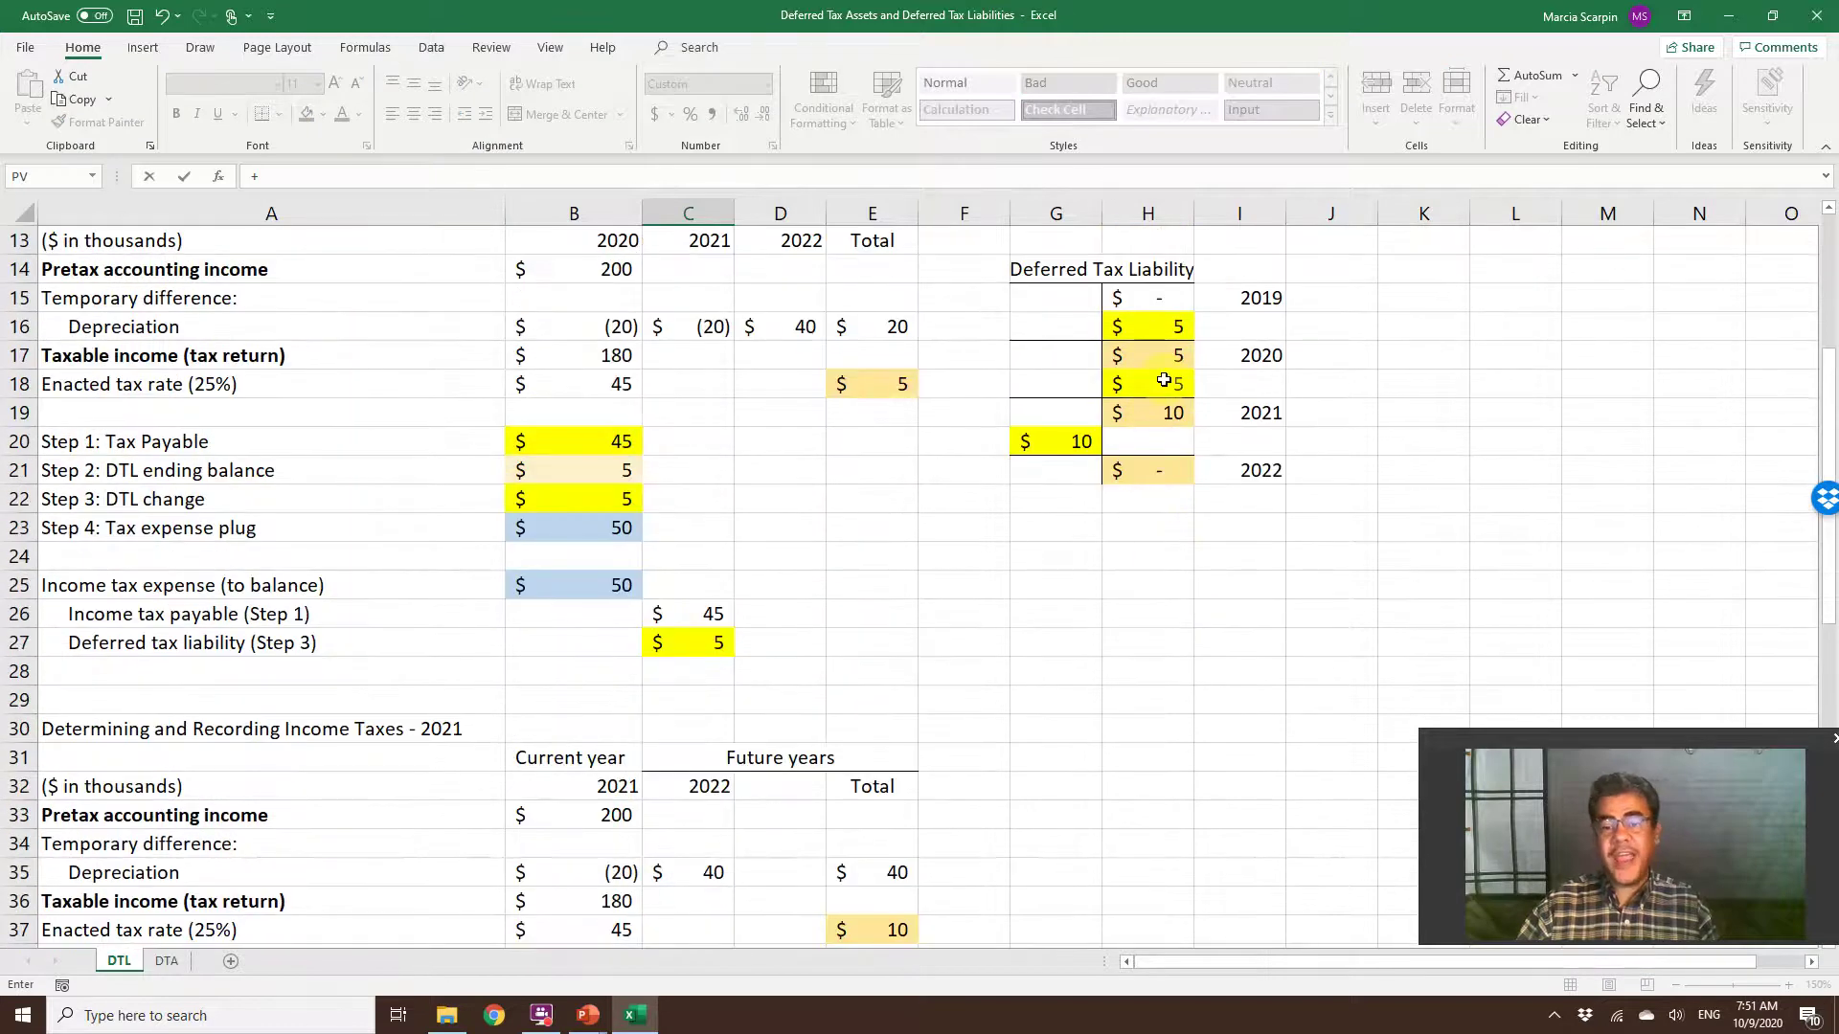
scroll(895, 661, "down", 3)
left_click(558, 788)
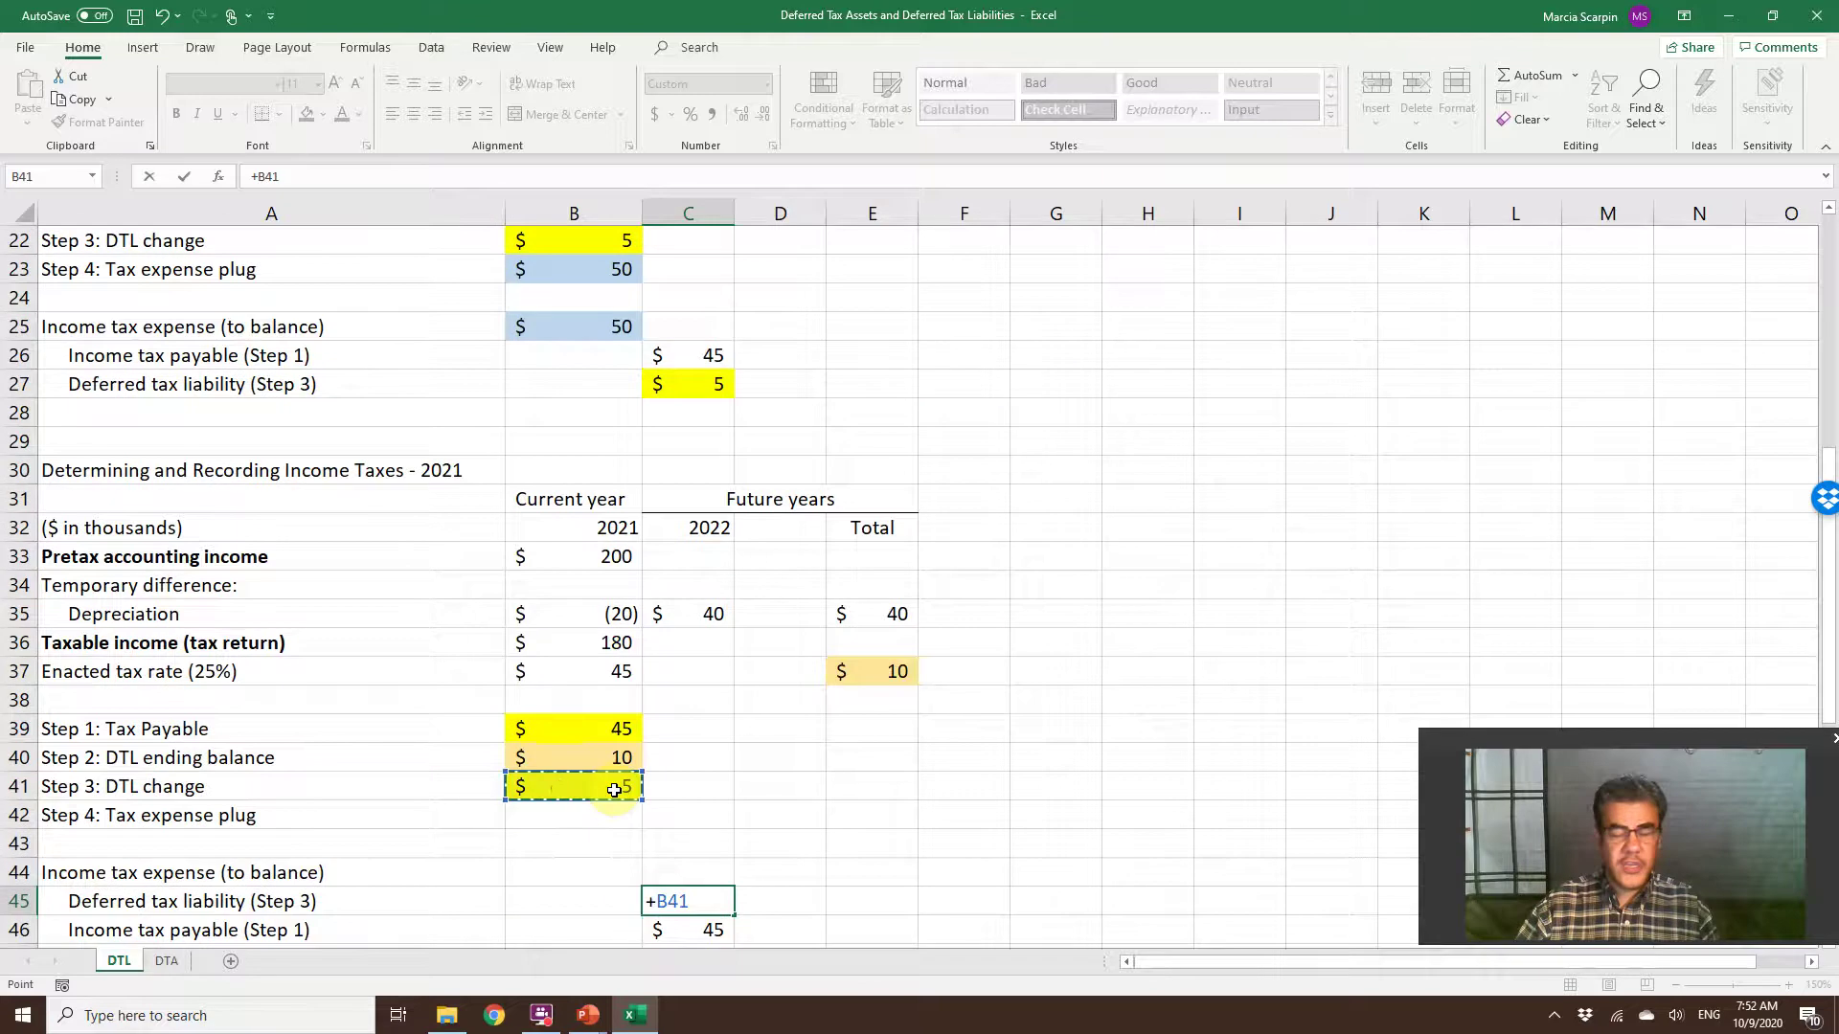
key("Return")
Enter a SUM formula over C45:C46 in B44 for the 2021 income tax expense.
key("Up")
key("Up")
key("Left")
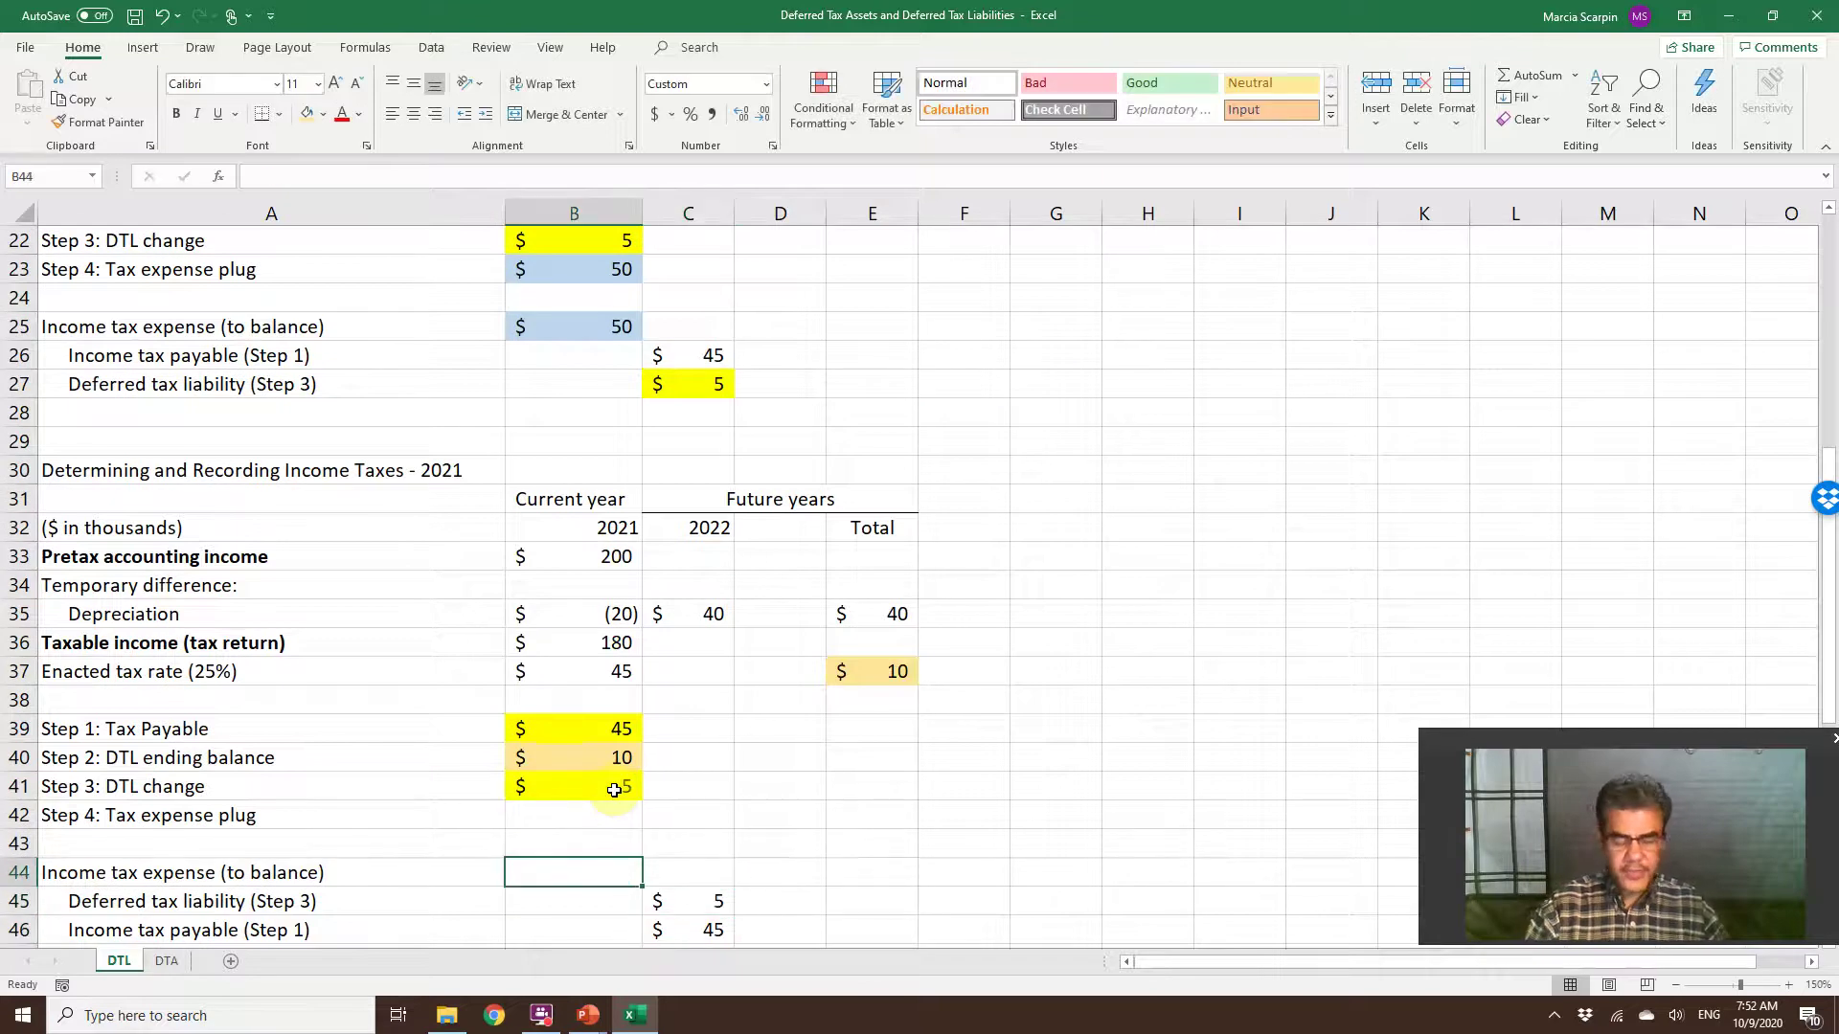
type("=sum(")
key("Right")
key("shift+Down")
key("shift+Down")
key("Down")
key("shift+Down")
key("Return")
Fill the 2021 income tax expense cell B44 with light blue.
left_click(594, 872)
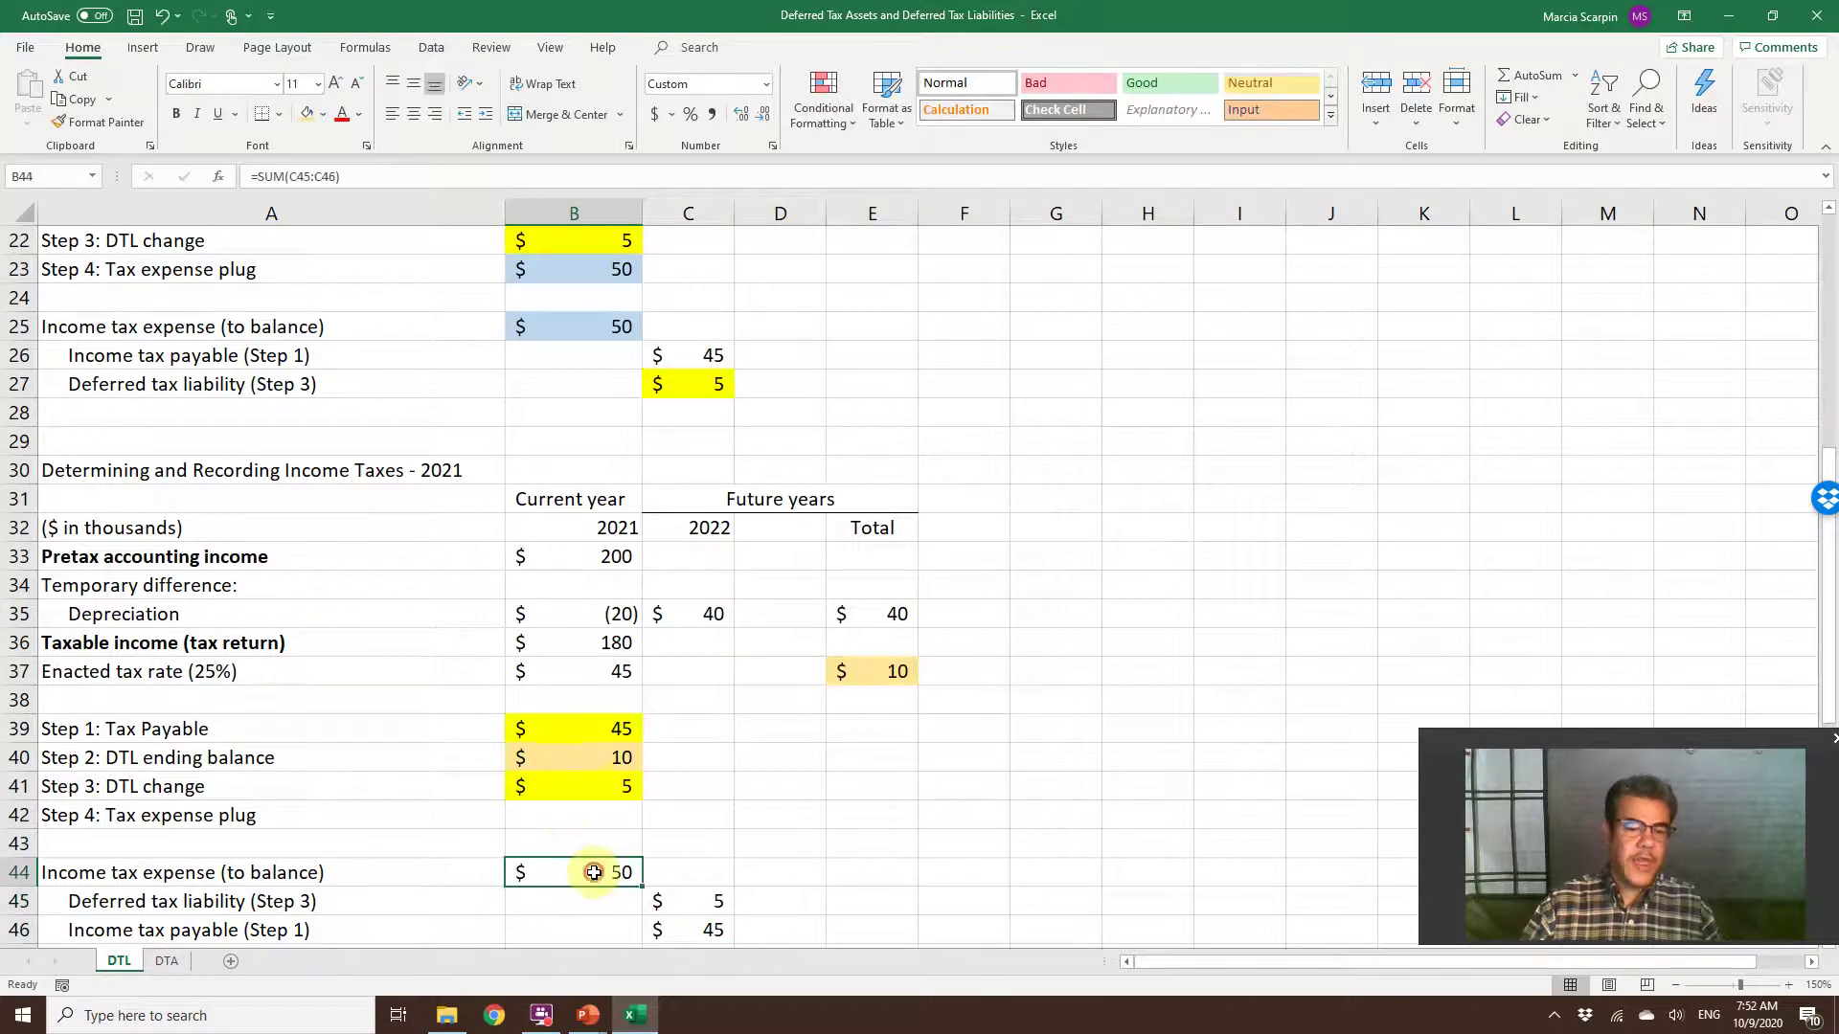
left_click(324, 114)
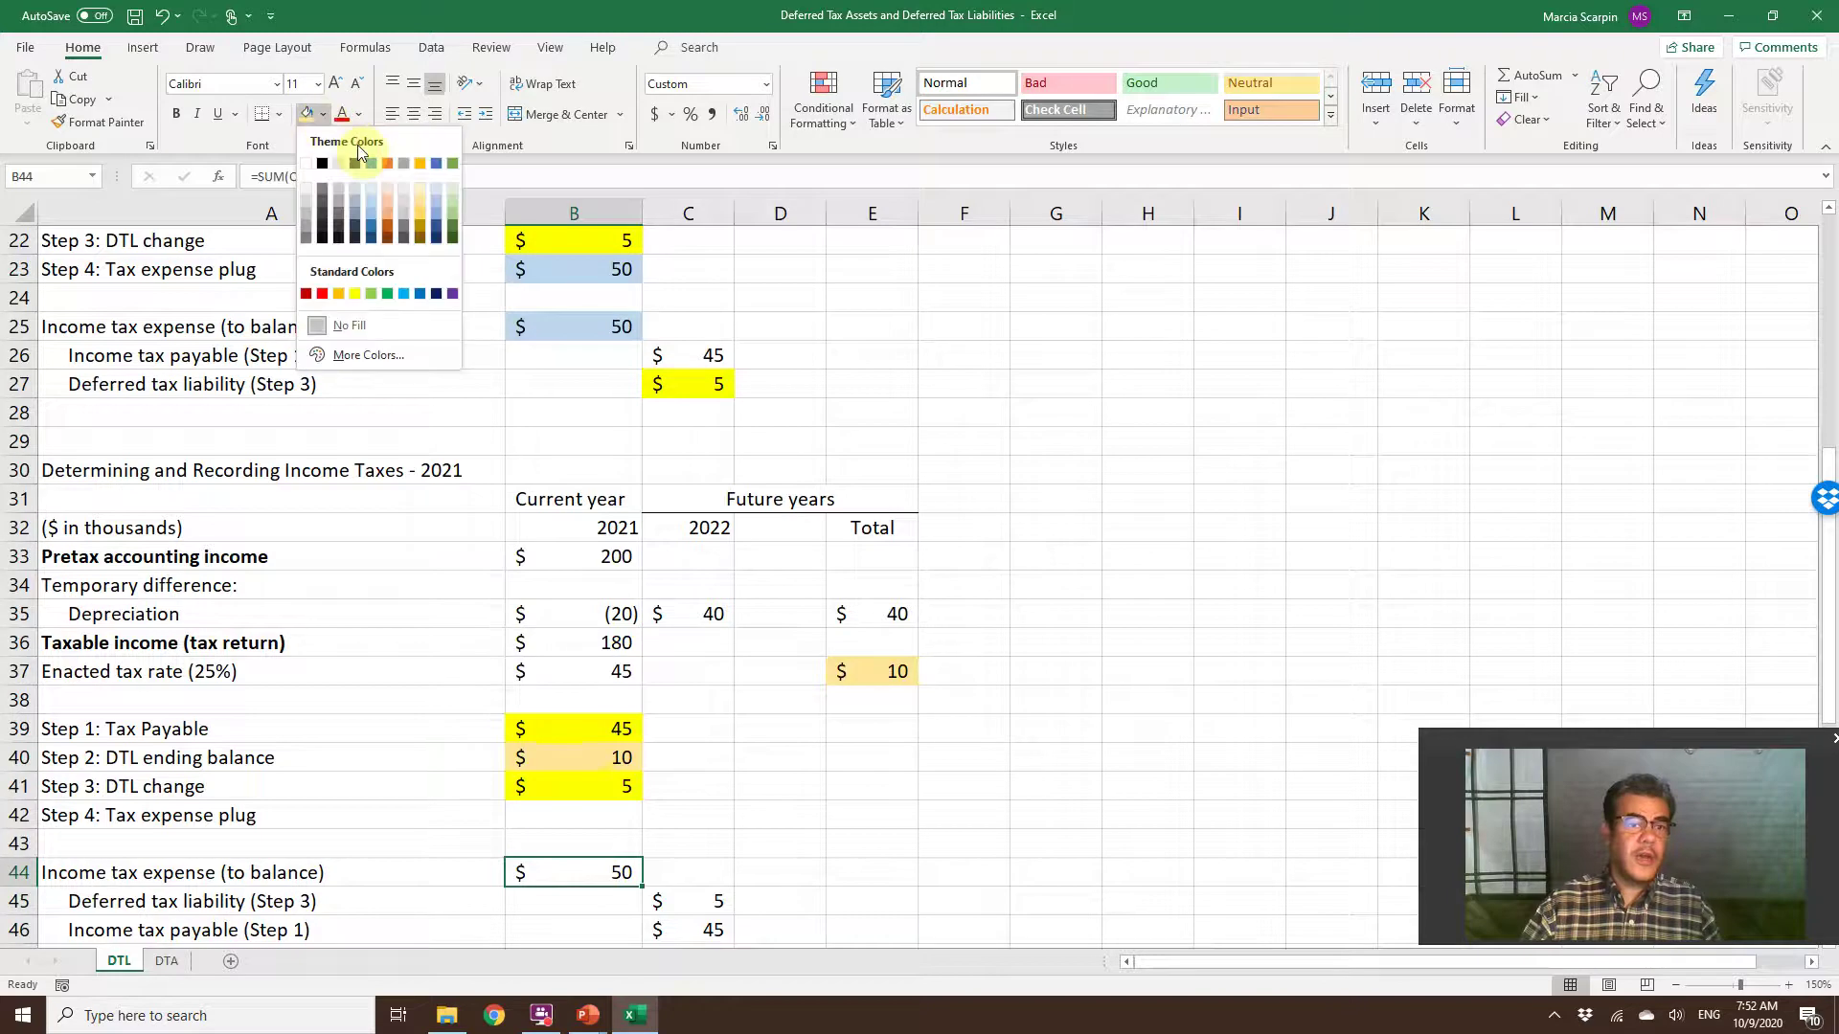
left_click(371, 218)
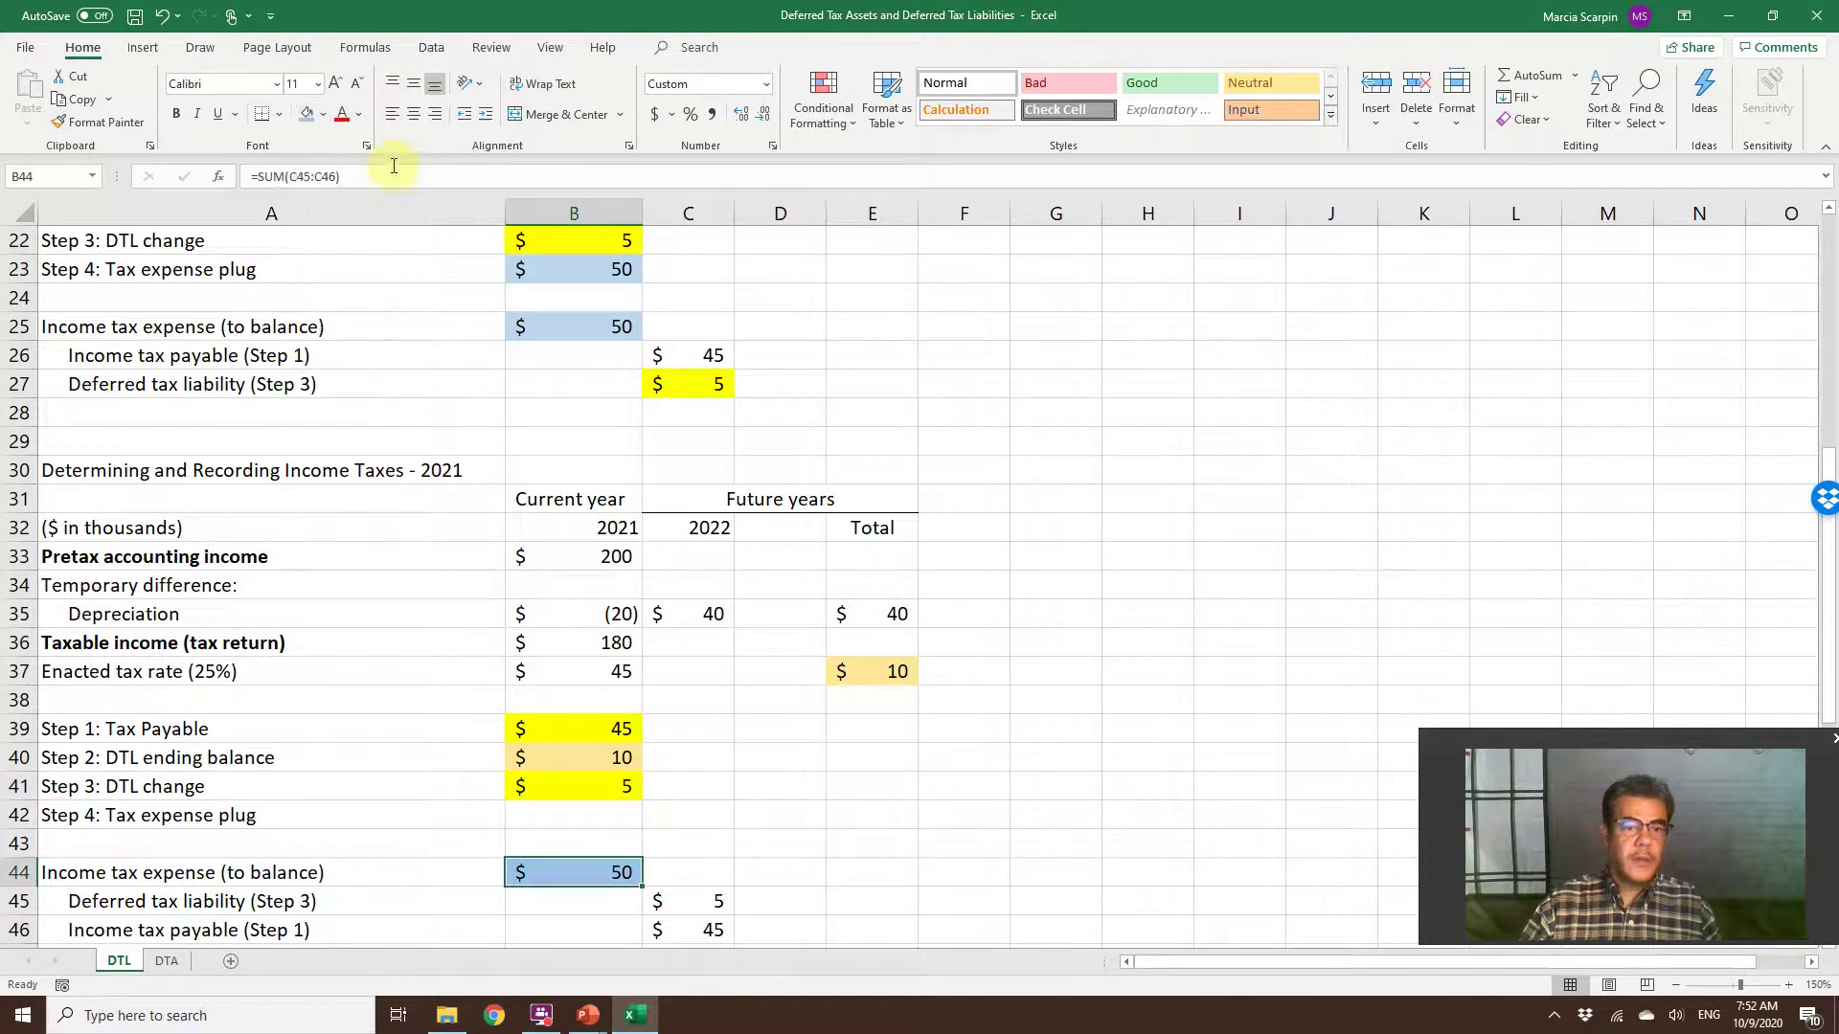
left_click(326, 118)
left_click(517, 458)
Link the 2021 Step 4 tax expense plug in B42 to B44 and fill B42 with the same light blue.
left_click(595, 788)
left_click(597, 811)
type("+")
left_click(592, 872)
key("Return")
key("Up")
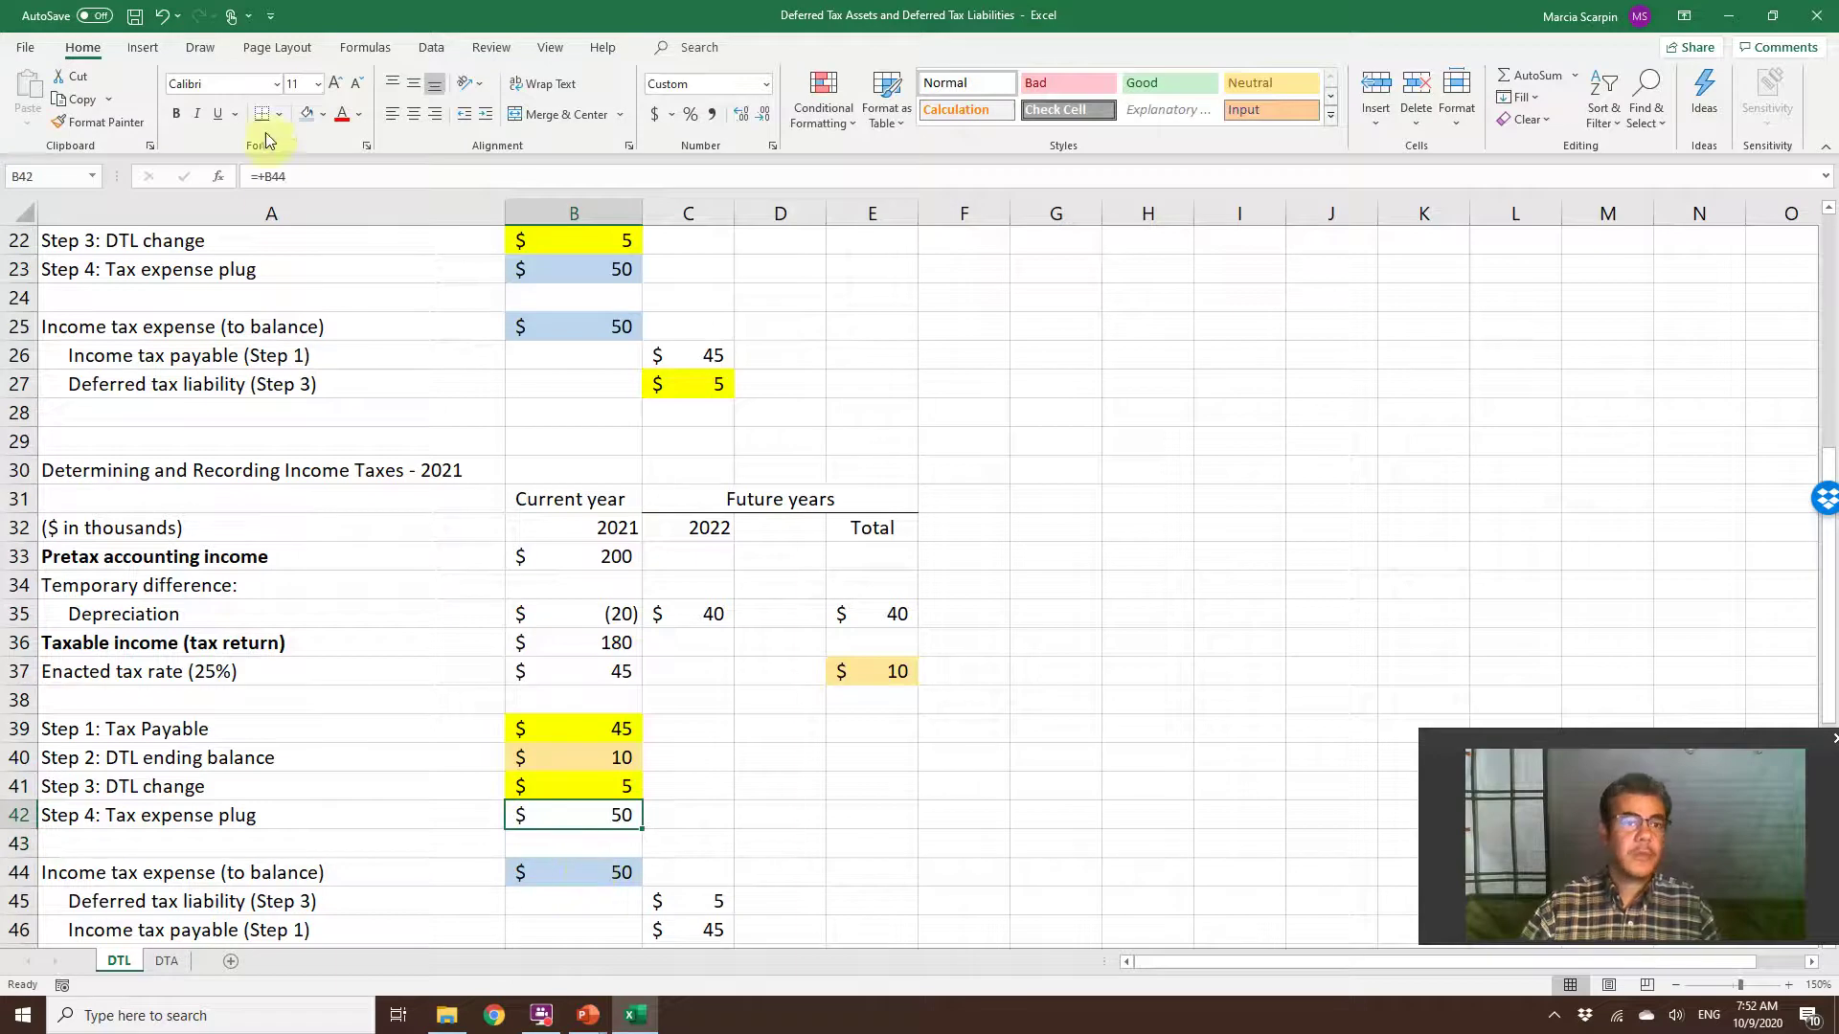
left_click(304, 115)
Examine the 2022 deferred tax in E56 and compare taxable income for 2020 and 2021 in B9:C9 with 2022 in D9.
scroll(730, 732, "down", 5)
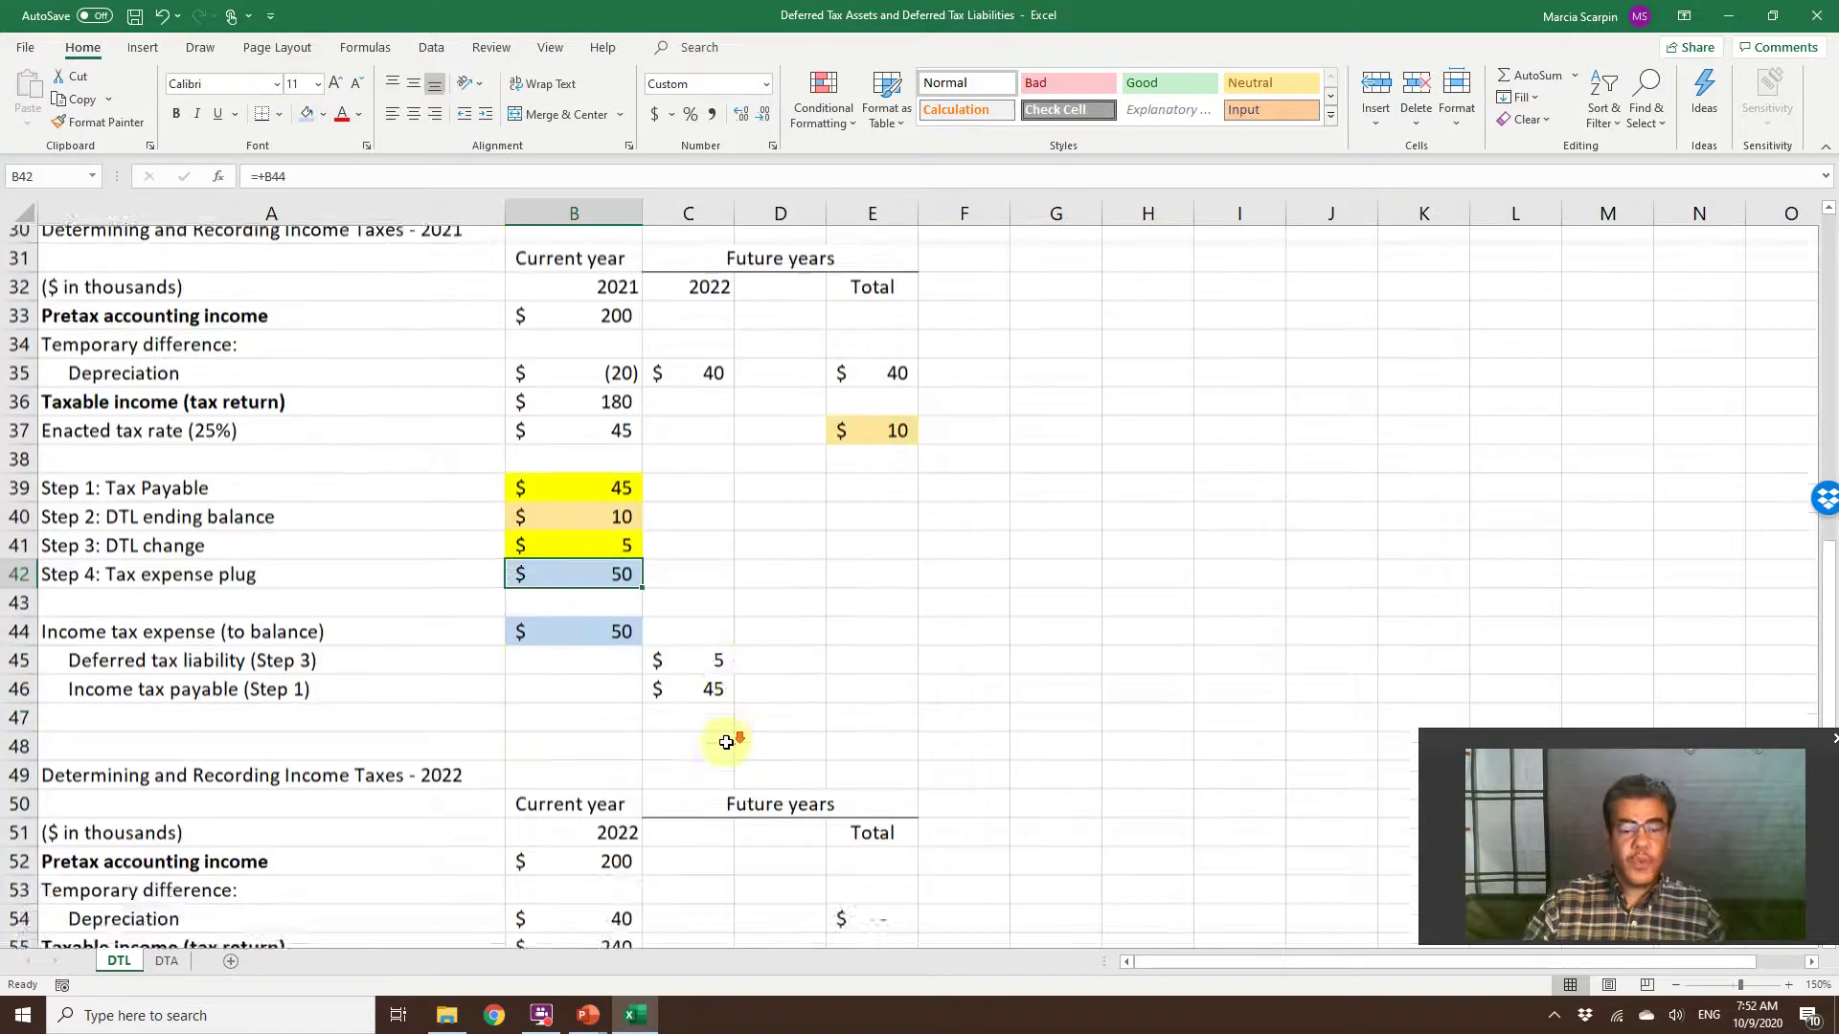
left_click(865, 787)
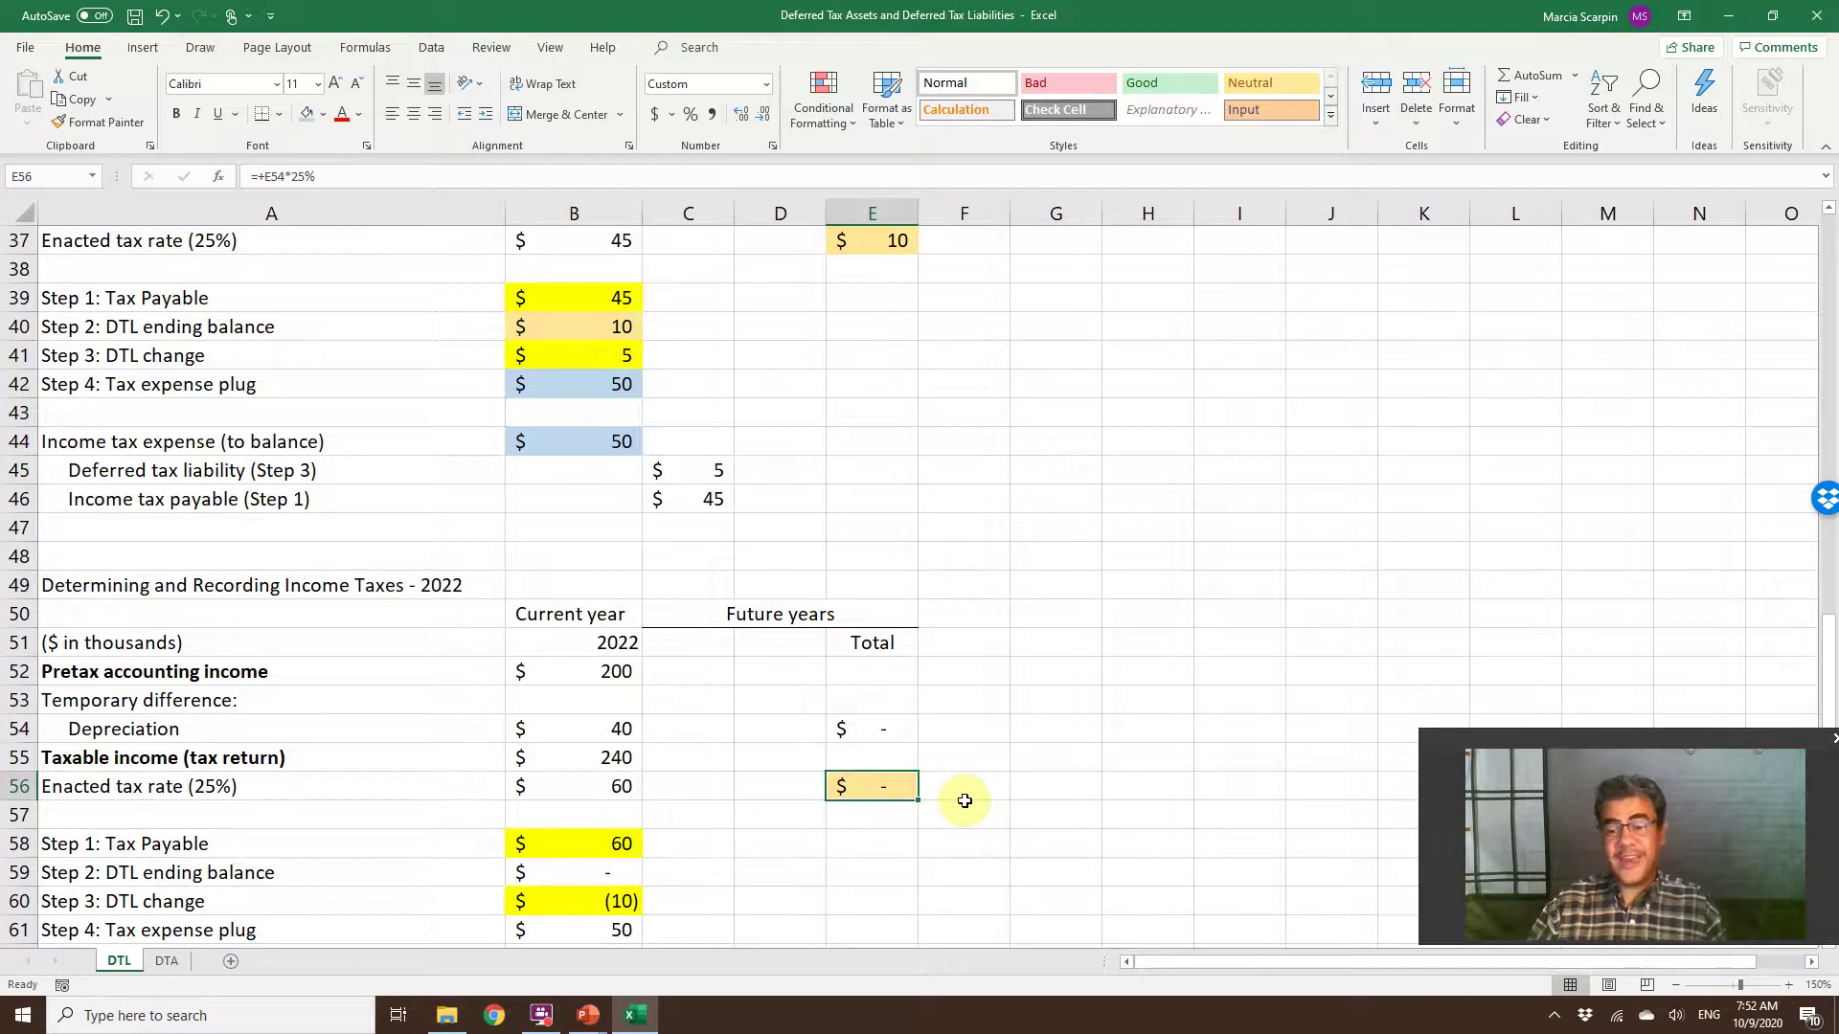
scroll(964, 801, "up", 10)
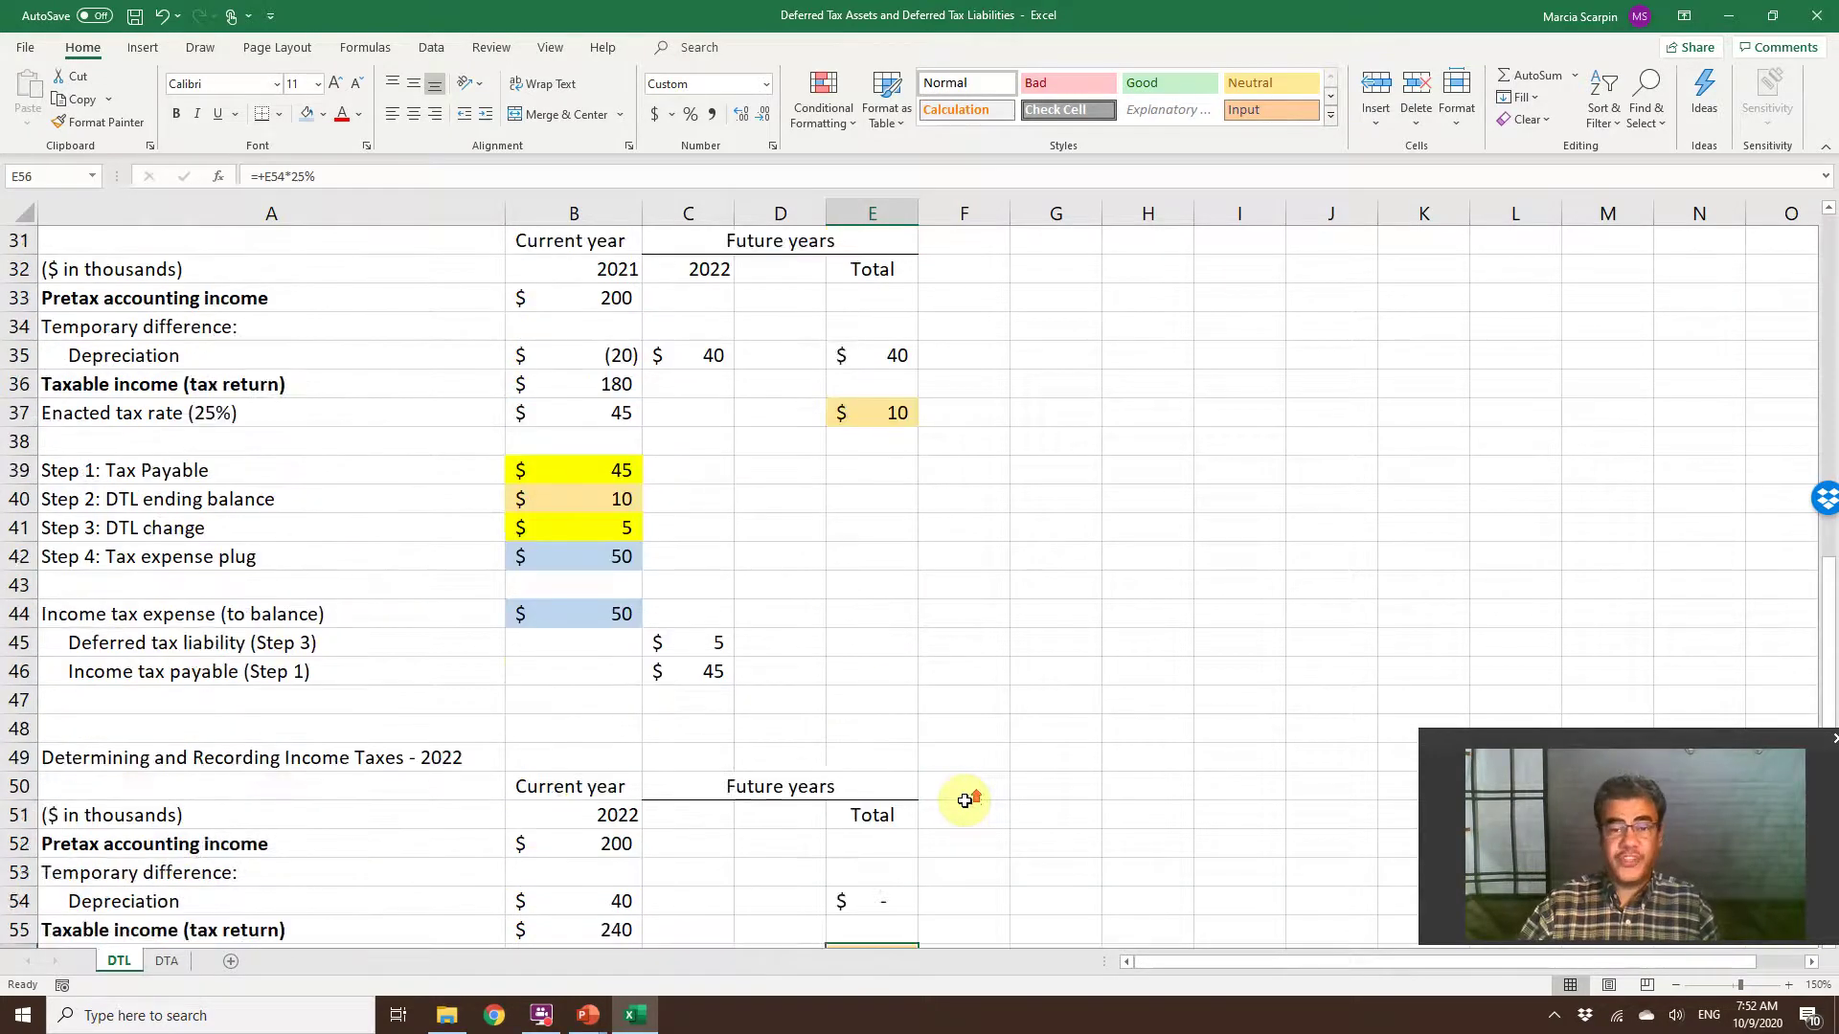
scroll(874, 500, "up", 2)
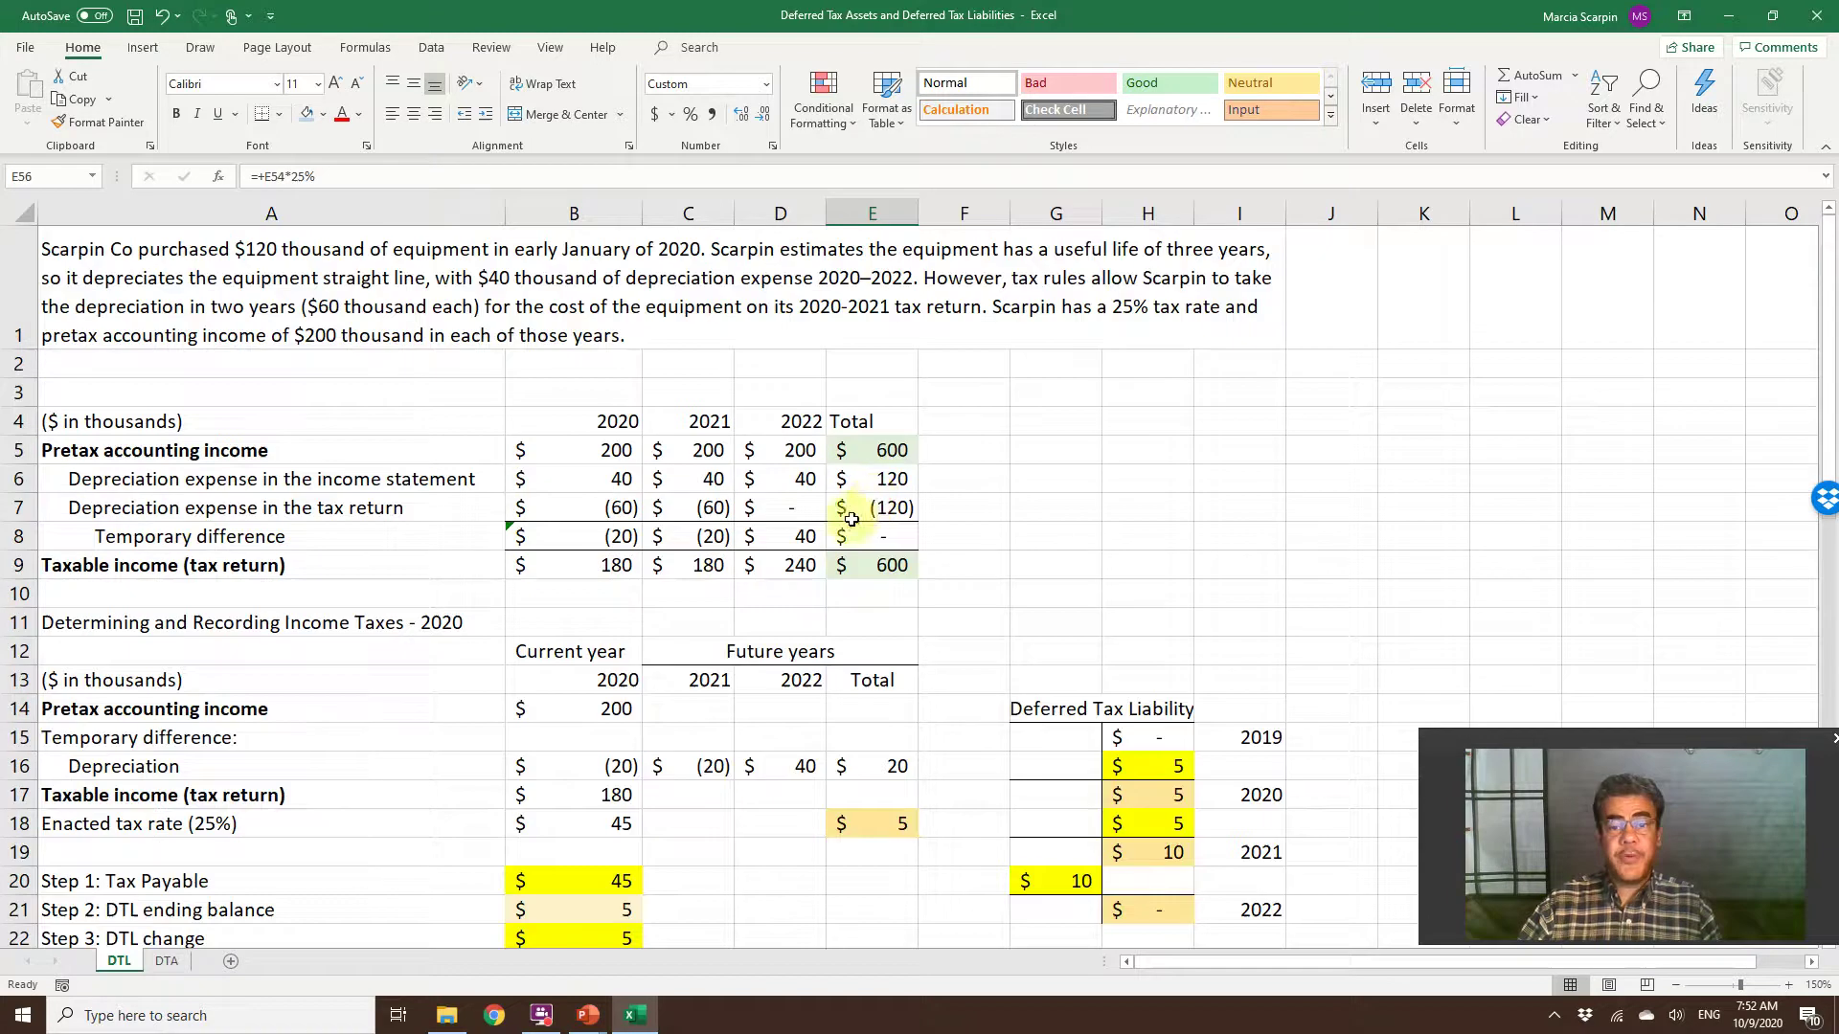
scroll(817, 588, "down", 13)
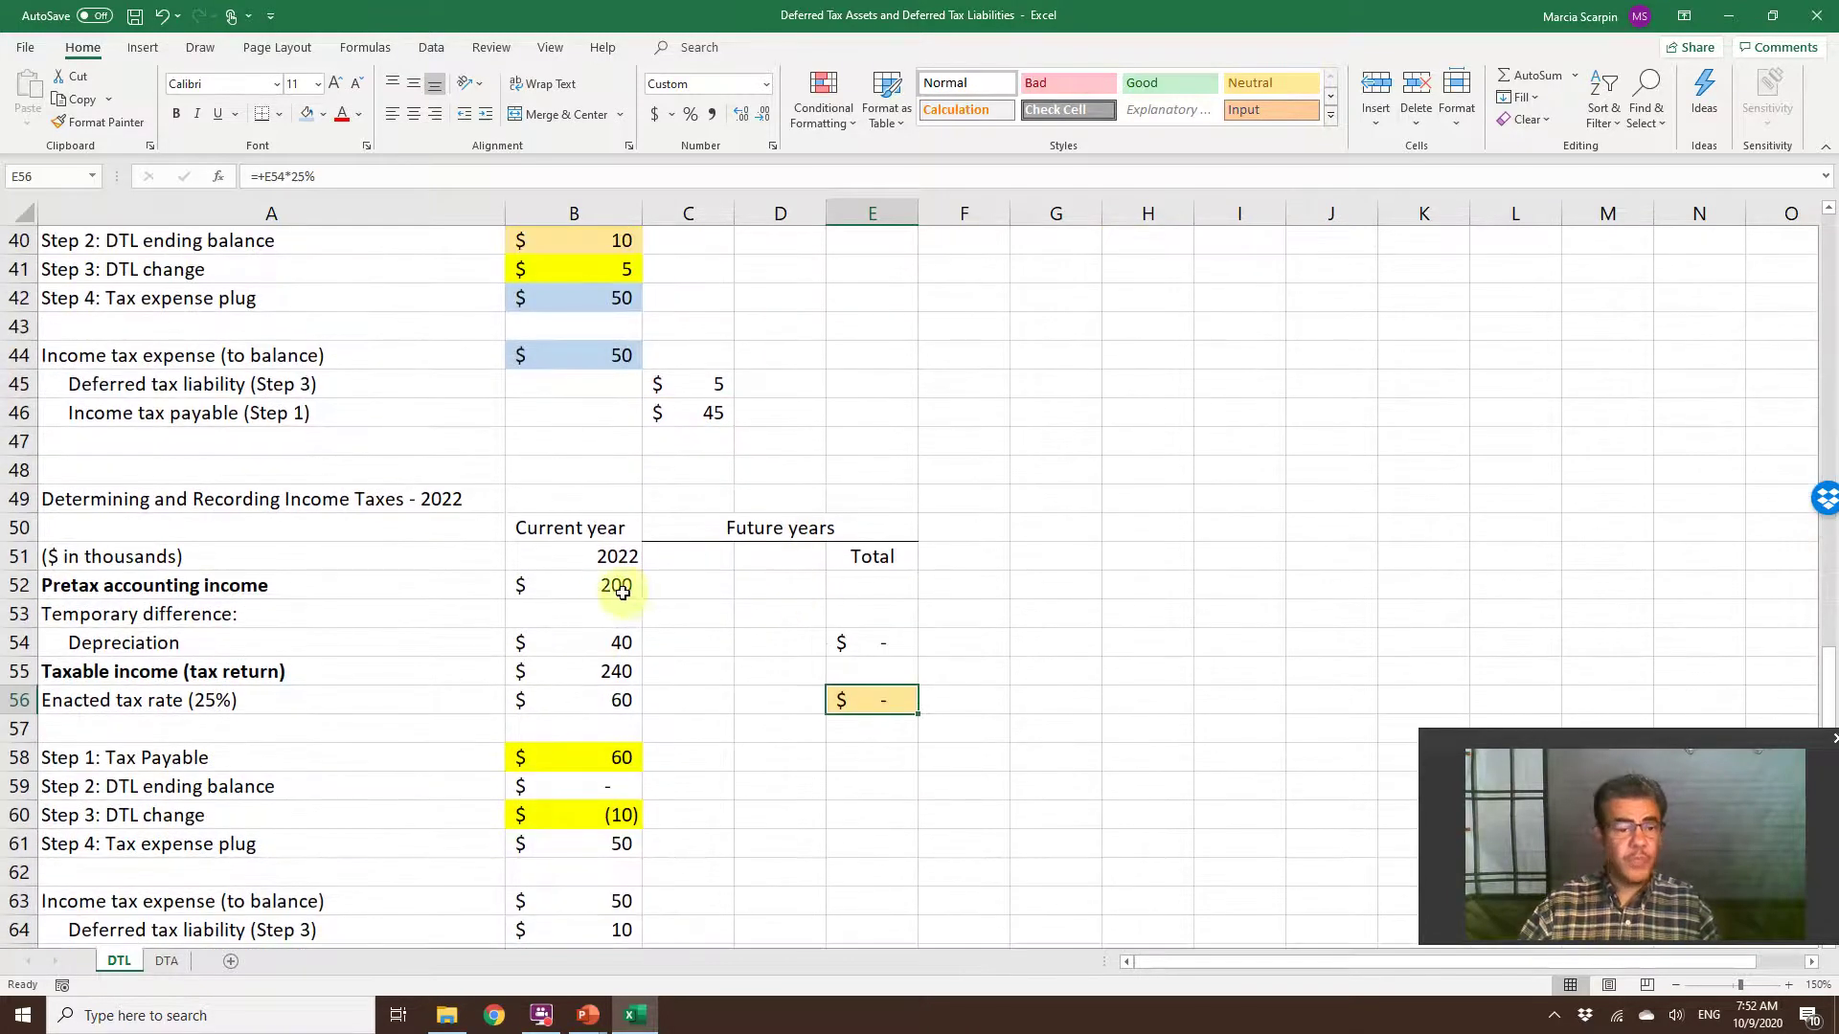
scroll(613, 586, "up", 13)
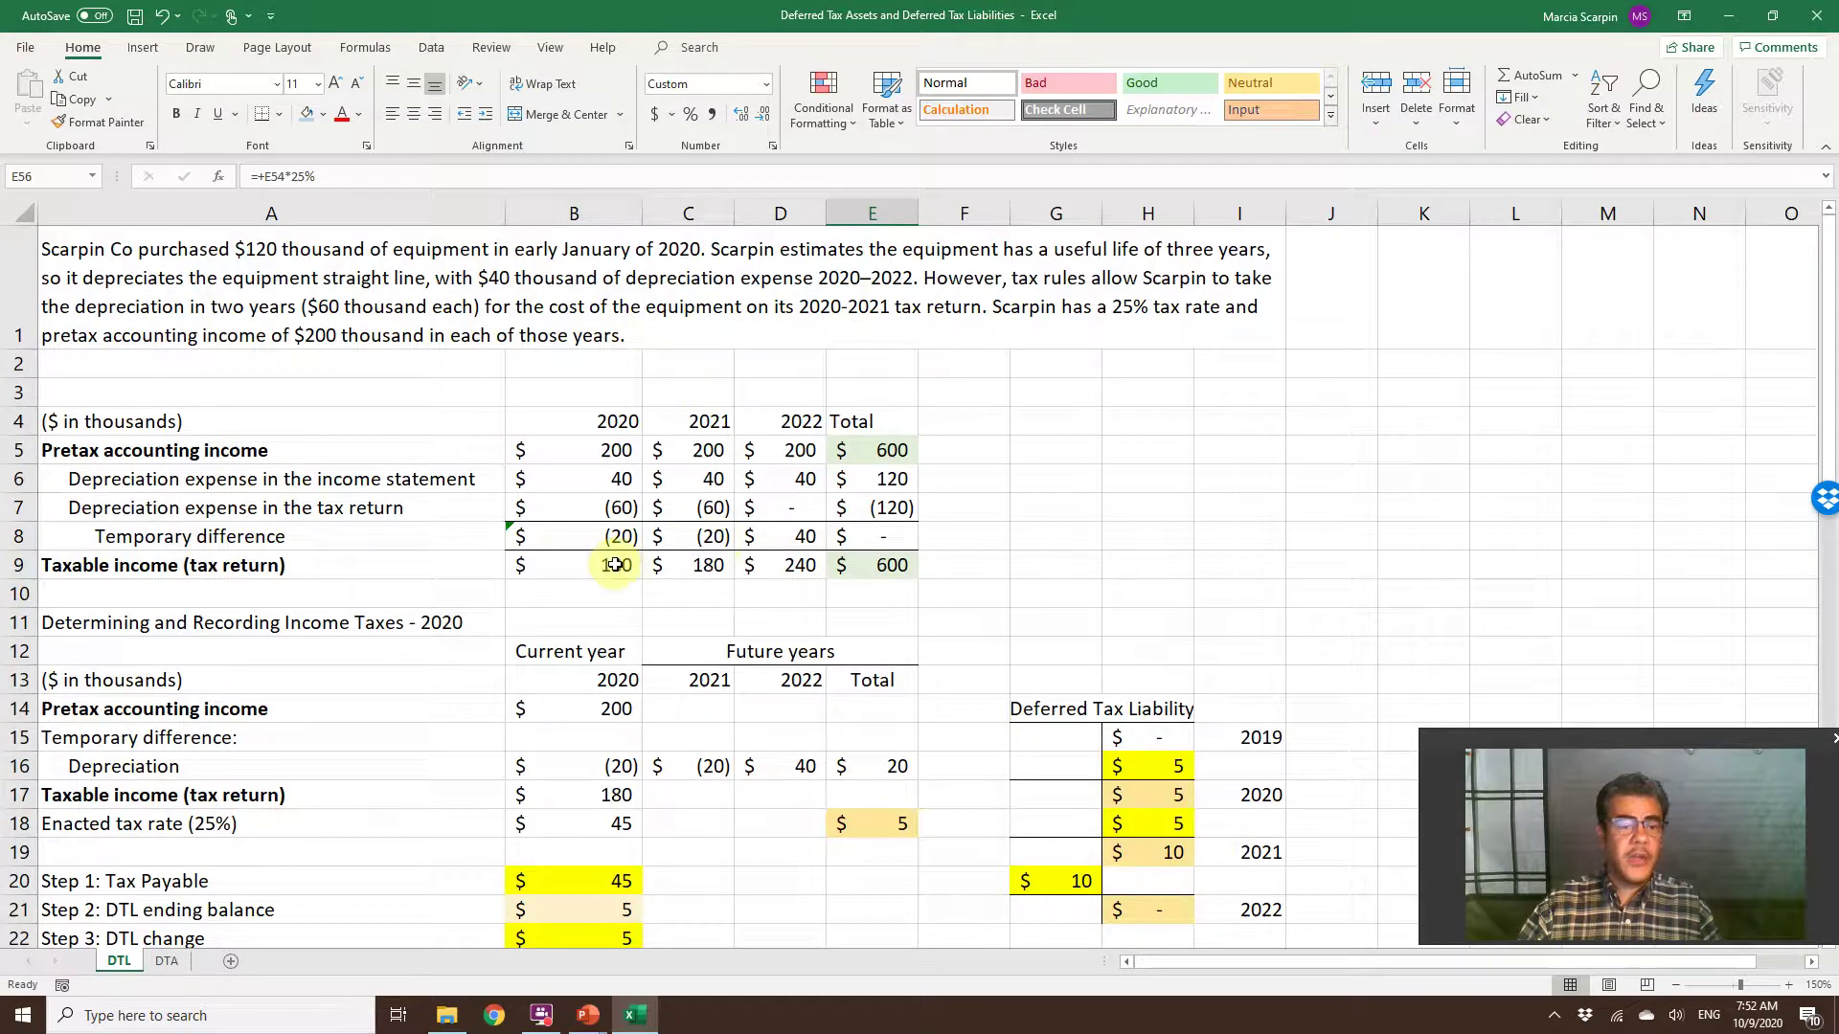
left_click_drag(614, 565, 721, 568)
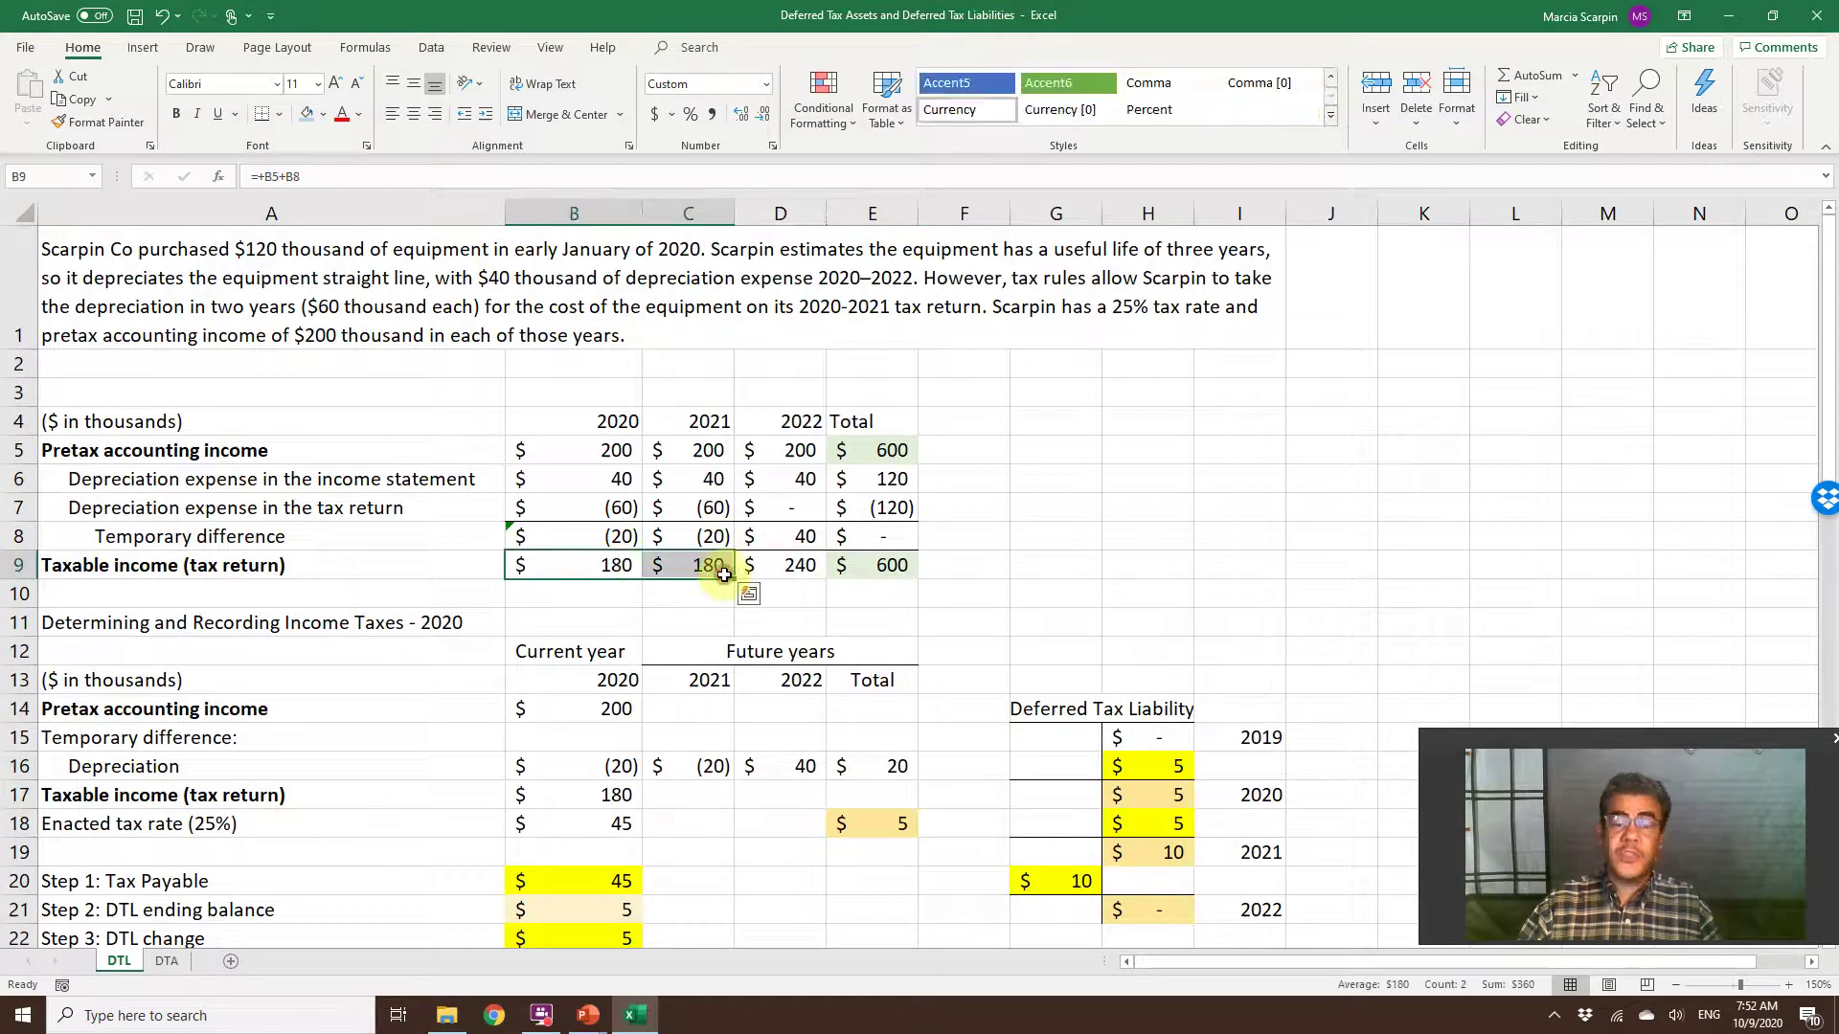
left_click(780, 565)
Examine the 2022 current tax in B56 and the Step 3 DTL change in B60 against the Deferred Tax Liability account.
scroll(776, 589, "down", 5)
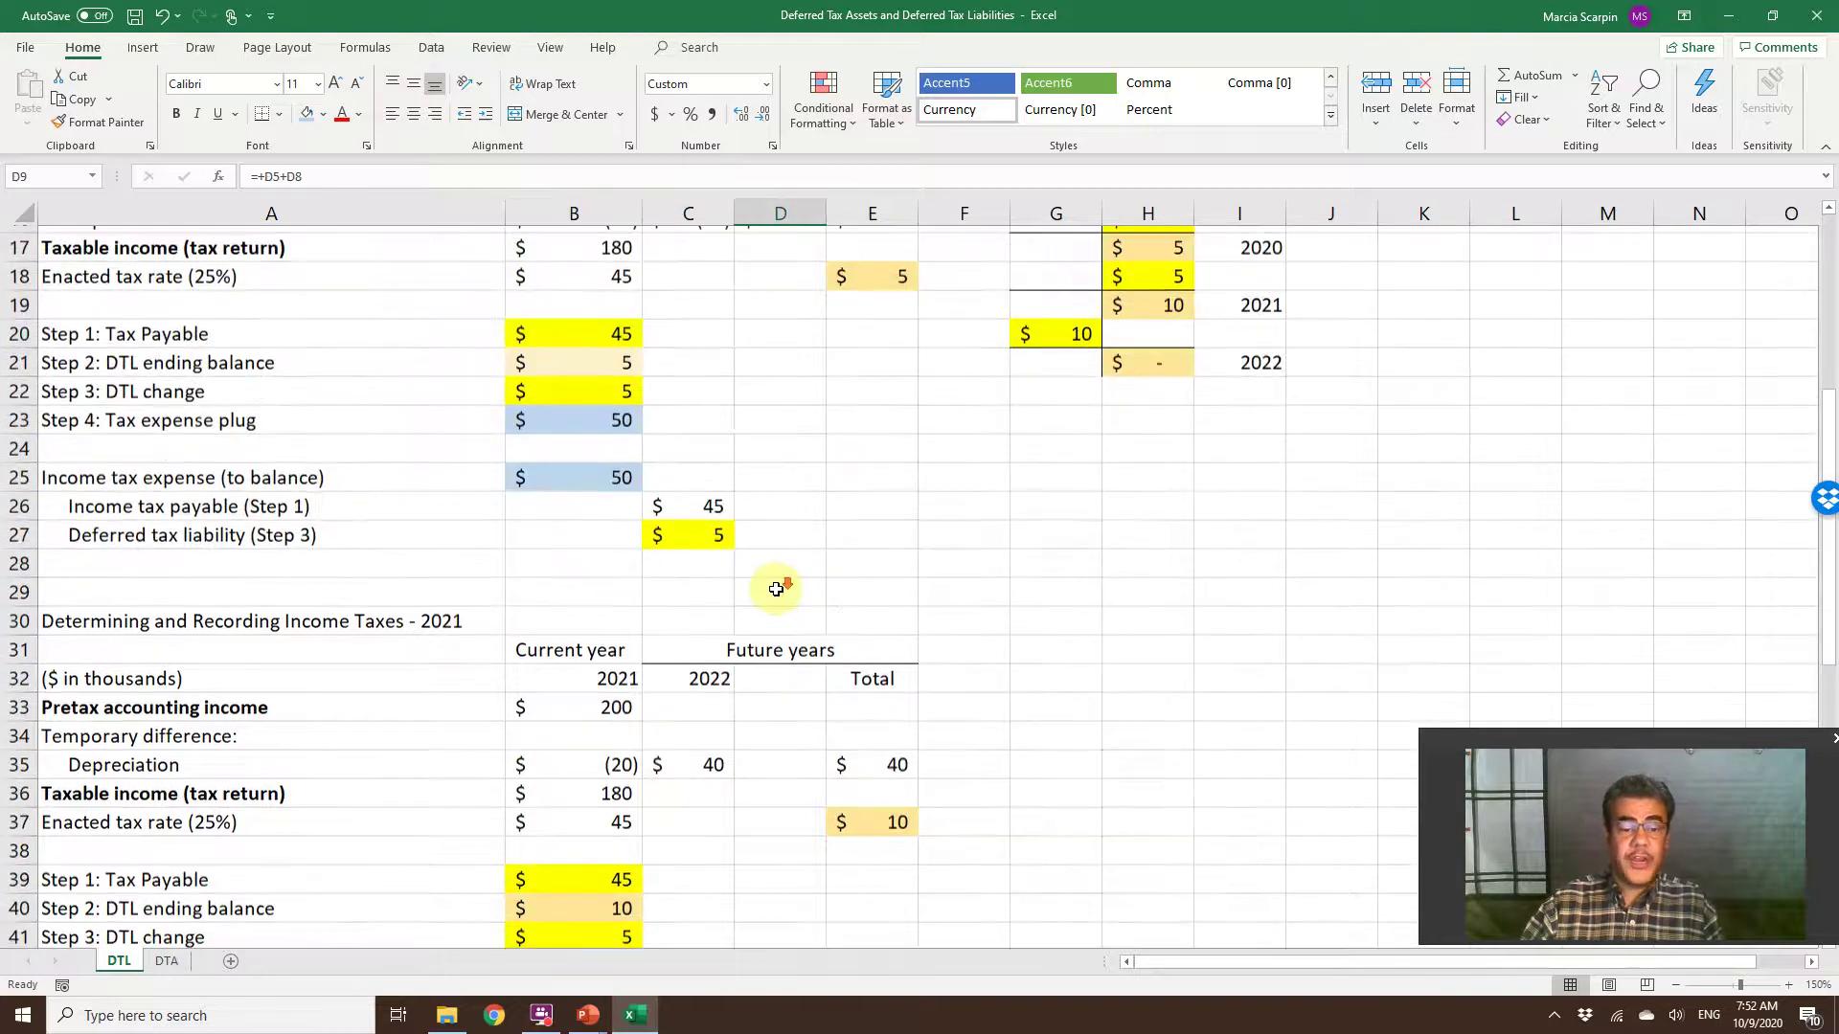
scroll(776, 589, "down", 5)
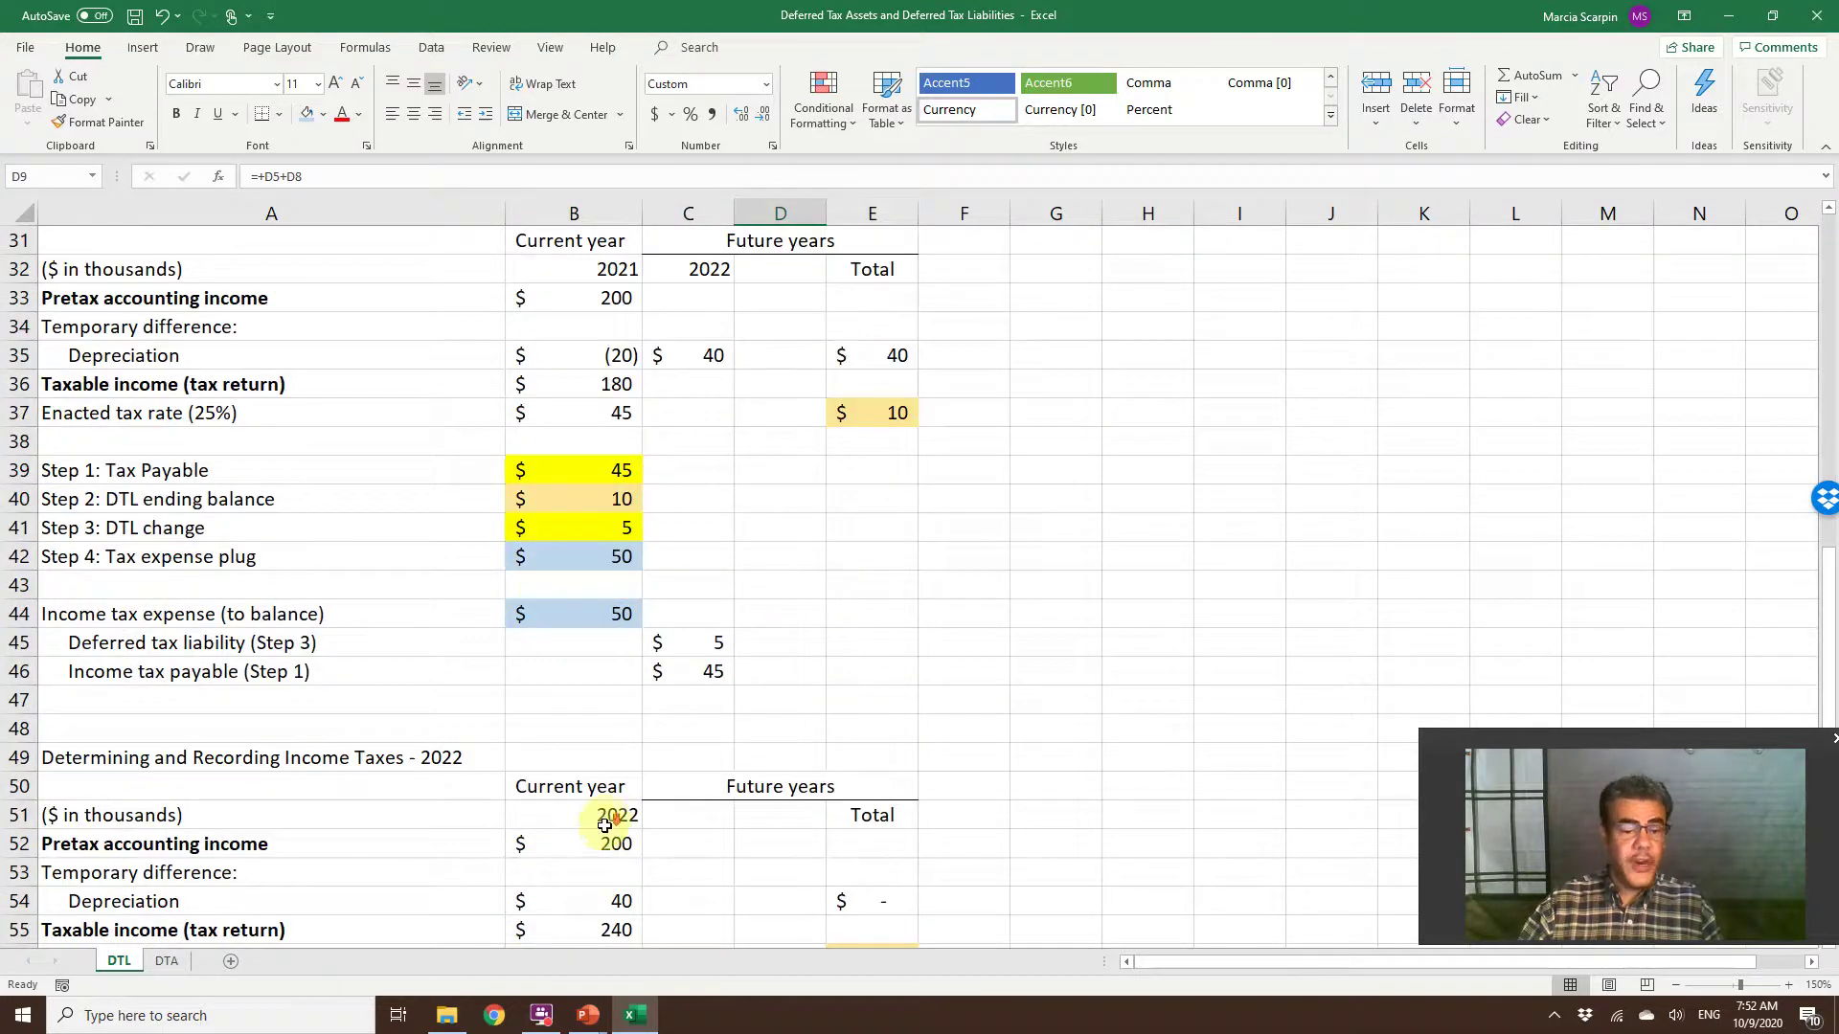
scroll(604, 826, "down", 2)
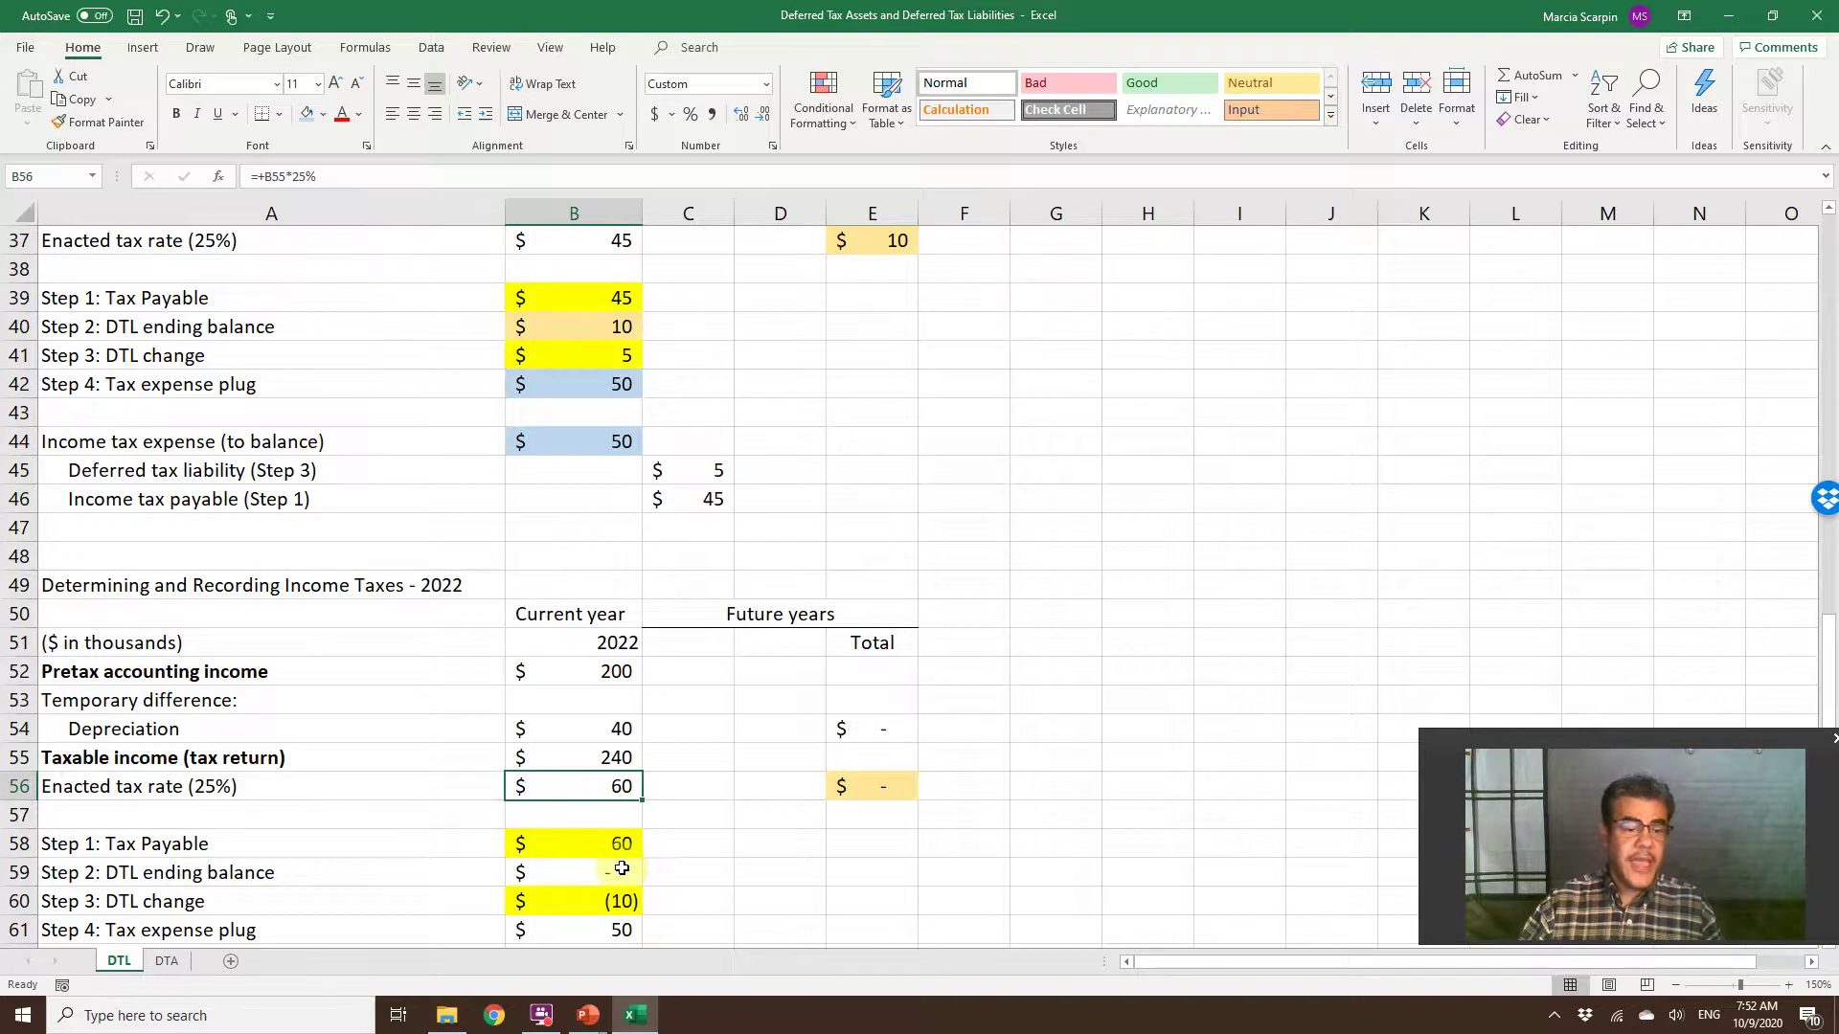
scroll(1005, 686, "up", 10)
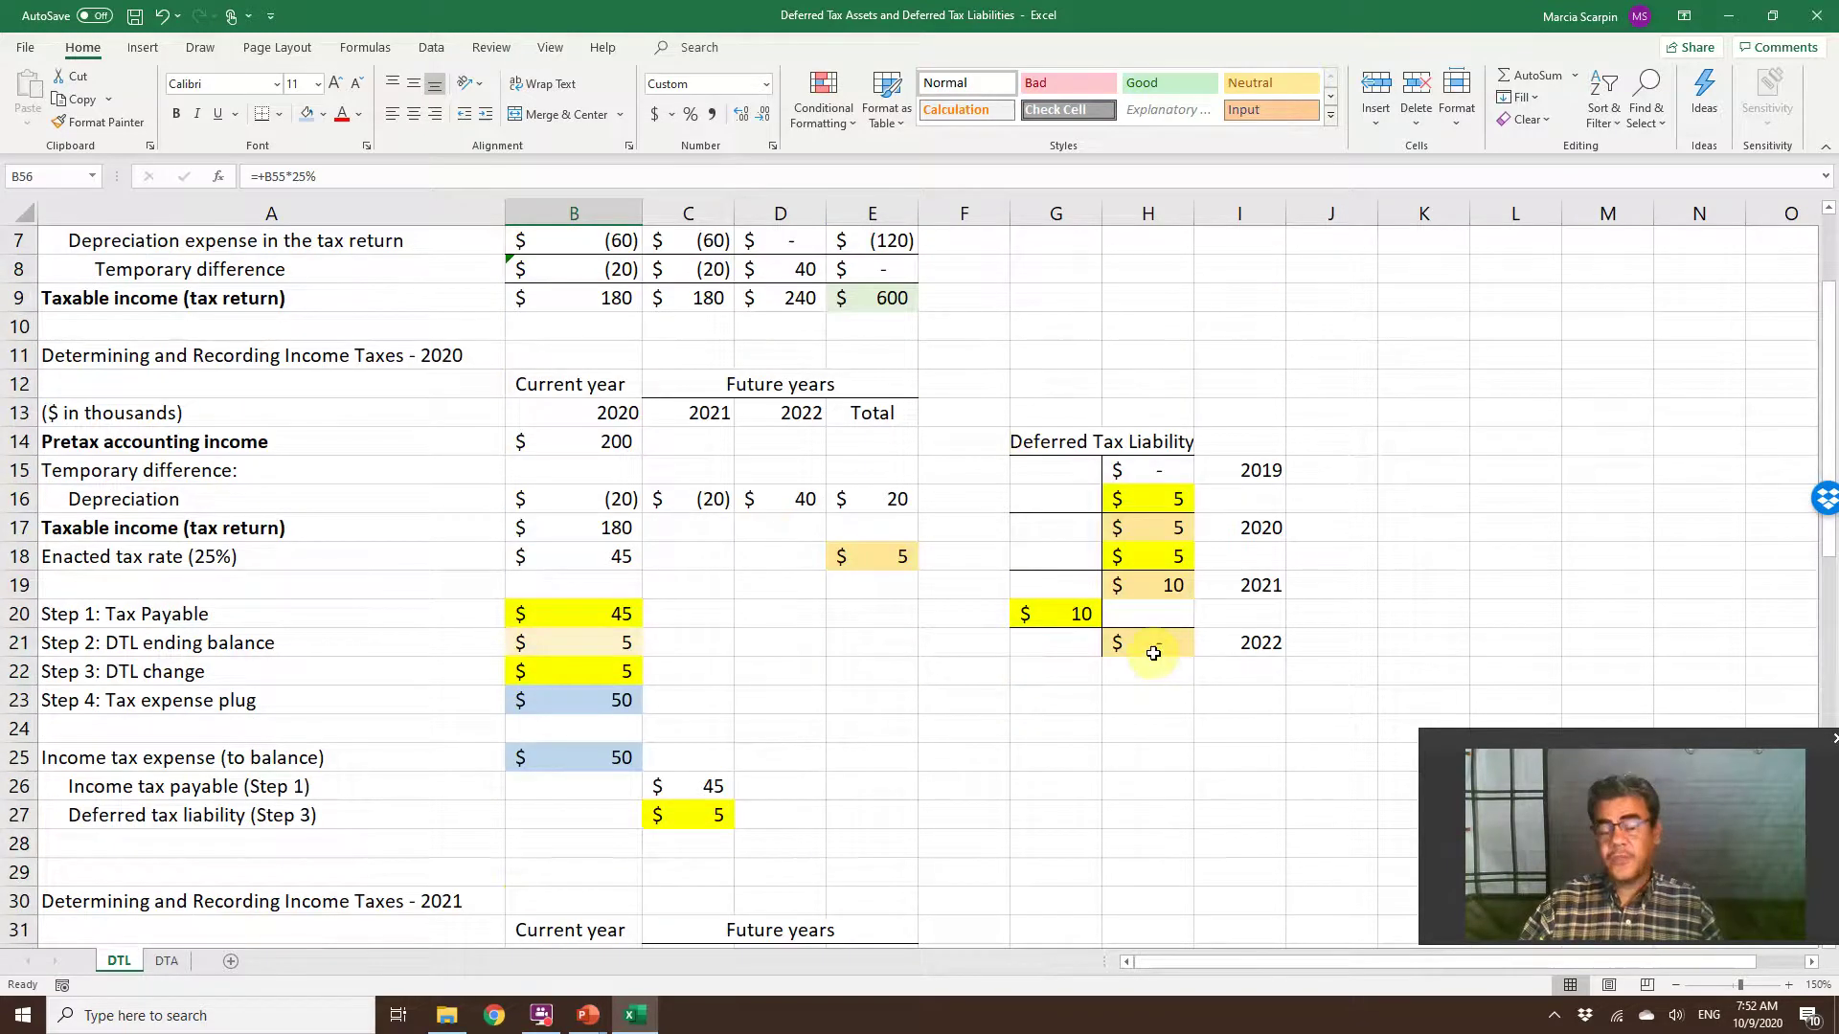
scroll(911, 808, "down", 12)
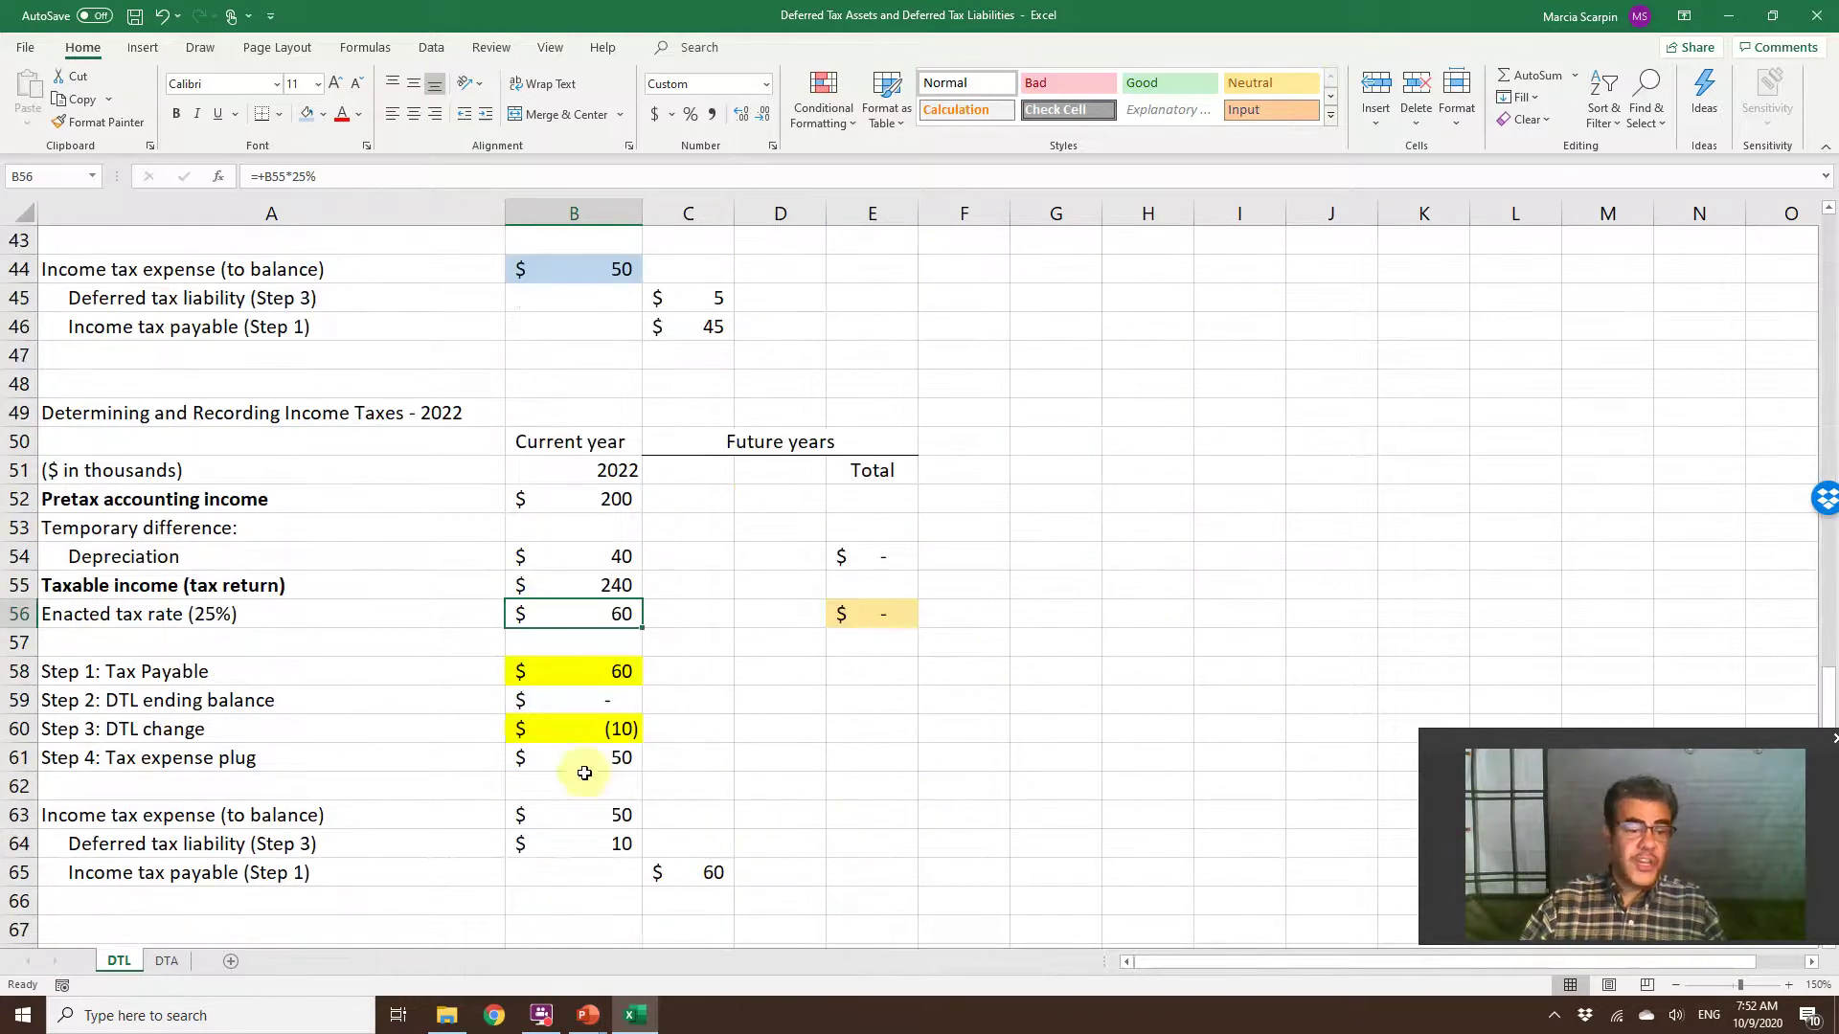
left_click(584, 733)
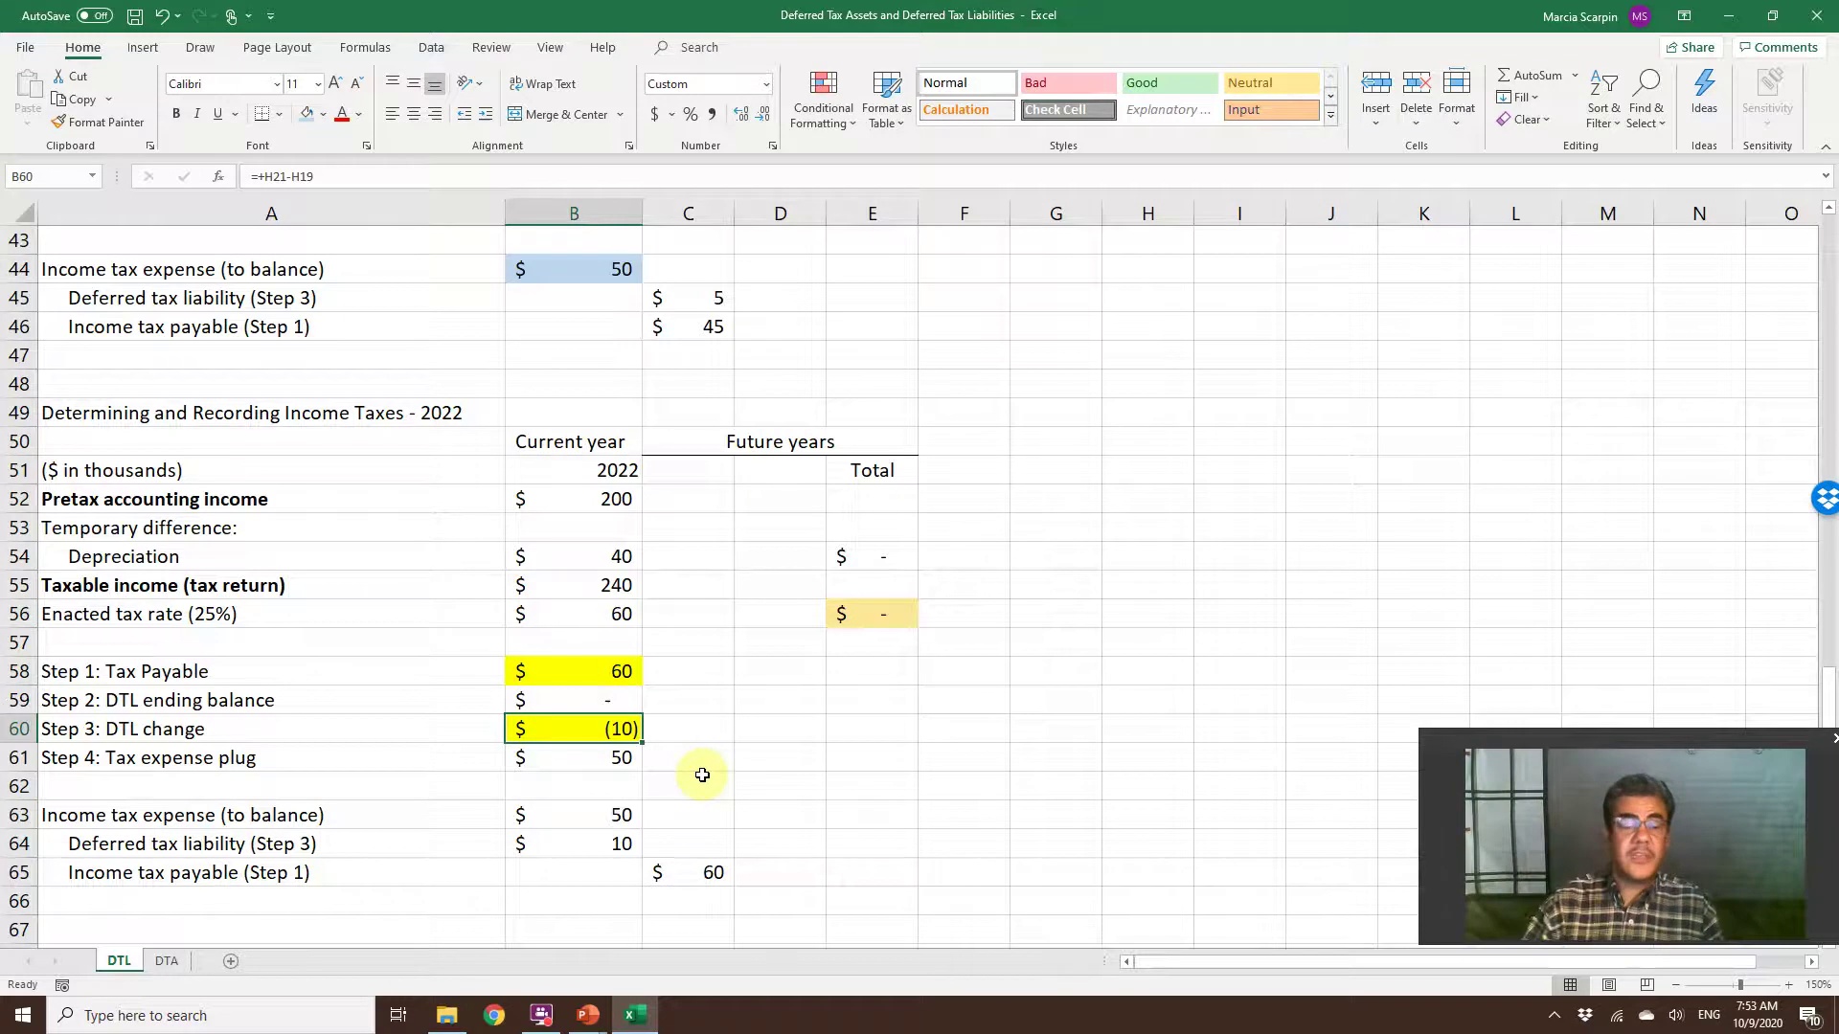
Clear the 2022 Step 4 tax expense plug in B61 and the journal entry amounts in B63:C65.
left_click(580, 753)
key("Delete")
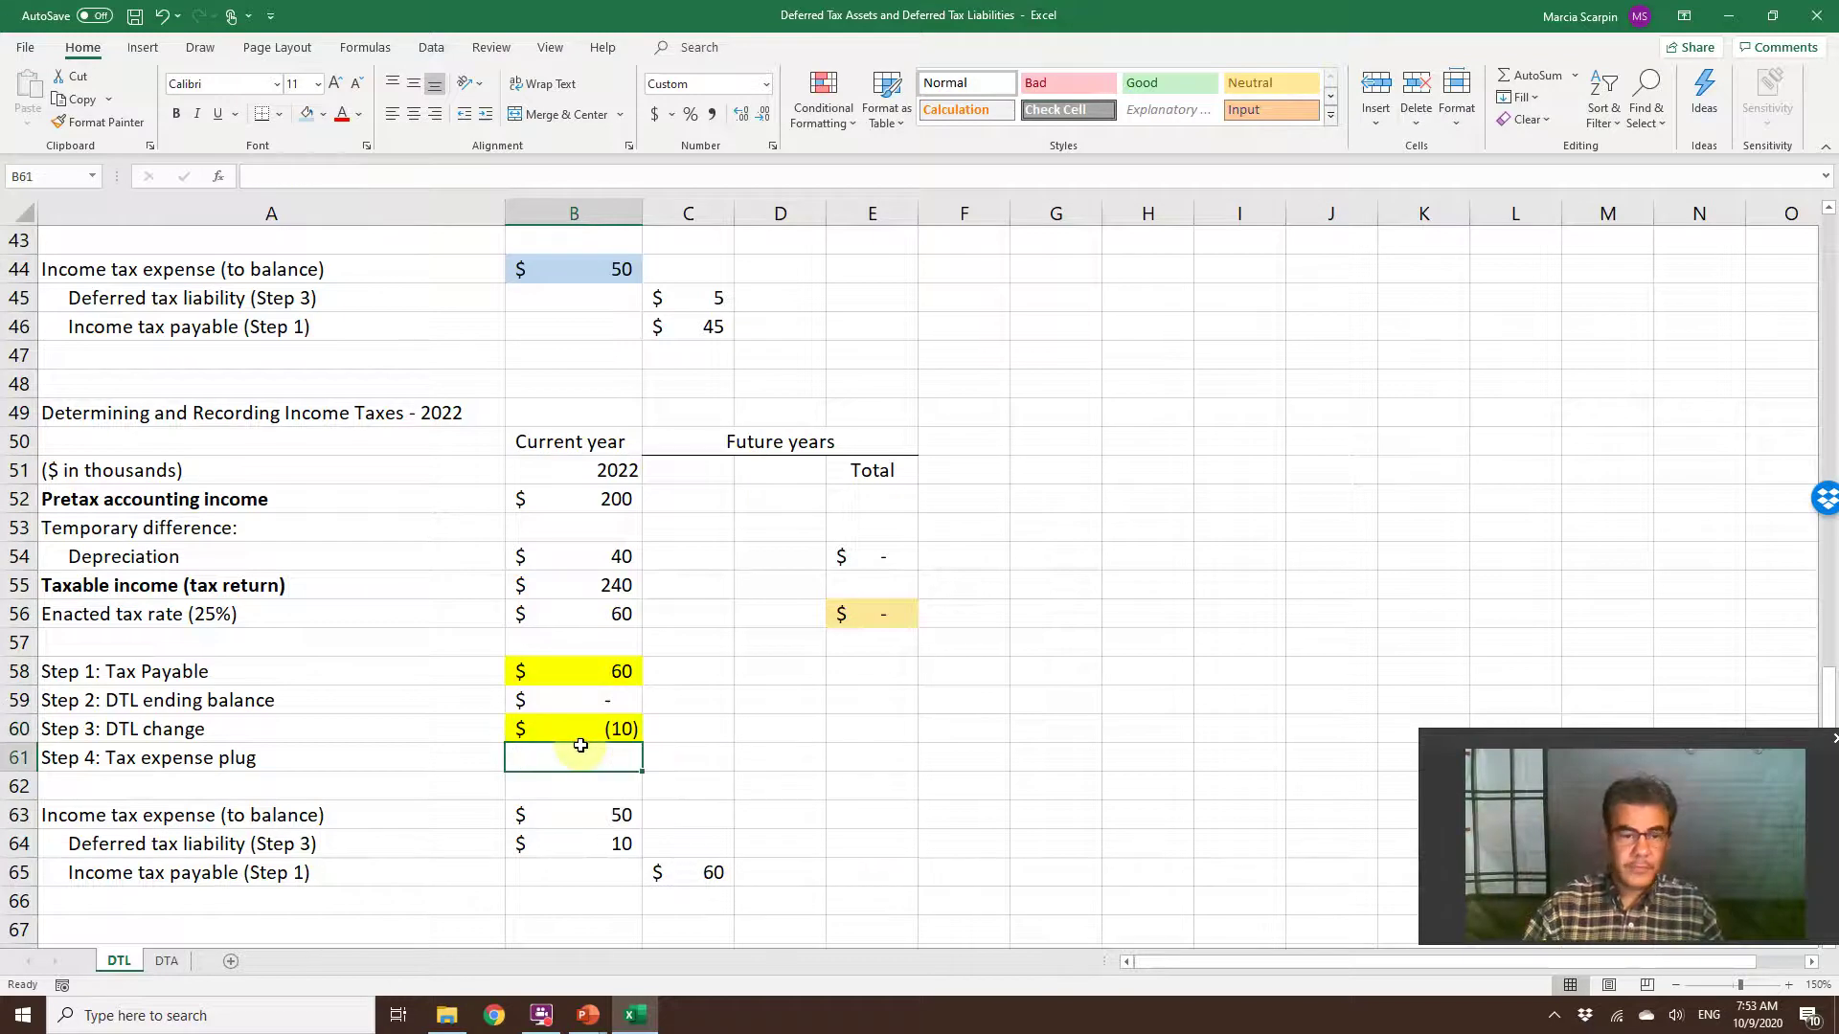
left_click(612, 842)
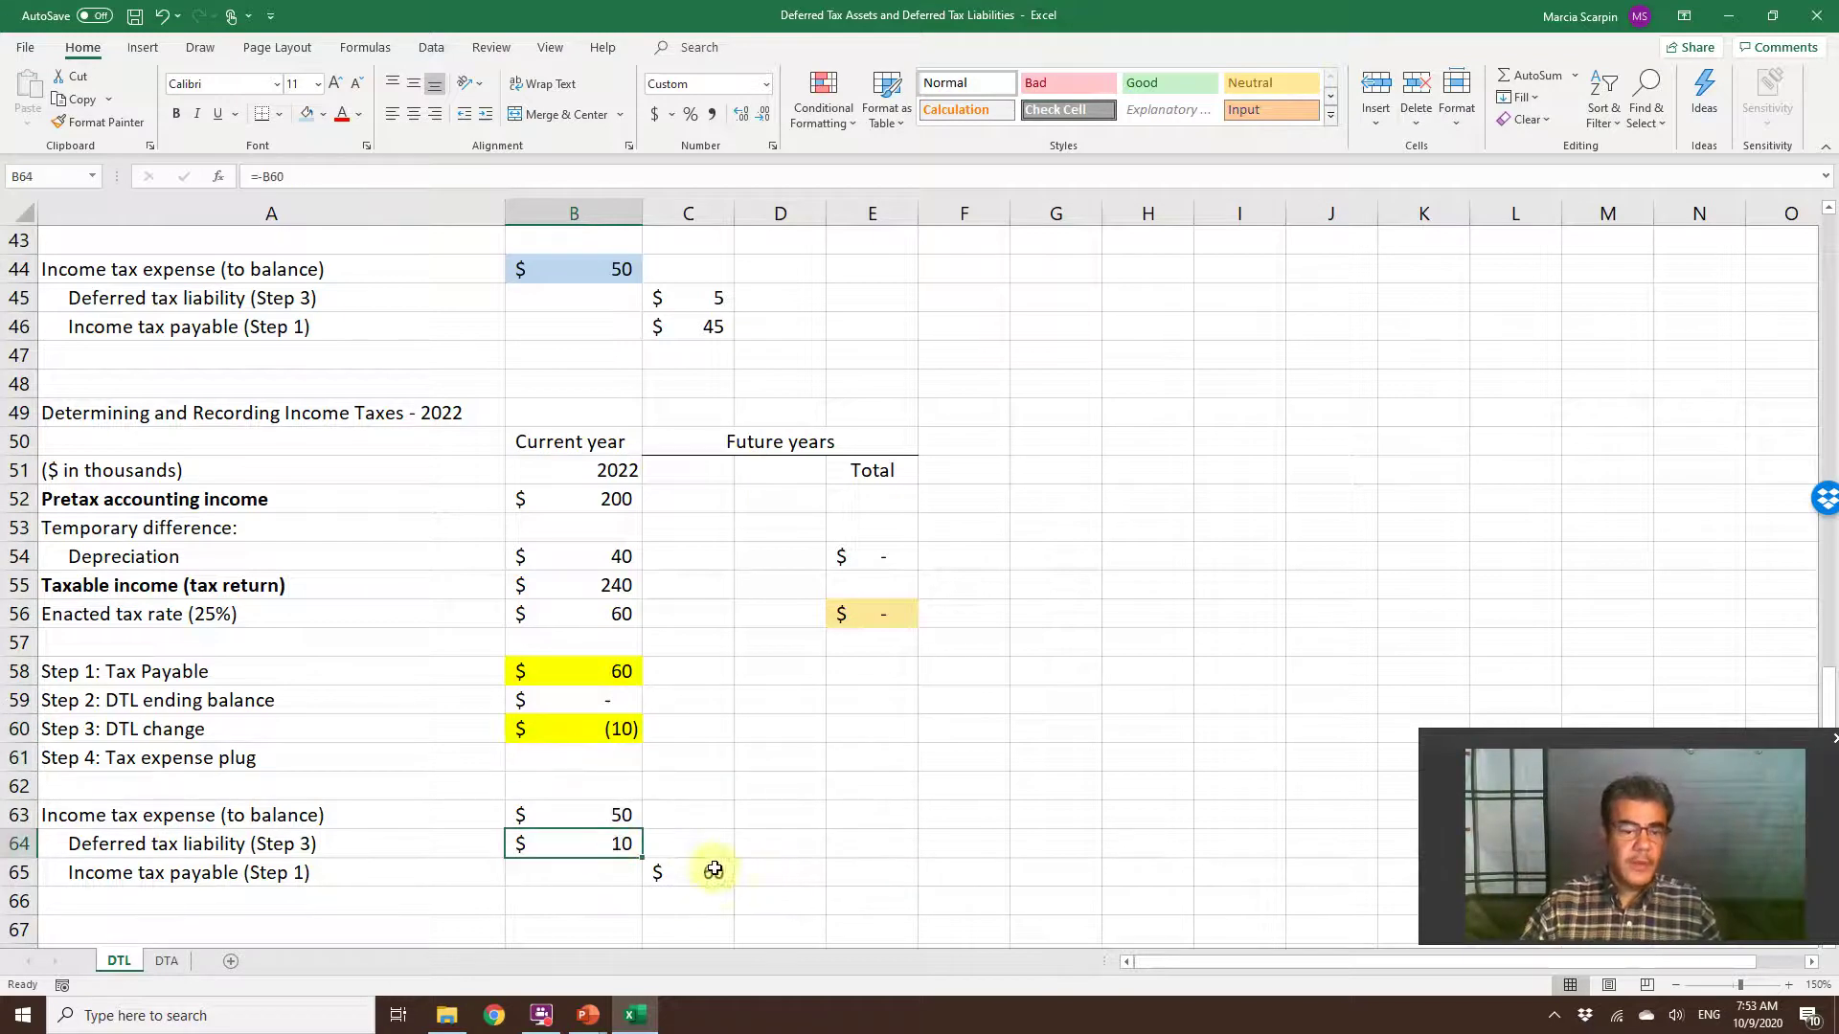
scroll(759, 764, "up", 4)
scroll(761, 765, "up", 5)
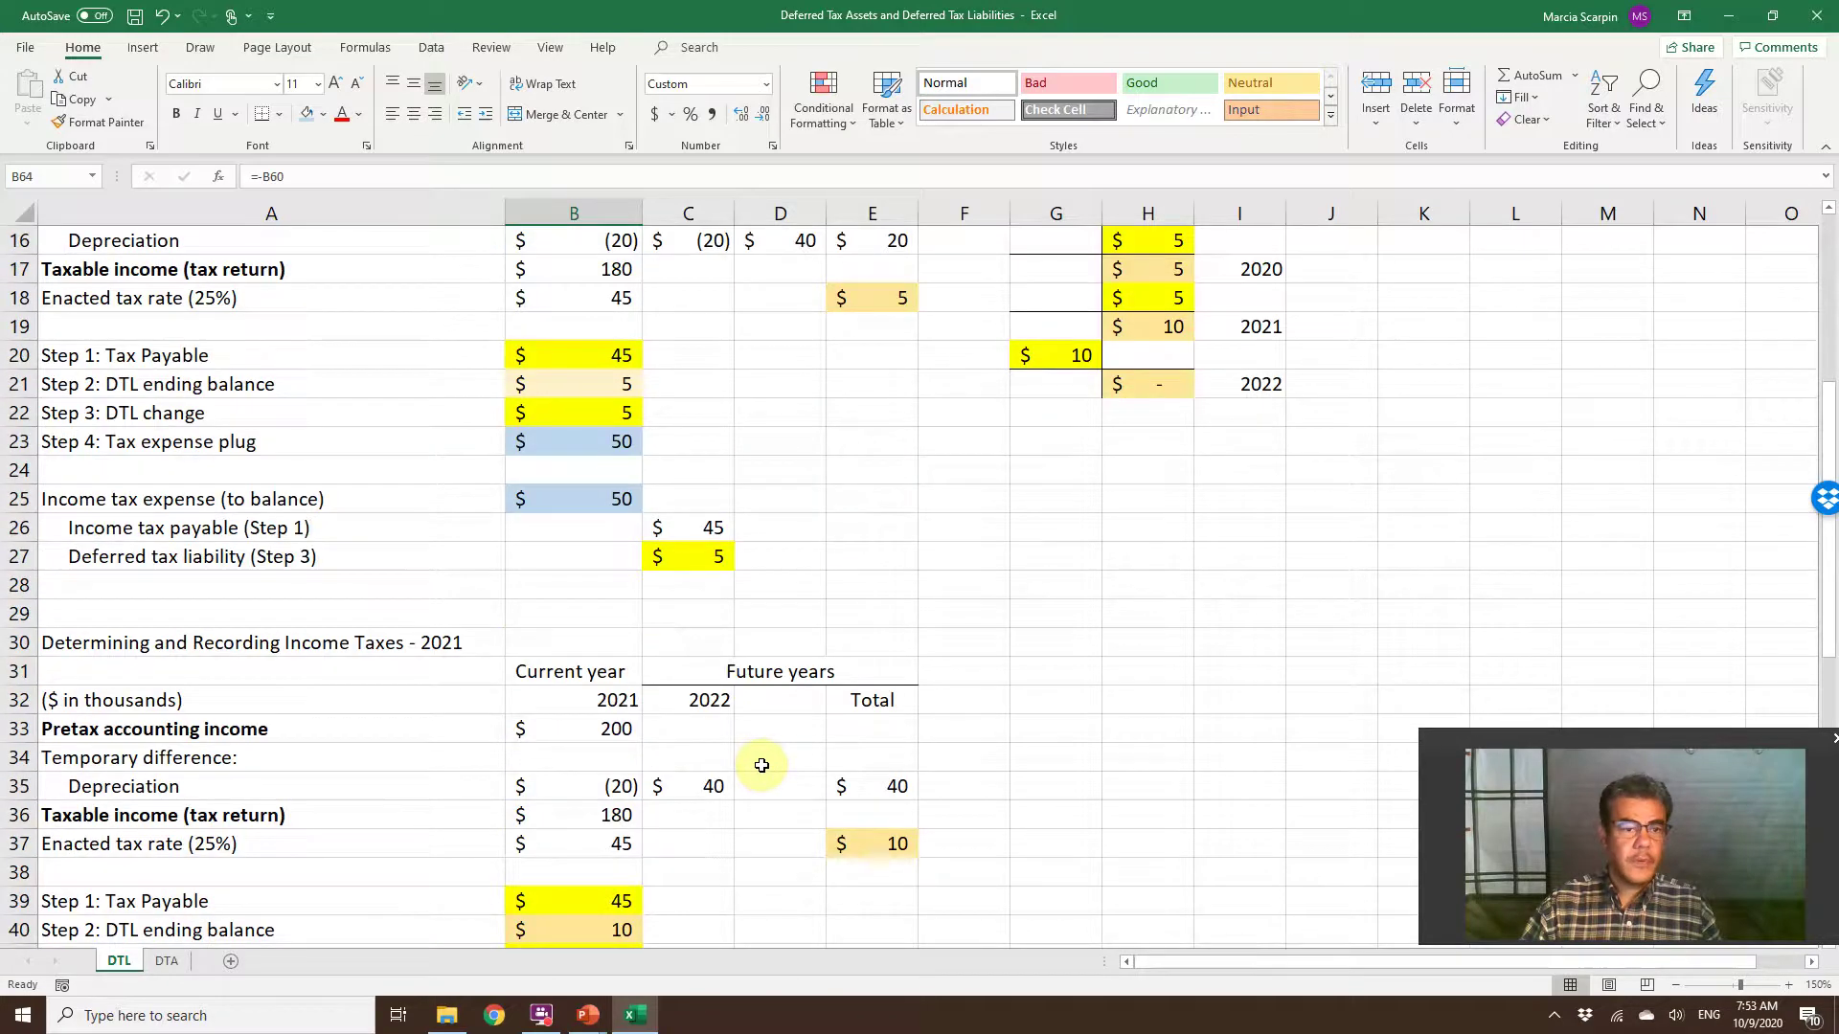
scroll(761, 766, "down", 5)
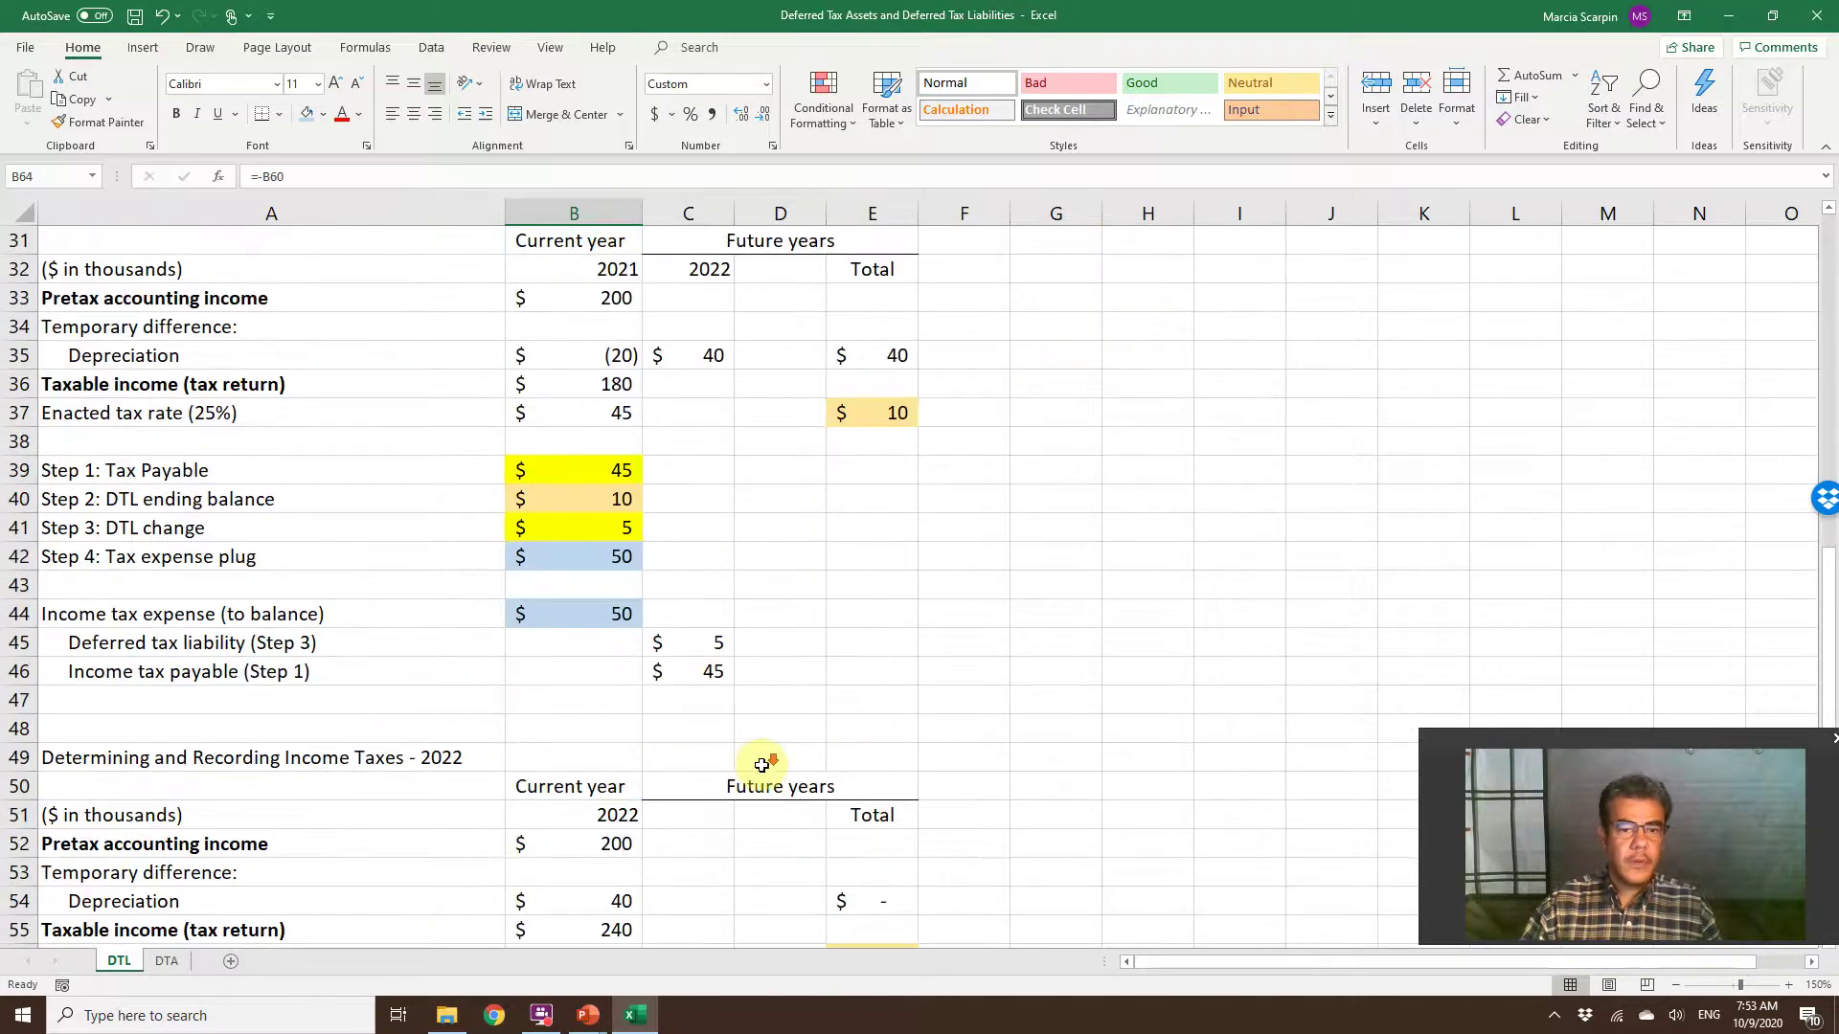
scroll(762, 765, "down", 5)
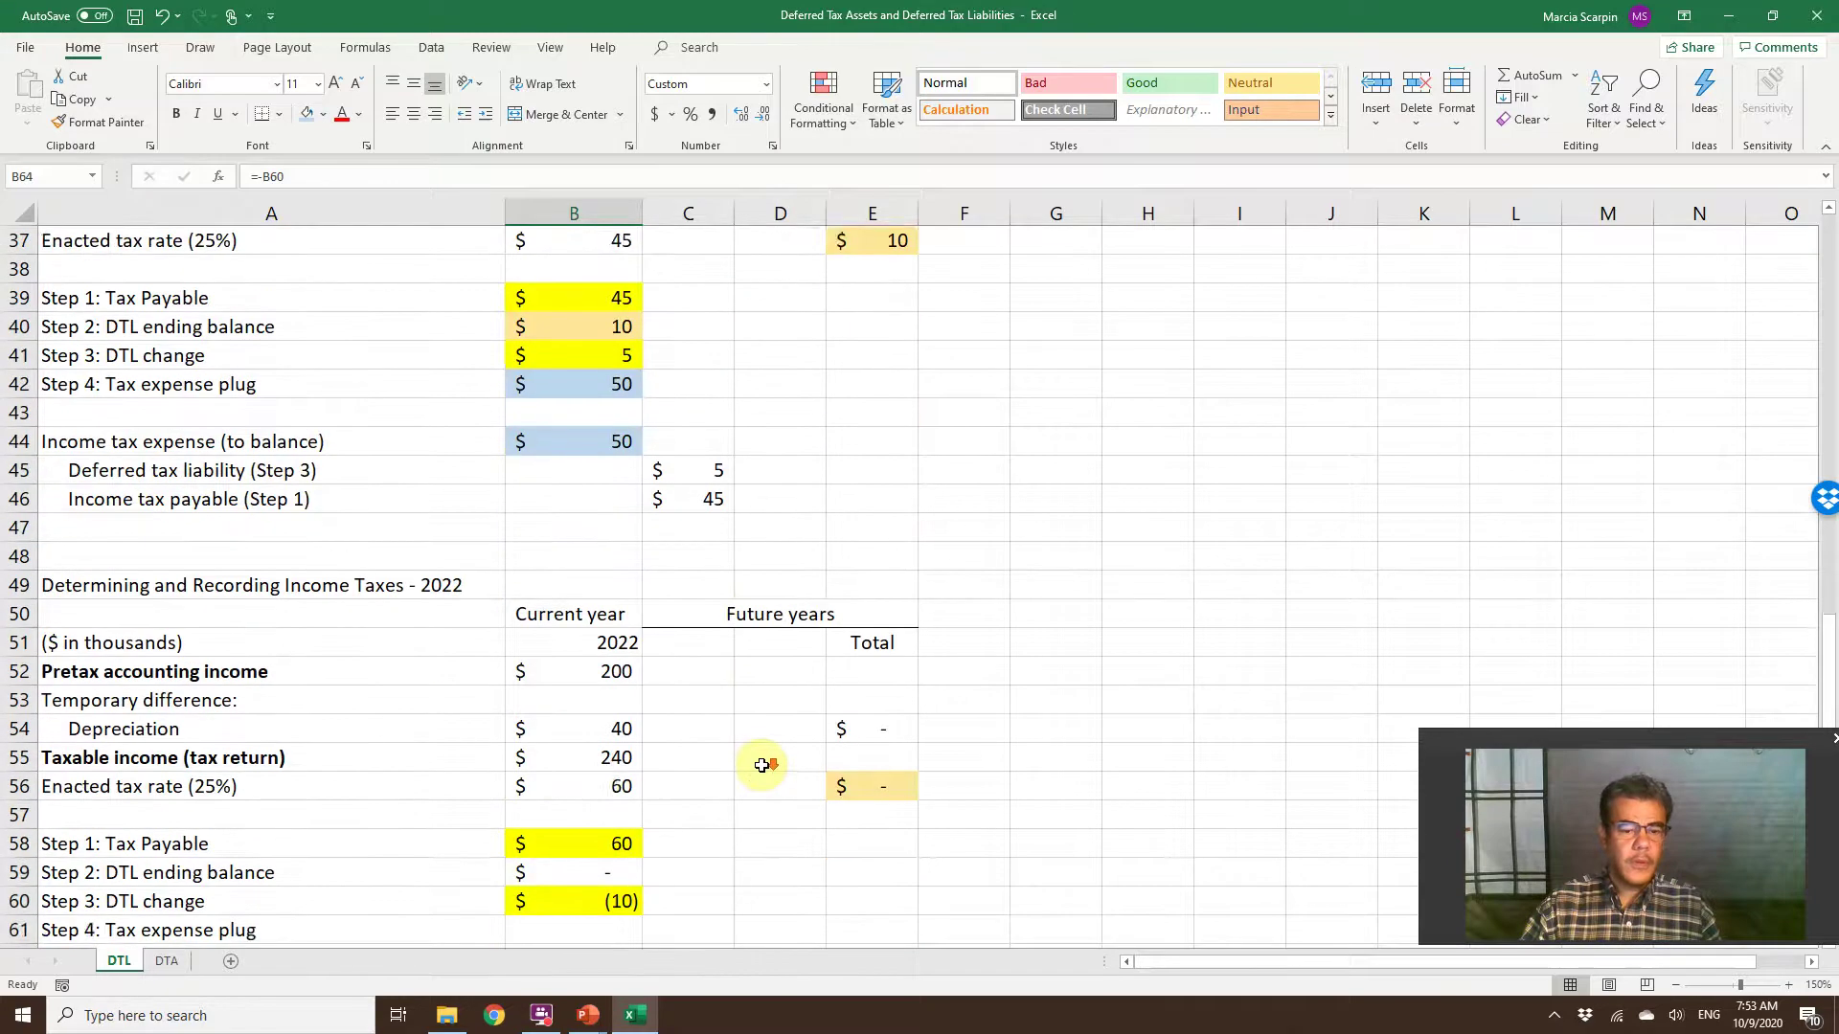
key("Up")
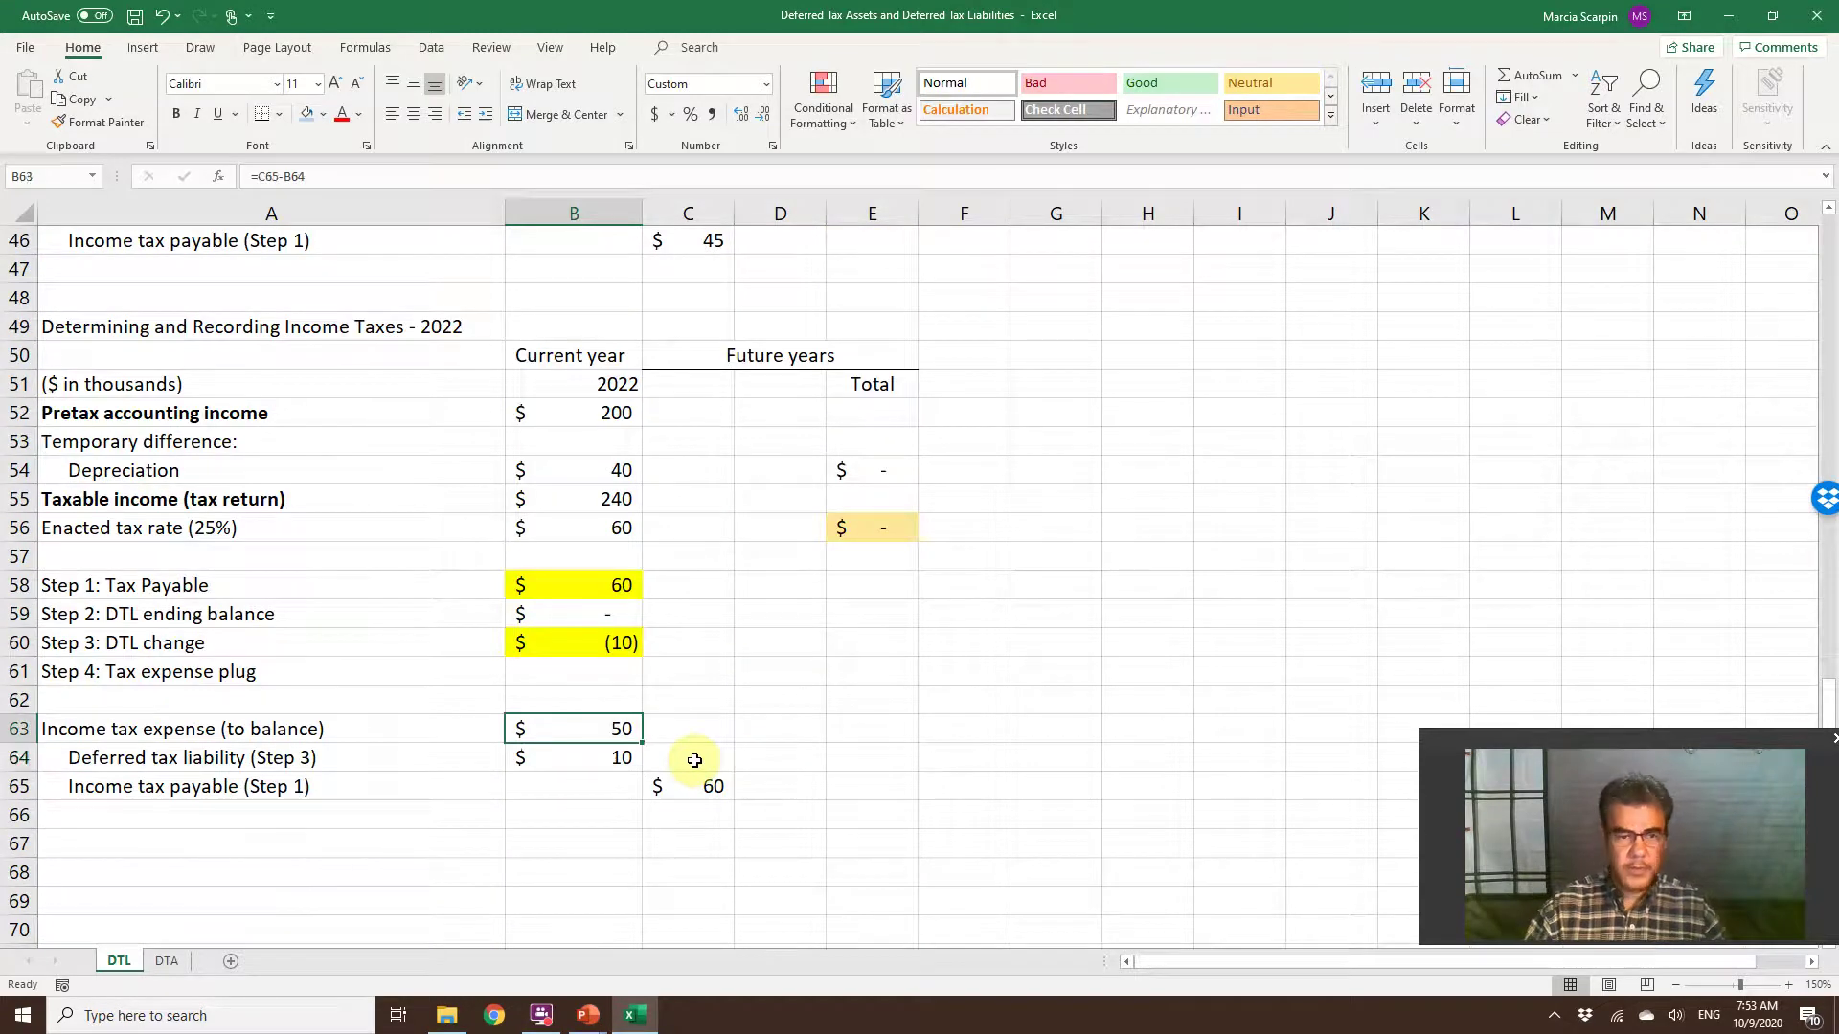
key("shift+Down")
key("shift+Down")
key("shift+Right")
key("Delete")
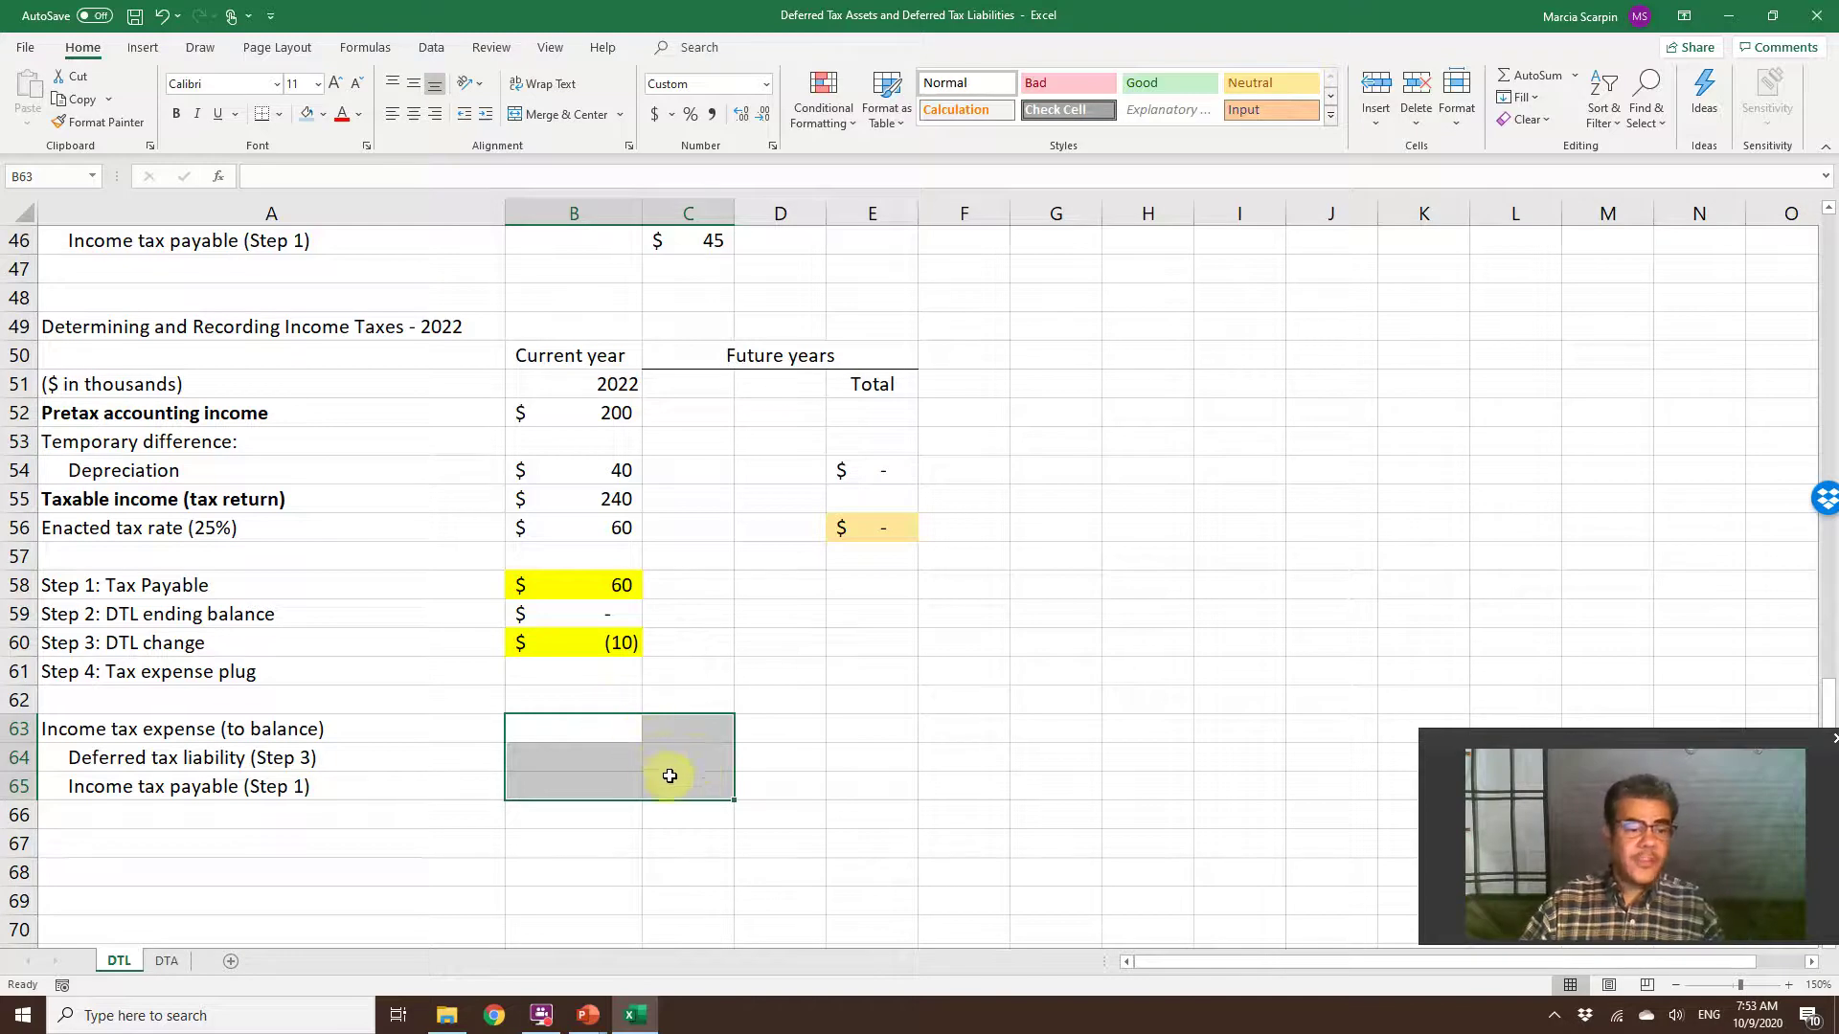
Enter a formula in B64 that debits the 2022 deferred tax liability with the negative of the Step 3 DTL change in B60.
key("Down")
scroll(1170, 648, "up", 12)
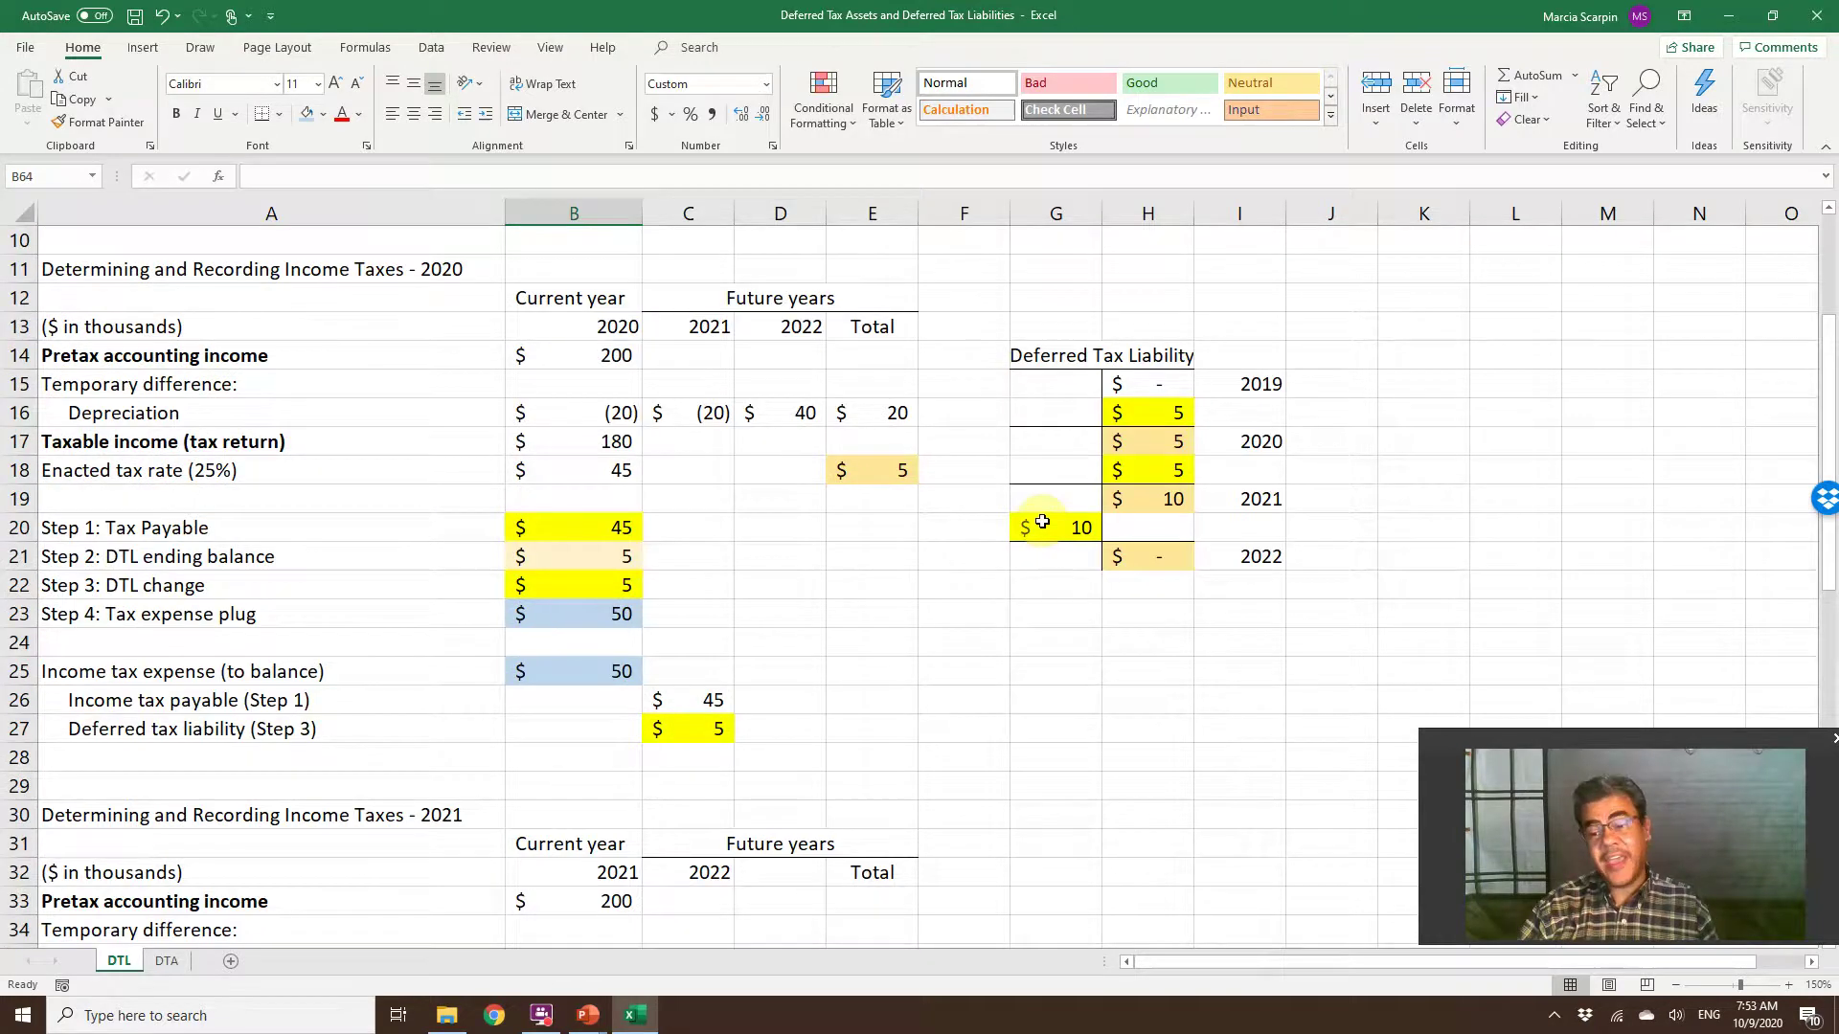
scroll(1042, 522, "down", 11)
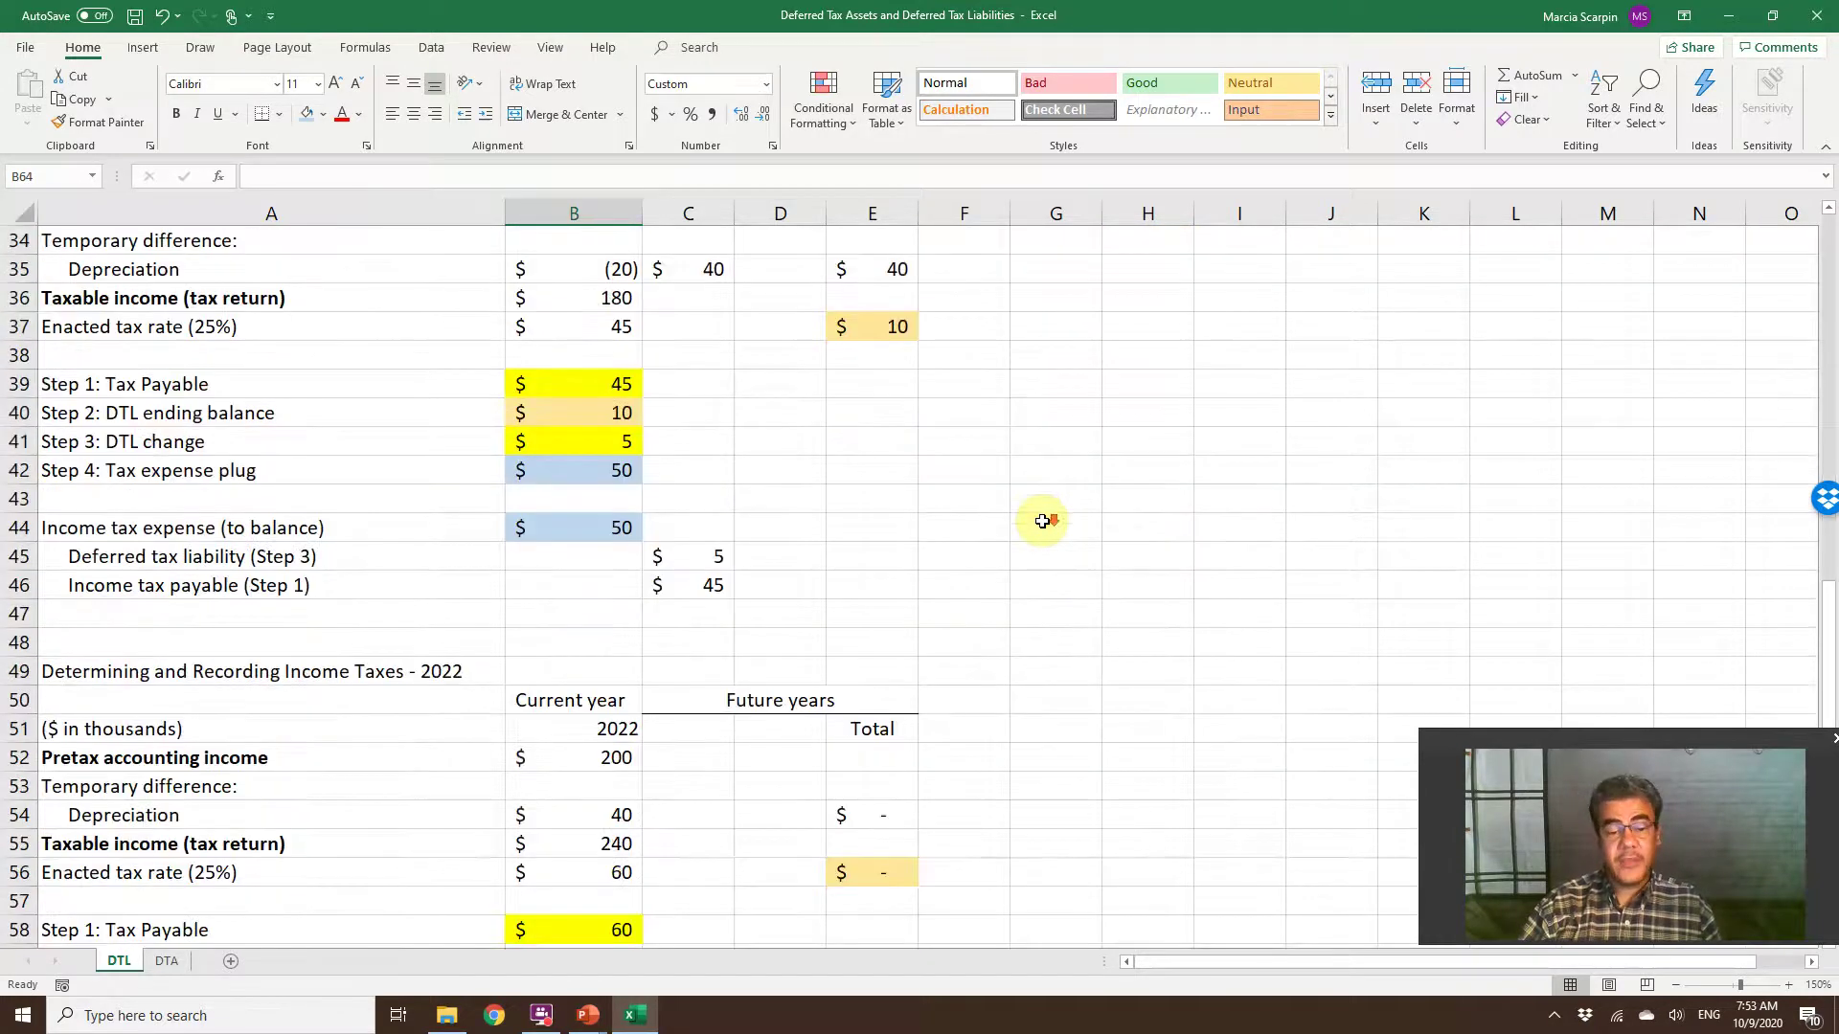
type("-")
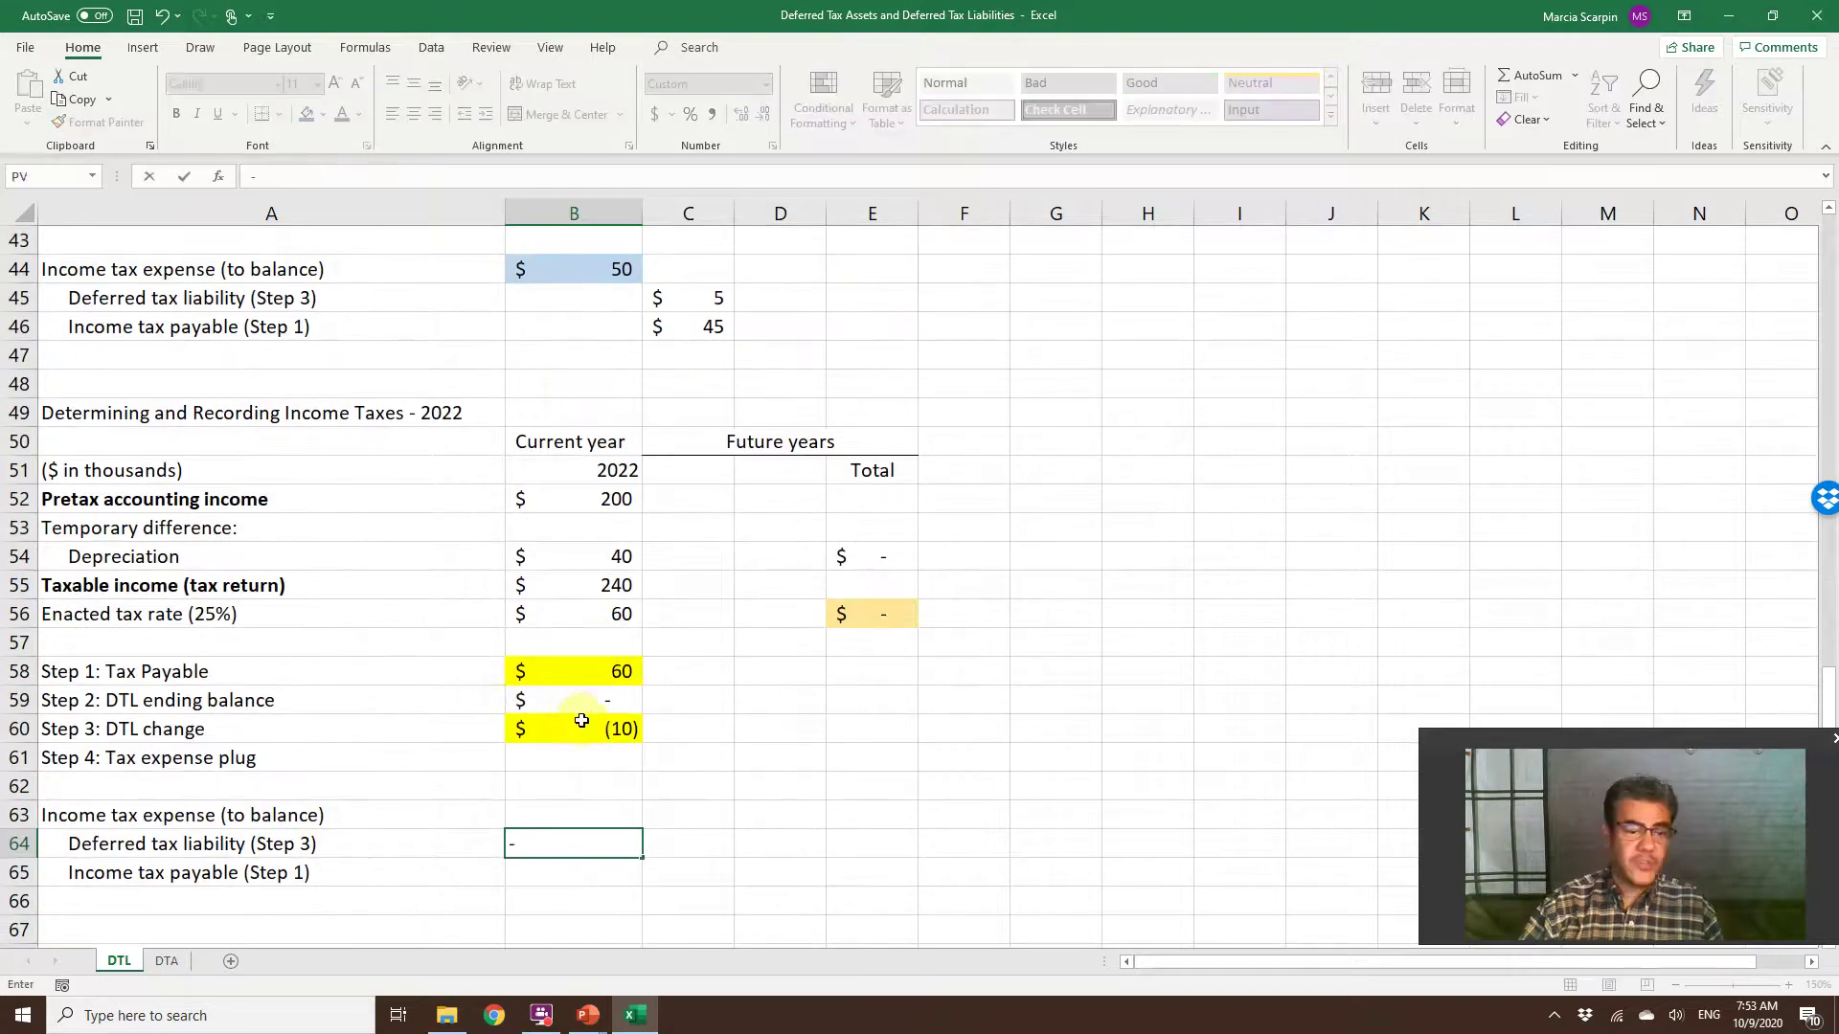
left_click(580, 723)
key("Return")
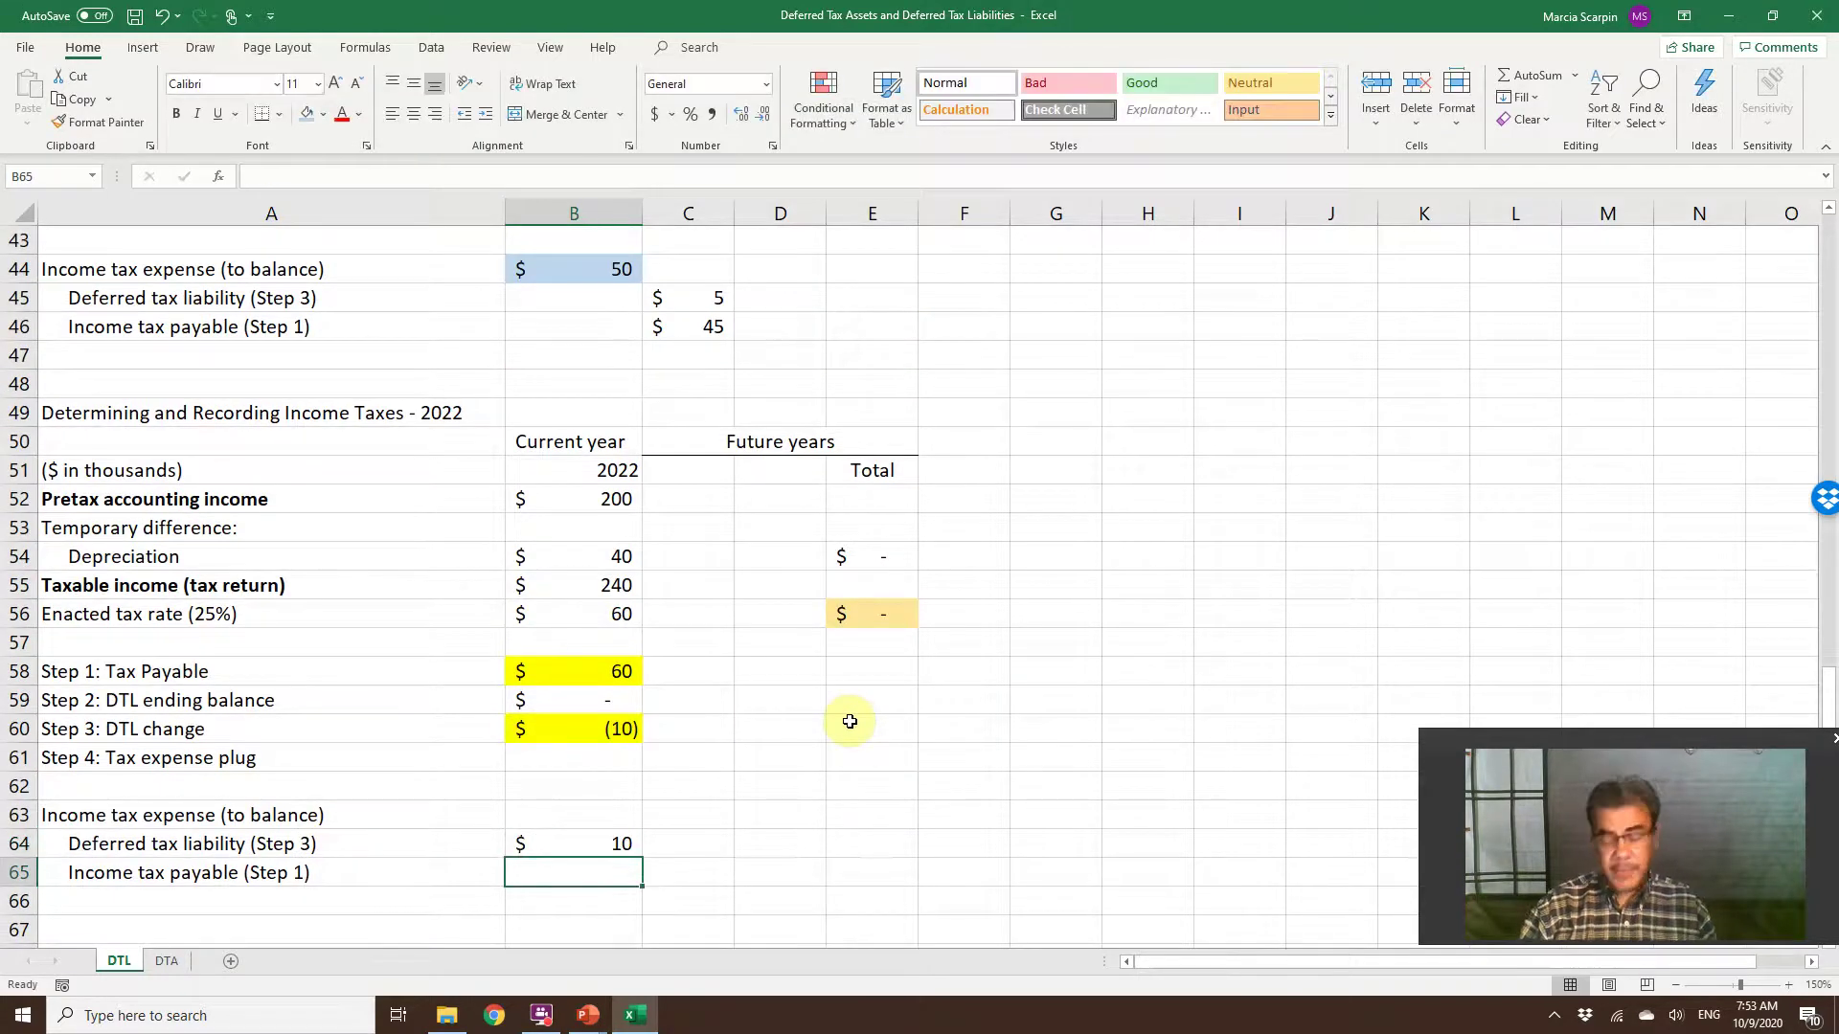
Enter a formula in C65 that links the 2022 income tax payable to the Step 1 tax payable in B58.
key("Tab")
type("+")
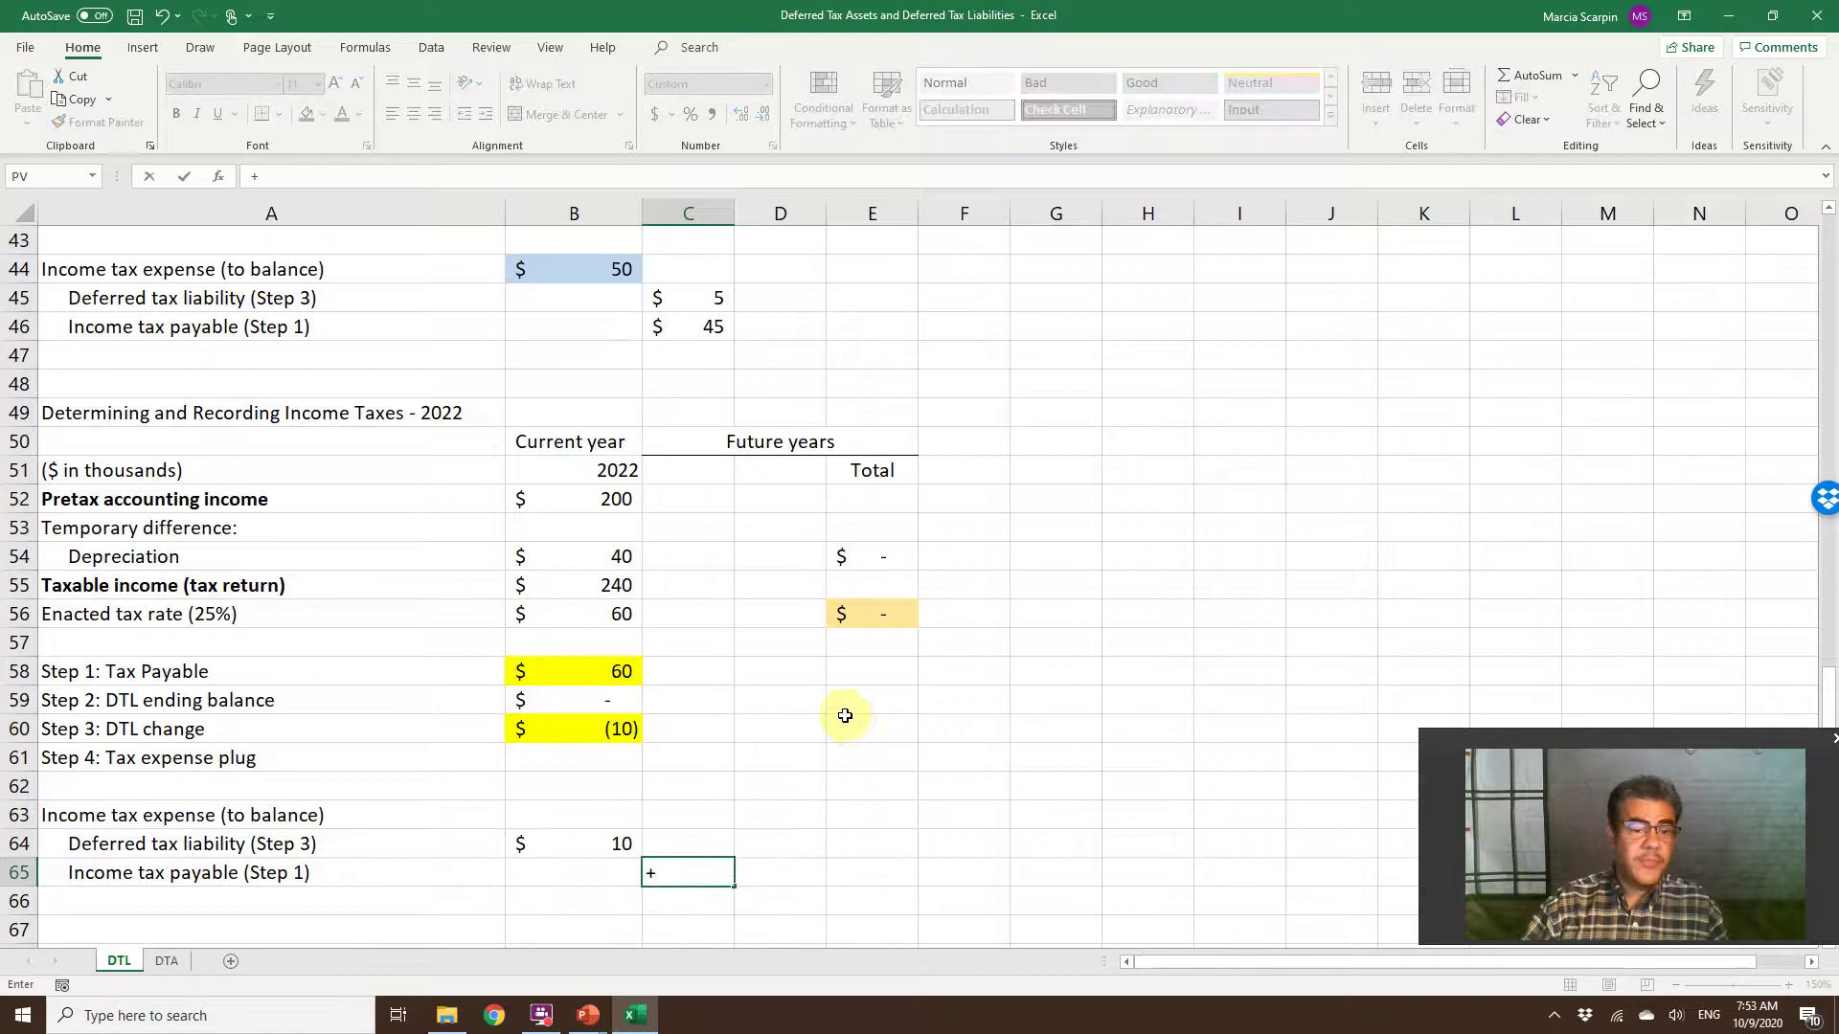
left_click(599, 660)
key("Return")
key("Up")
key("Up")
key("Up")
key("Left")
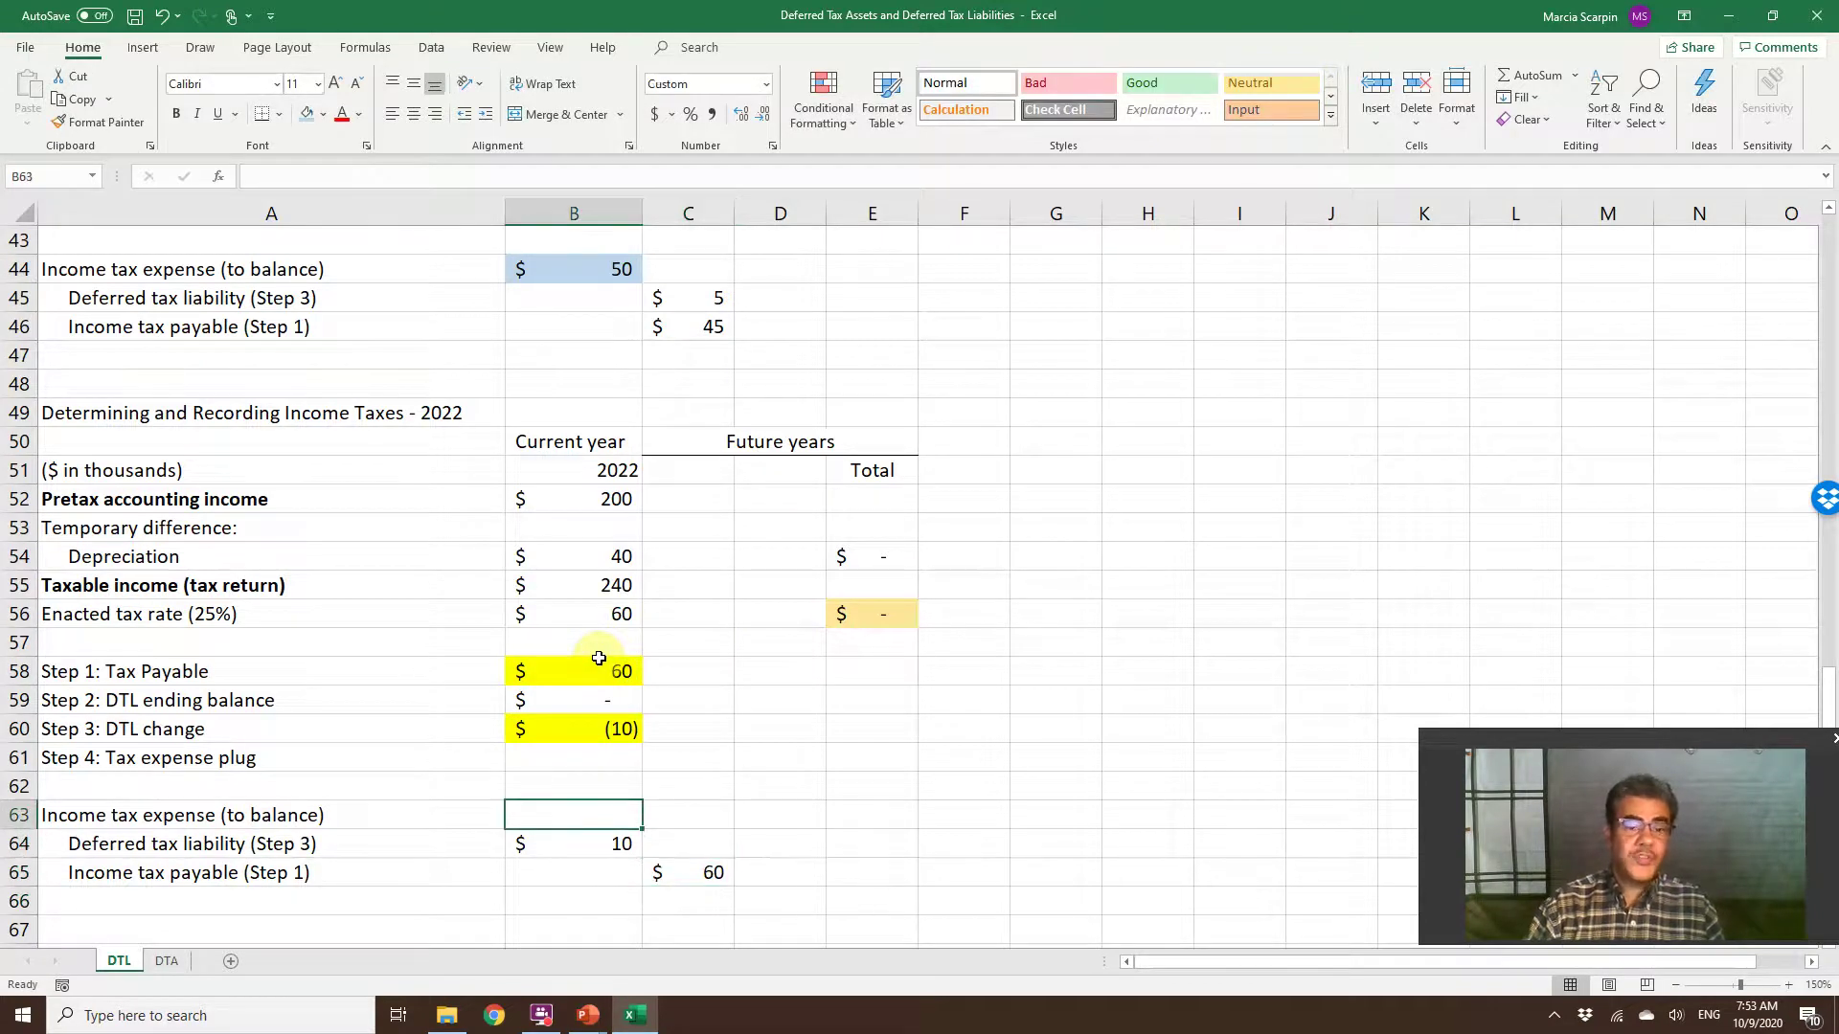
type("=")
key("Down")
key("Down")
key("Right")
type("-")
key("Up")
key("Left")
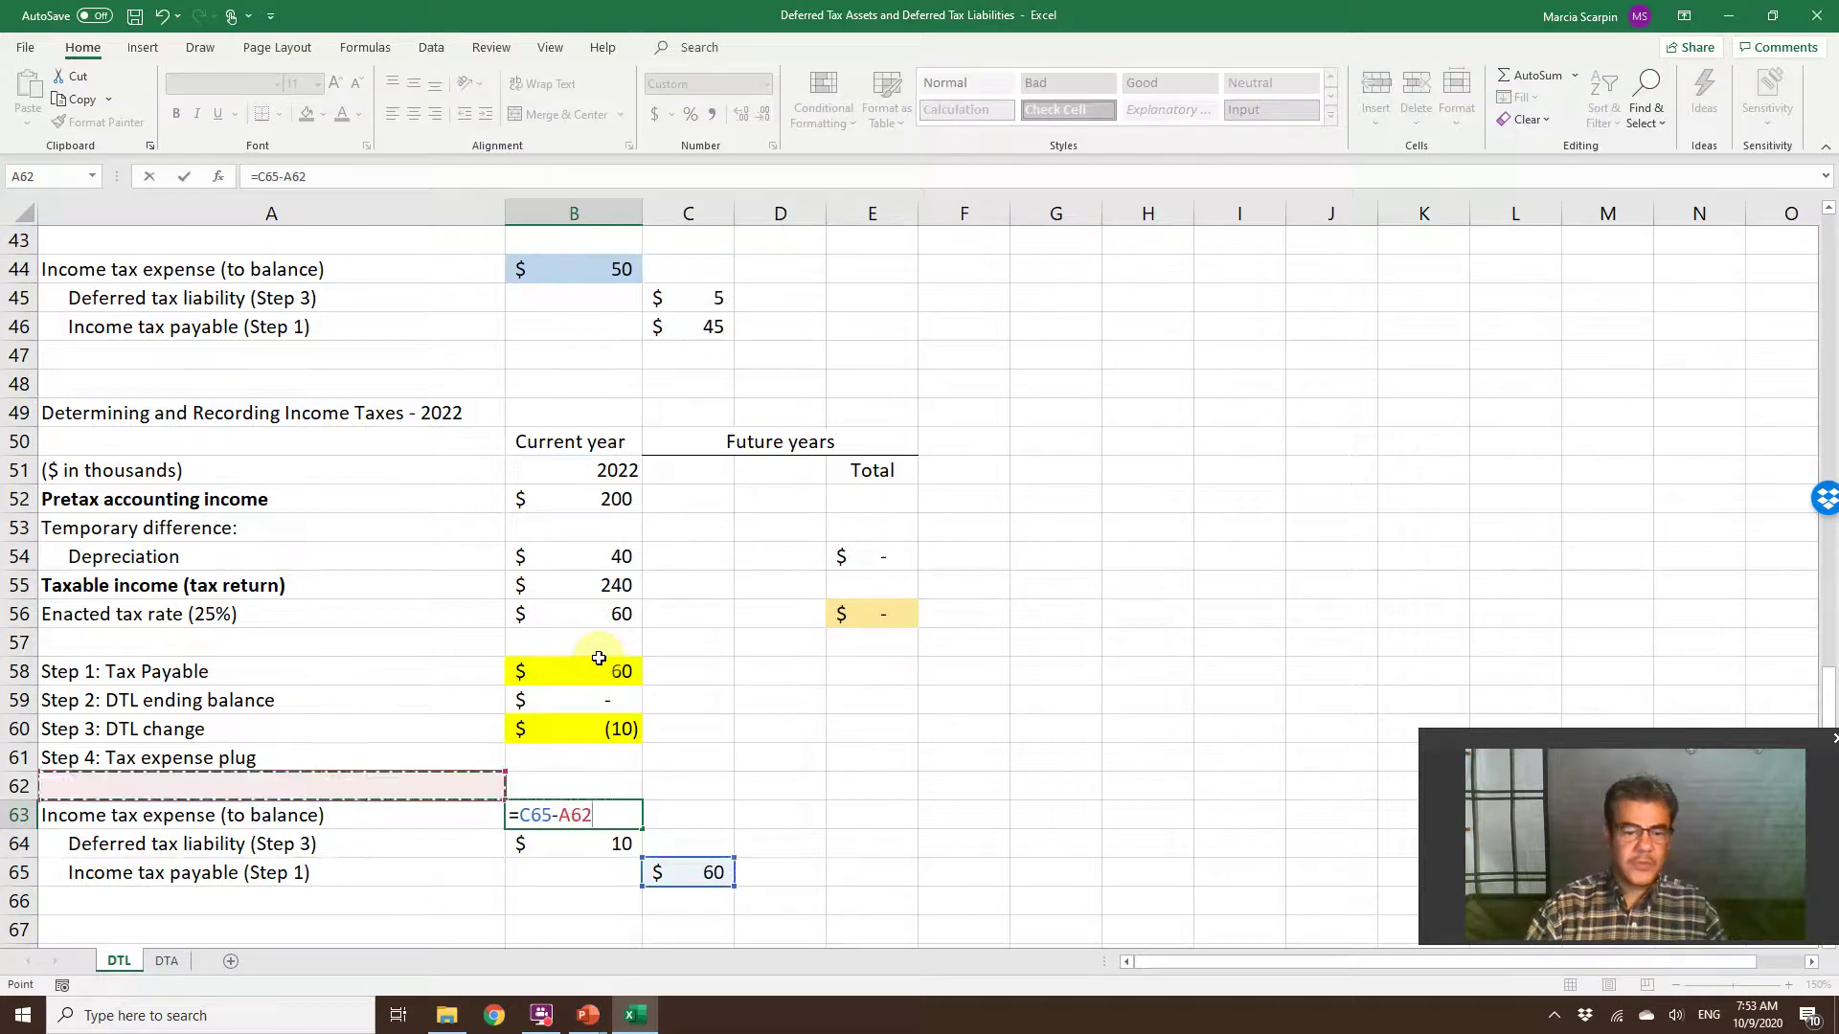
key("Right")
key("Down")
key("Down")
key("Down")
key("Return")
Enter =+C65-B64 in B63 to balance the 2022 income tax expense, and fill the cell light blue.
key("Up")
type("+")
key("Right")
key("Down")
key("Down")
type("-")
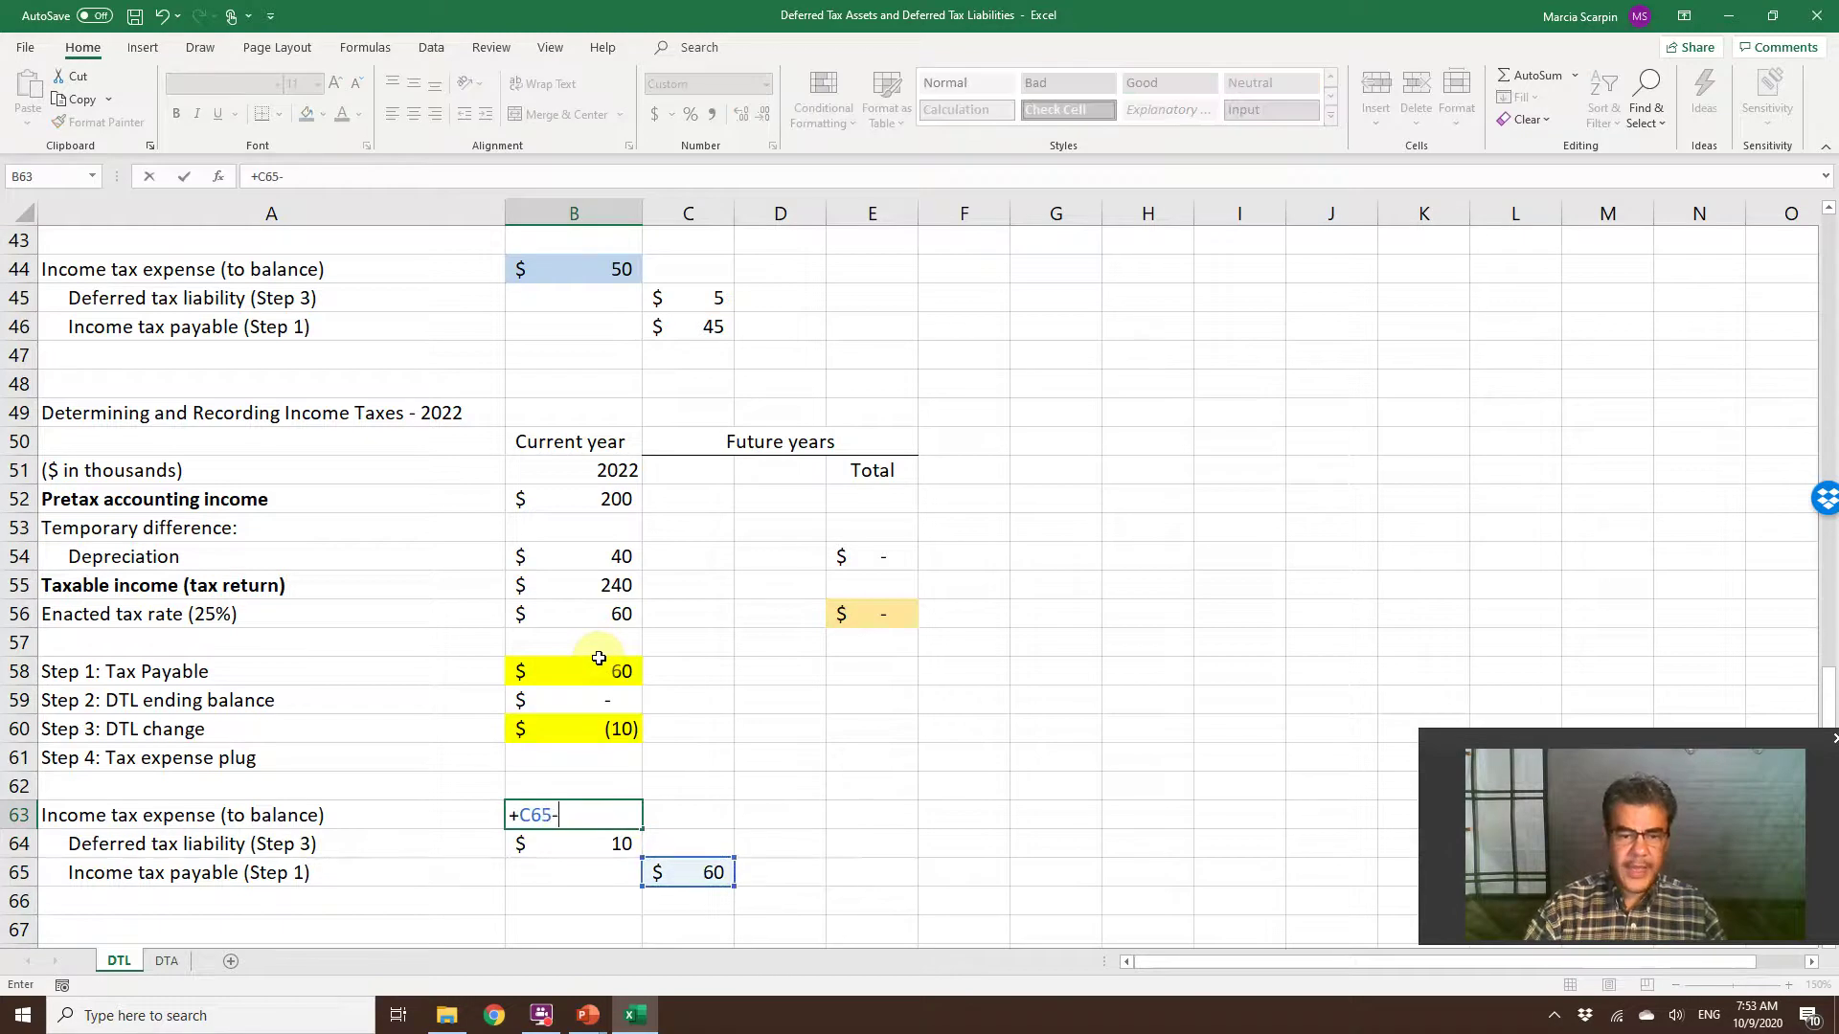
key("Down")
key("Return")
left_click(603, 812)
left_click(298, 119)
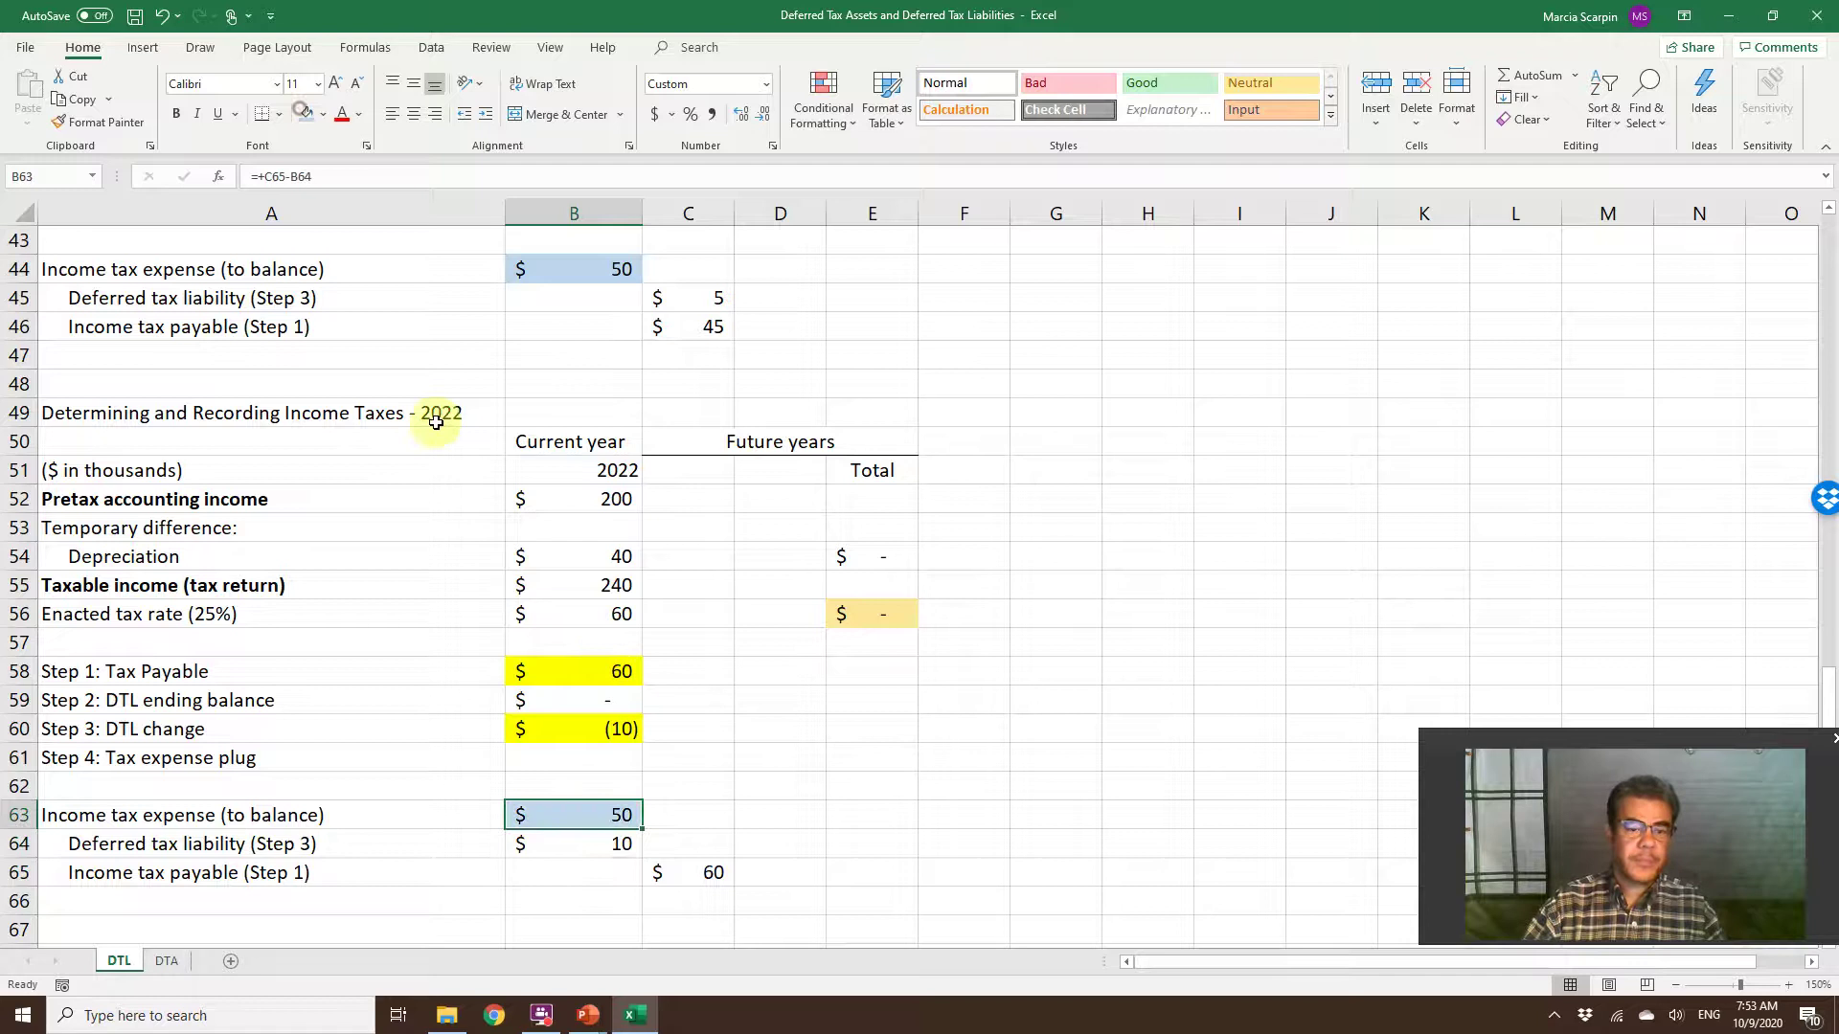
Link the 2022 Step 4 tax expense plug in B61 to B63 and fill the cell light blue.
left_click(599, 753)
type("=+")
key("Down")
key("Down")
key("Return")
key("Up")
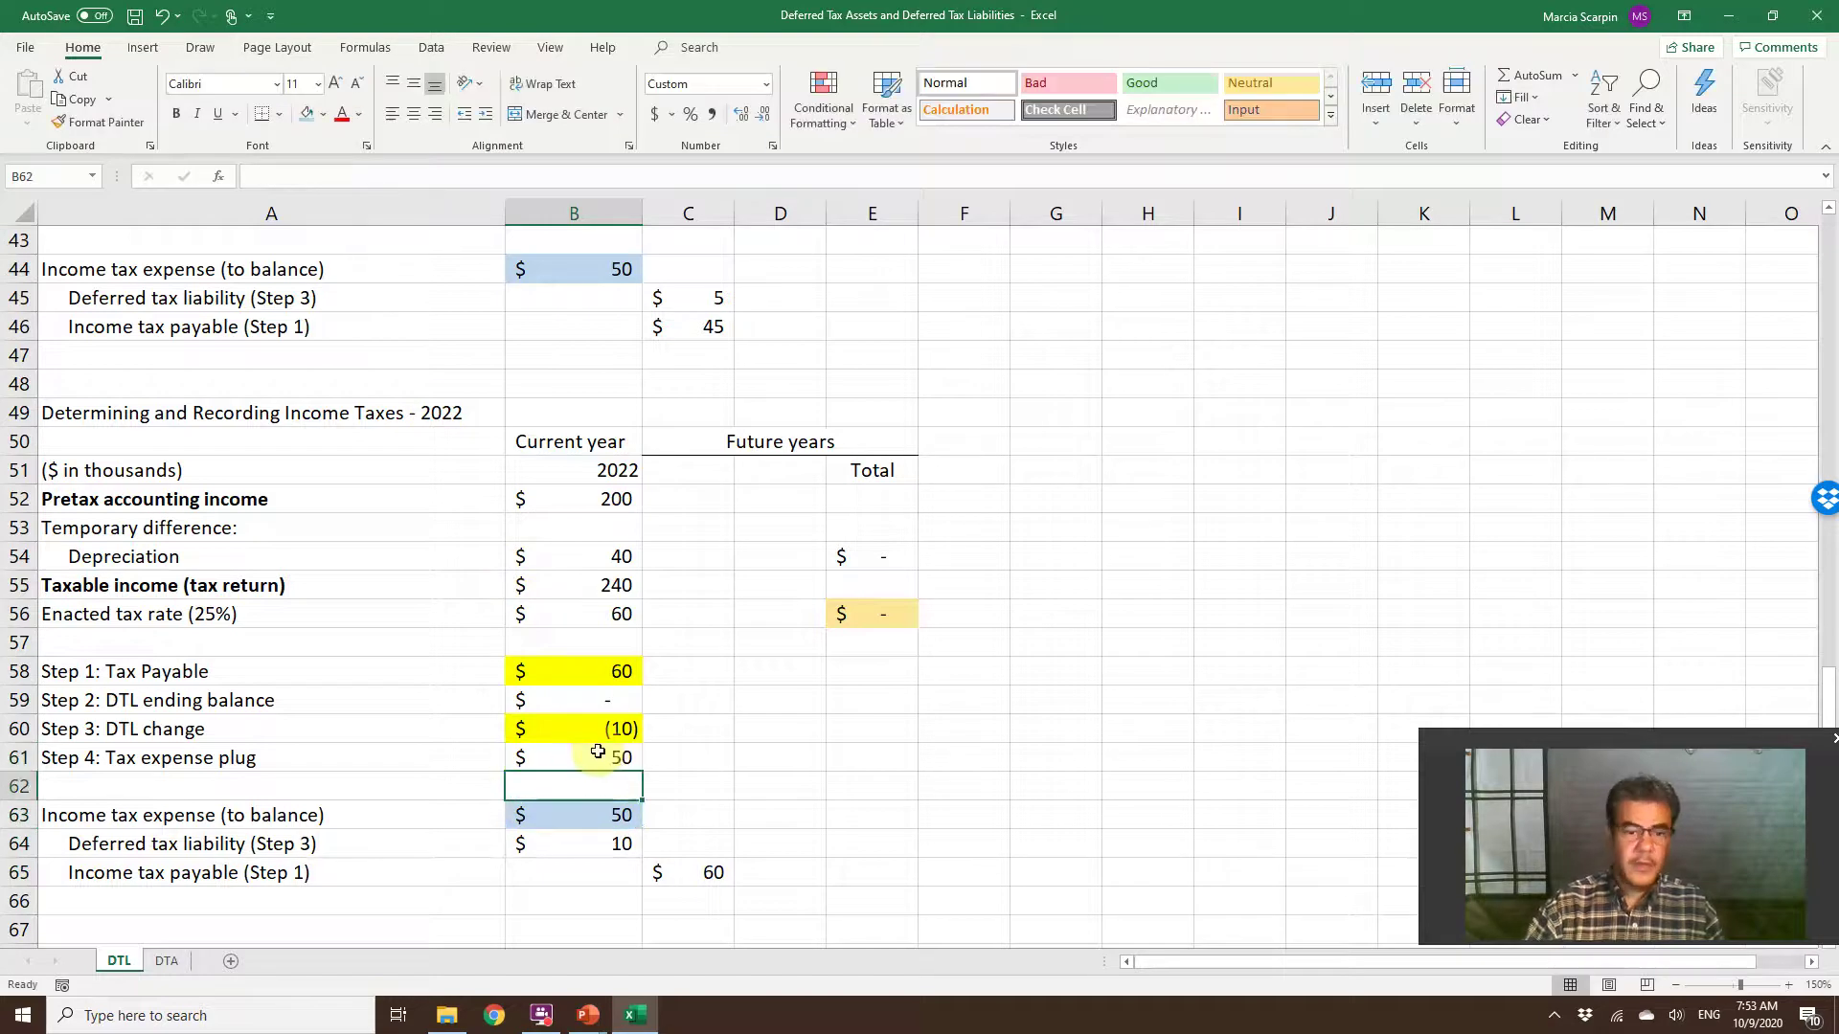
left_click(304, 113)
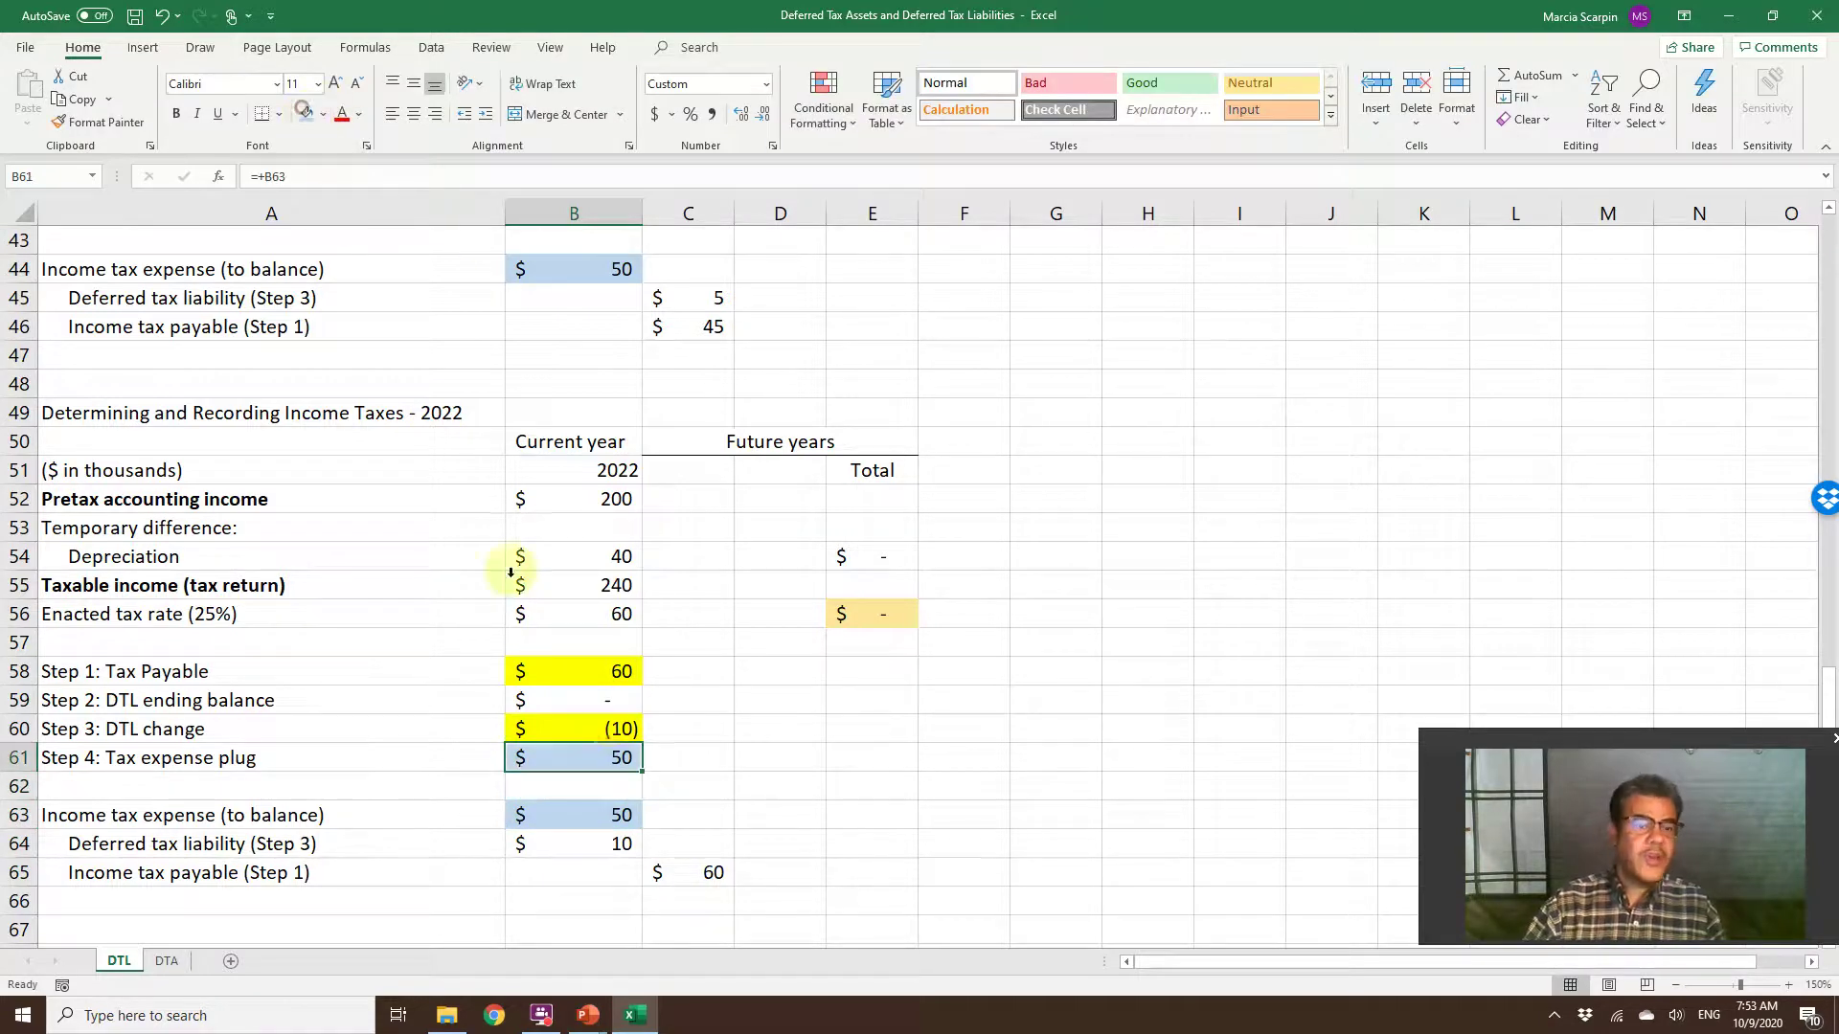
Compare the 2021 and 2020 income tax expense in B44 and B25 with the yearly pretax accounting income in B5:D5.
scroll(610, 721, "up", 2)
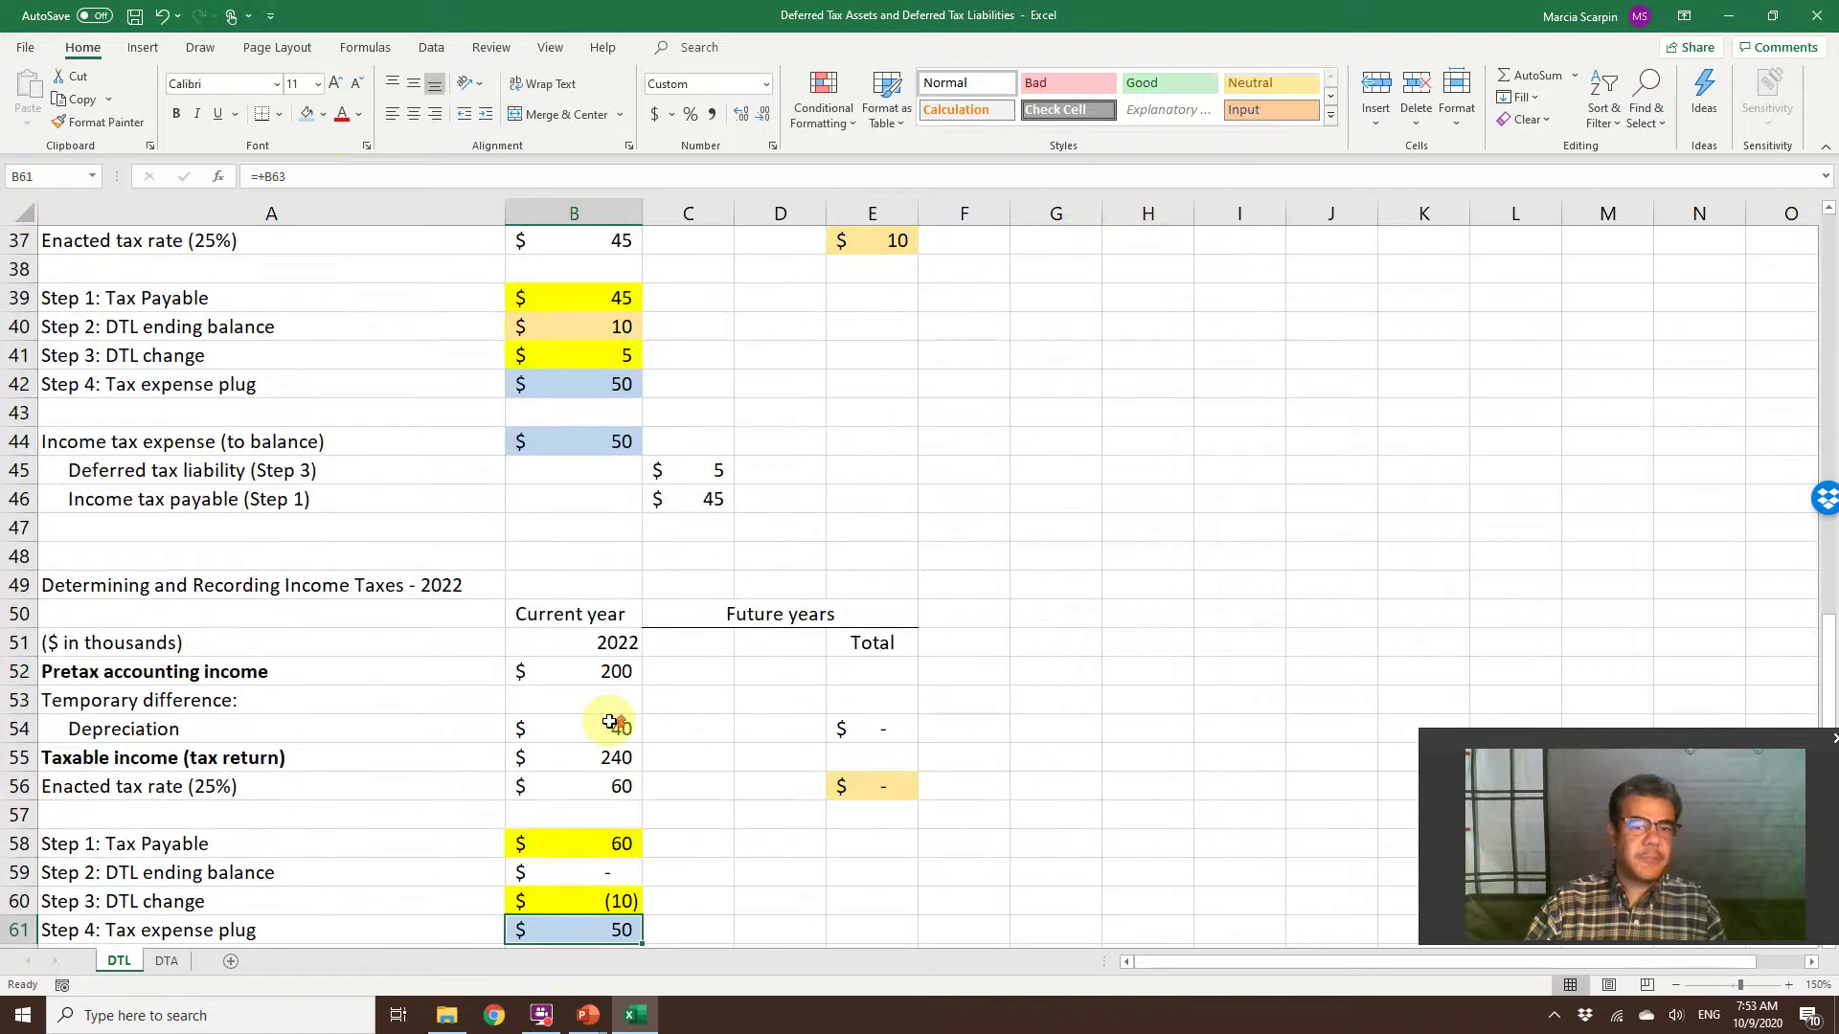
scroll(610, 721, "up", 1)
left_click(579, 525)
scroll(584, 524, "up", 3)
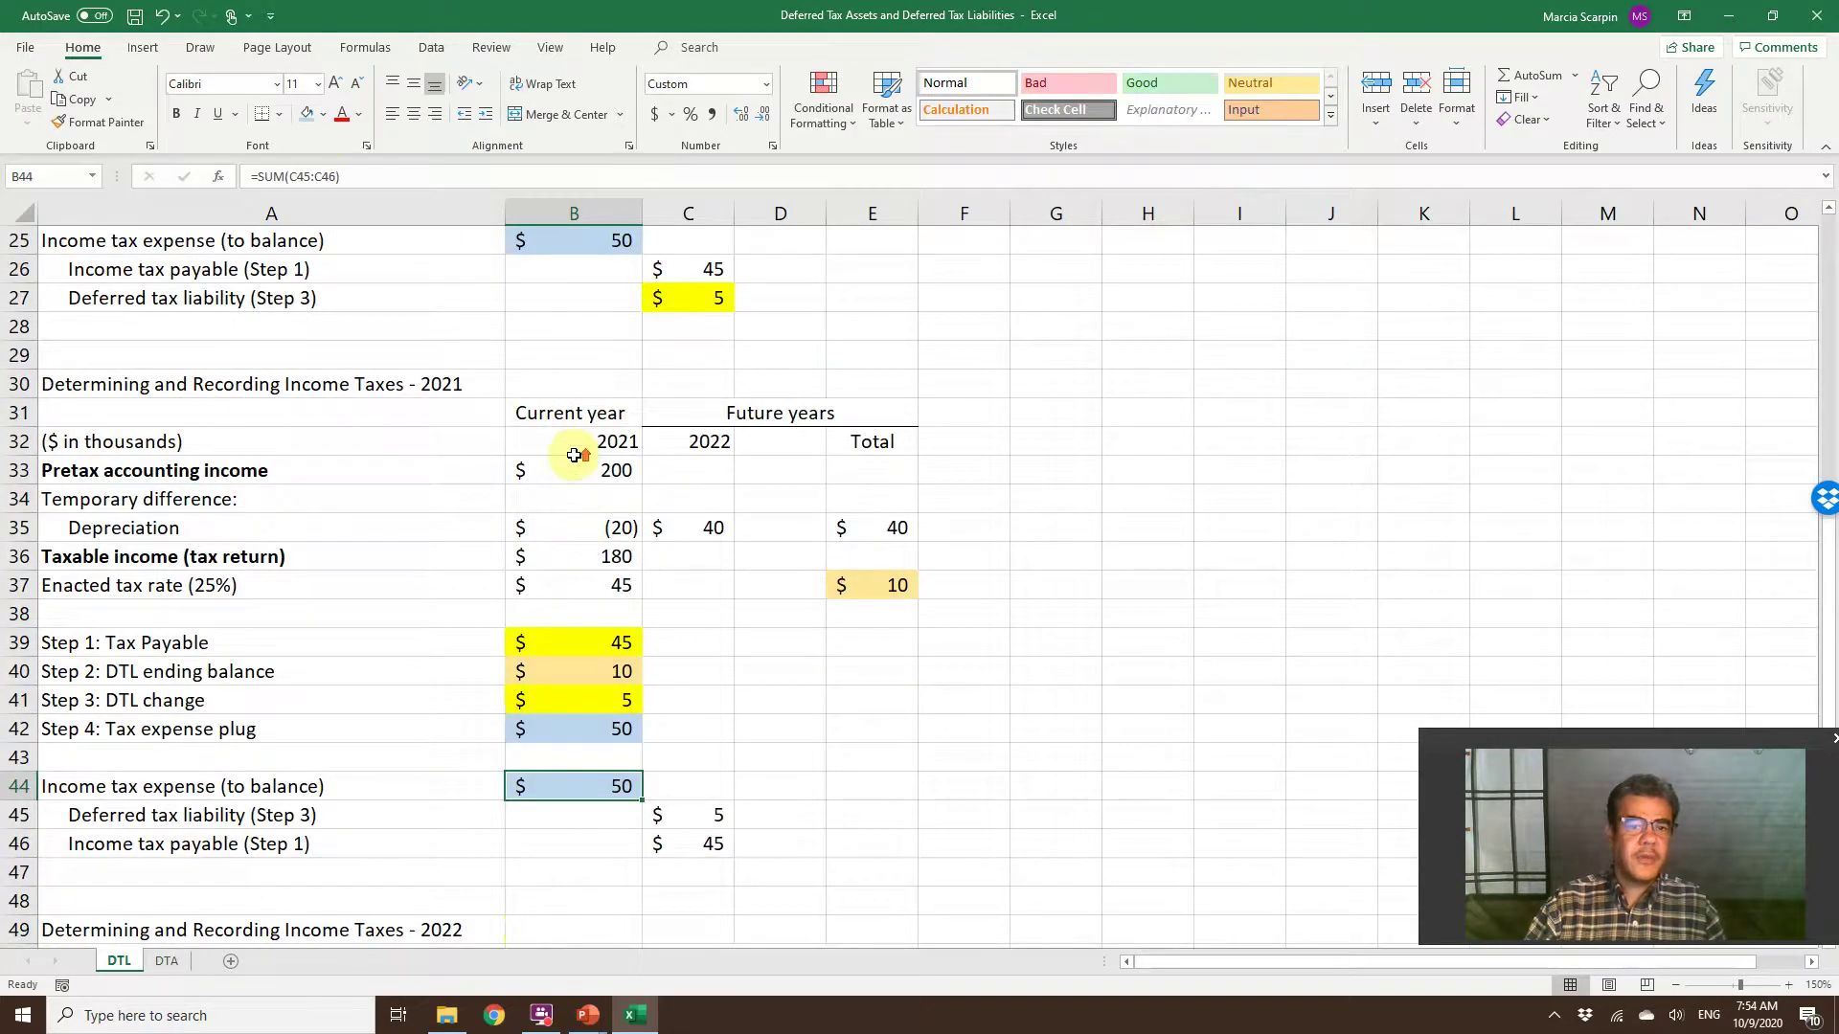
scroll(574, 456, "up", 3)
left_click(571, 497)
scroll(667, 523, "up", 5)
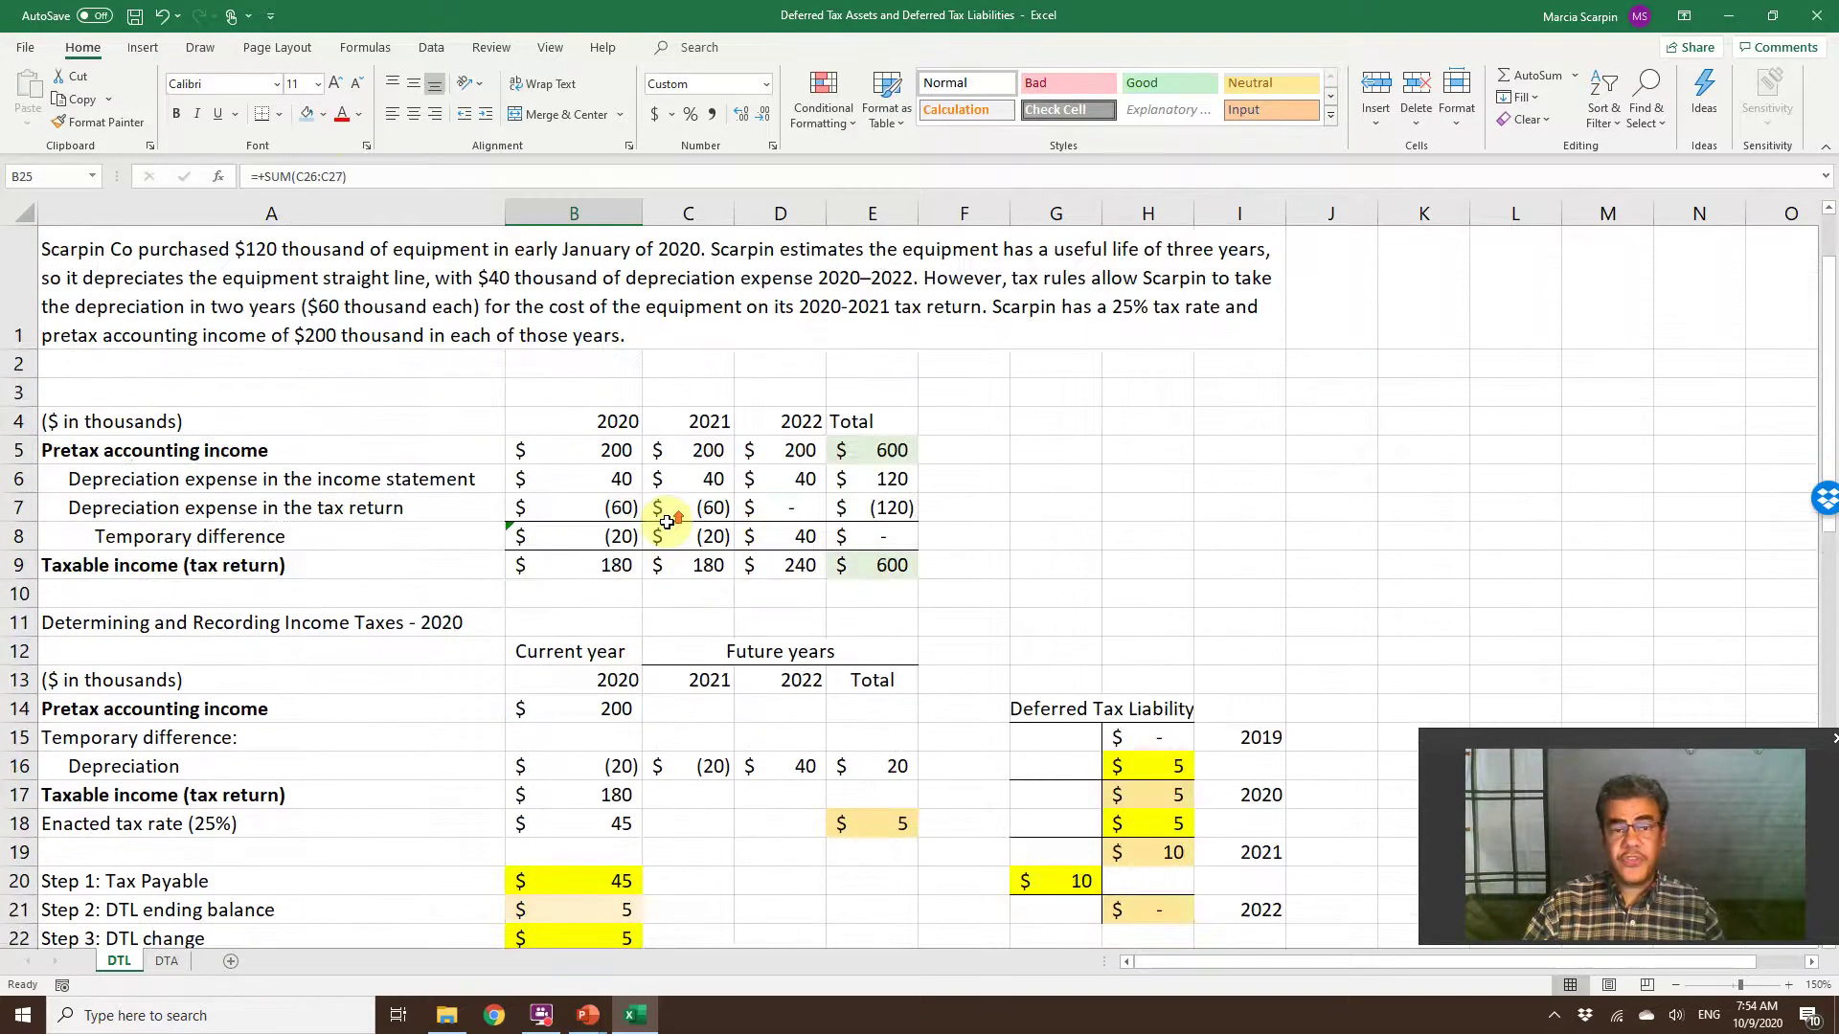
left_click_drag(587, 455, 751, 453)
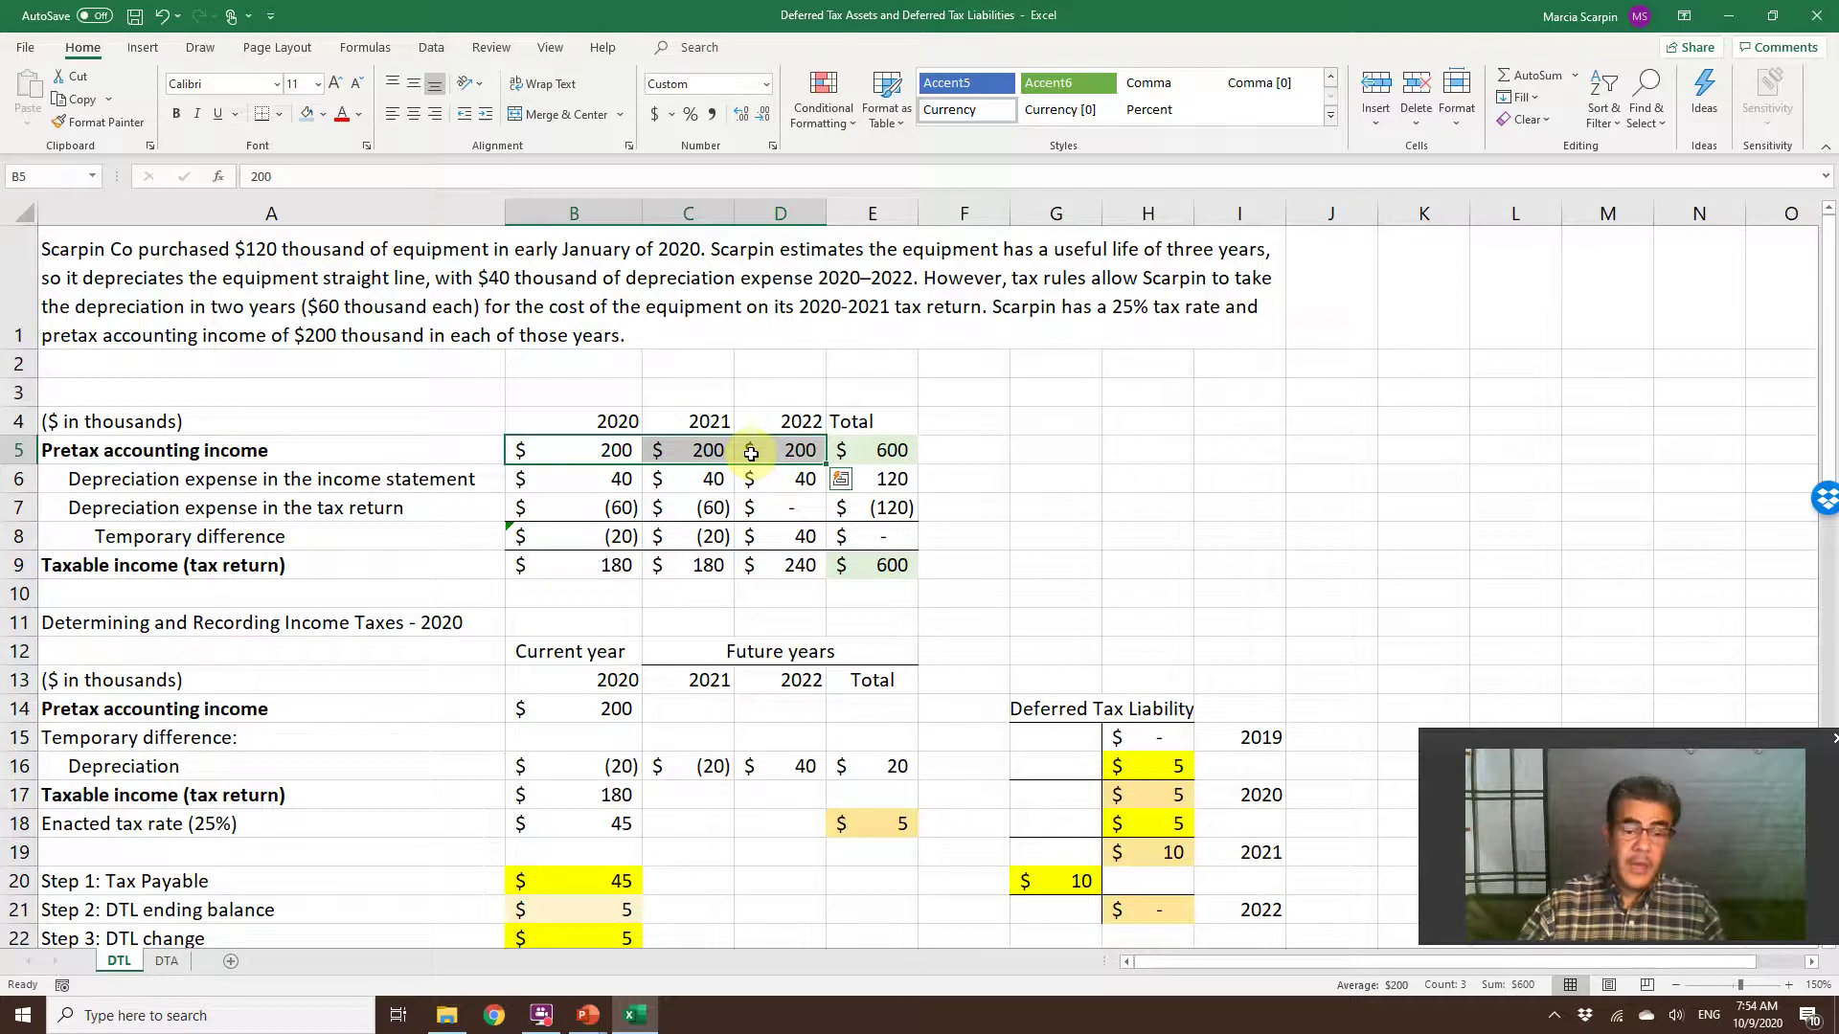
On the DTA sheet, examine the pretax accounting income and the subscription revenue rows for 2020 through 2022.
left_click(165, 961)
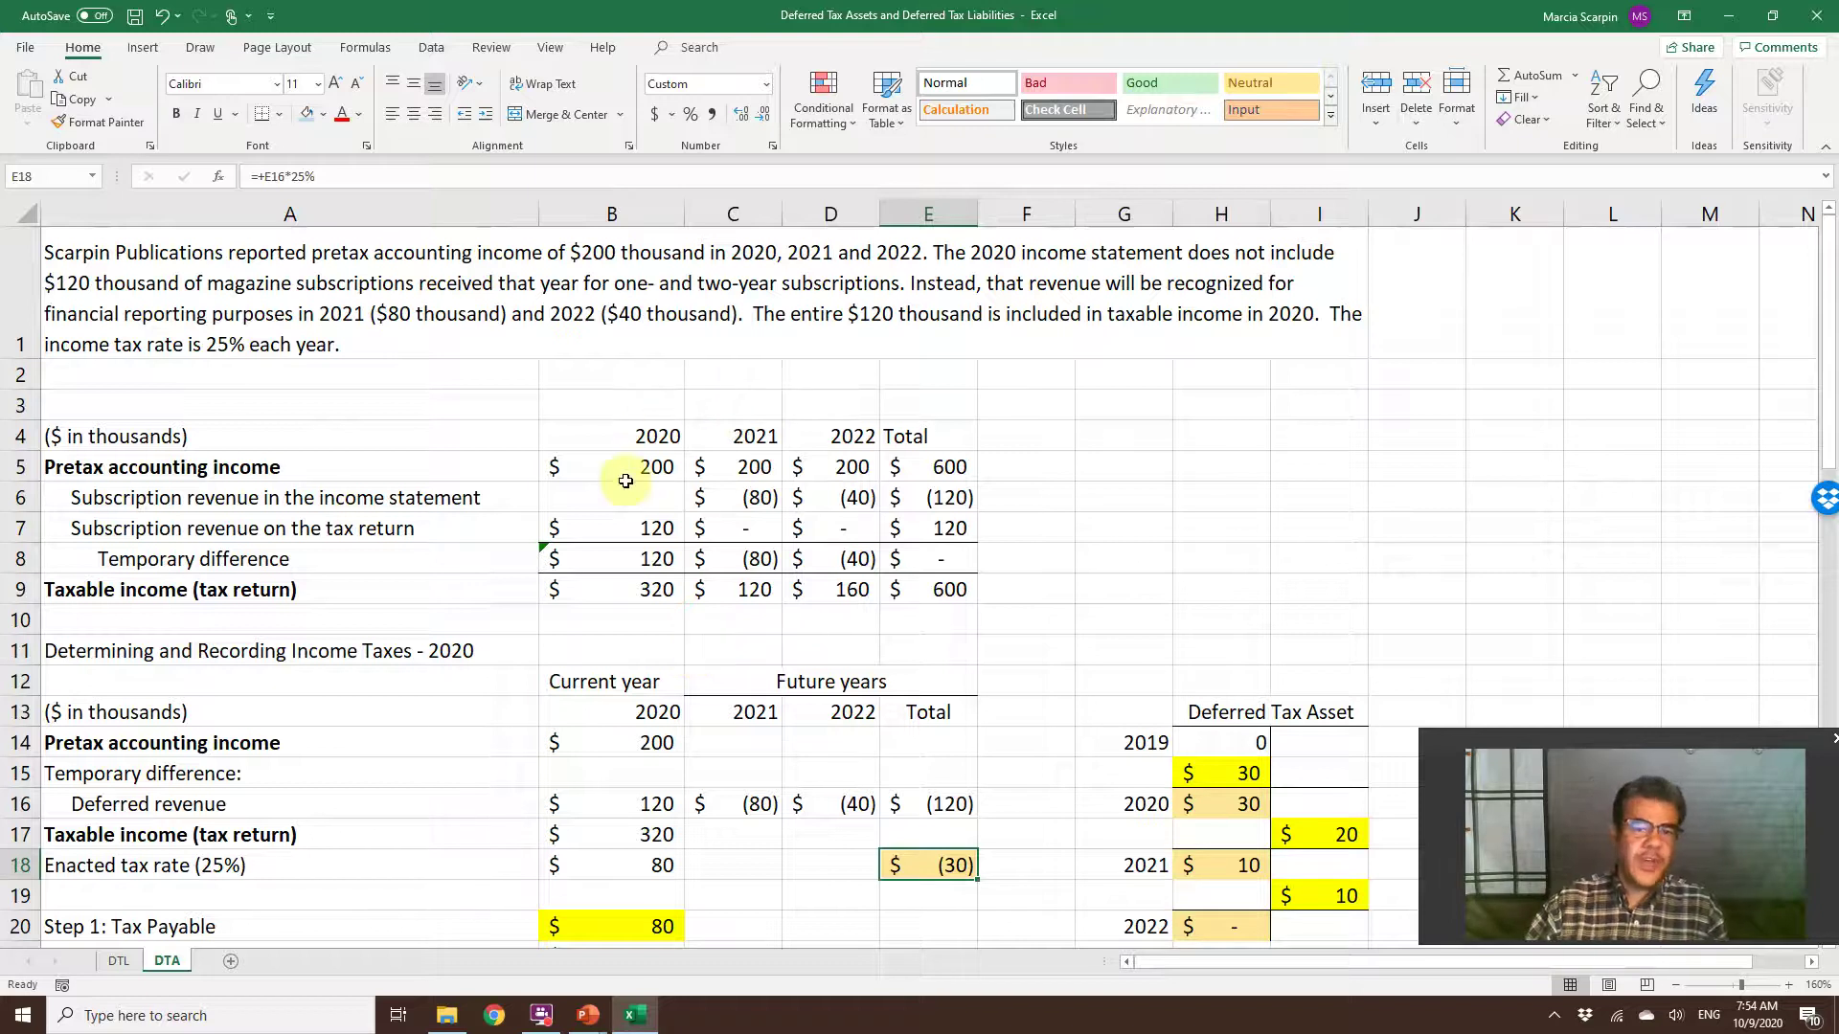
left_click_drag(632, 474, 804, 467)
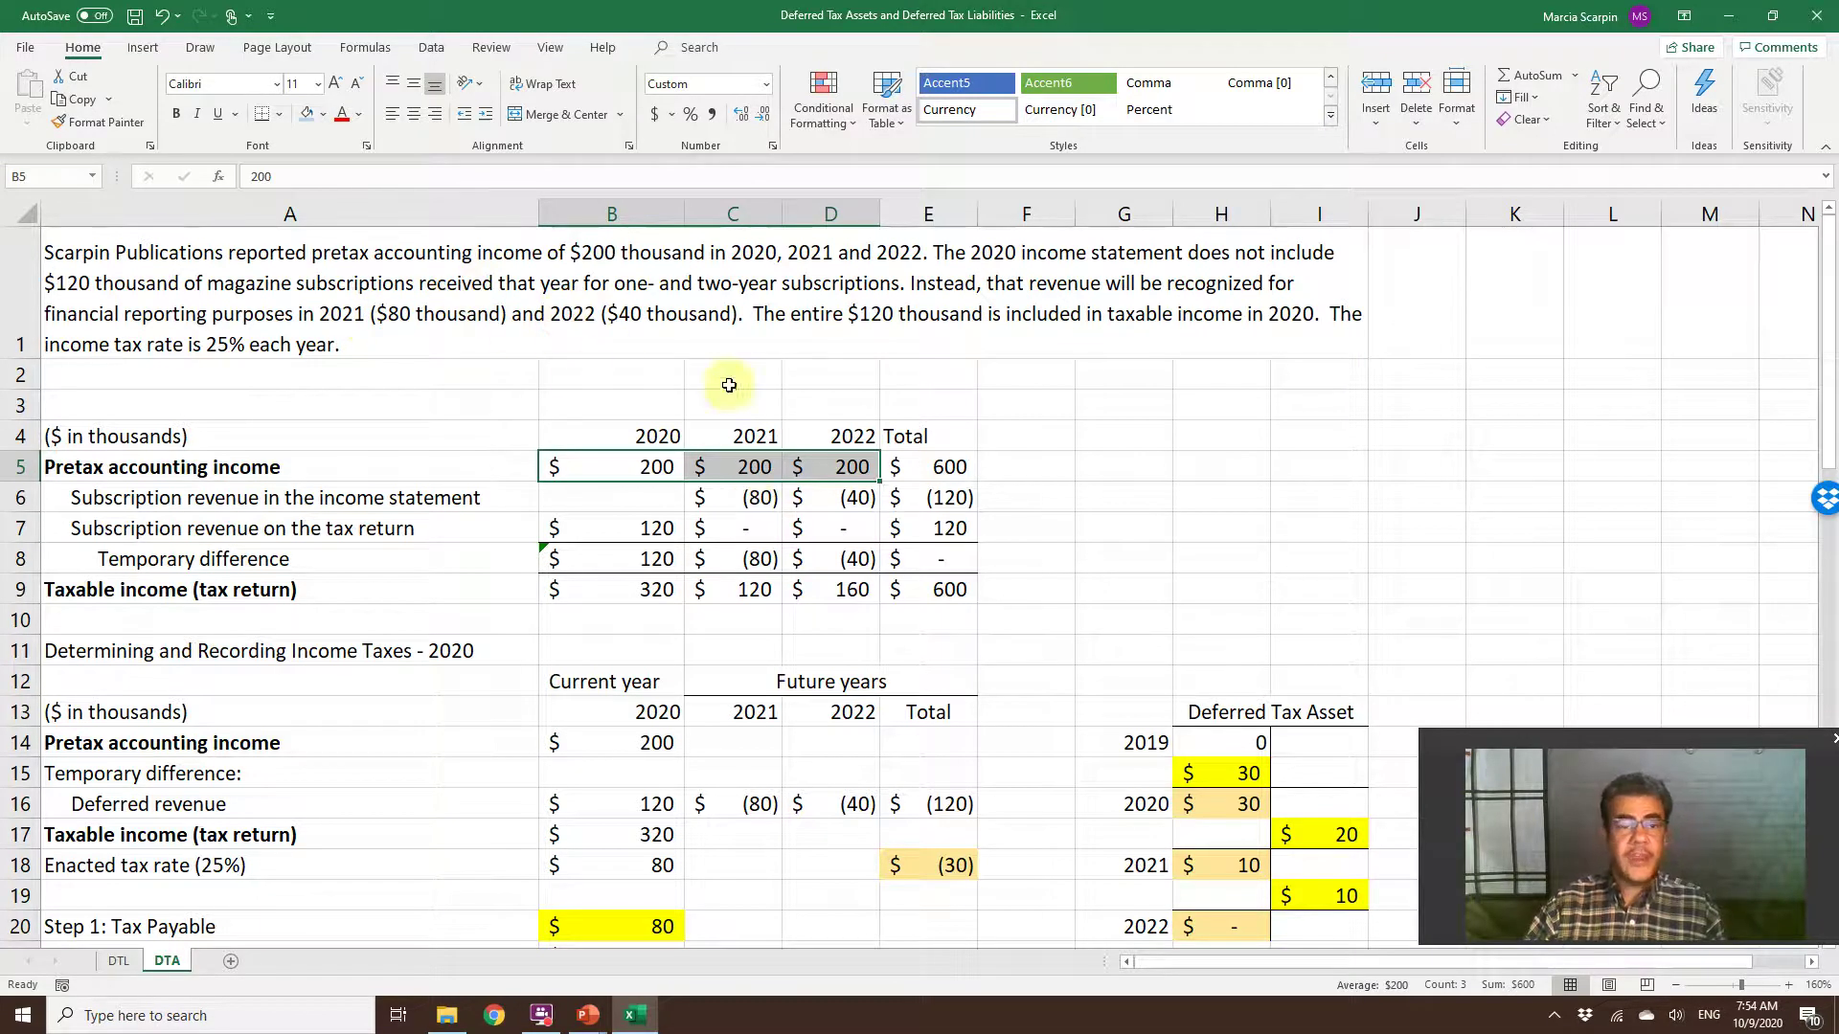
left_click(638, 500)
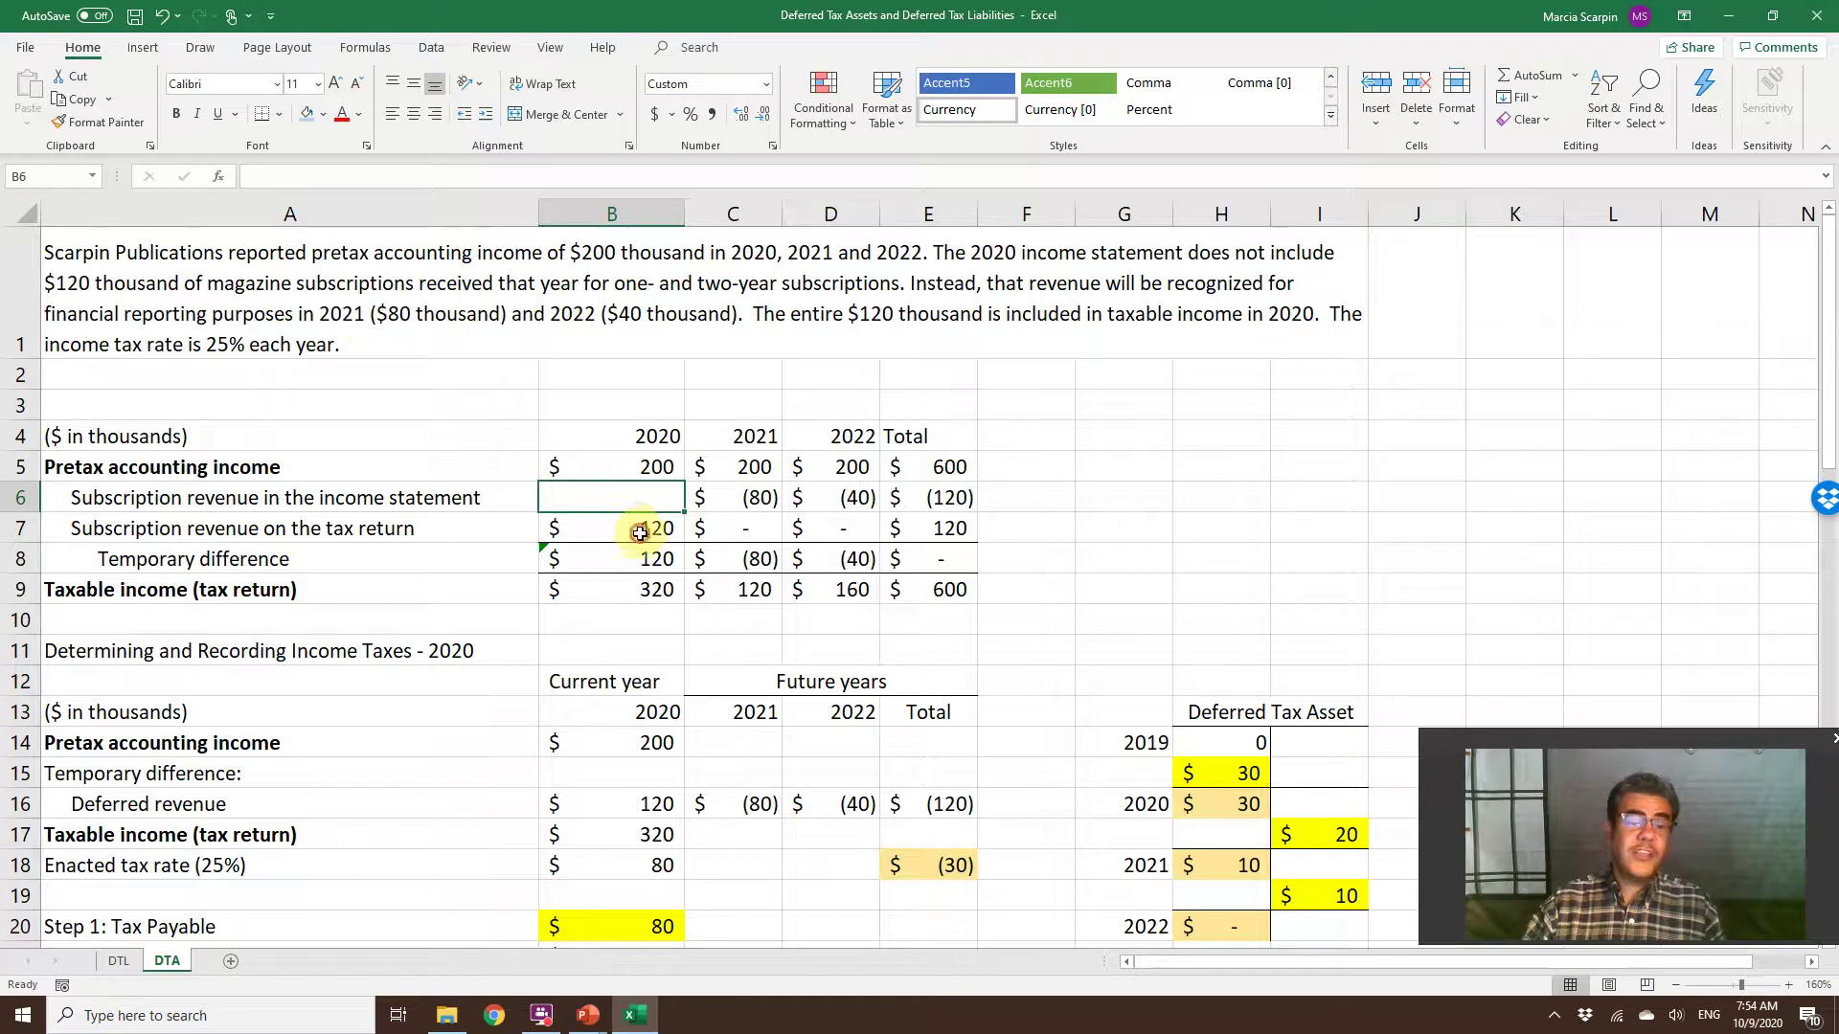
left_click(646, 529)
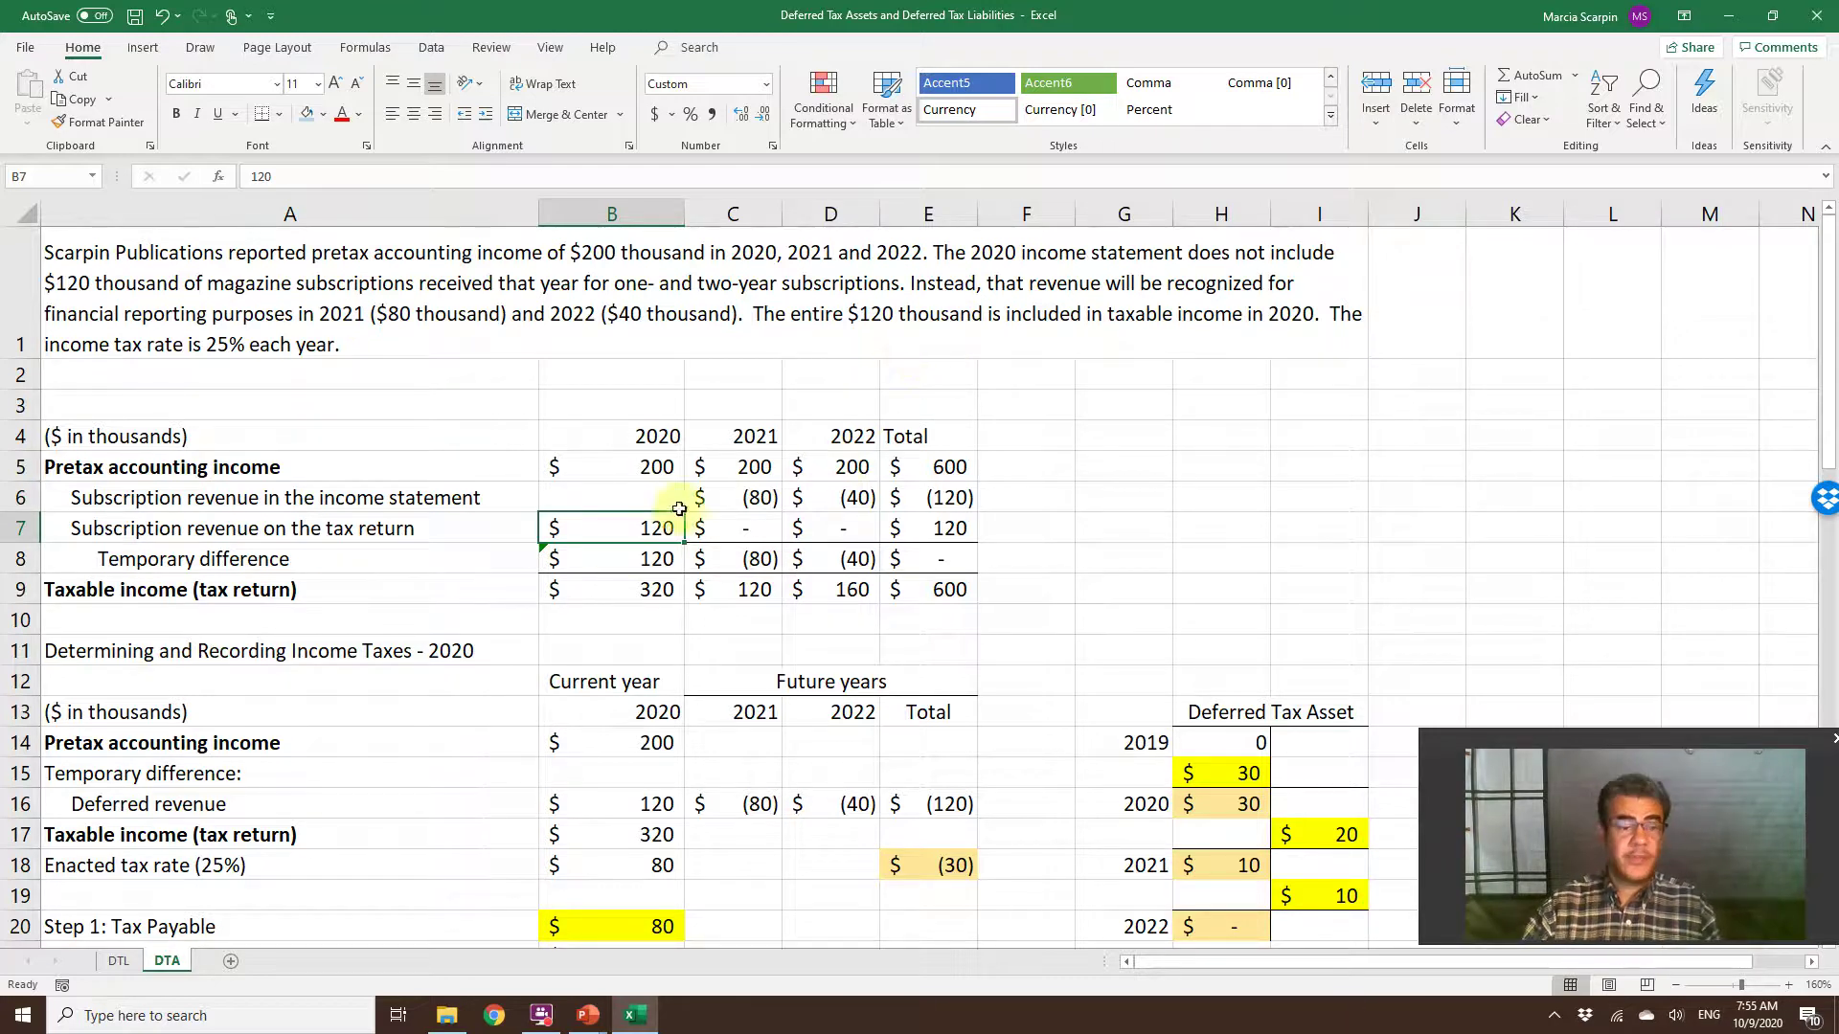
left_click(750, 499)
left_click_drag(809, 498, 760, 500)
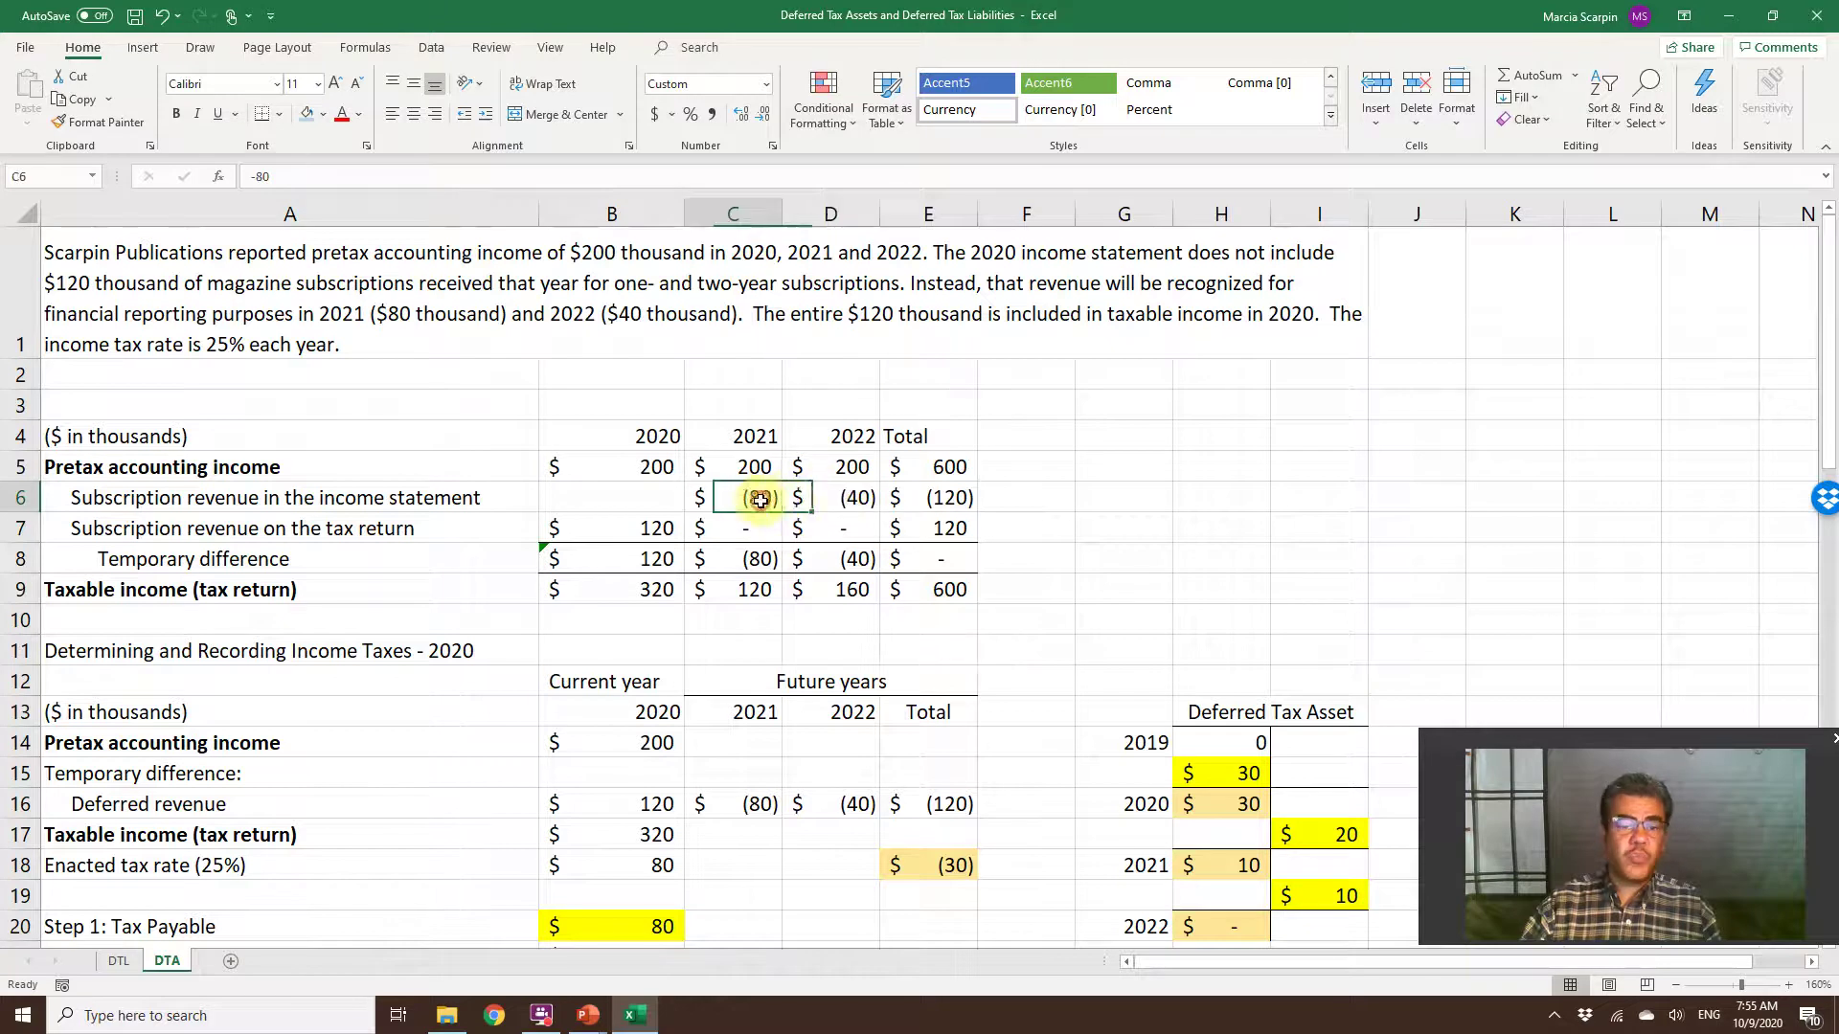
left_click(836, 505)
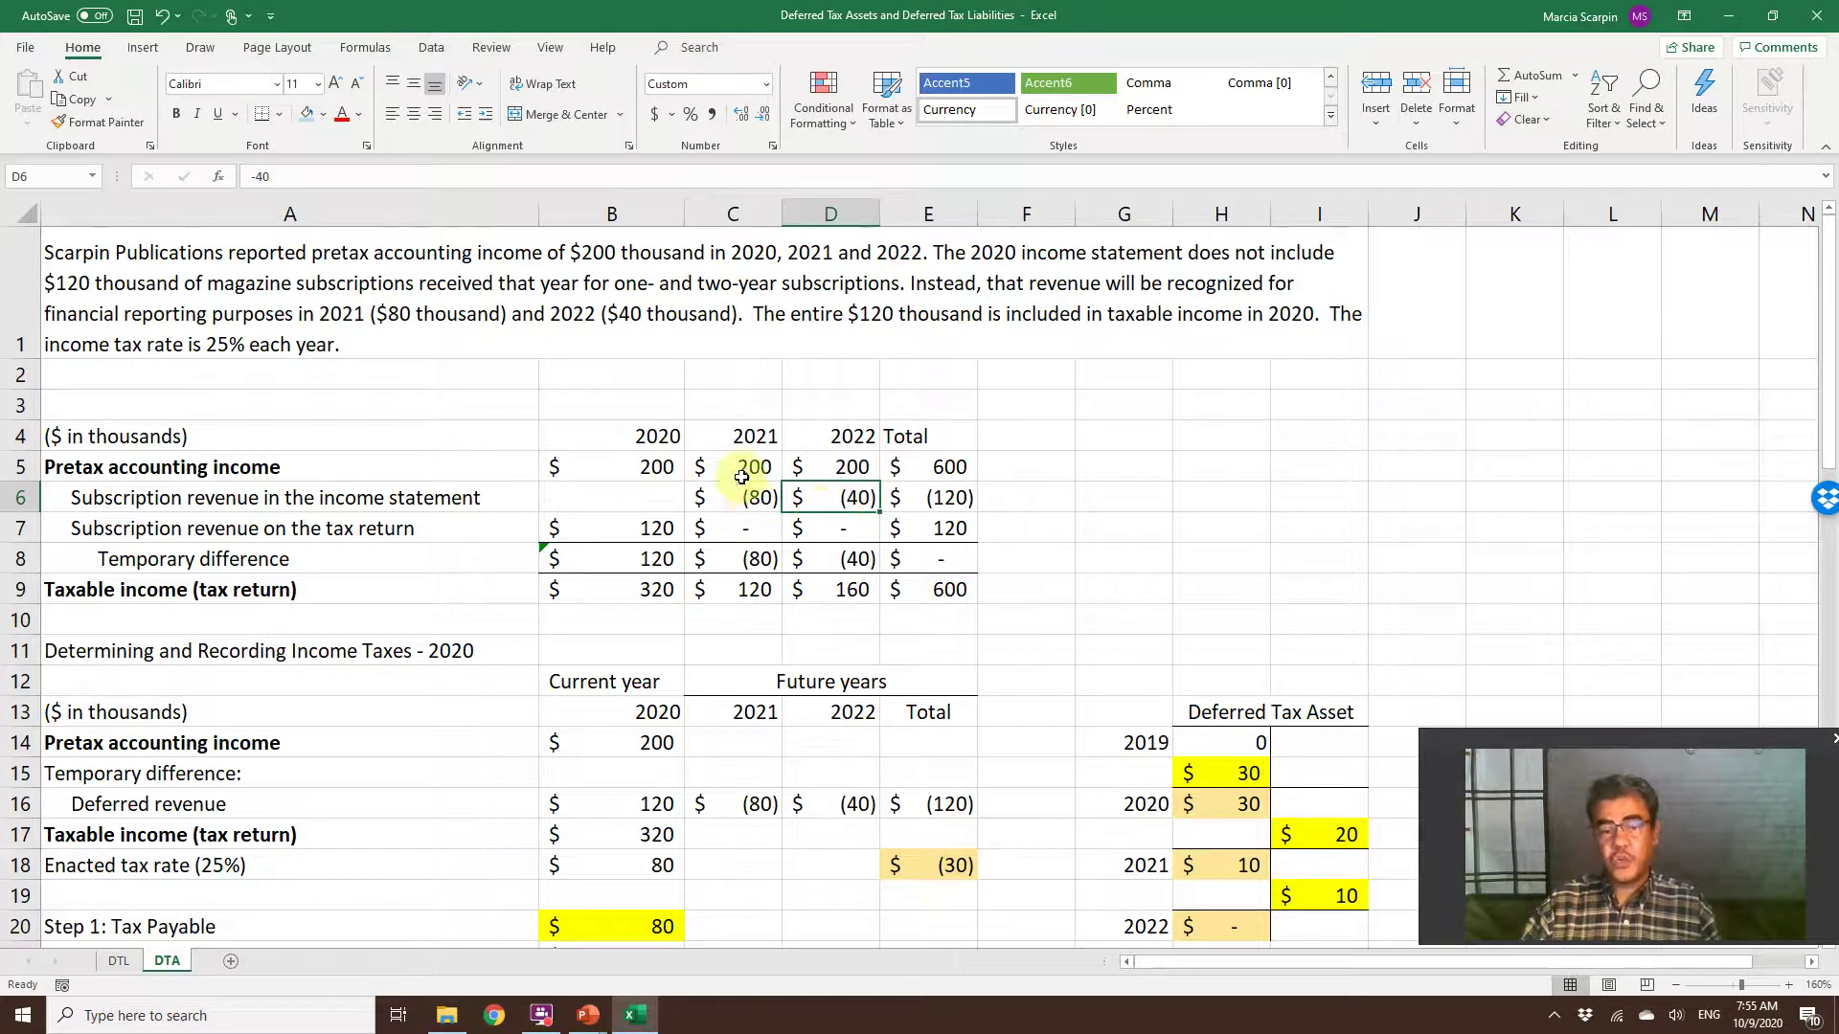
left_click(757, 498)
left_click(756, 464)
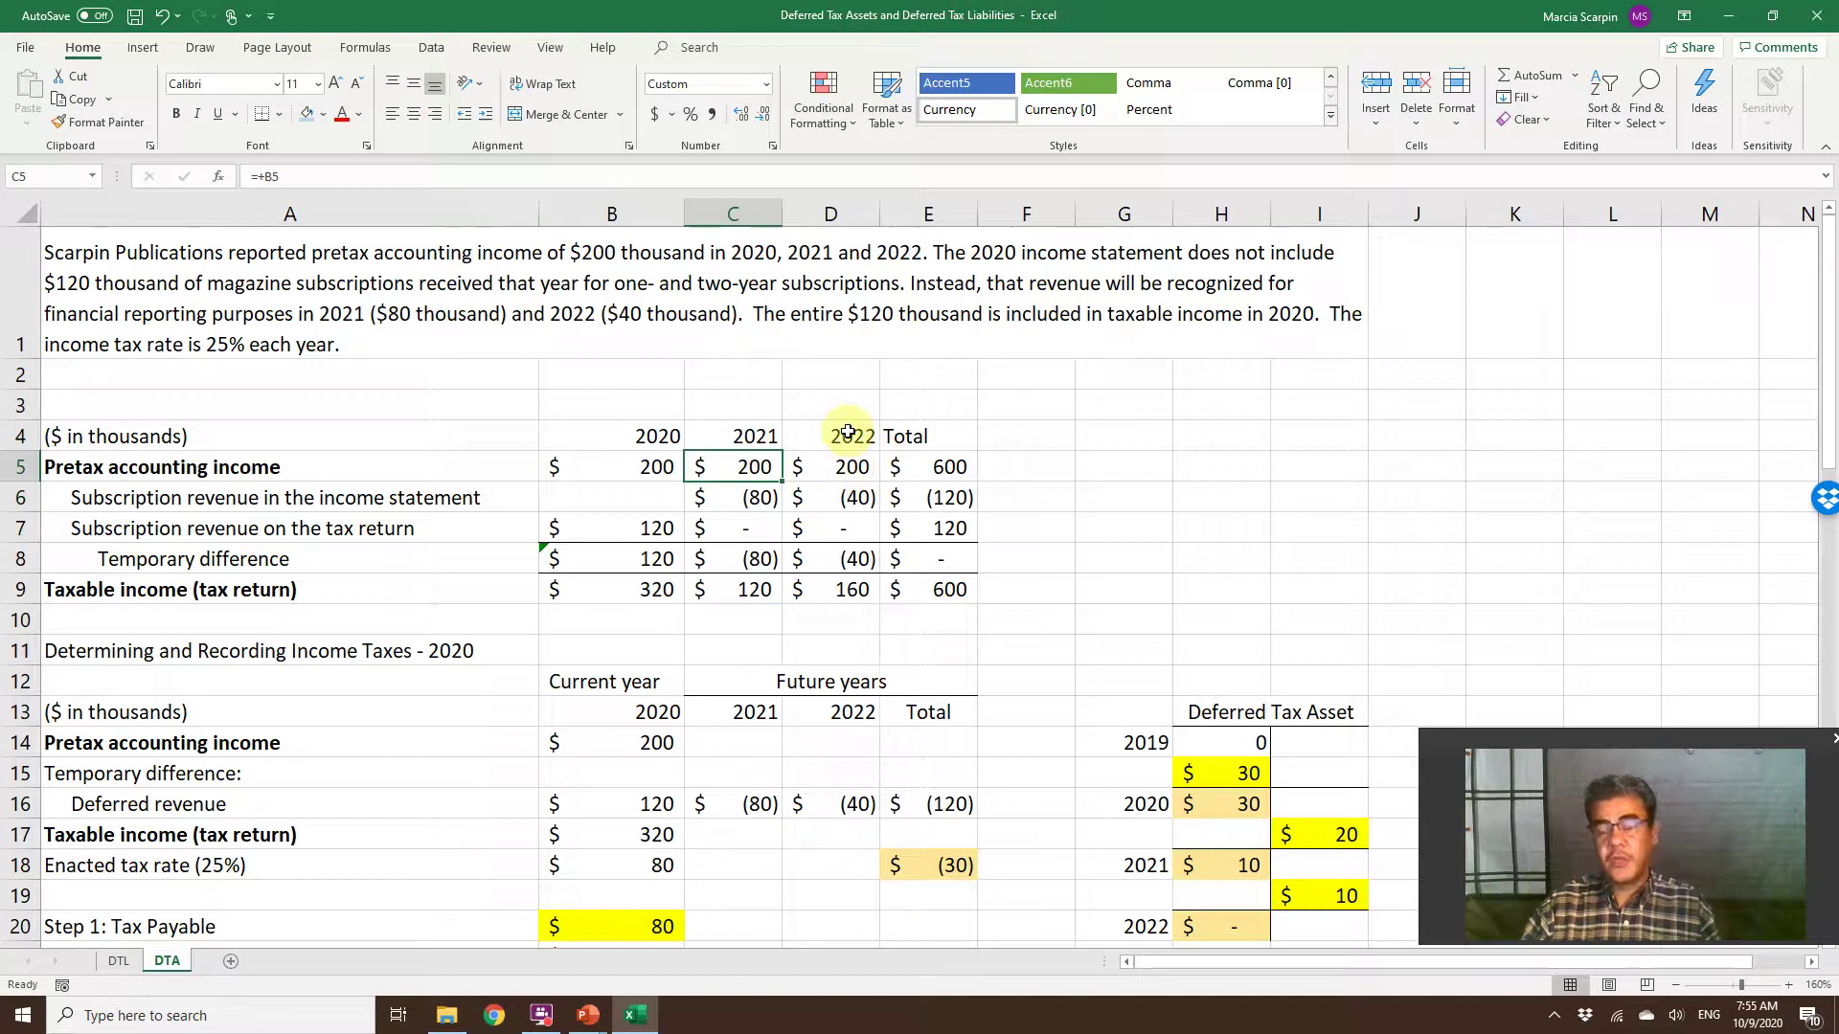
left_click(854, 502)
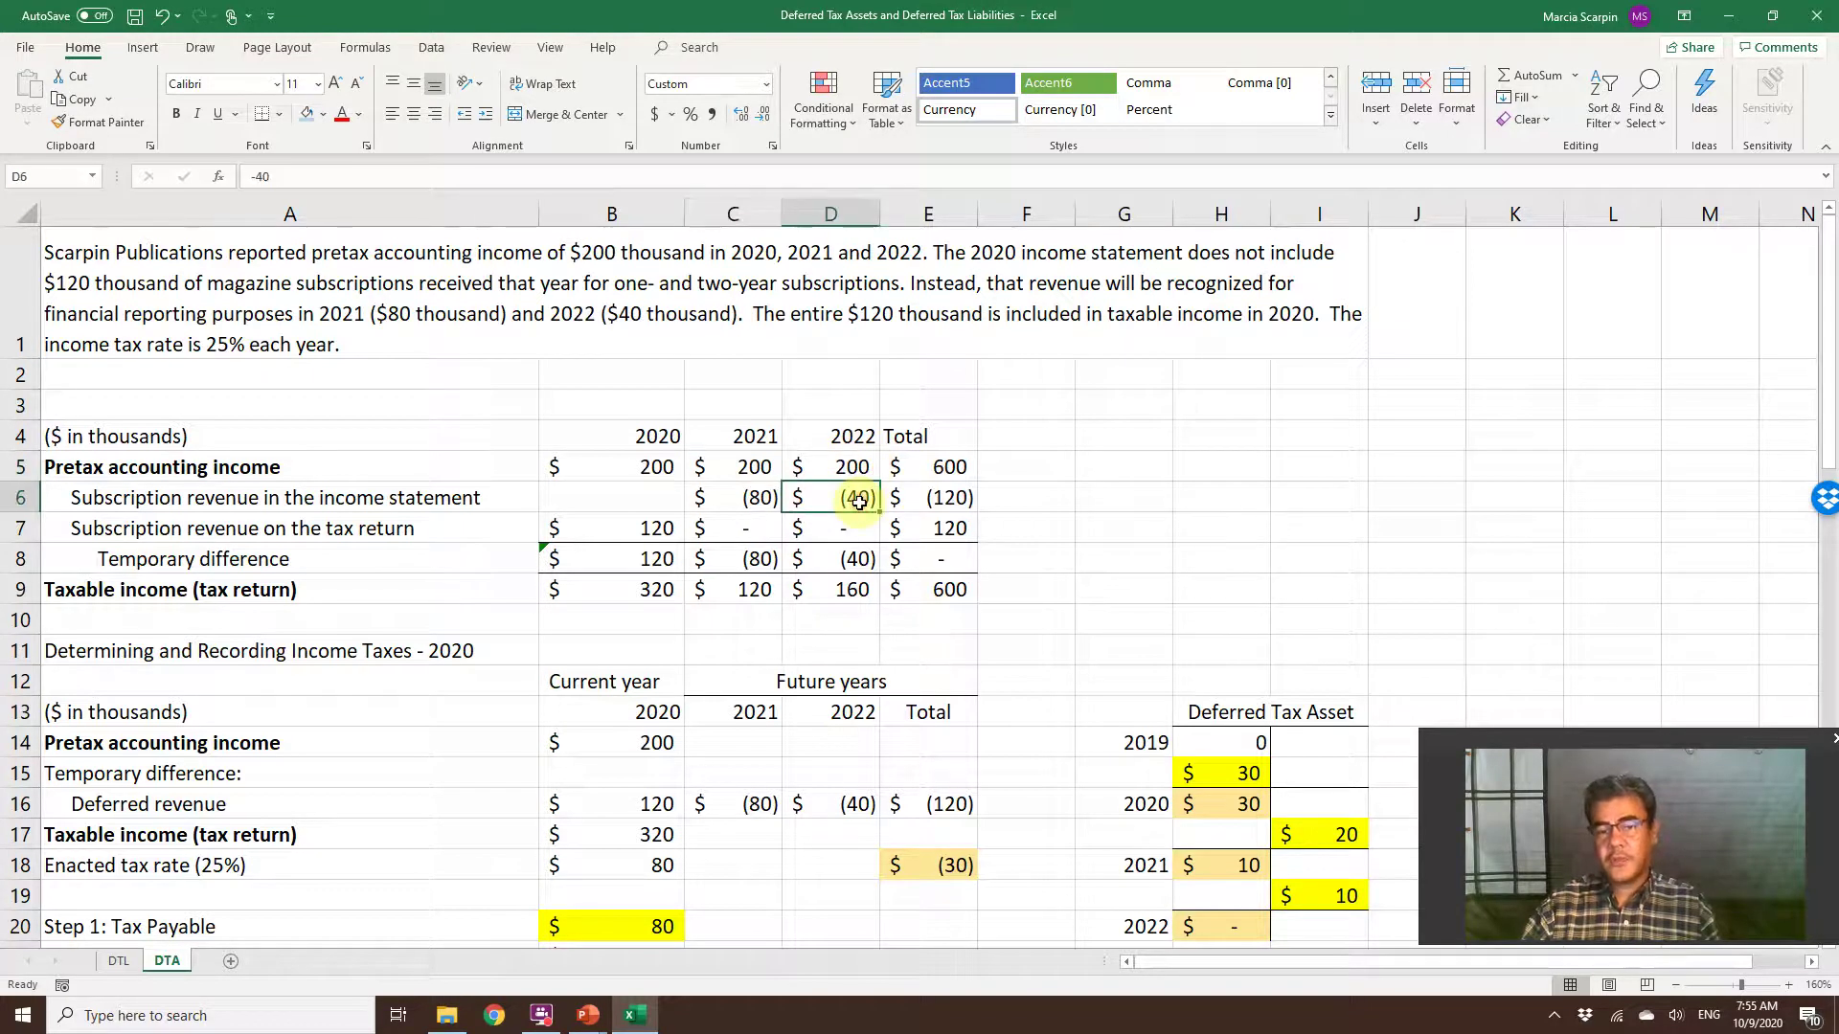
Compare the row 8 temporary differences on the DTA and DTL sheets, and examine the DTA sheet's 2020 tax amounts in B18 and E18.
left_click(648, 557)
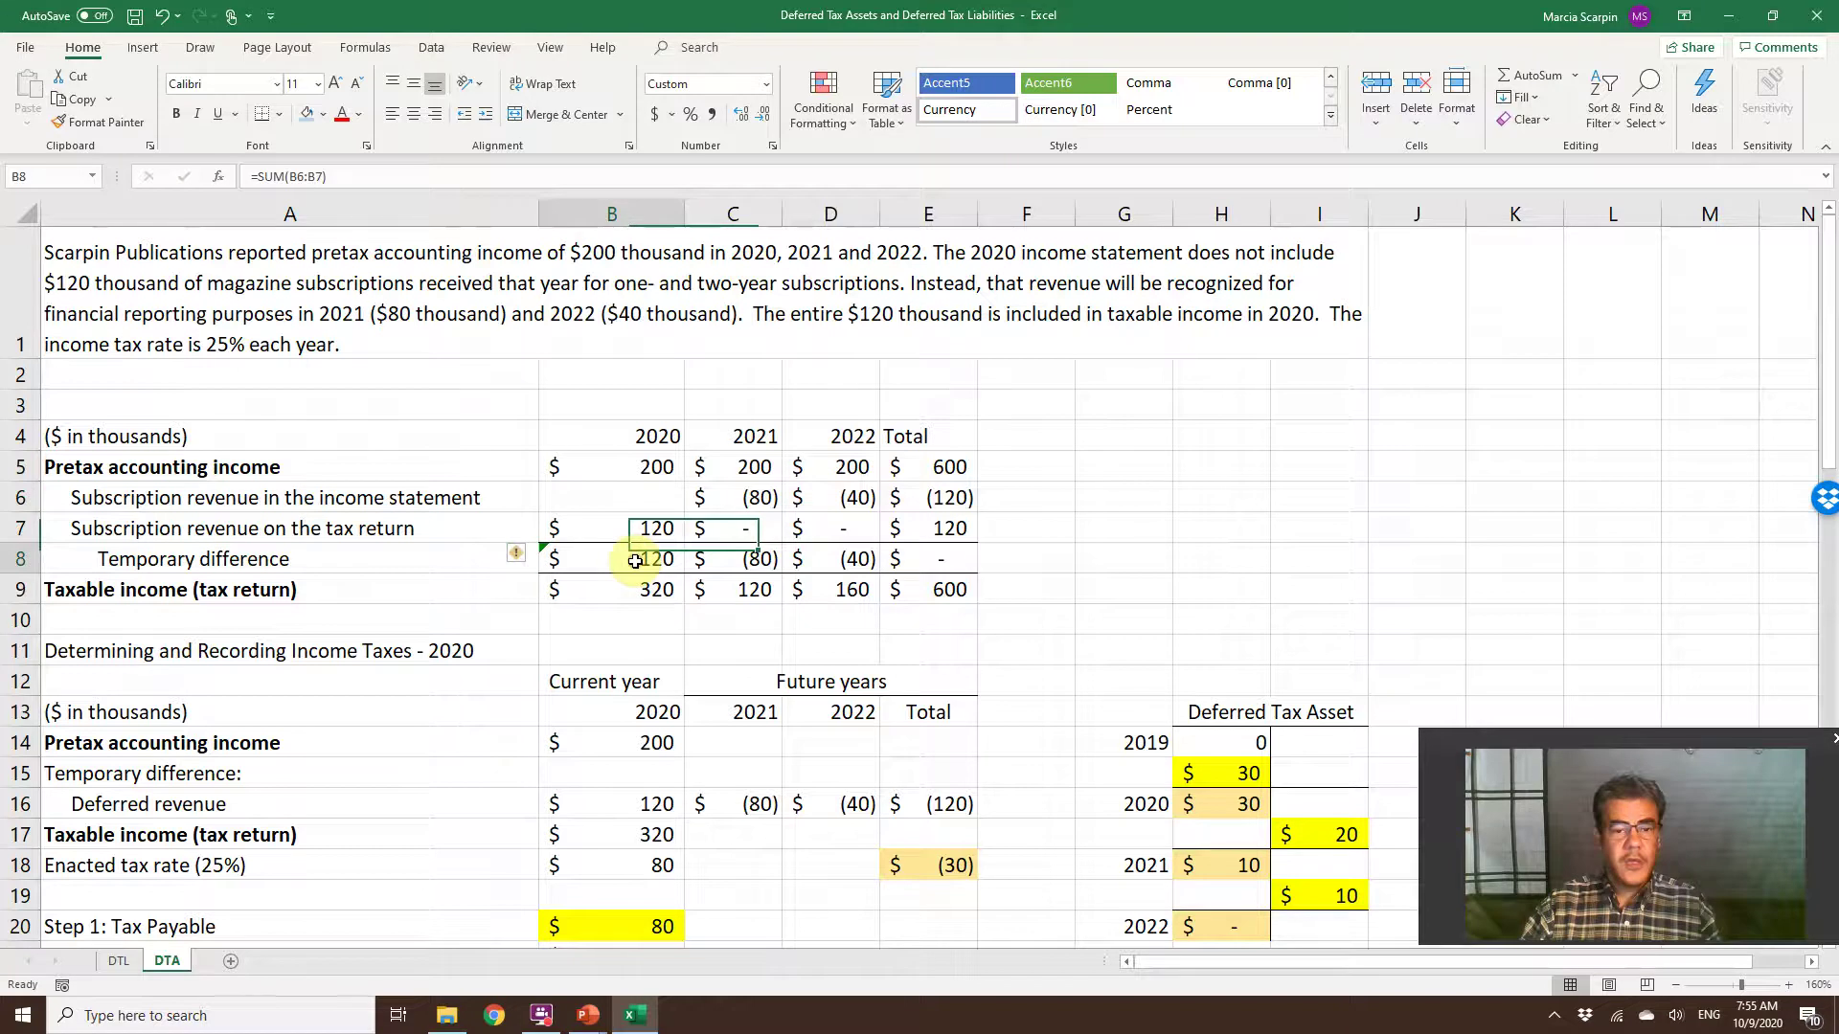
left_click(730, 557)
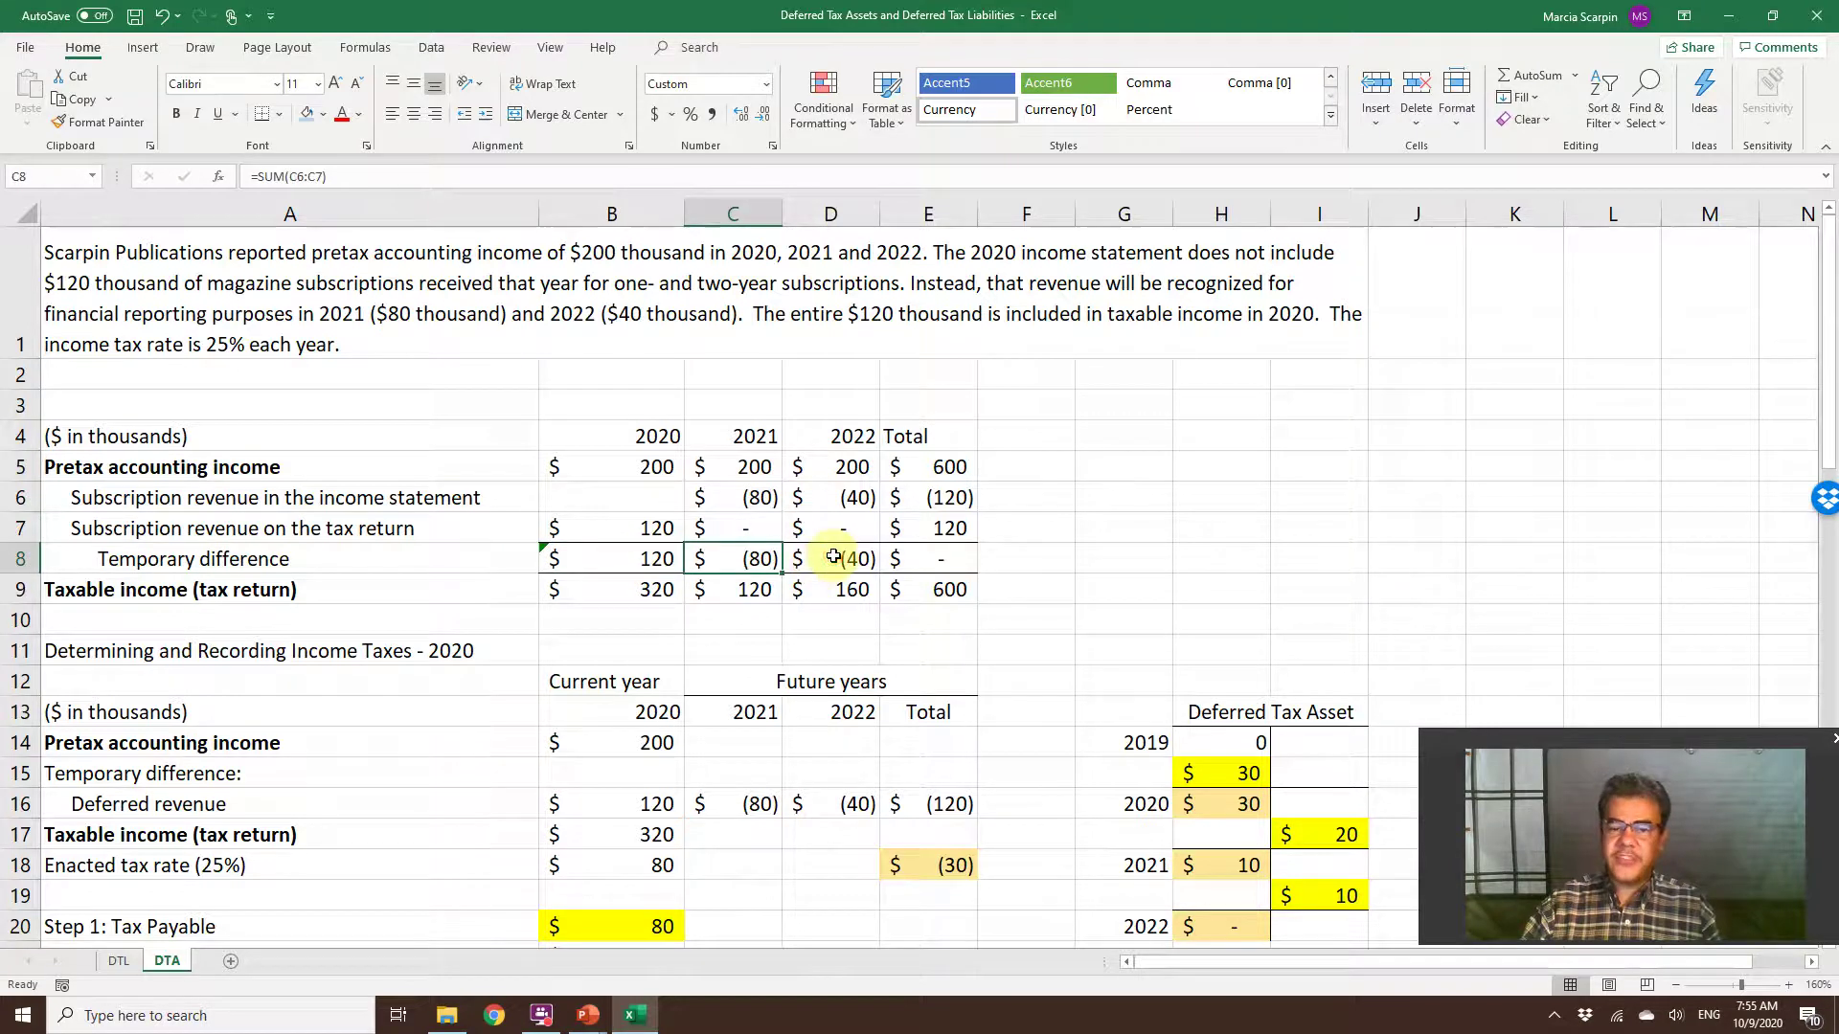
left_click(855, 557)
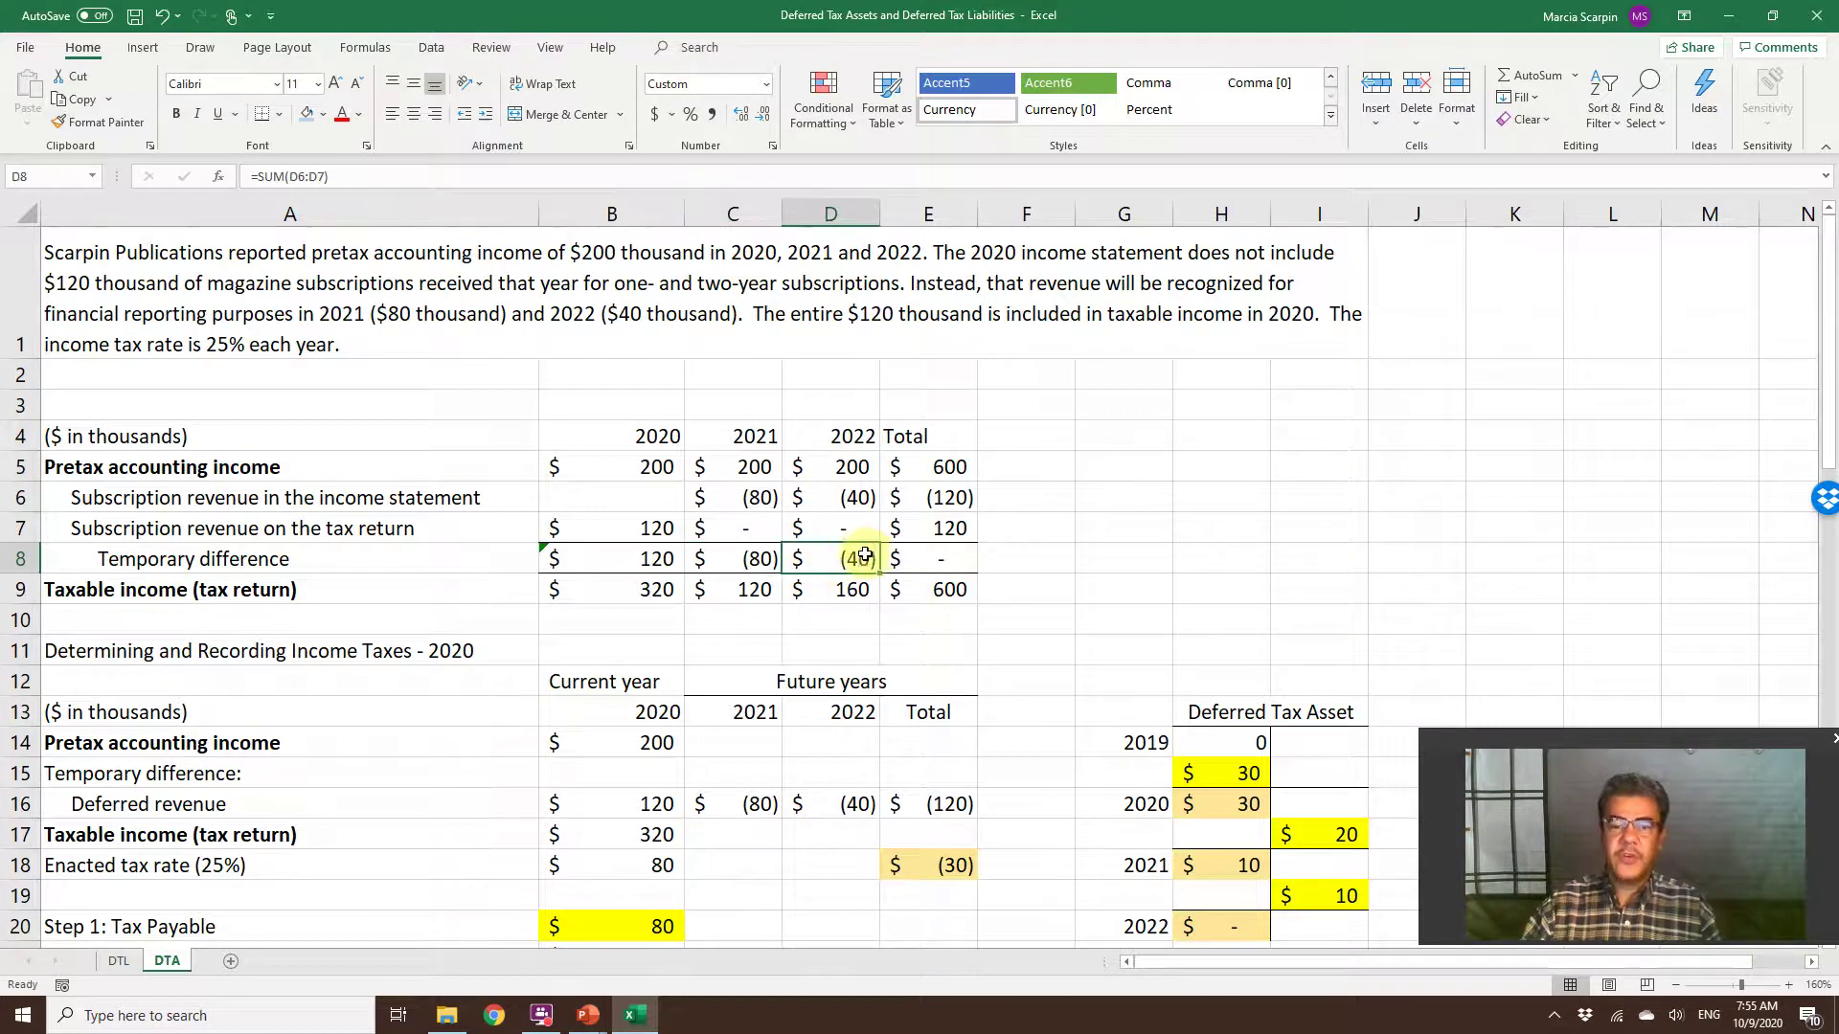
left_click(119, 961)
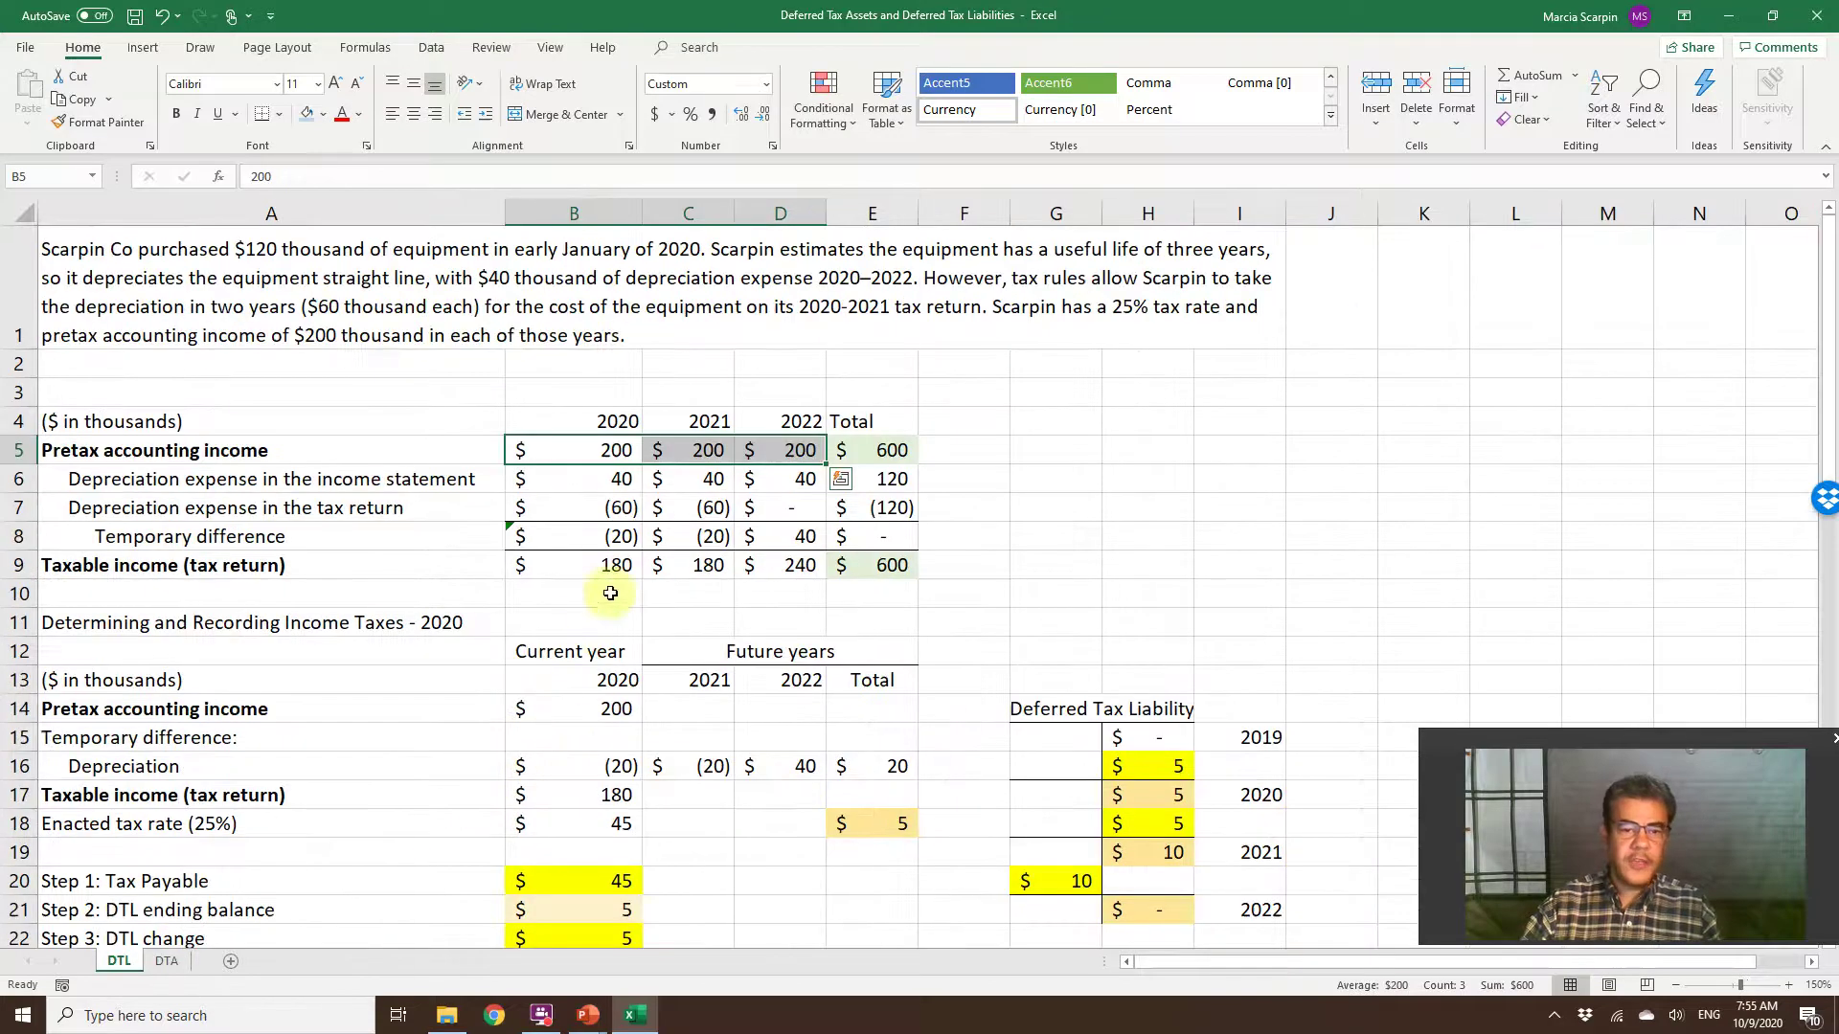
left_click(598, 538)
left_click(713, 537)
left_click(766, 542)
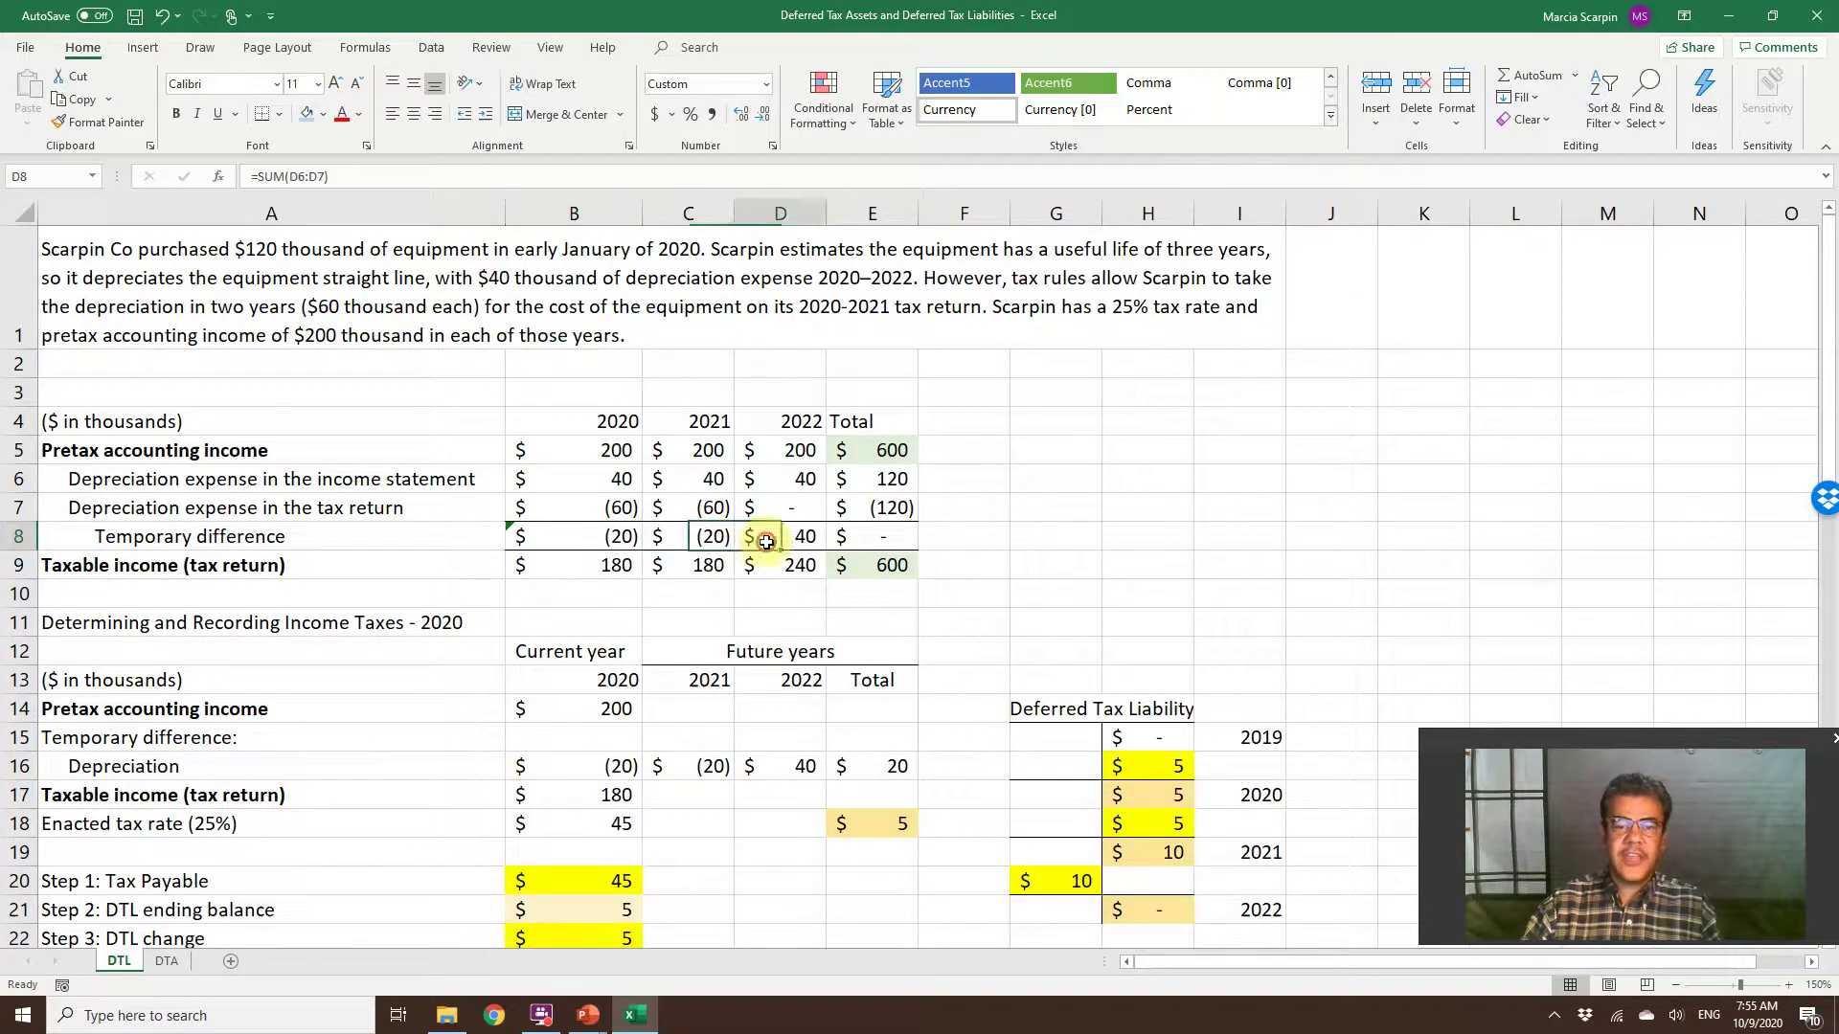
left_click(167, 961)
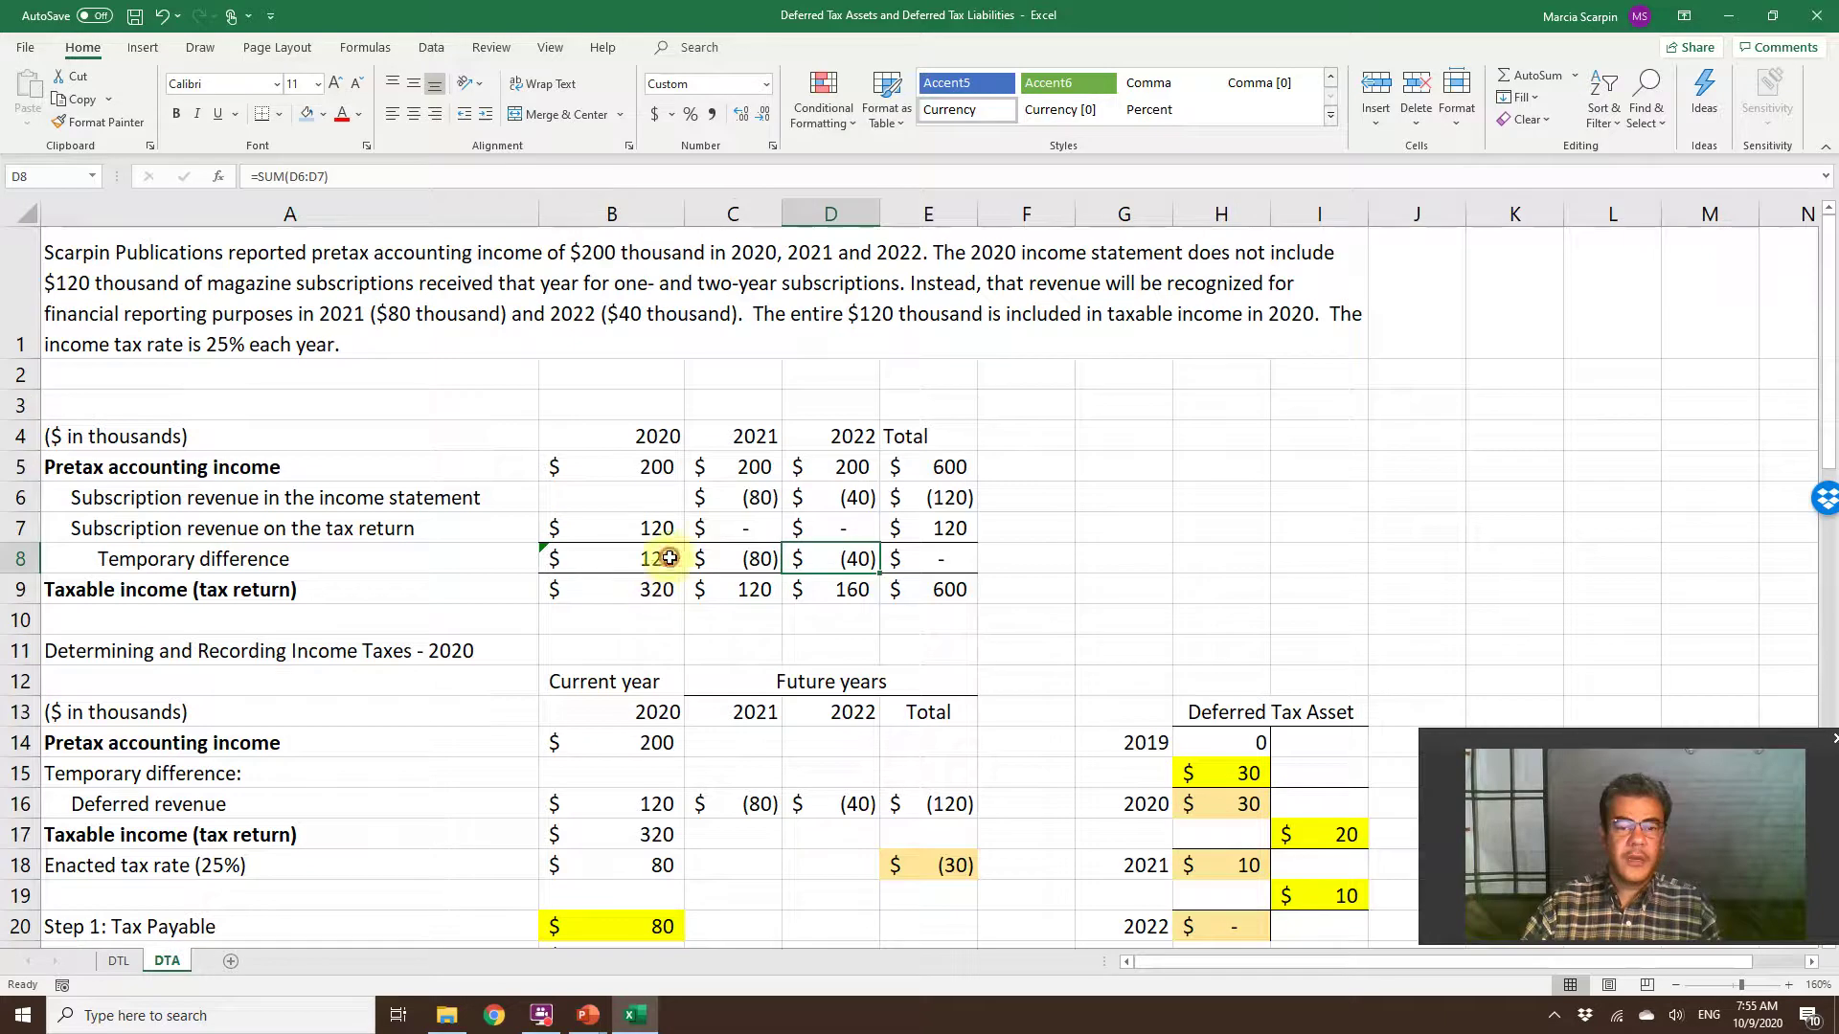
left_click(668, 558)
left_click(761, 558)
left_click(847, 558)
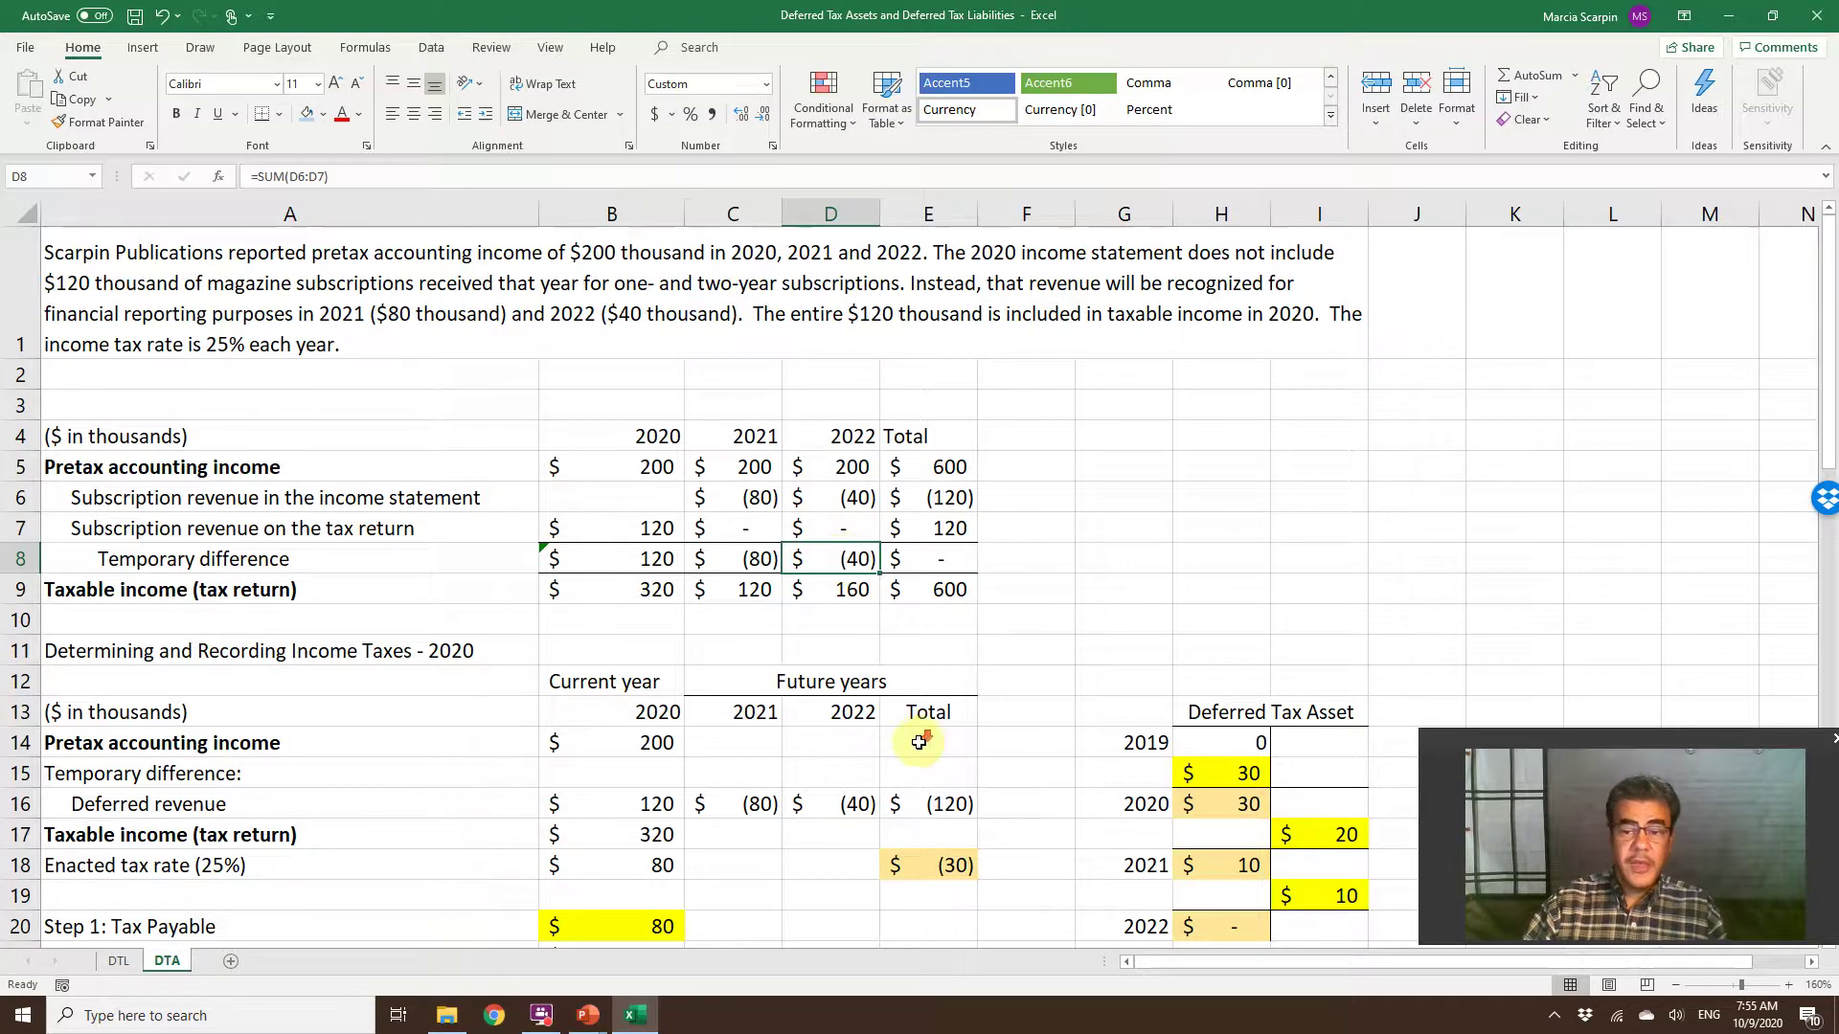
scroll(921, 745, "down", 1)
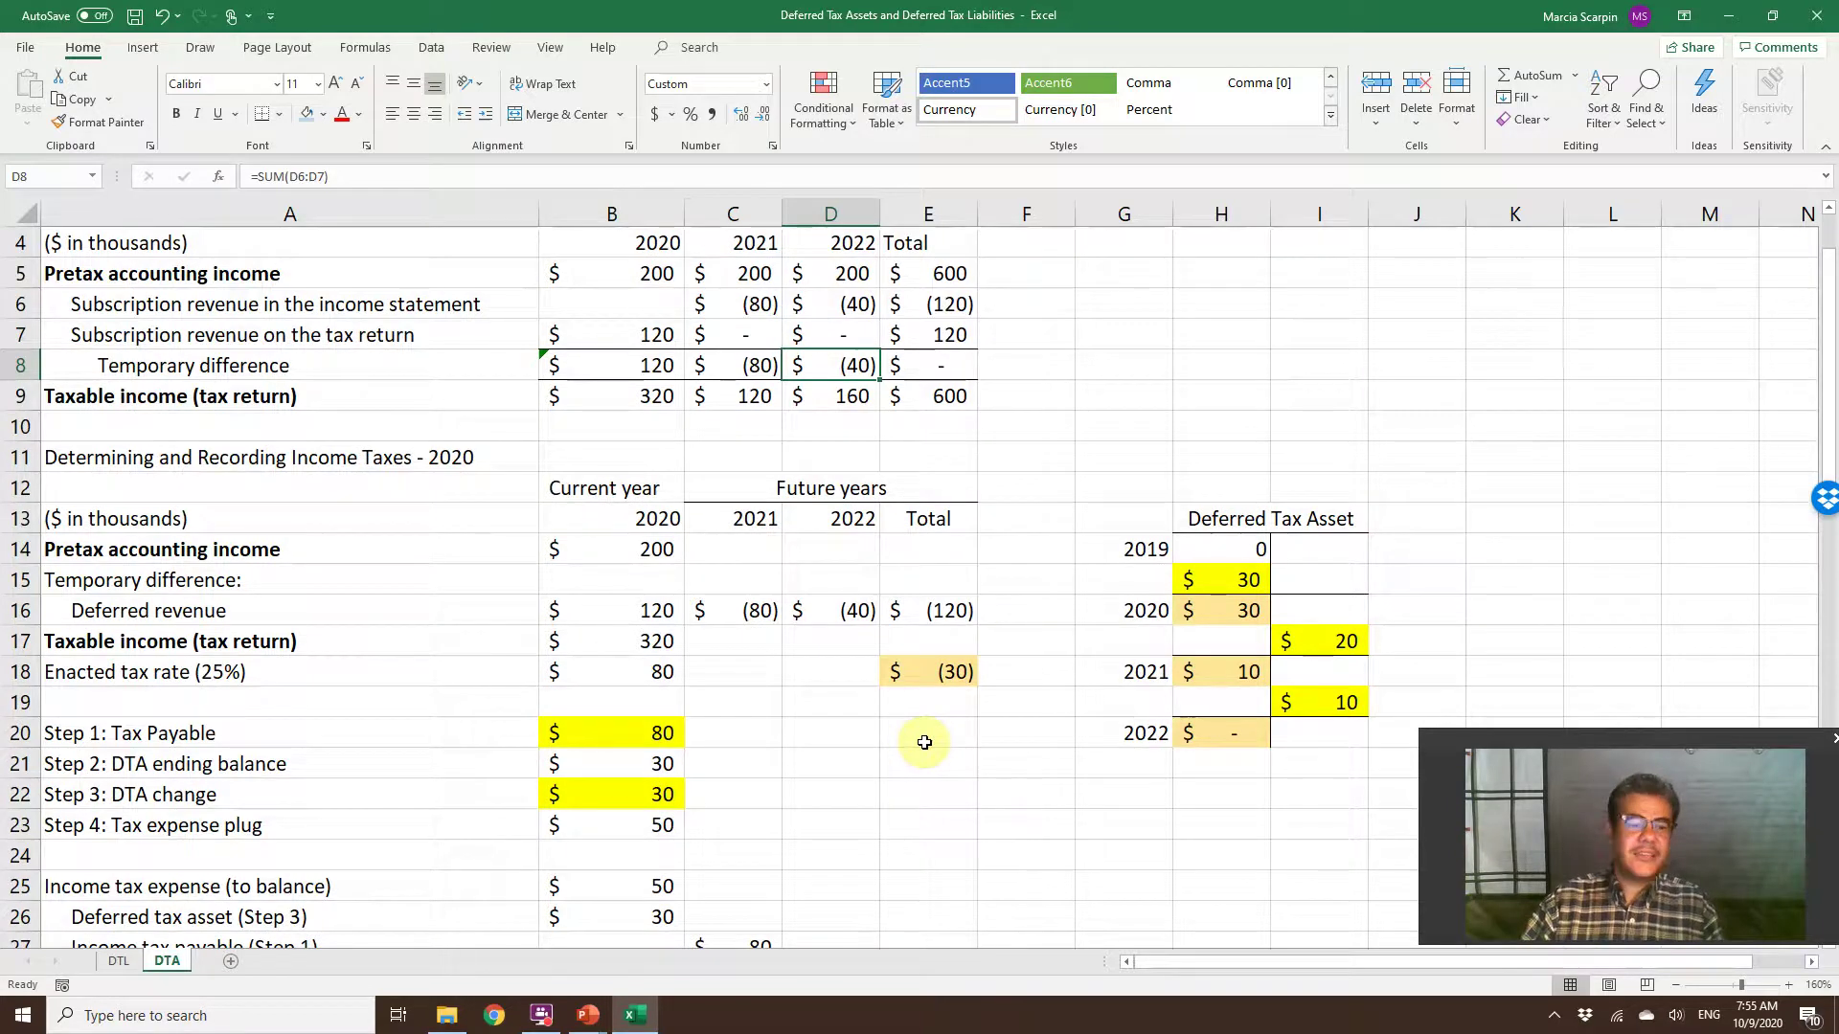
left_click(618, 663)
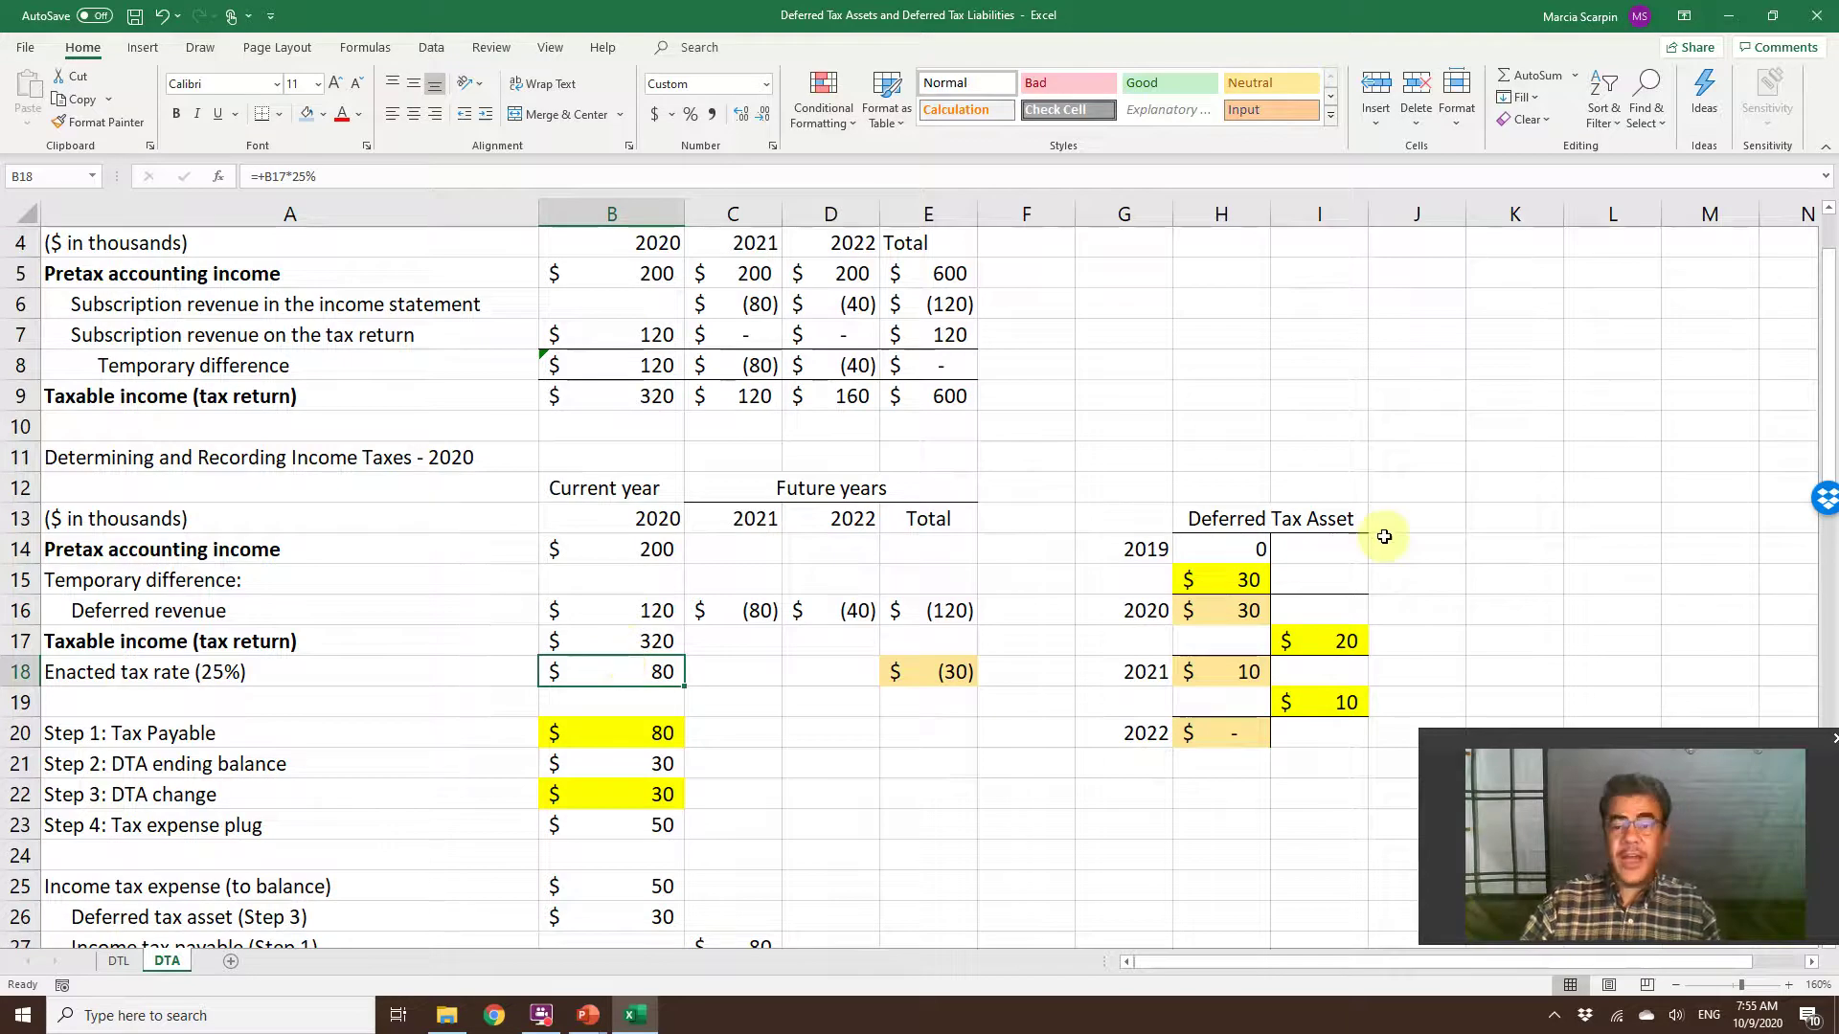
left_click(939, 674)
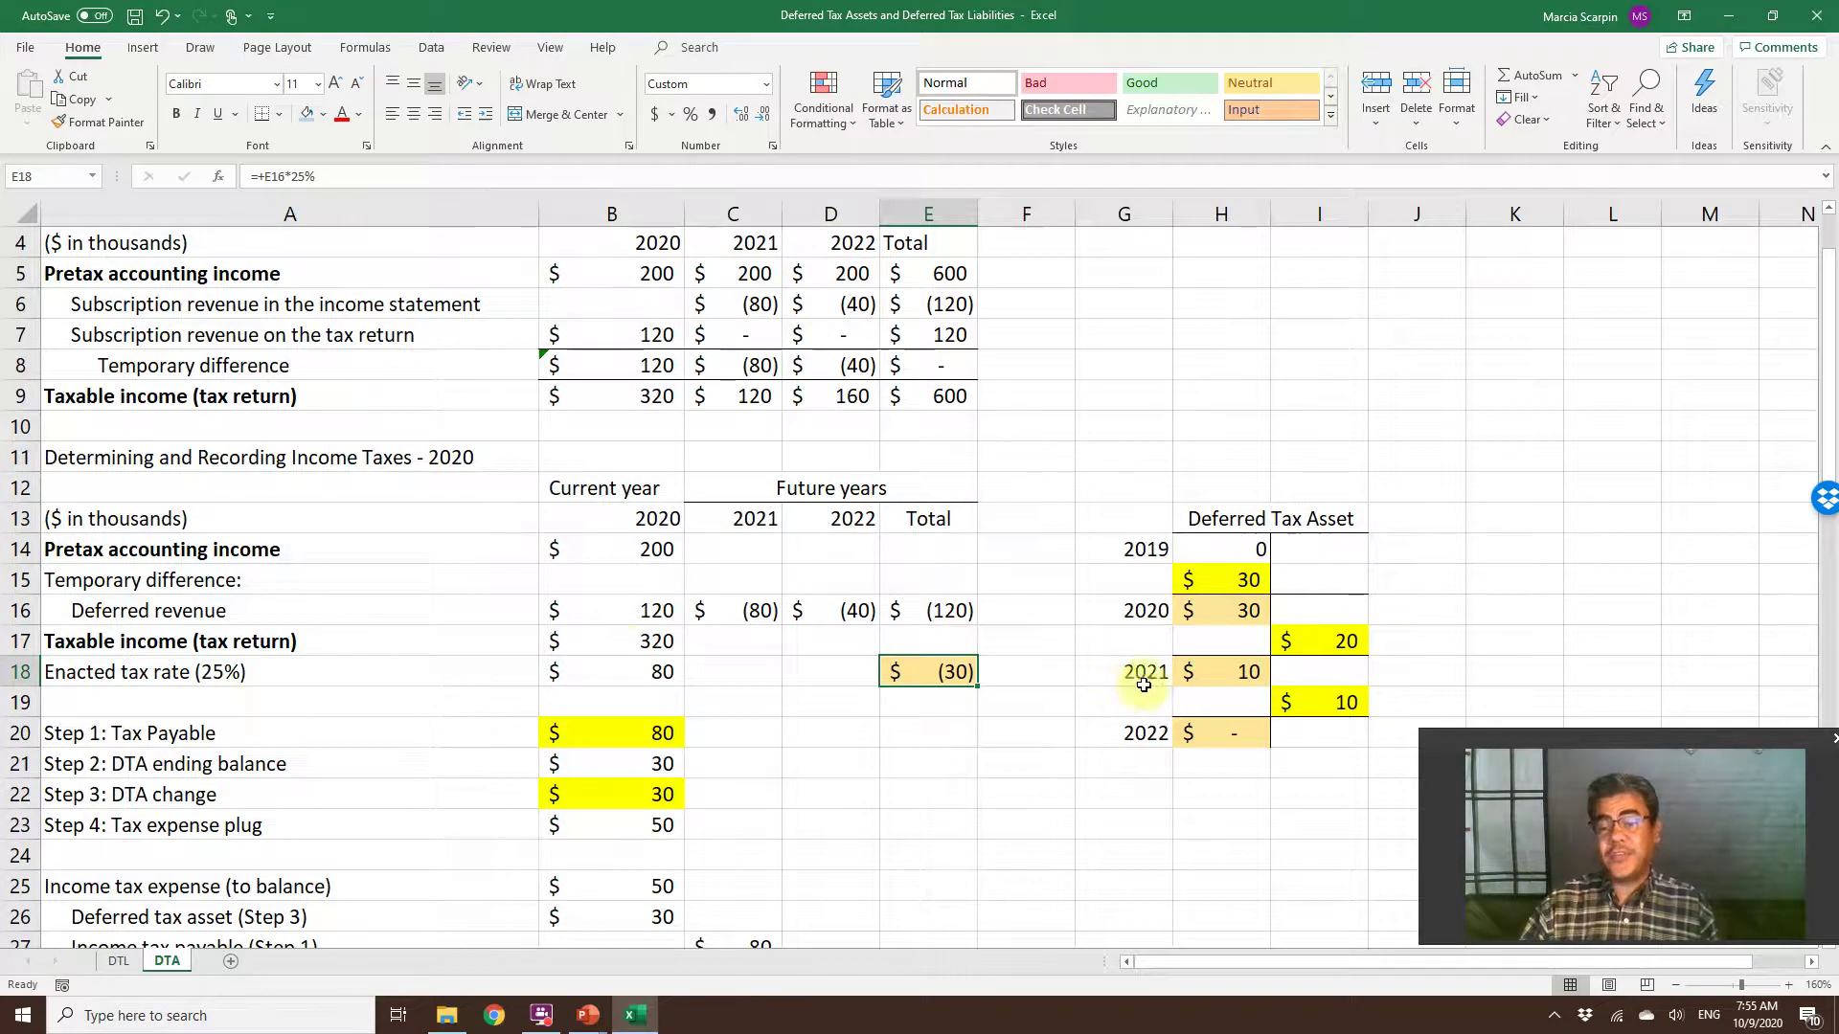
Apply the Accounting number format to the 2019 balance in H14 of the Deferred Tax Asset account.
left_click(1257, 520)
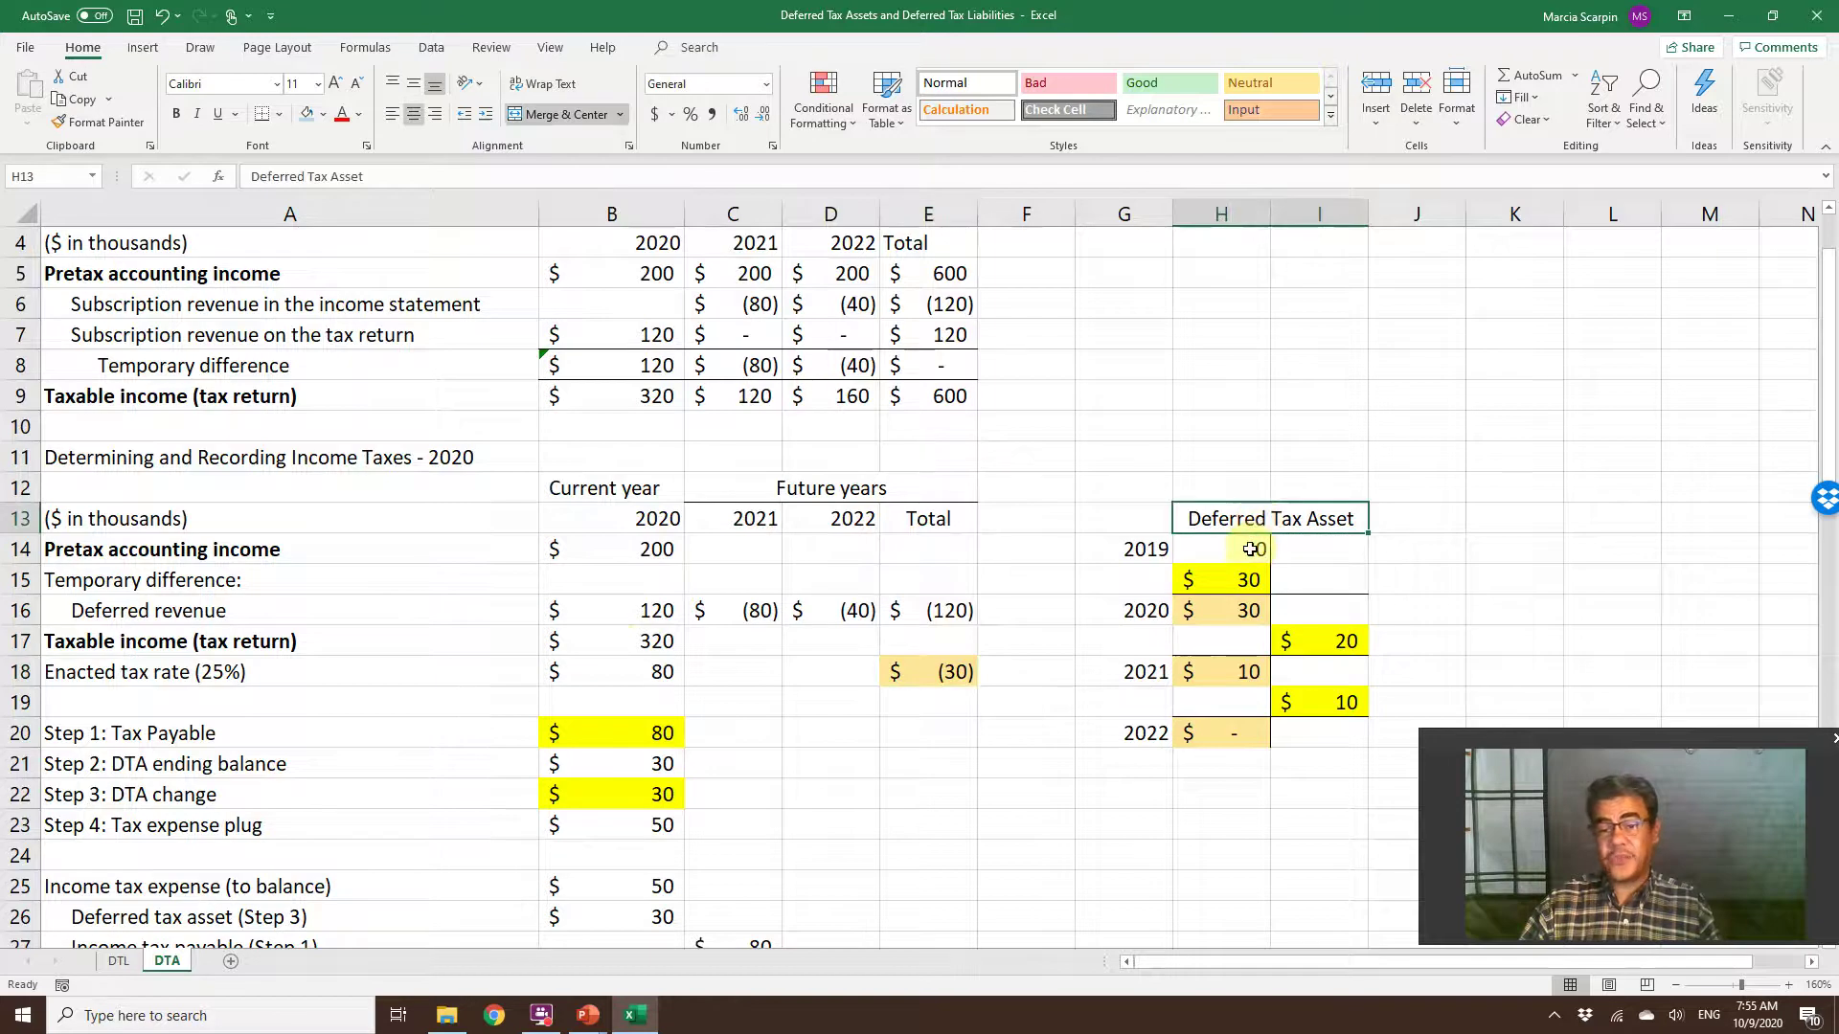
left_click(1251, 549)
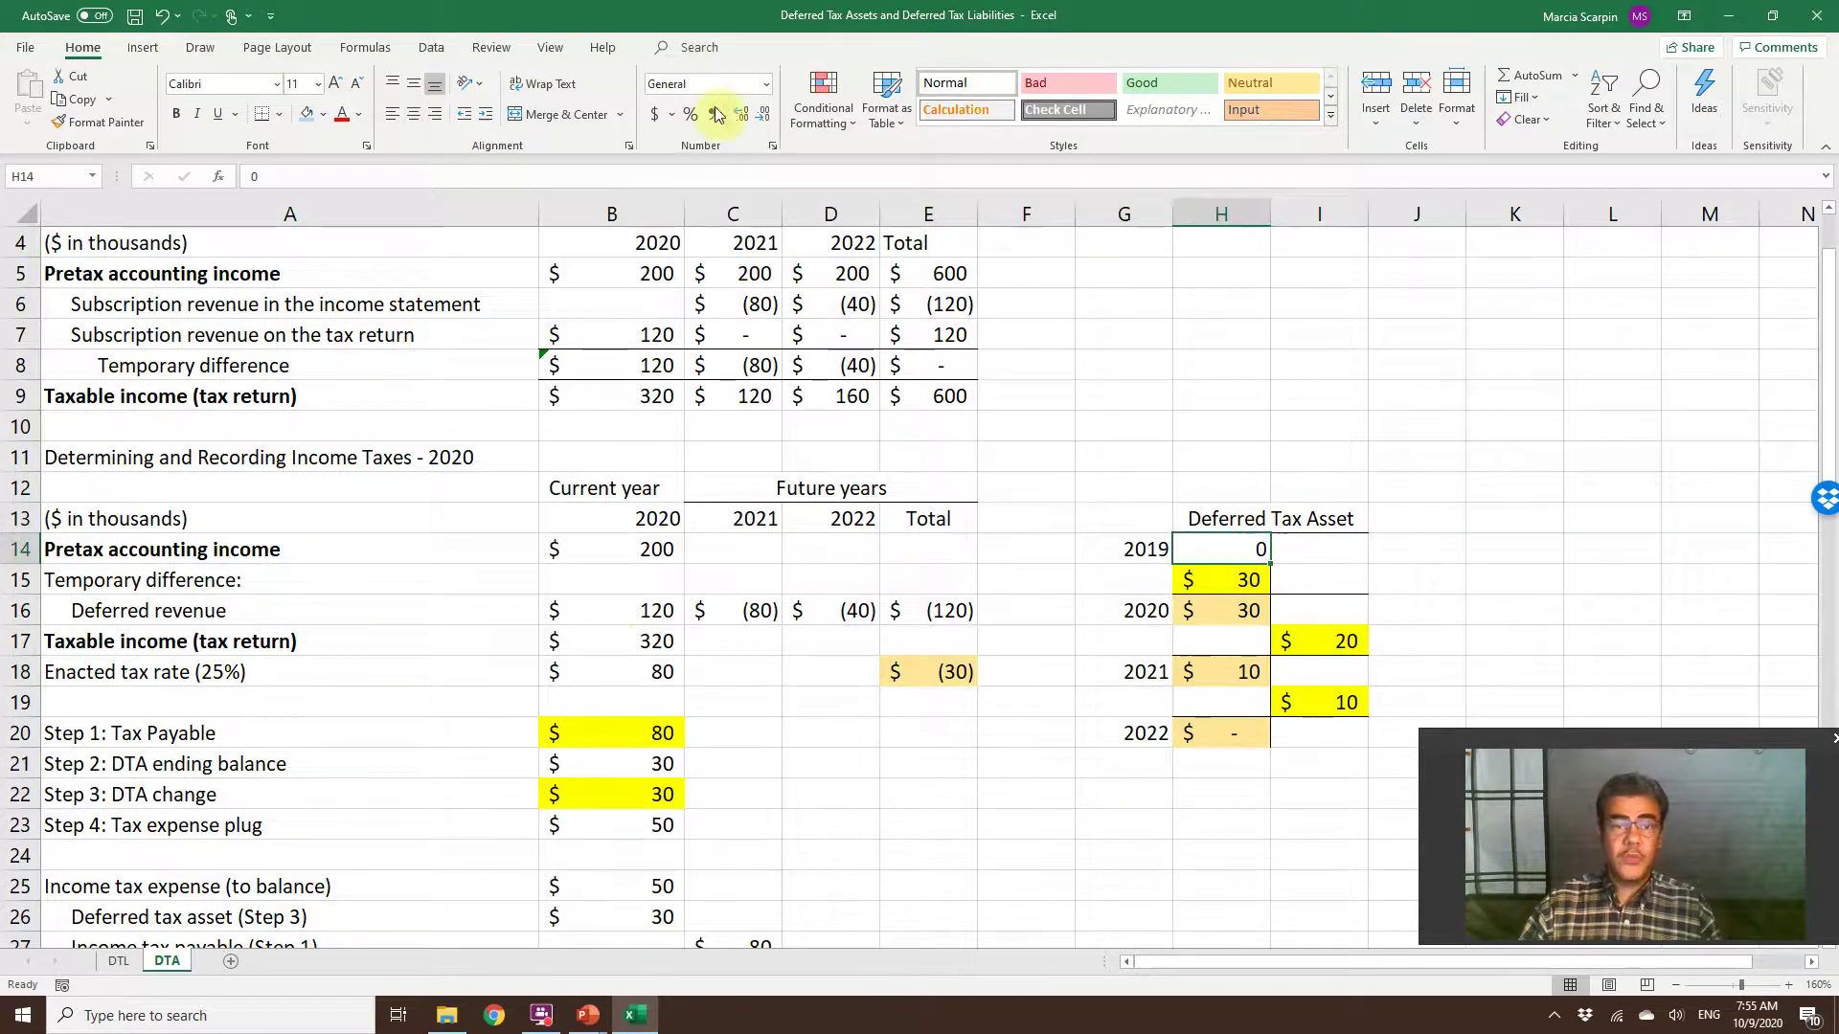
left_click(657, 115)
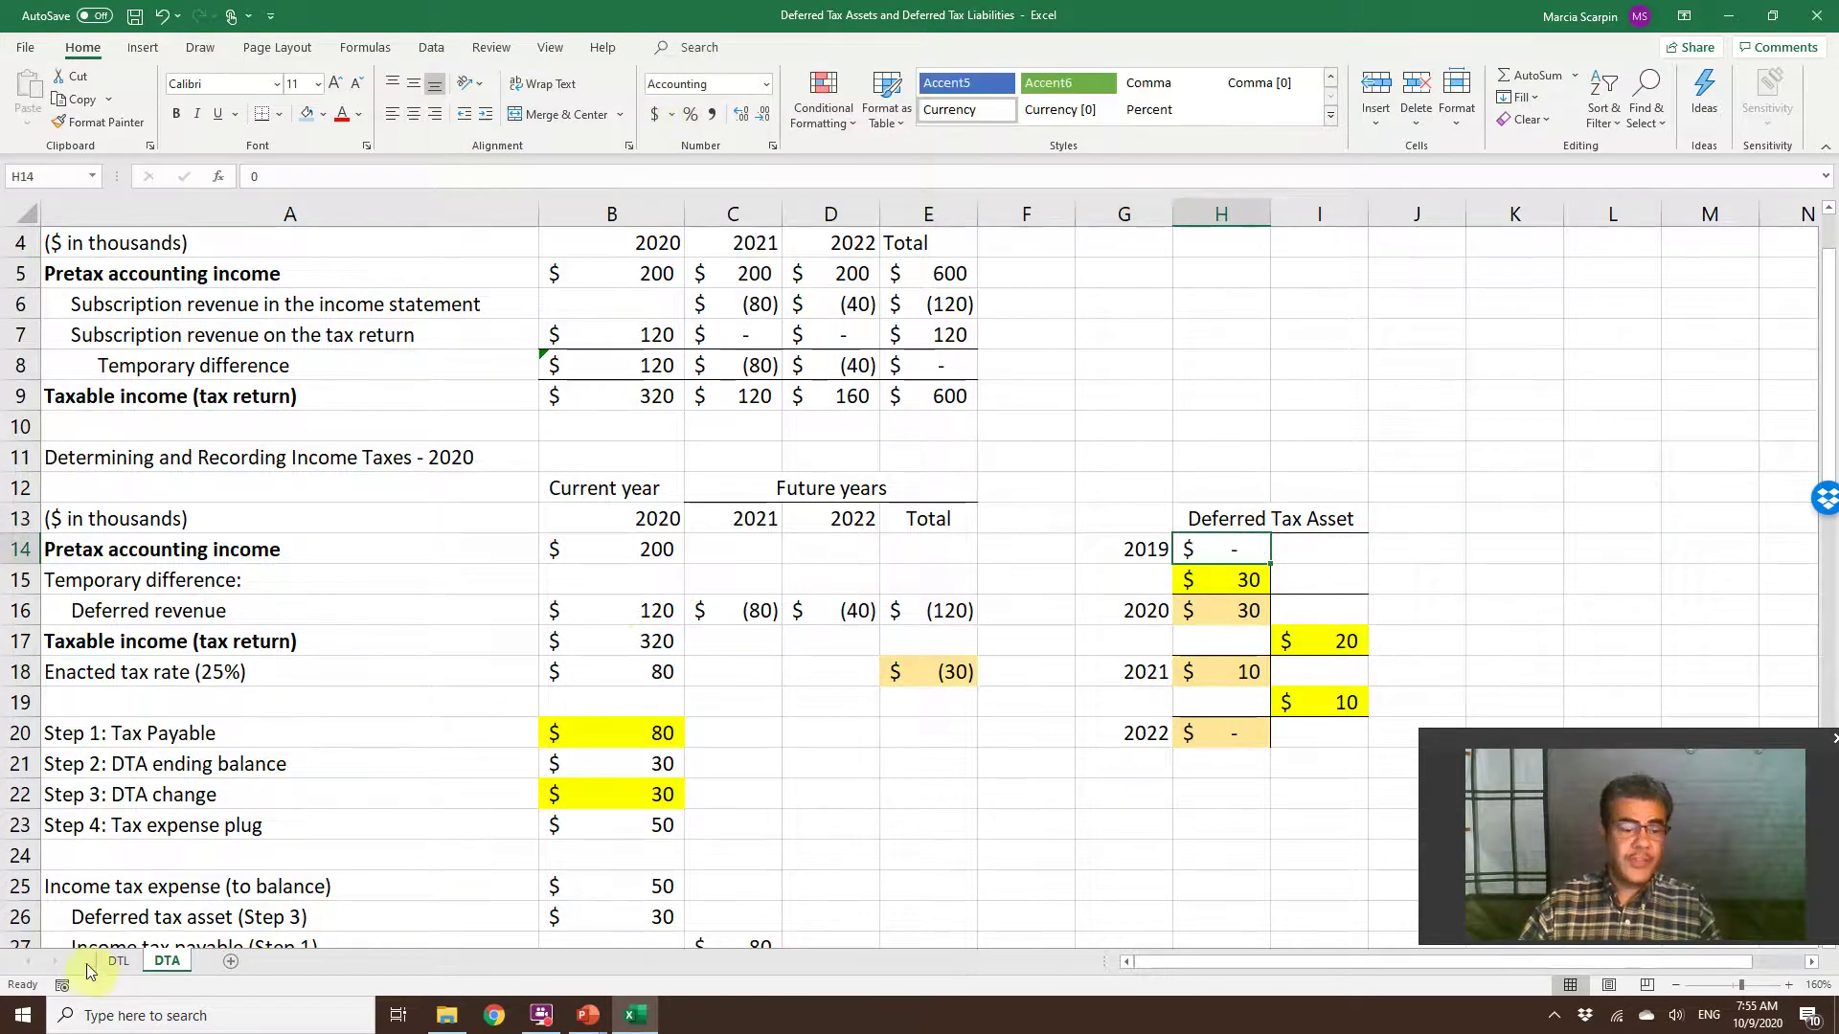
Check the DTL sheet, and examine the DTA sheet's 2020 amounts in B20, B17 and E18 against the Deferred Tax Asset balance in H16.
left_click(118, 963)
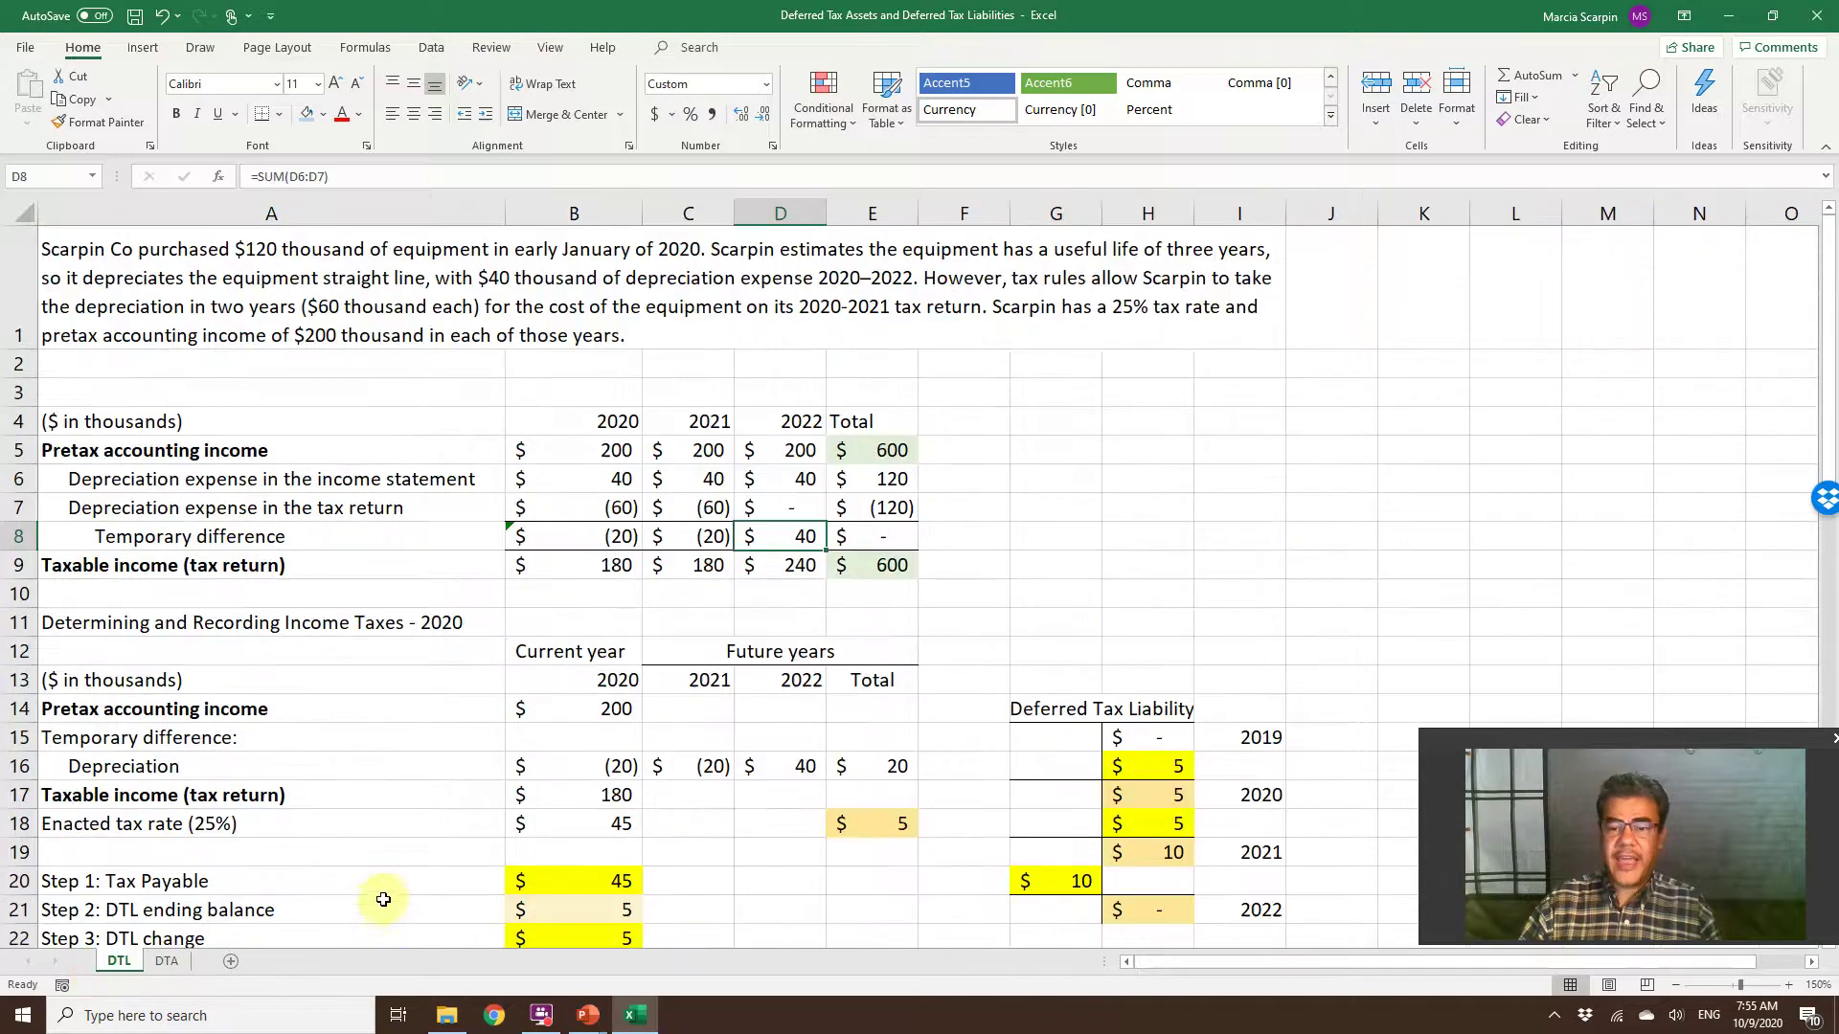
left_click(165, 962)
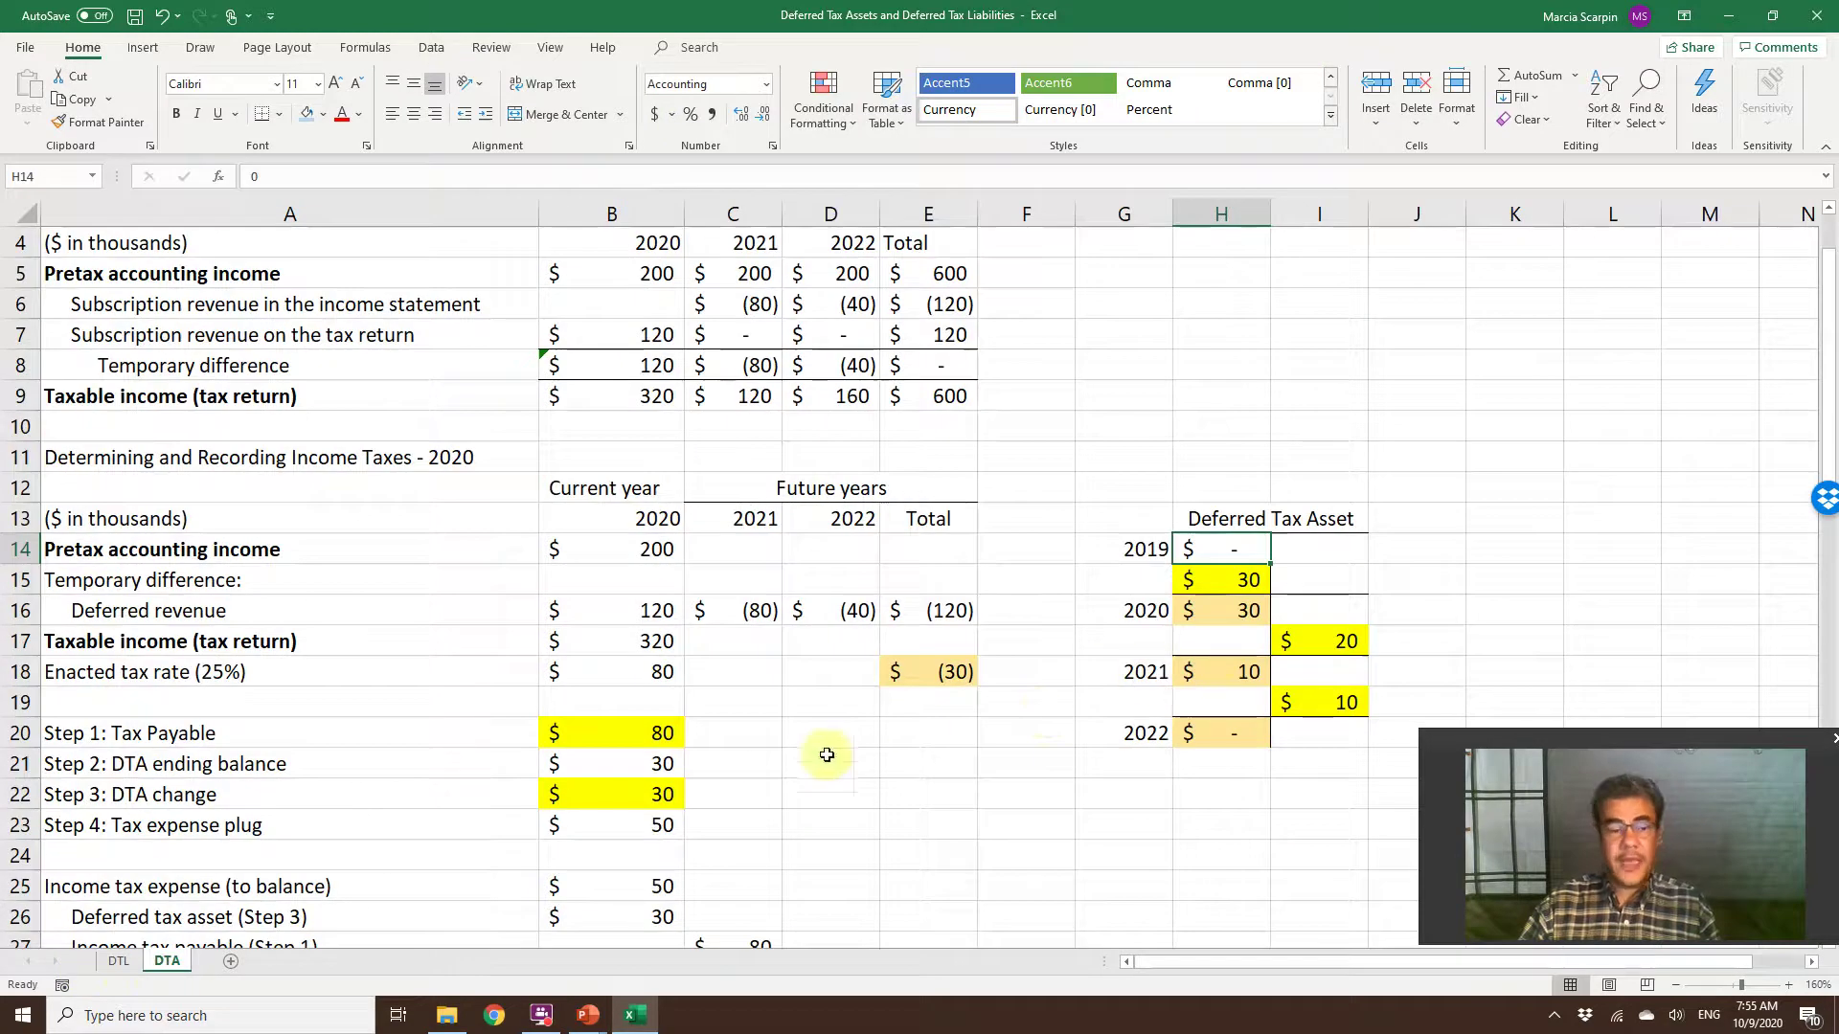
left_click(609, 736)
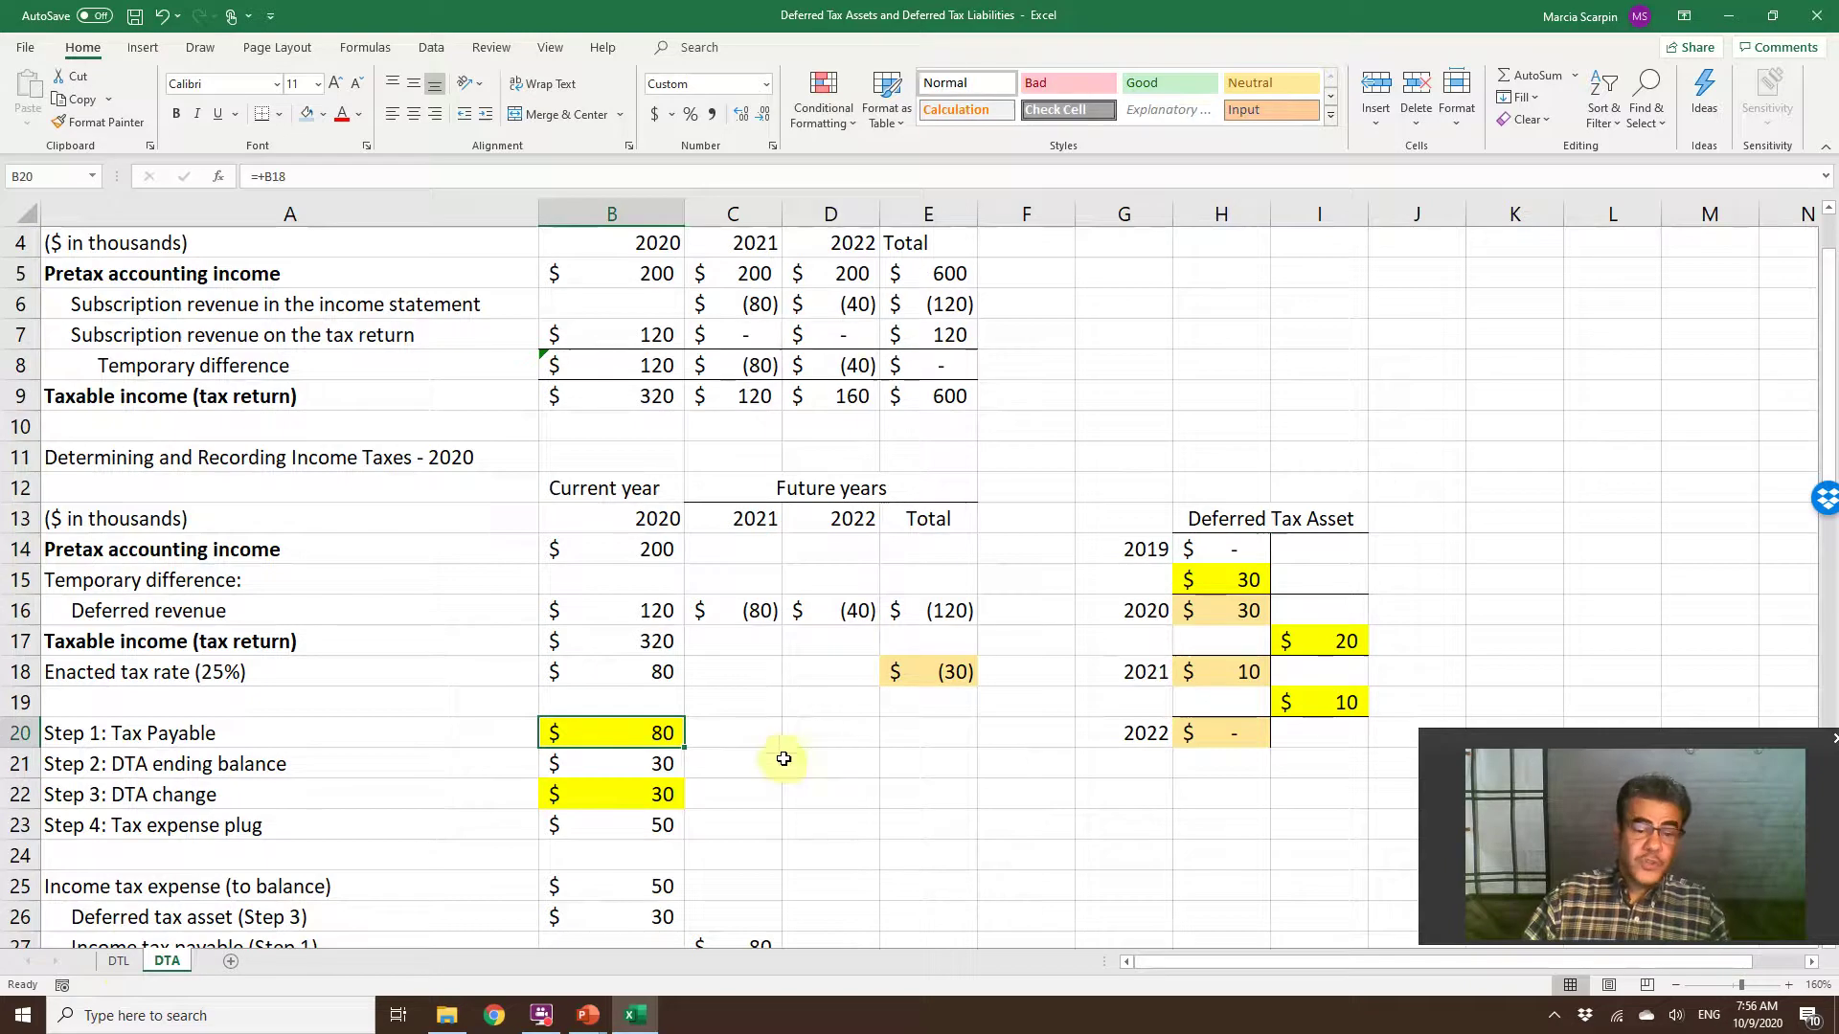
scroll(757, 749, "down", 1)
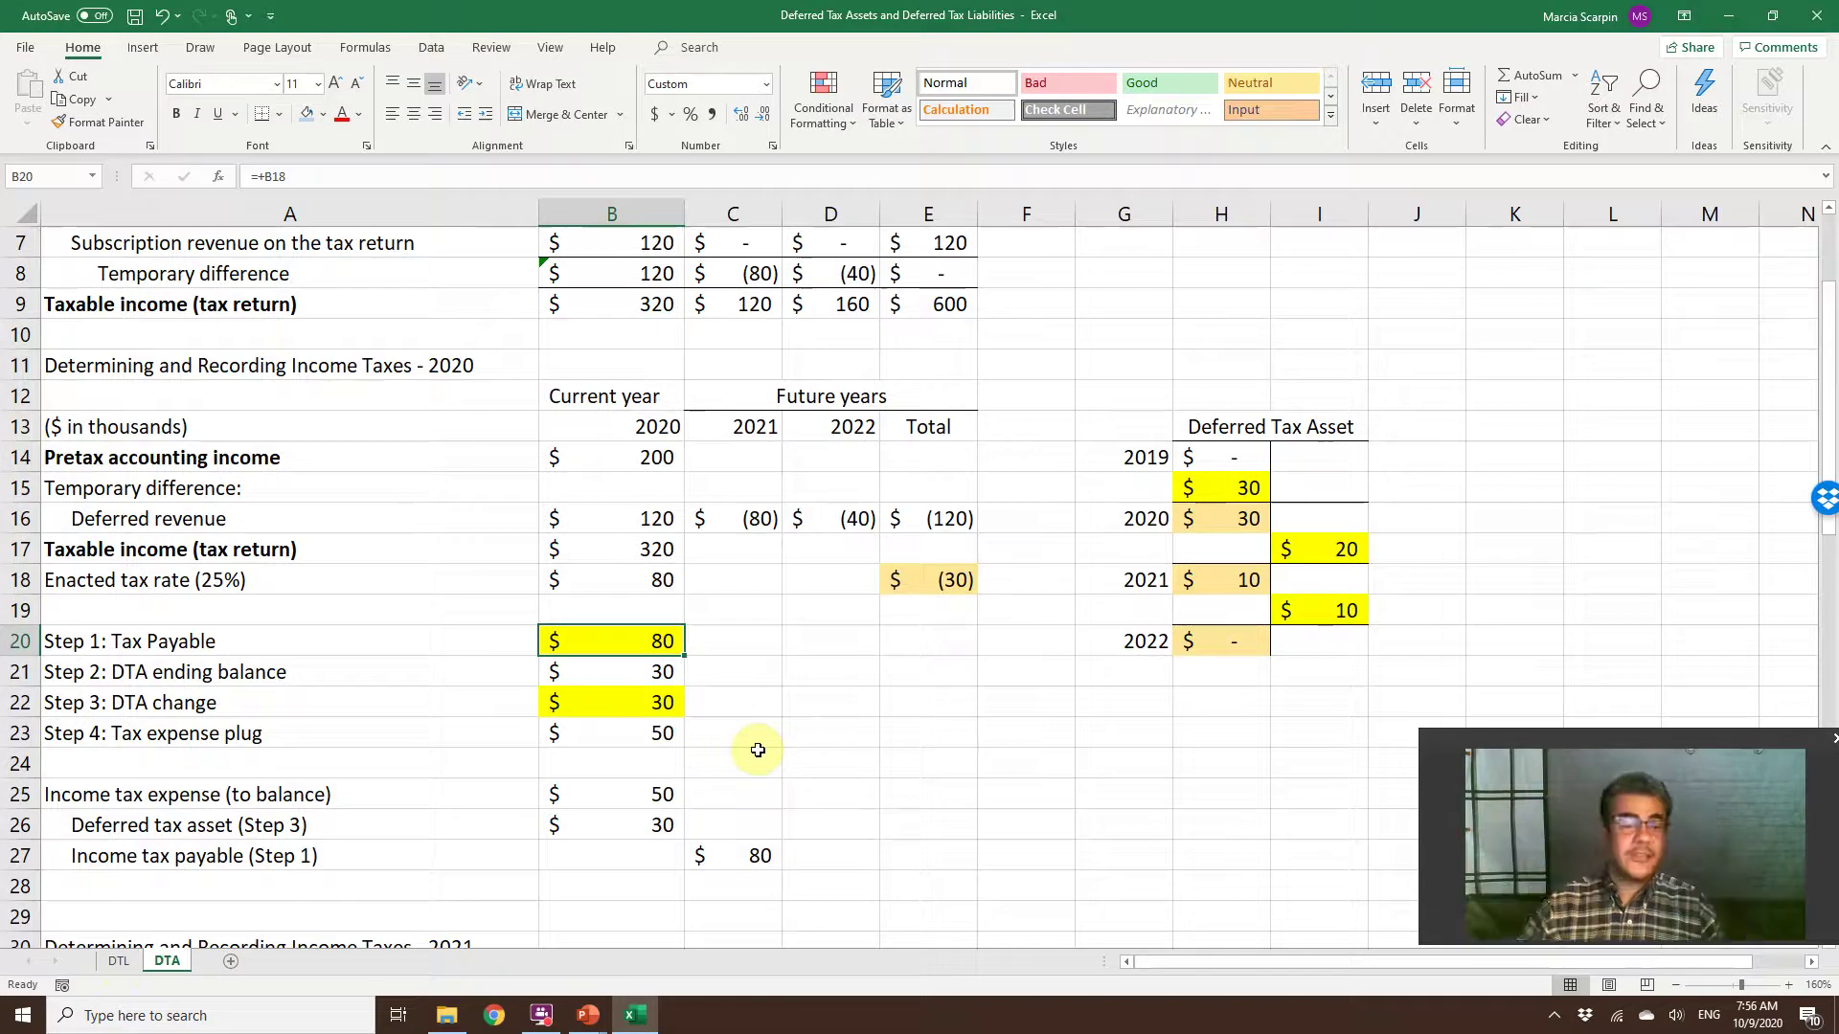
left_click(638, 550)
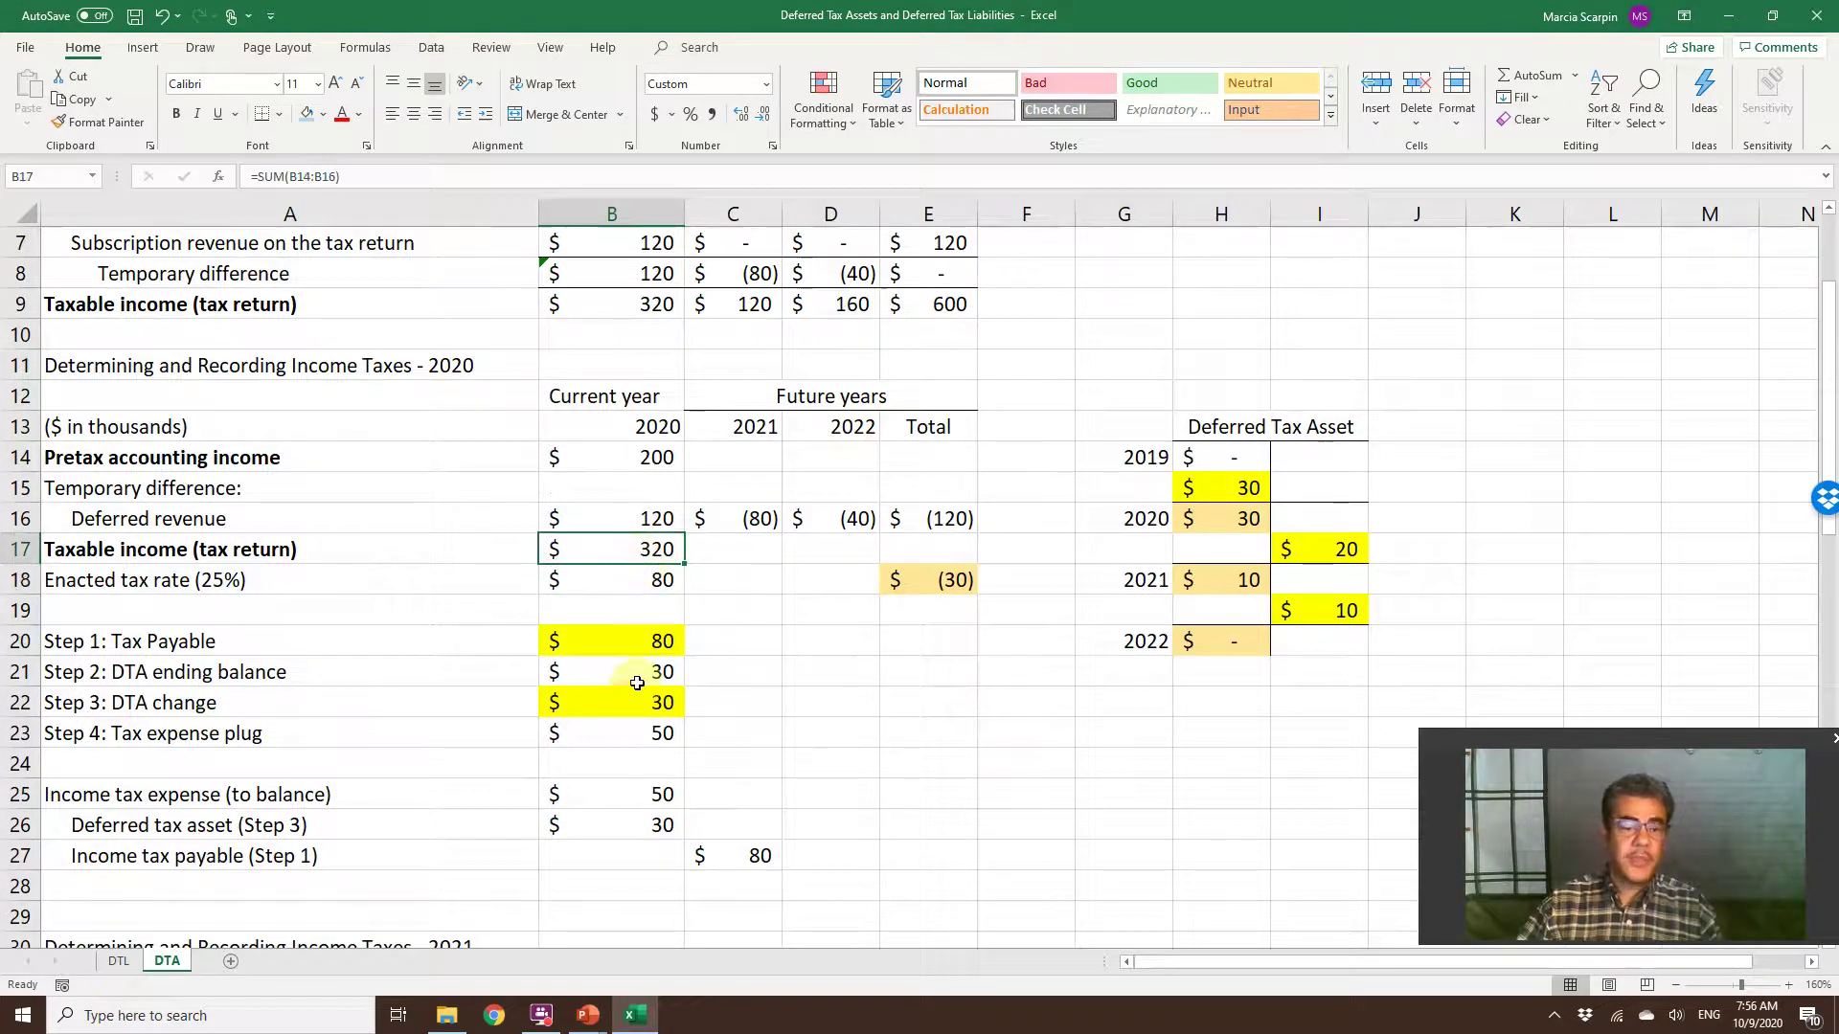
left_click(1210, 518)
left_click(944, 572)
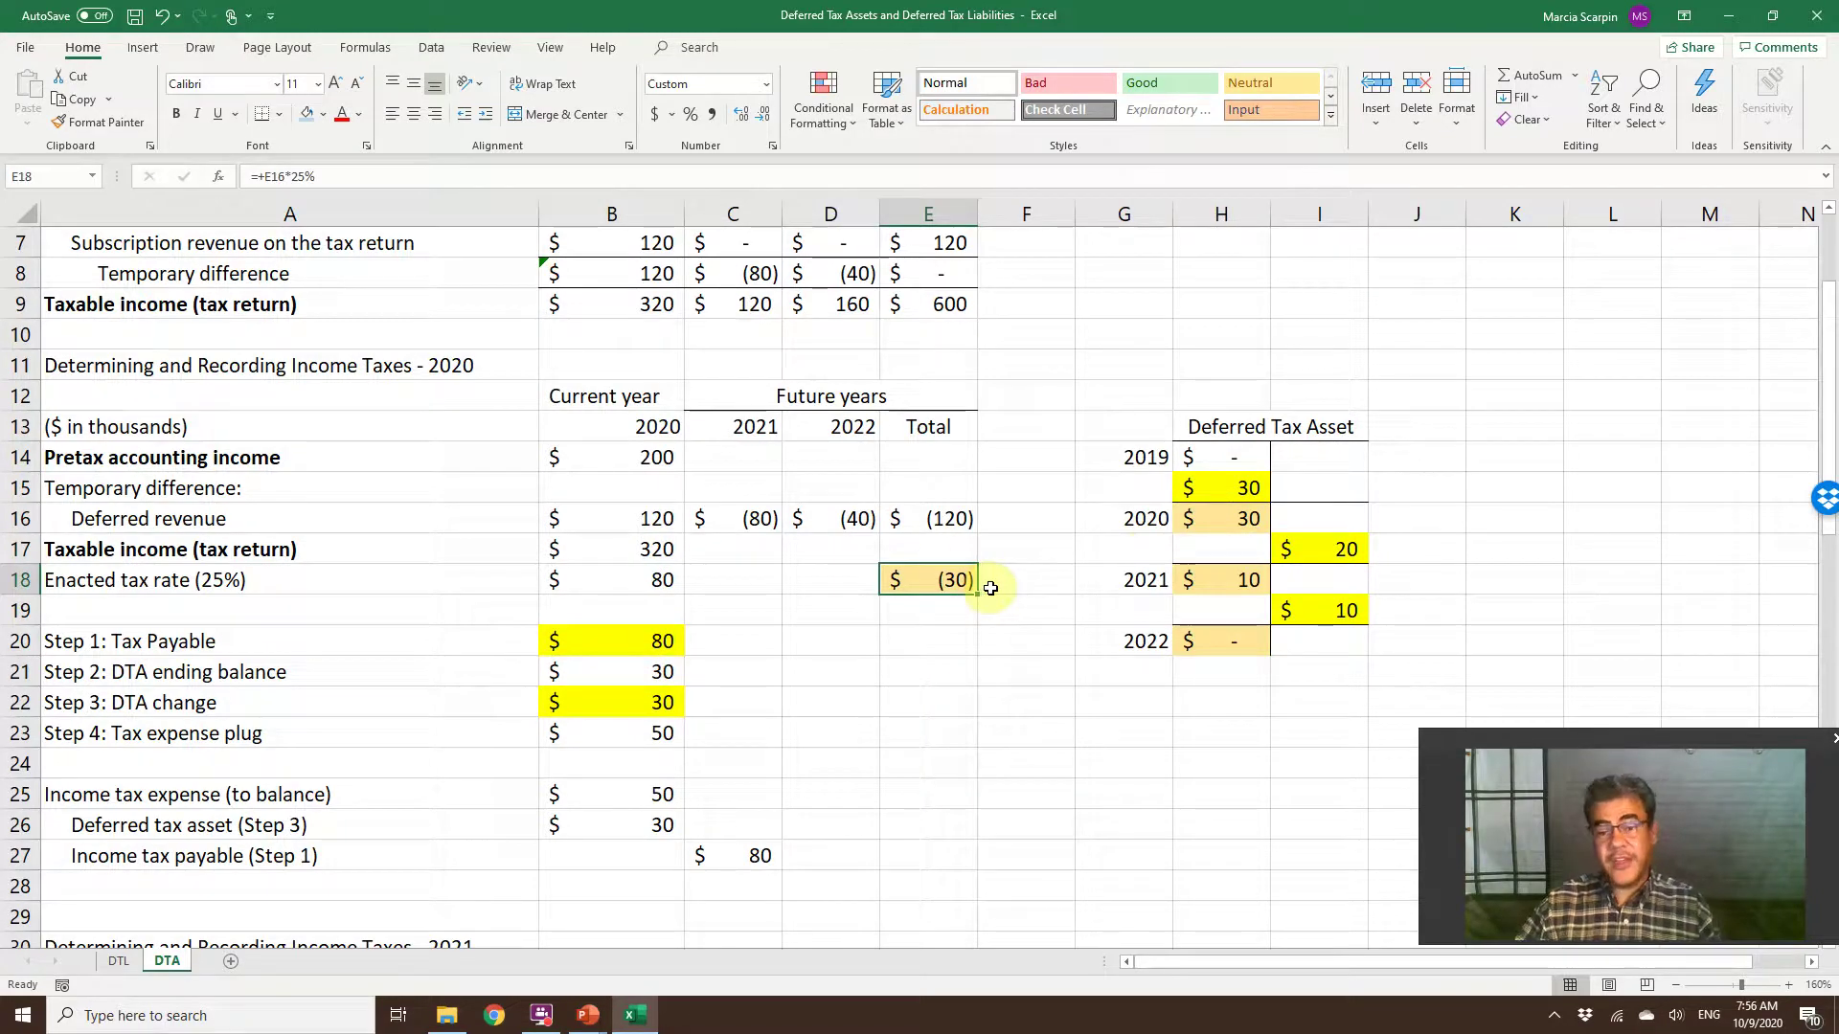
left_click(1210, 515)
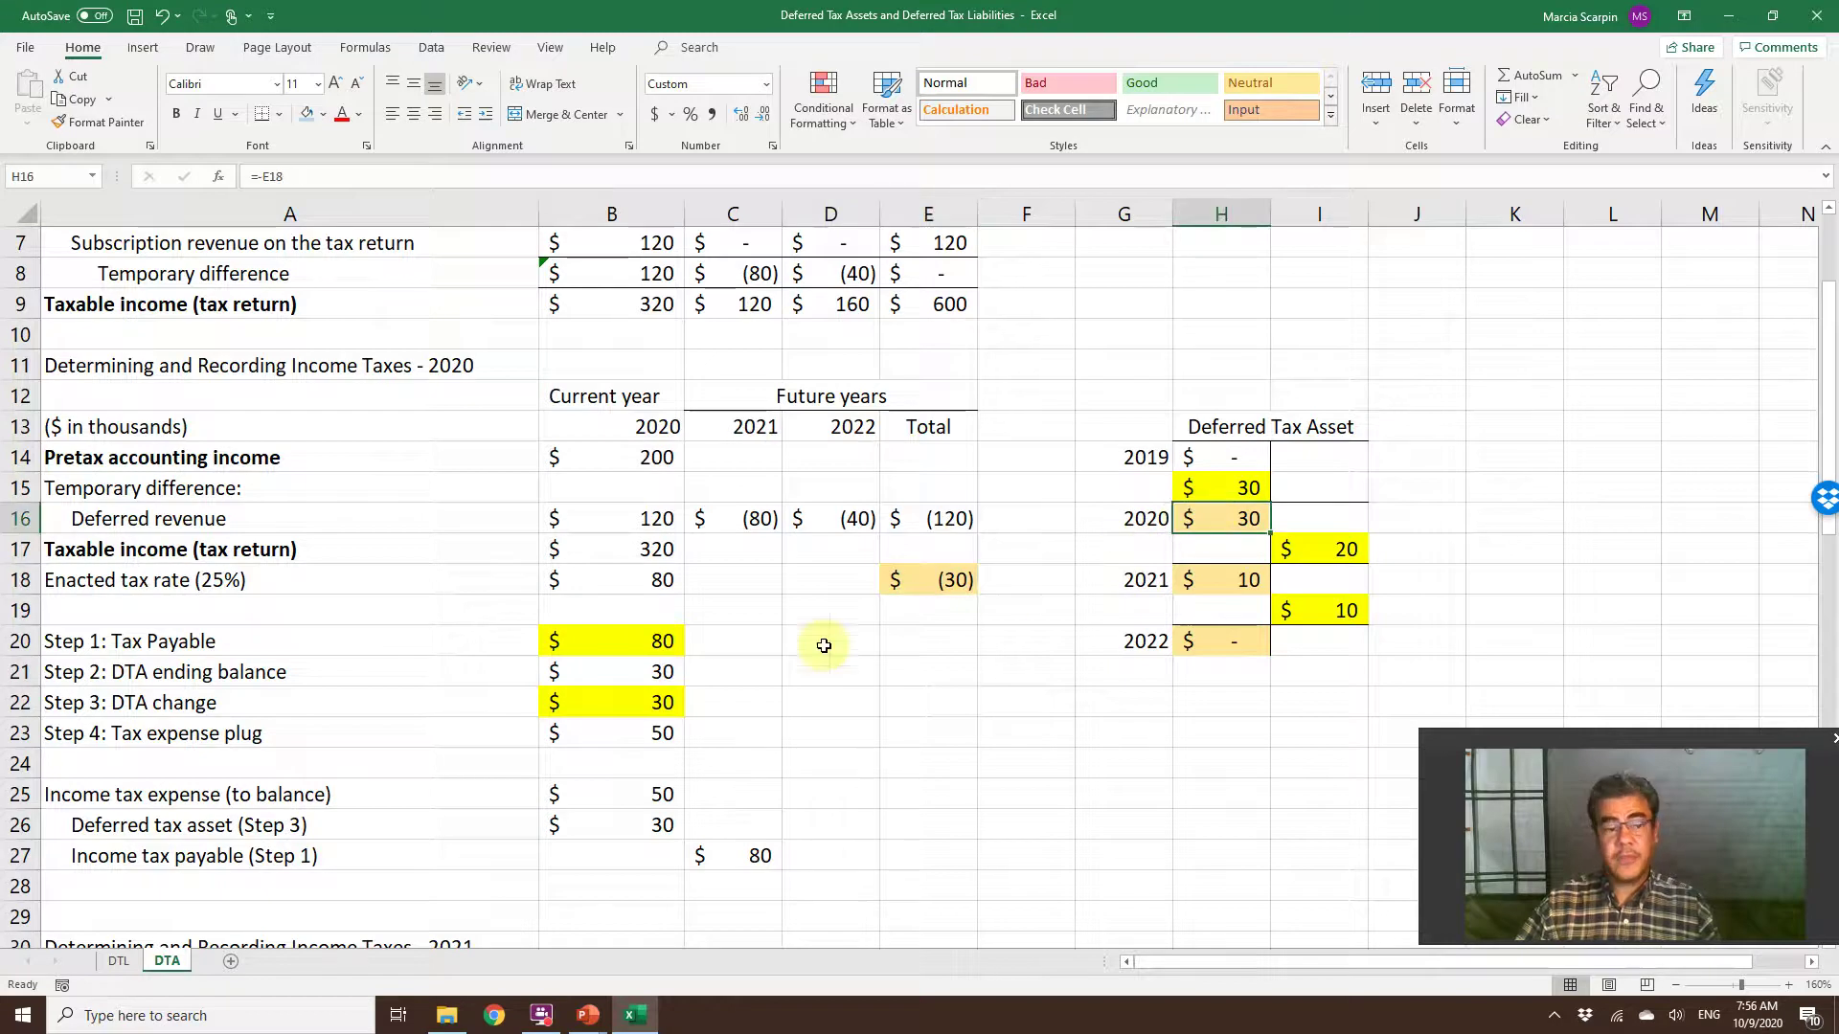
Fill the 2020 DTA ending balance in B21 with the light gold used for the account balance in H16.
left_click(618, 696)
left_click(652, 673)
left_click(324, 114)
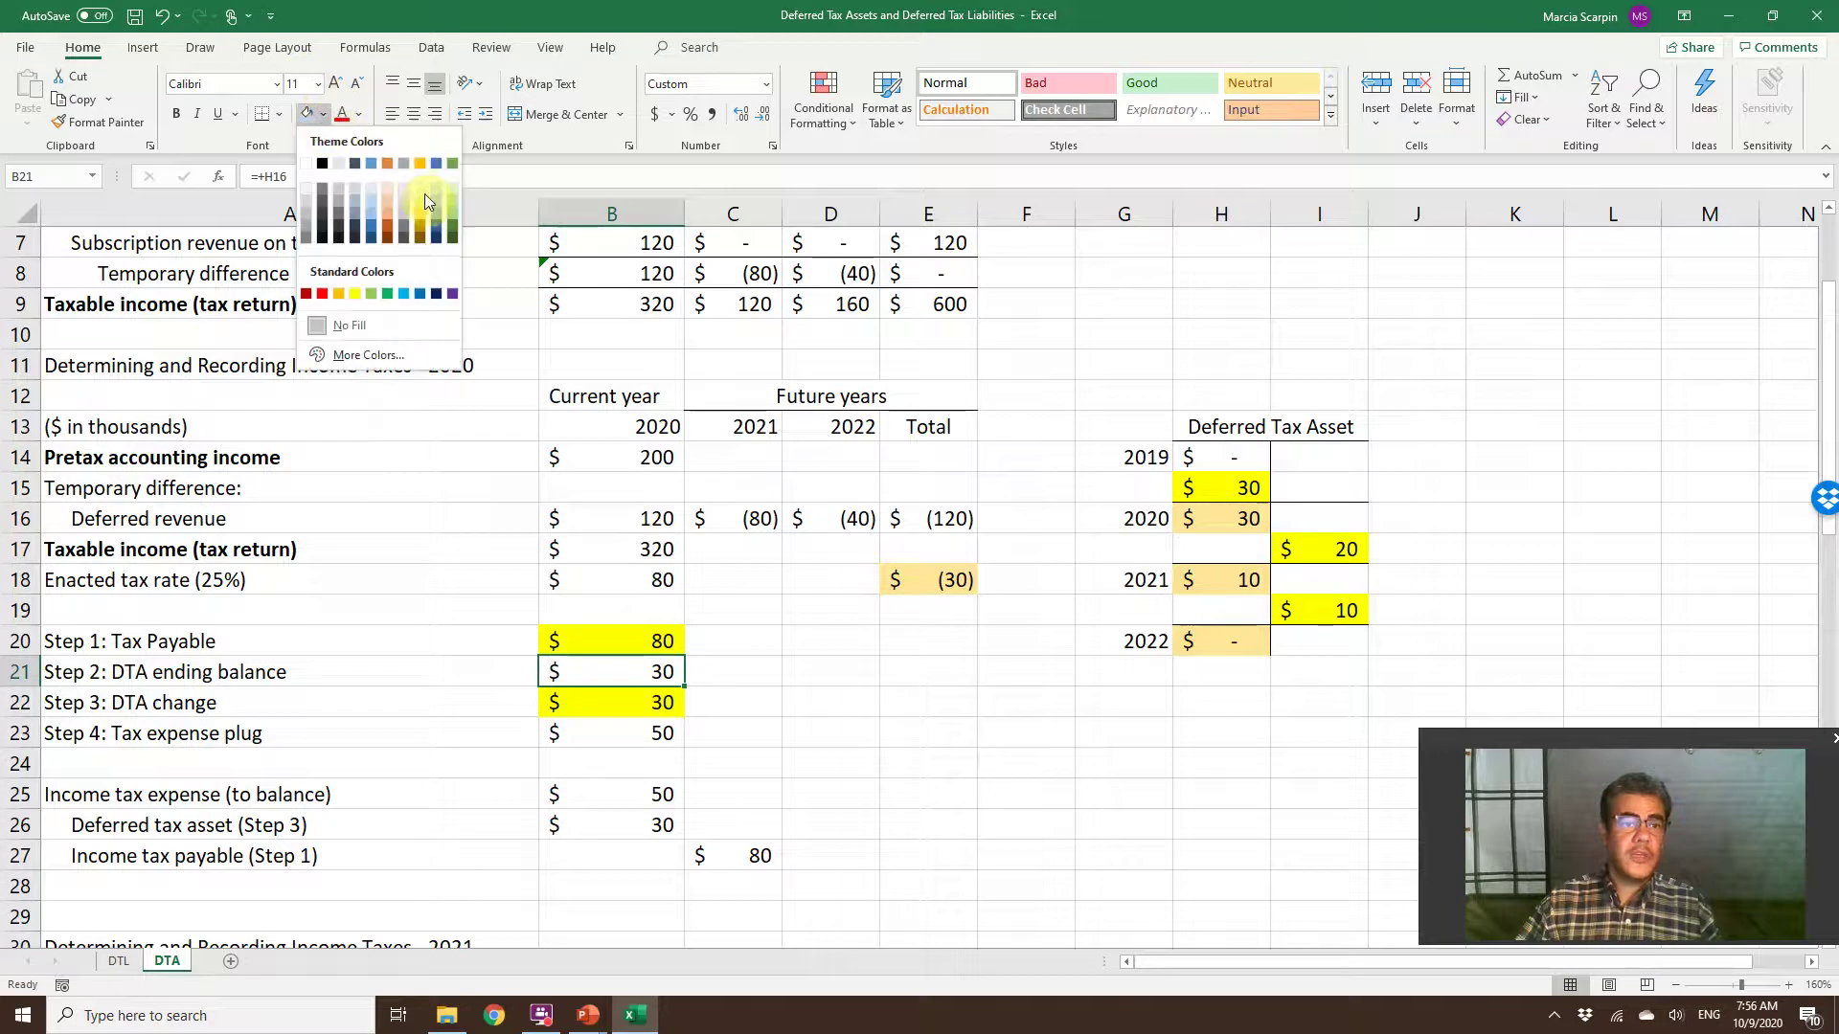
left_click(417, 191)
left_click(644, 698)
left_click(651, 673)
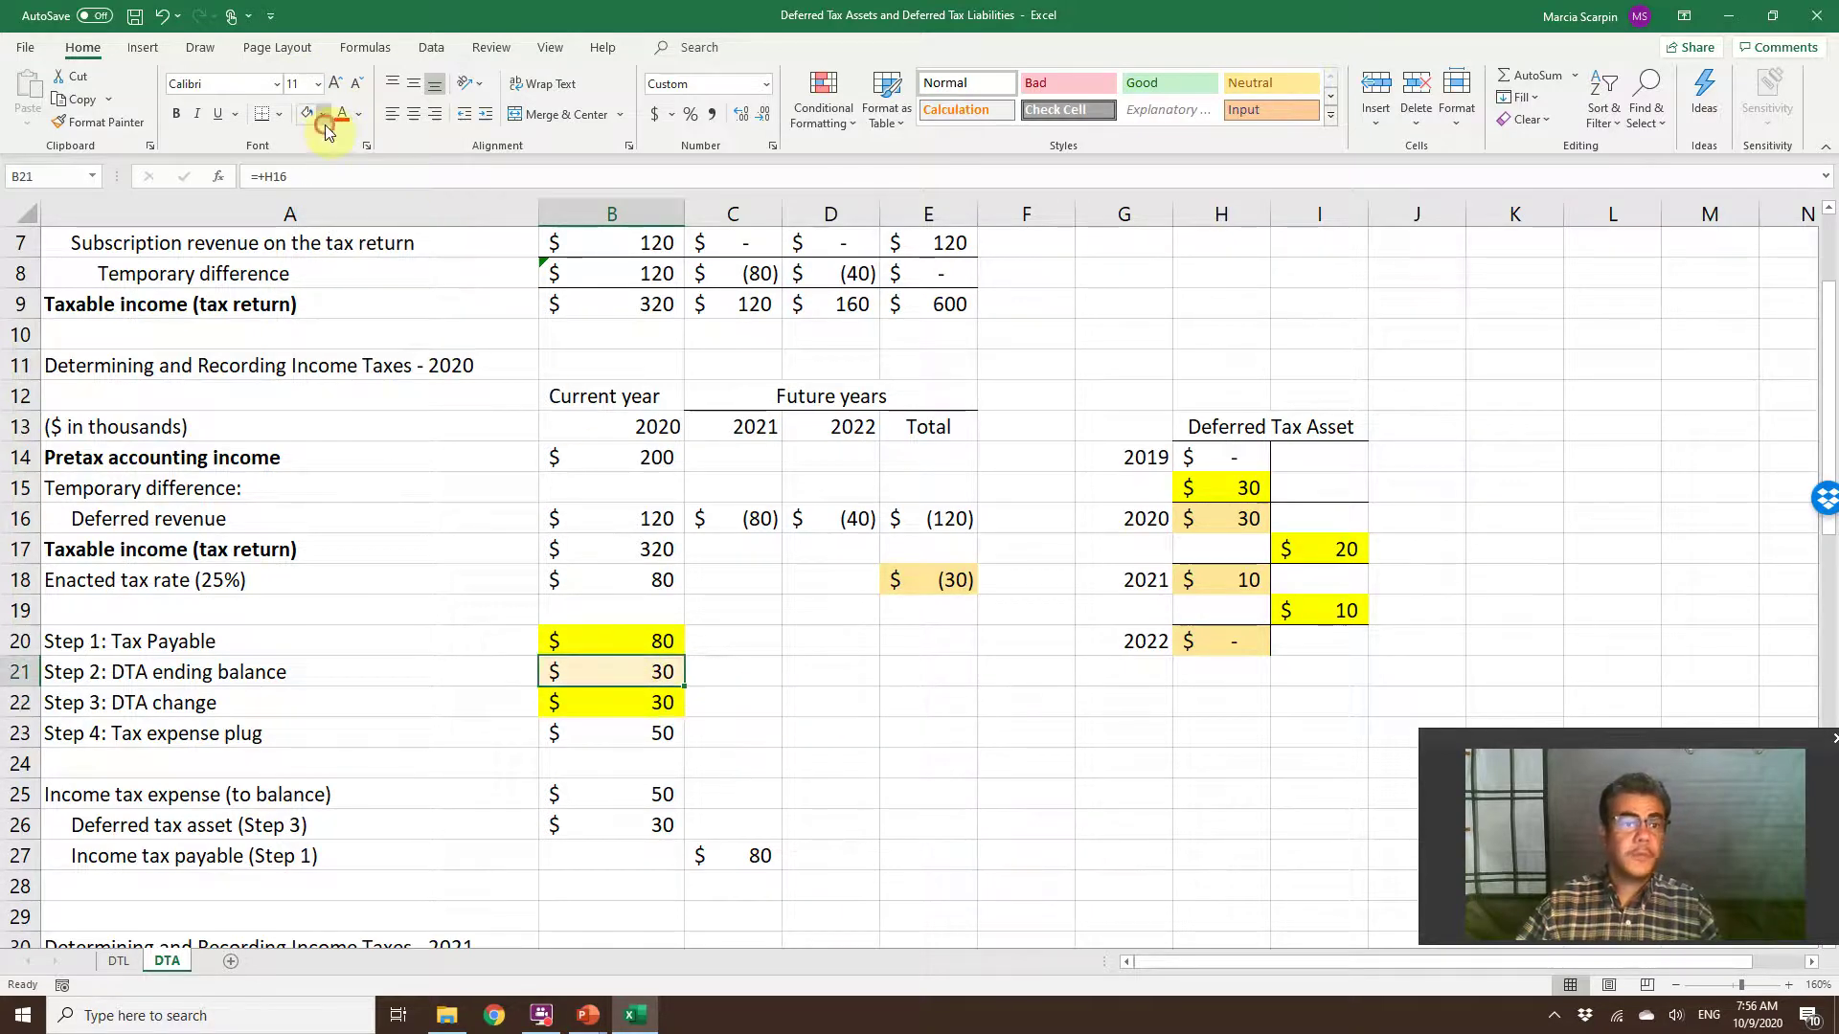
left_click(323, 114)
left_click(421, 203)
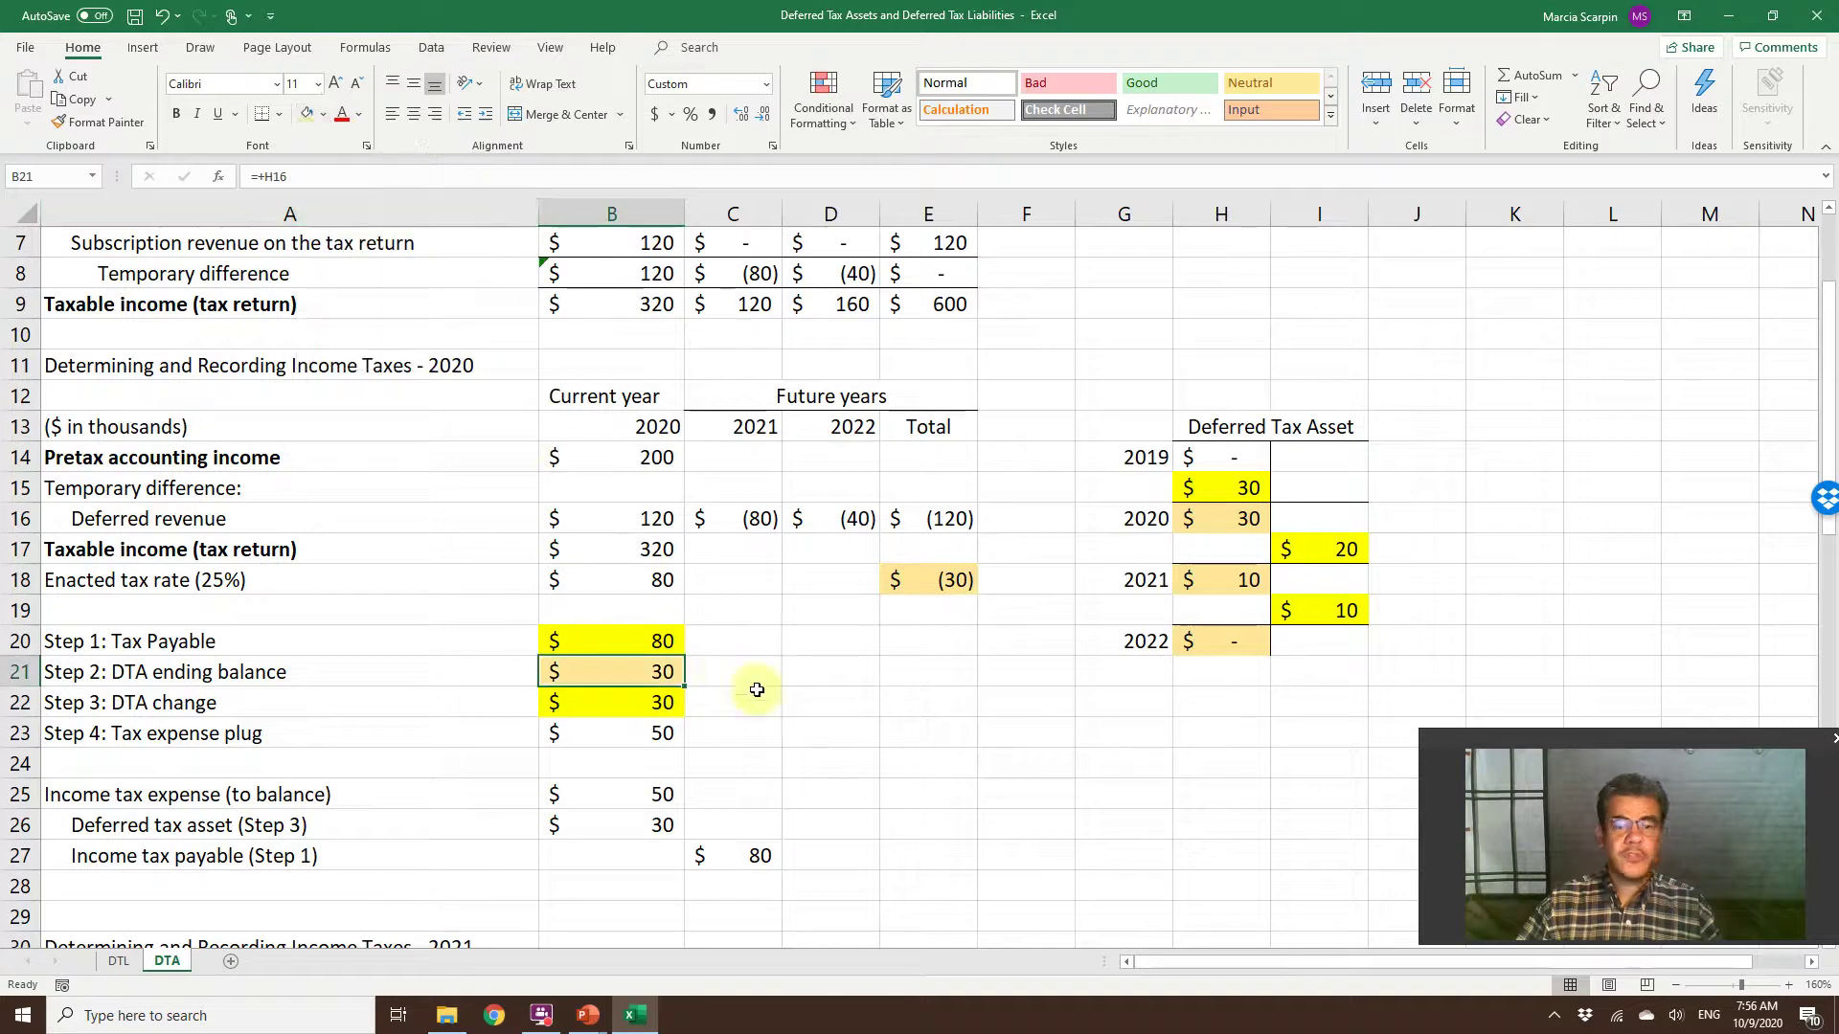
Clear the 2020 tax expense plug in B23 and the journal entry amounts in B25:C27.
left_click(628, 714)
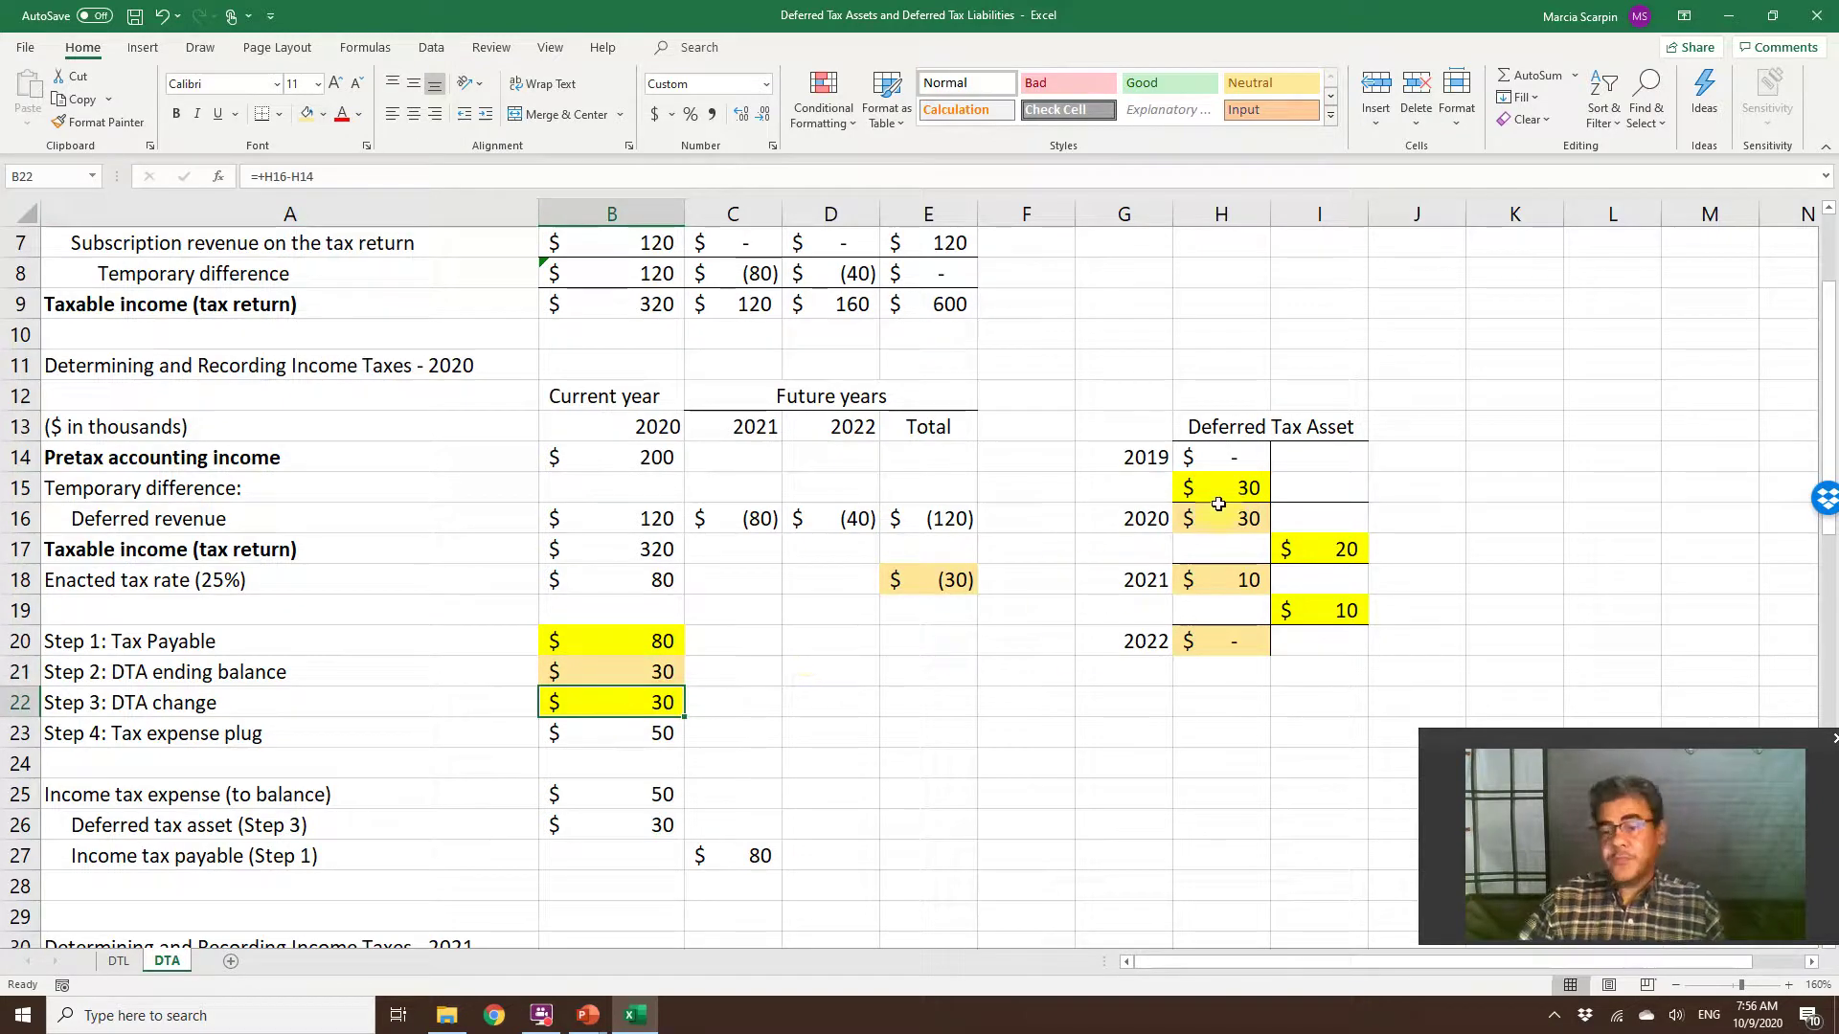
left_click(637, 735)
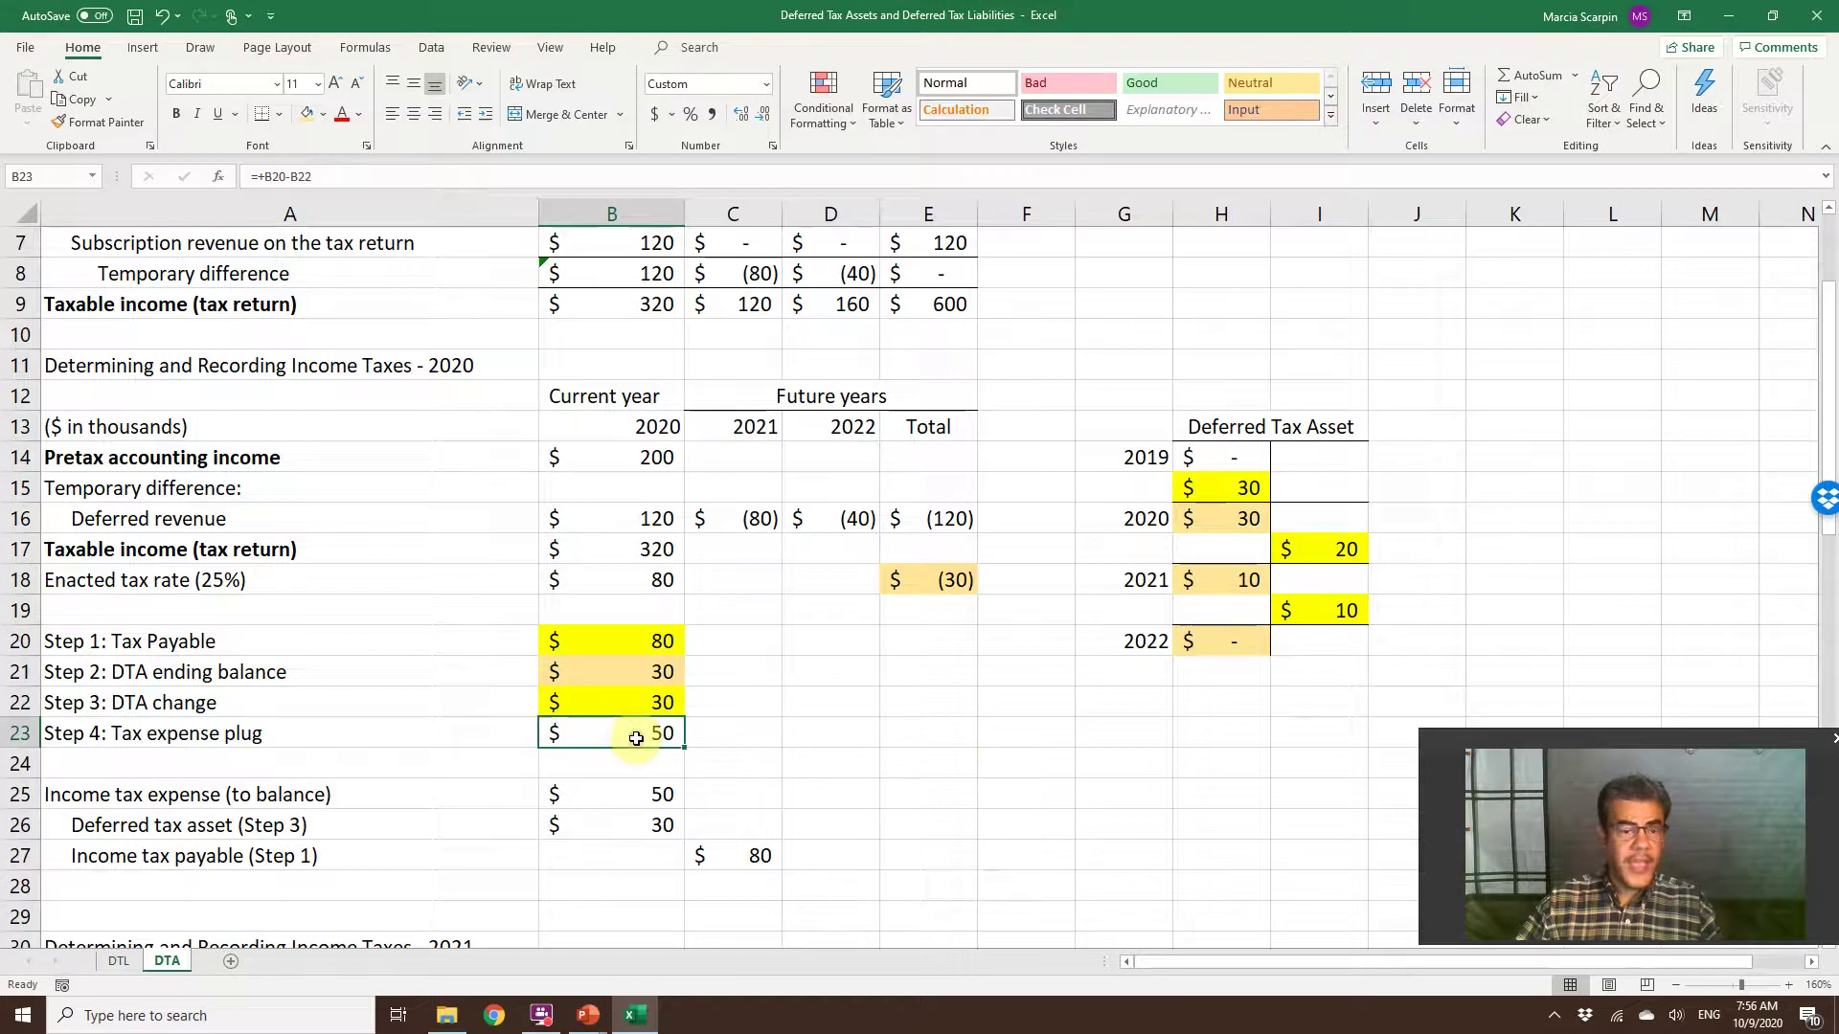
key("Delete")
key("Down")
key("Down")
key("shift+Down")
key("shift+Down")
key("shift+Right")
key("Delete")
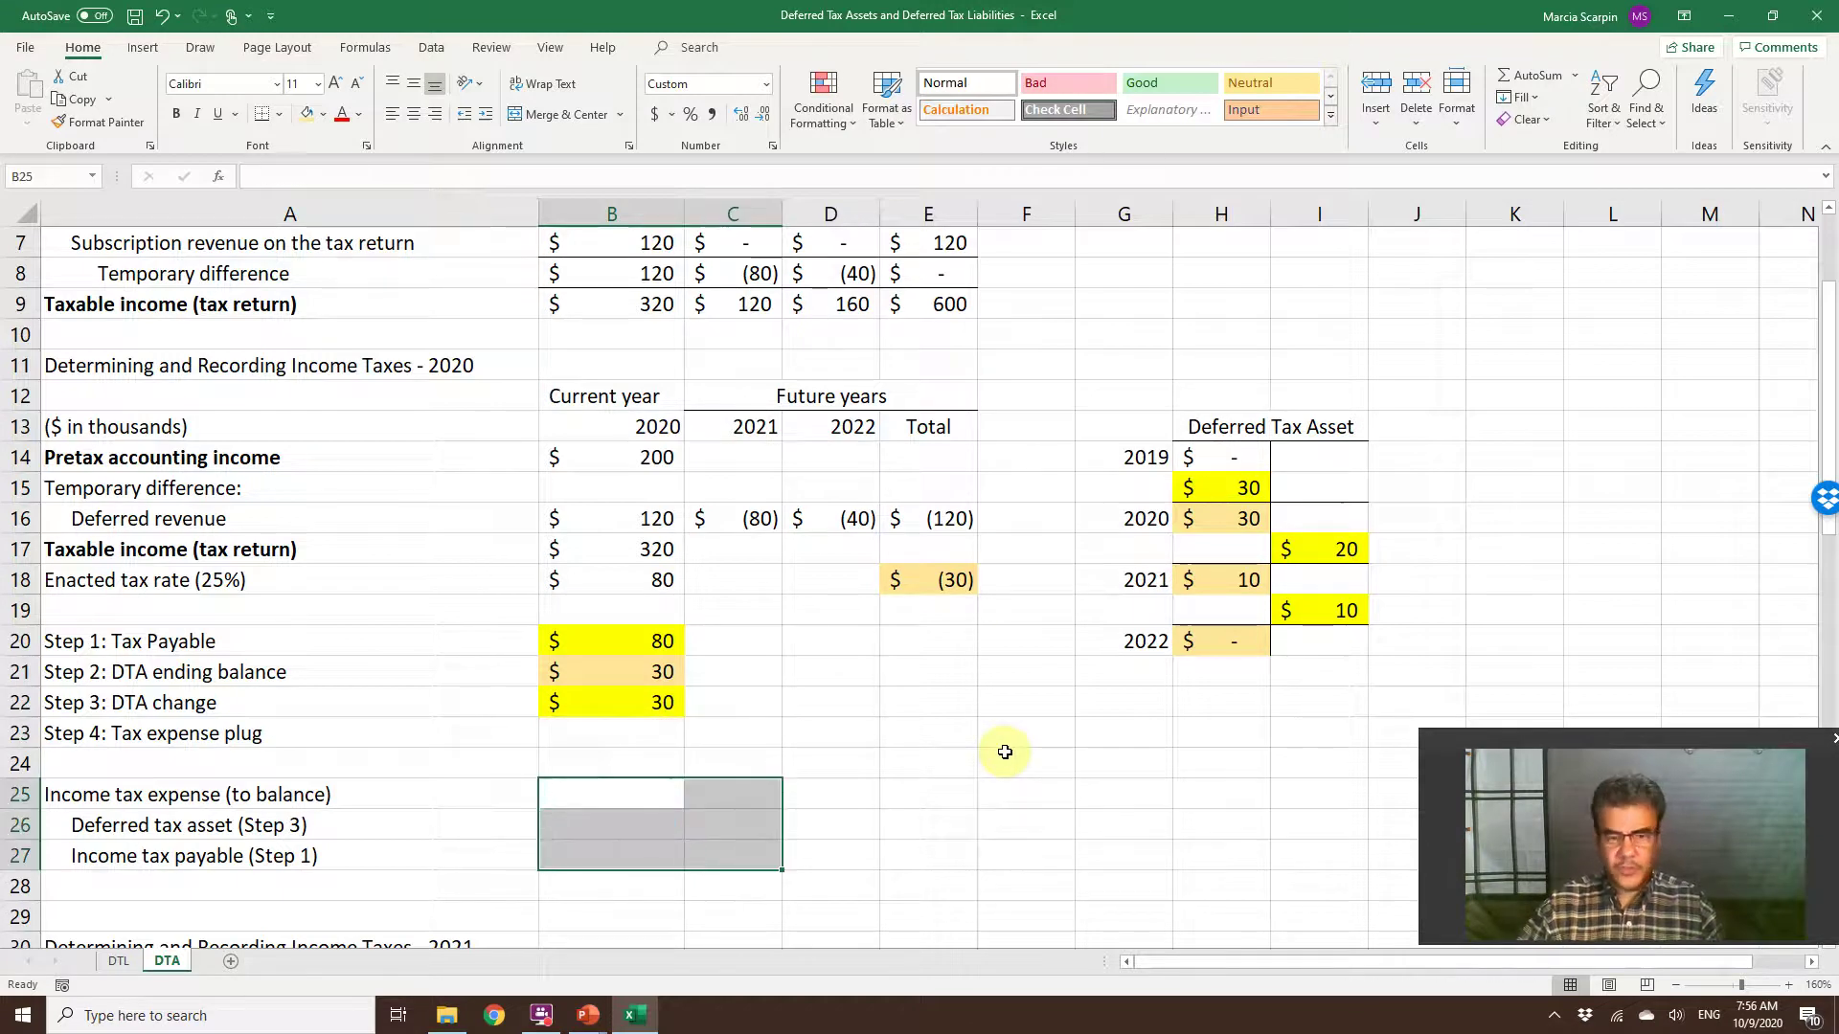
key("Down")
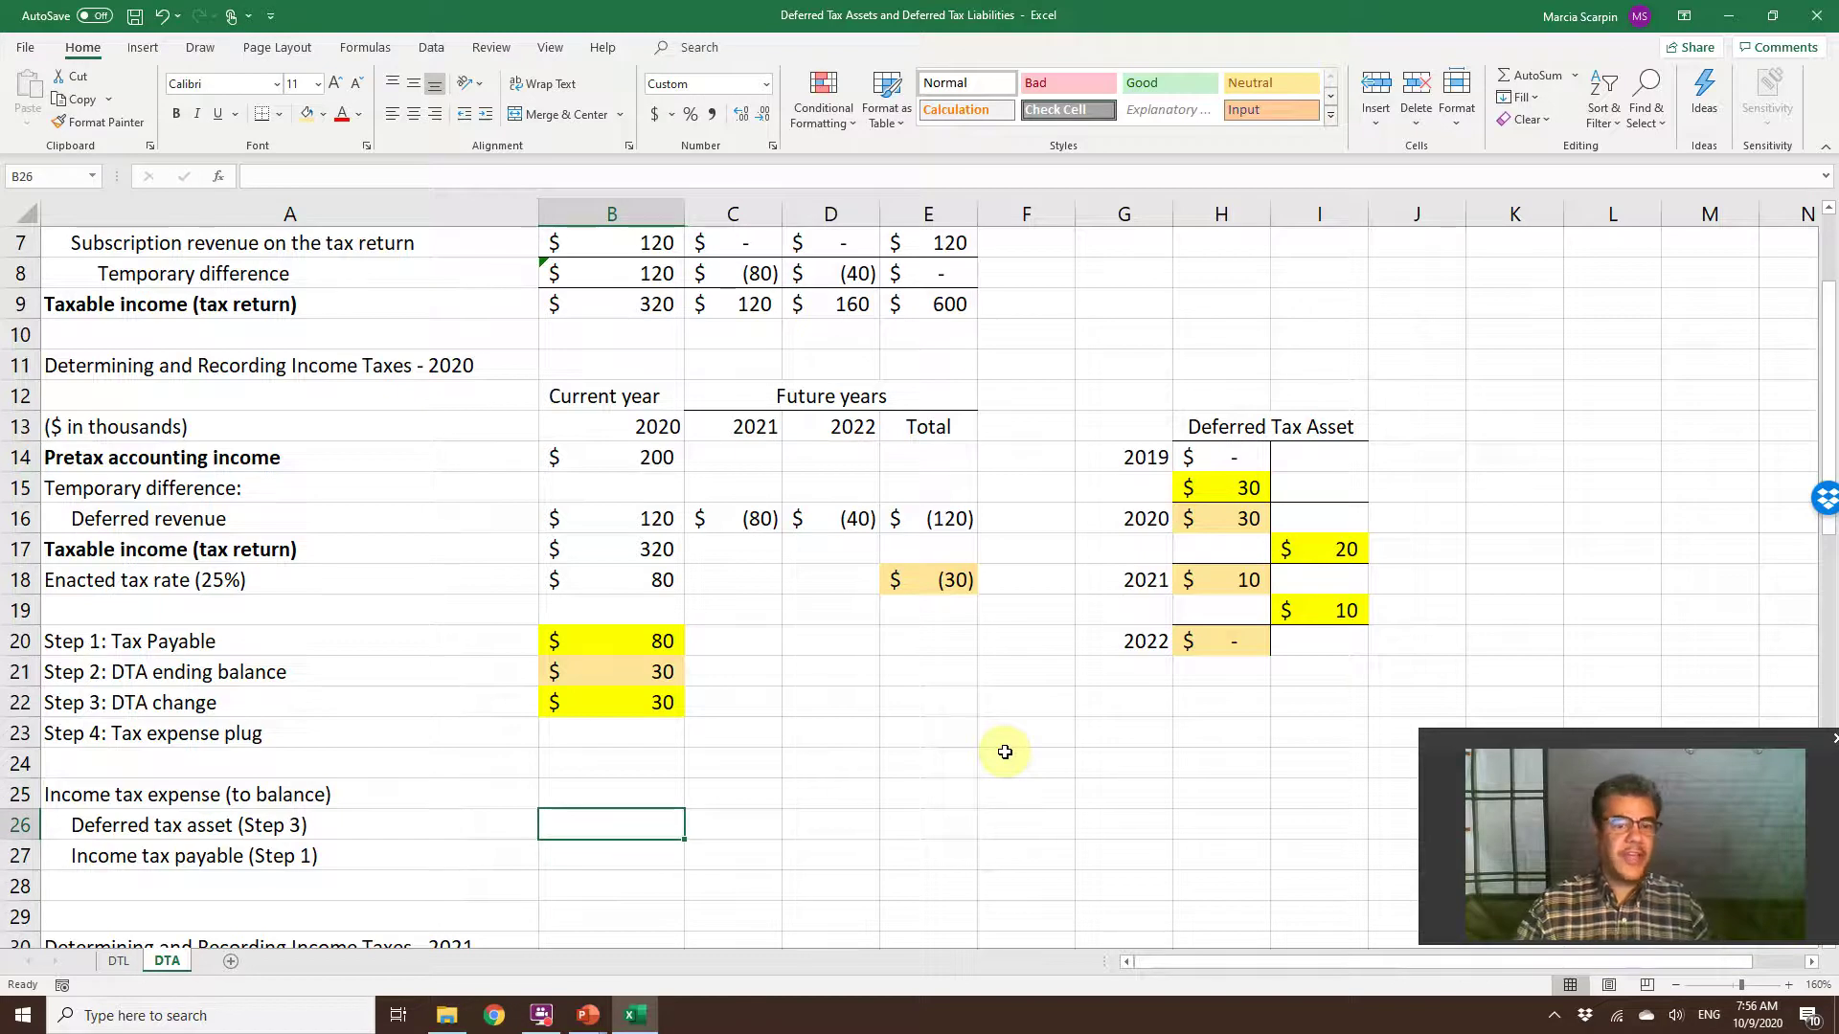
Fill the tax expense plug cell B23 and the income tax expense cell B25 with light blue.
key("Up")
key("Up")
key("Up")
left_click(322, 115)
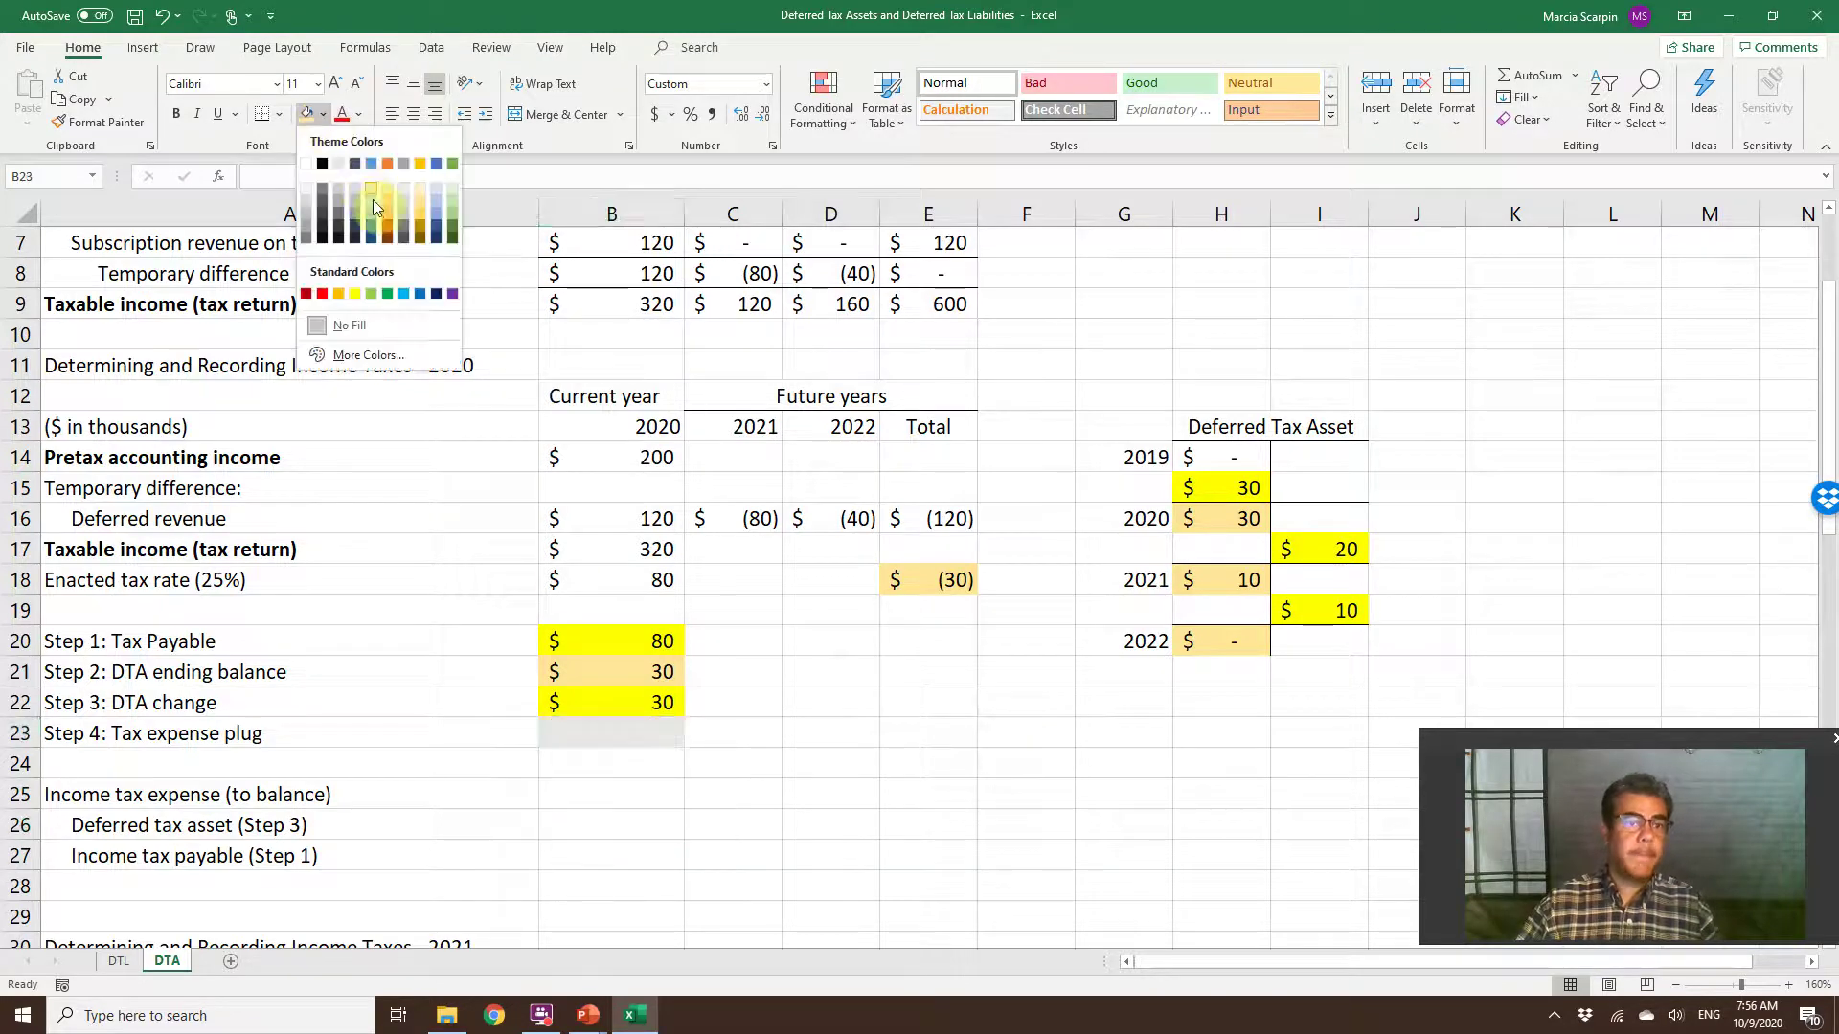
left_click(369, 199)
left_click(622, 795)
left_click(306, 114)
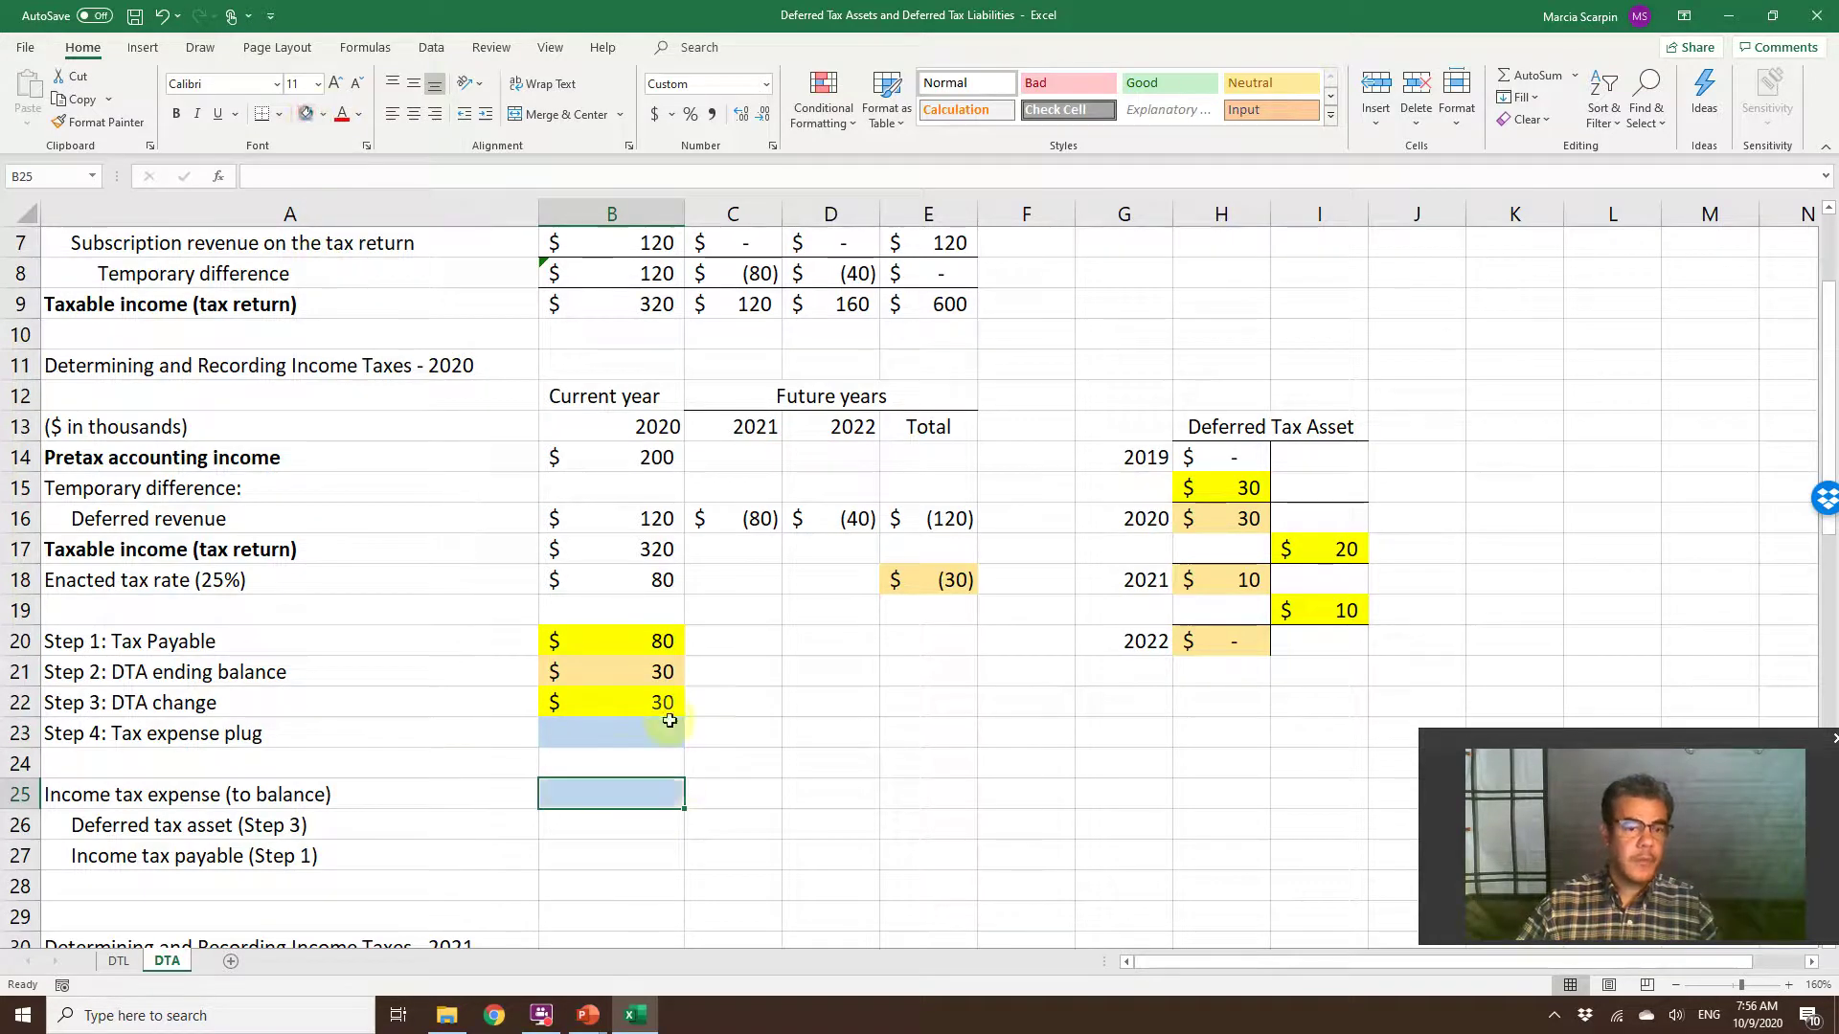
Link the 2020 tax expense plug in B23 to the income tax expense in B25.
left_click(635, 720)
type("=B25")
key("Return")
Enter the 2020 income tax payable credit in C27 as a reference to the Step 1 tax payable in B20.
key("Down")
key("Down")
key("Right")
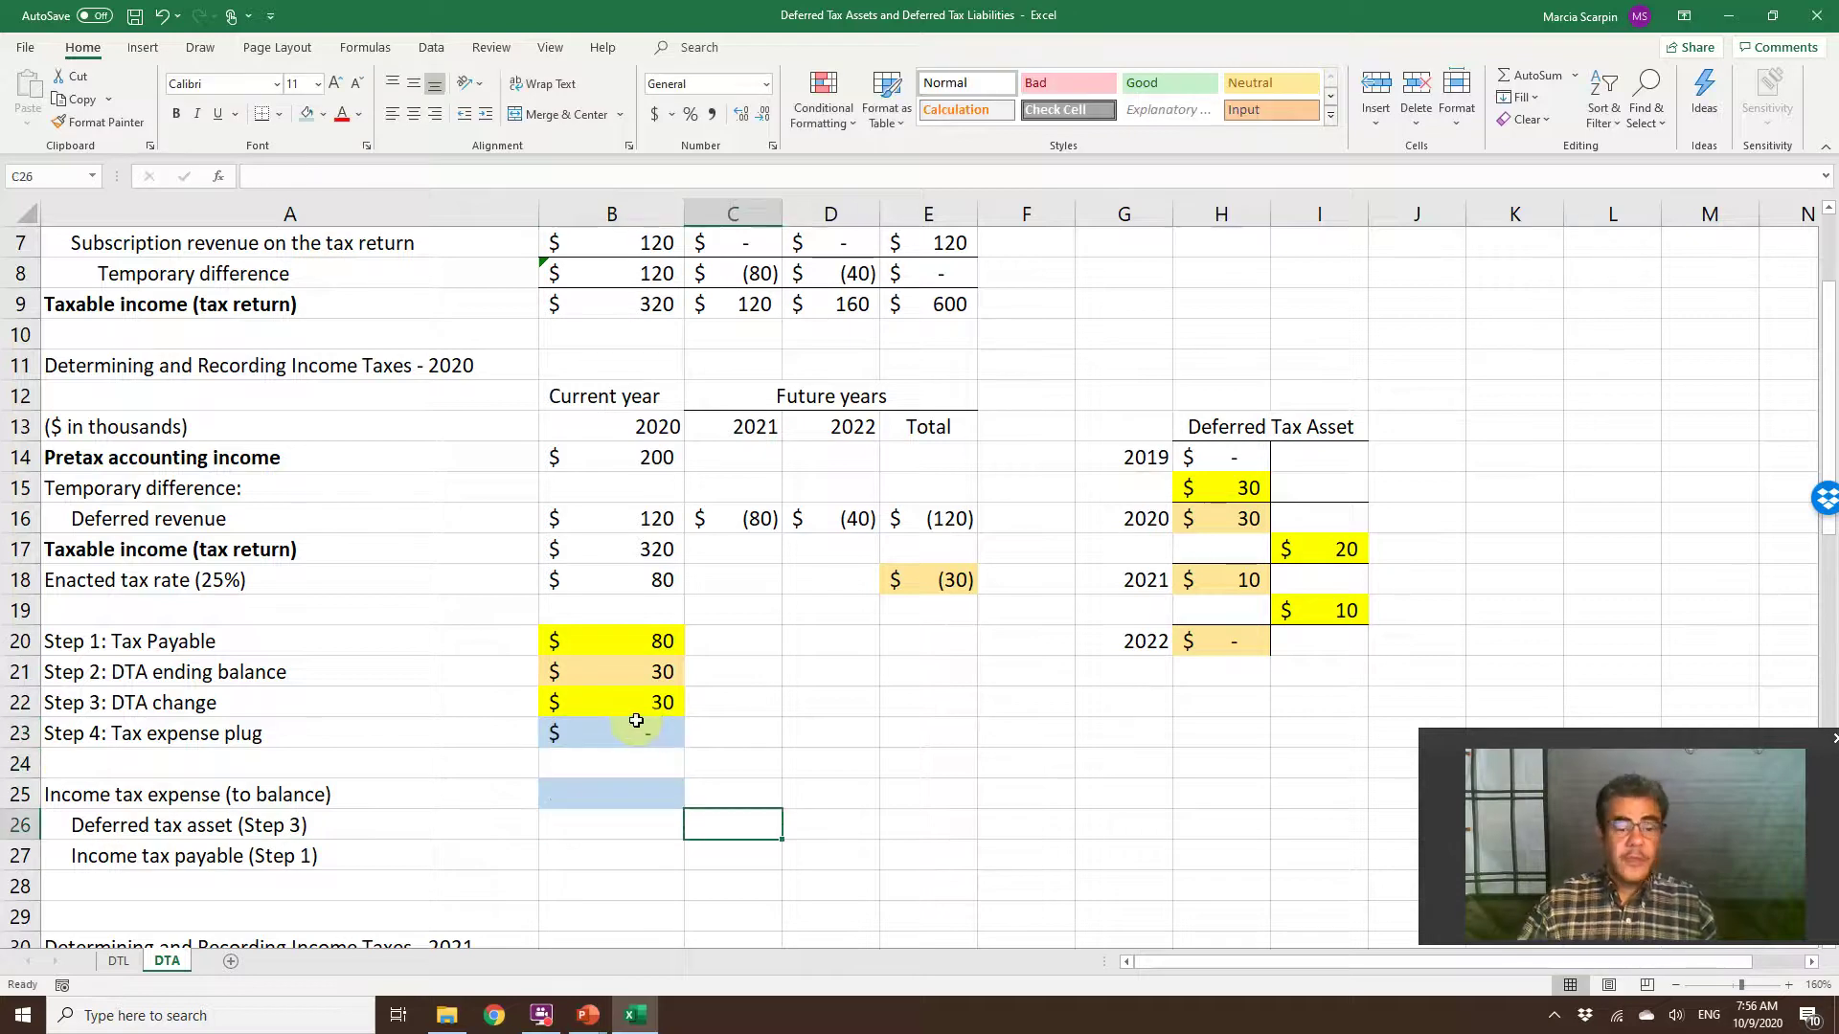
key("Down")
type("+")
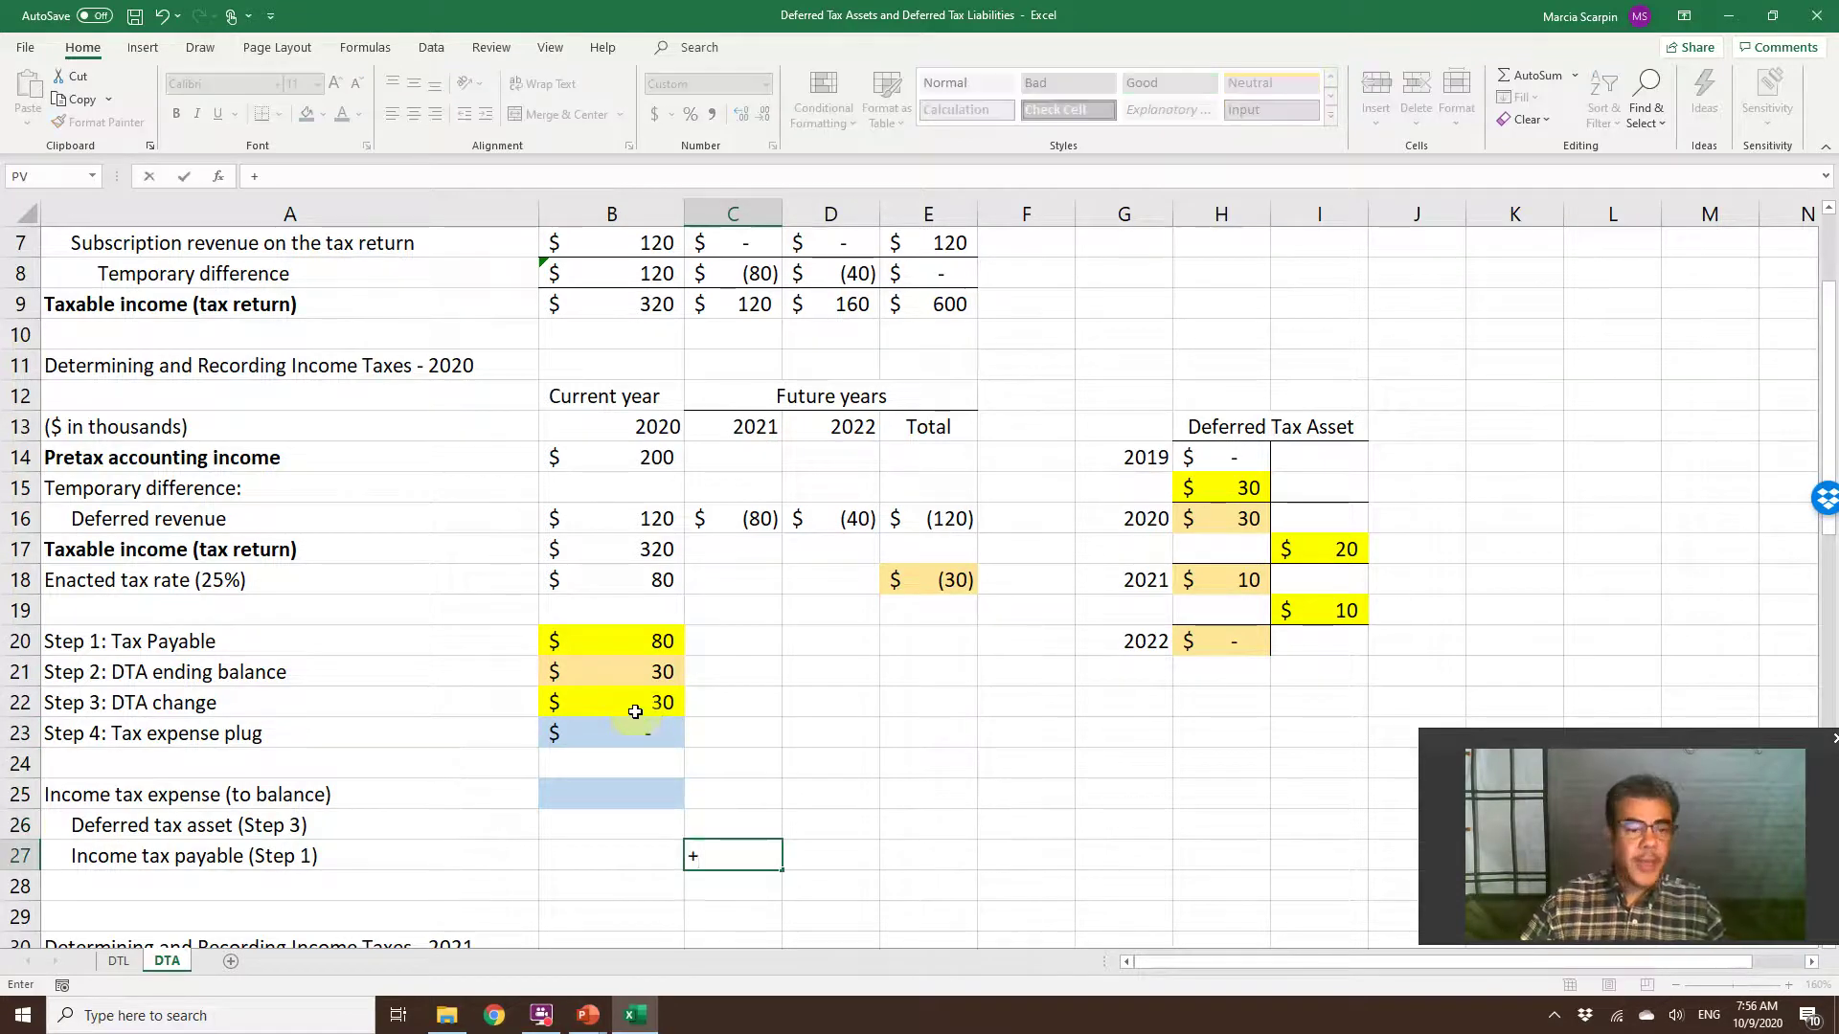
left_click(654, 644)
key("Return")
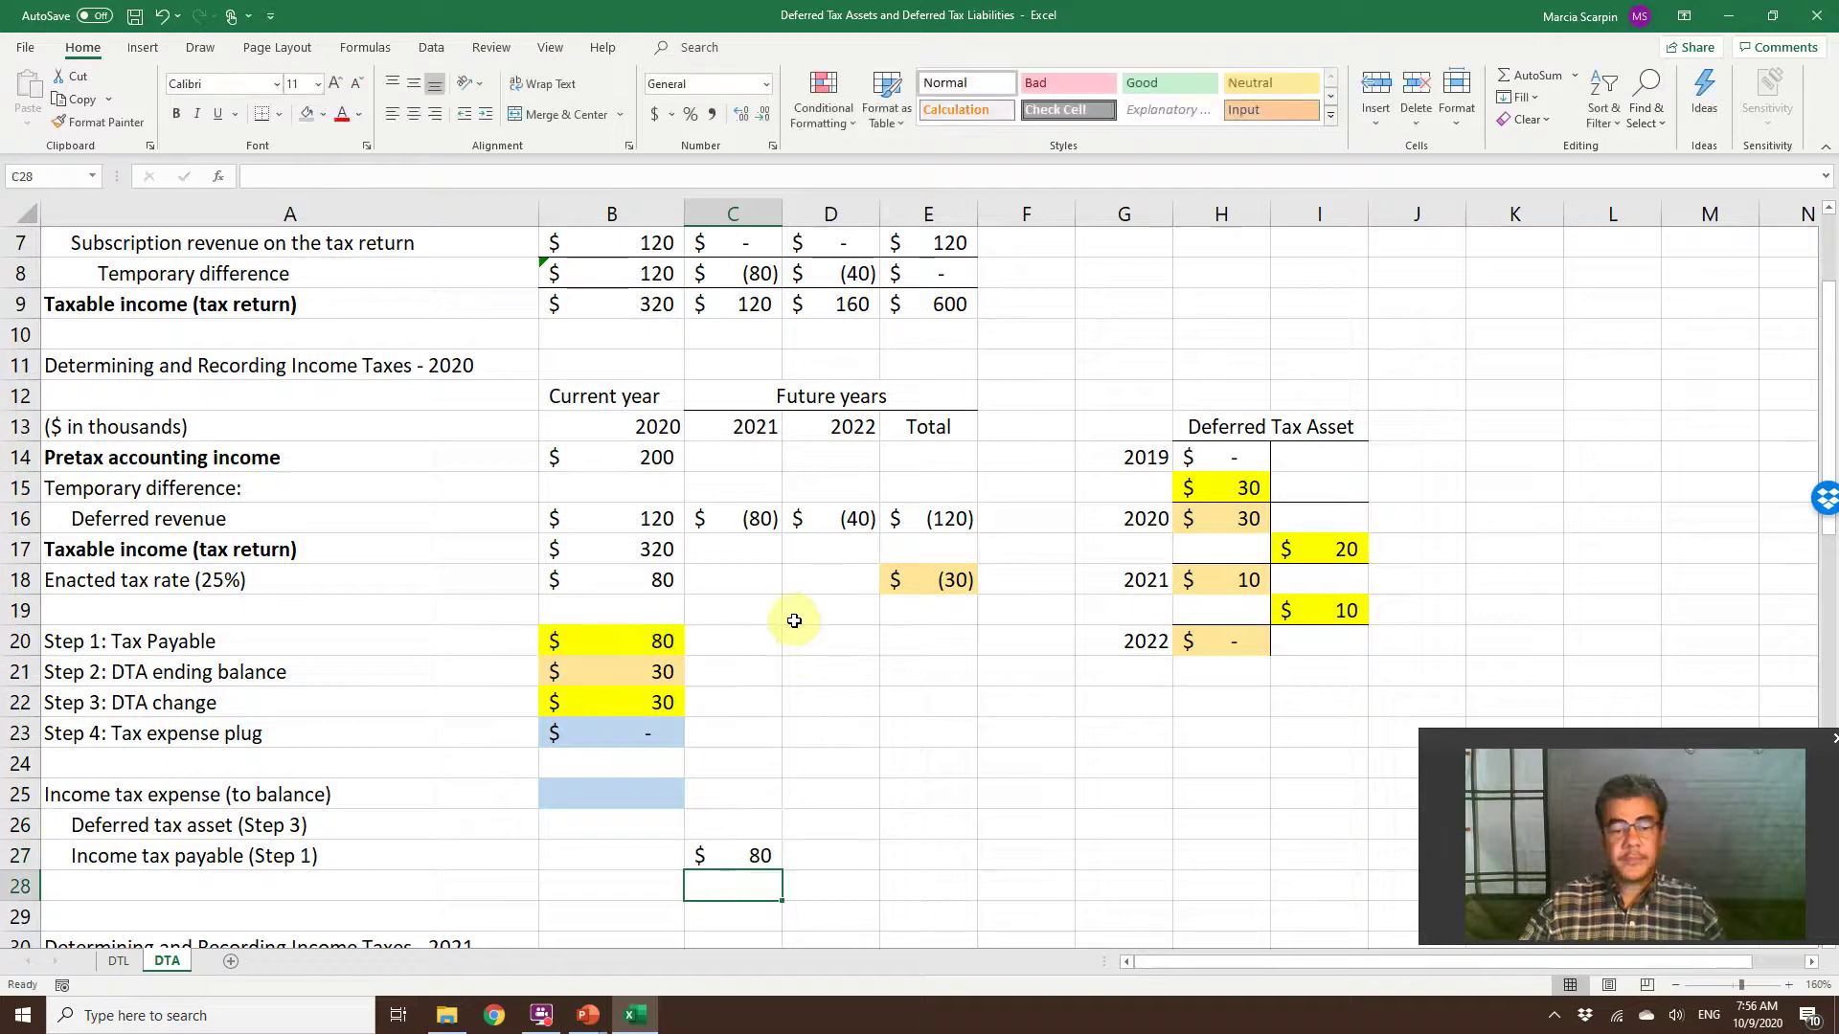
Enter the 2020 deferred tax asset debit in B26 as a reference to the Step 3 DTA change in B22.
key("Up")
key("Left")
key("Up")
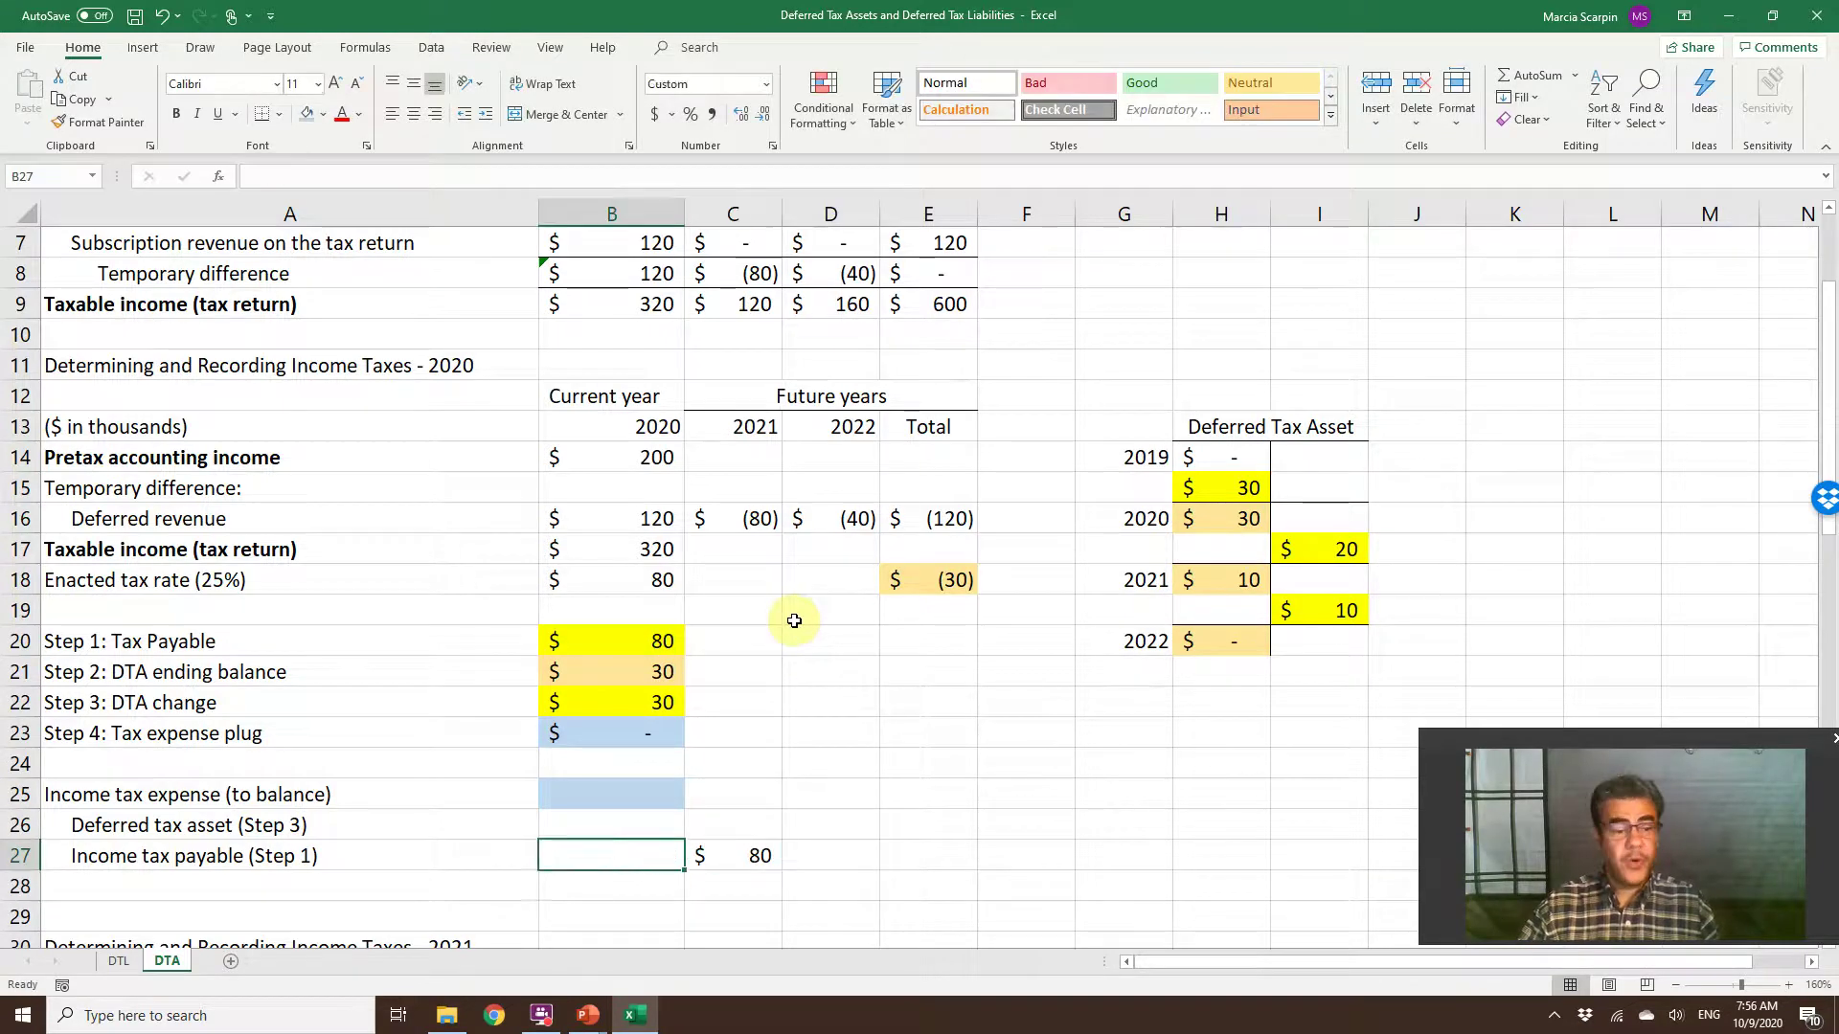
type("+")
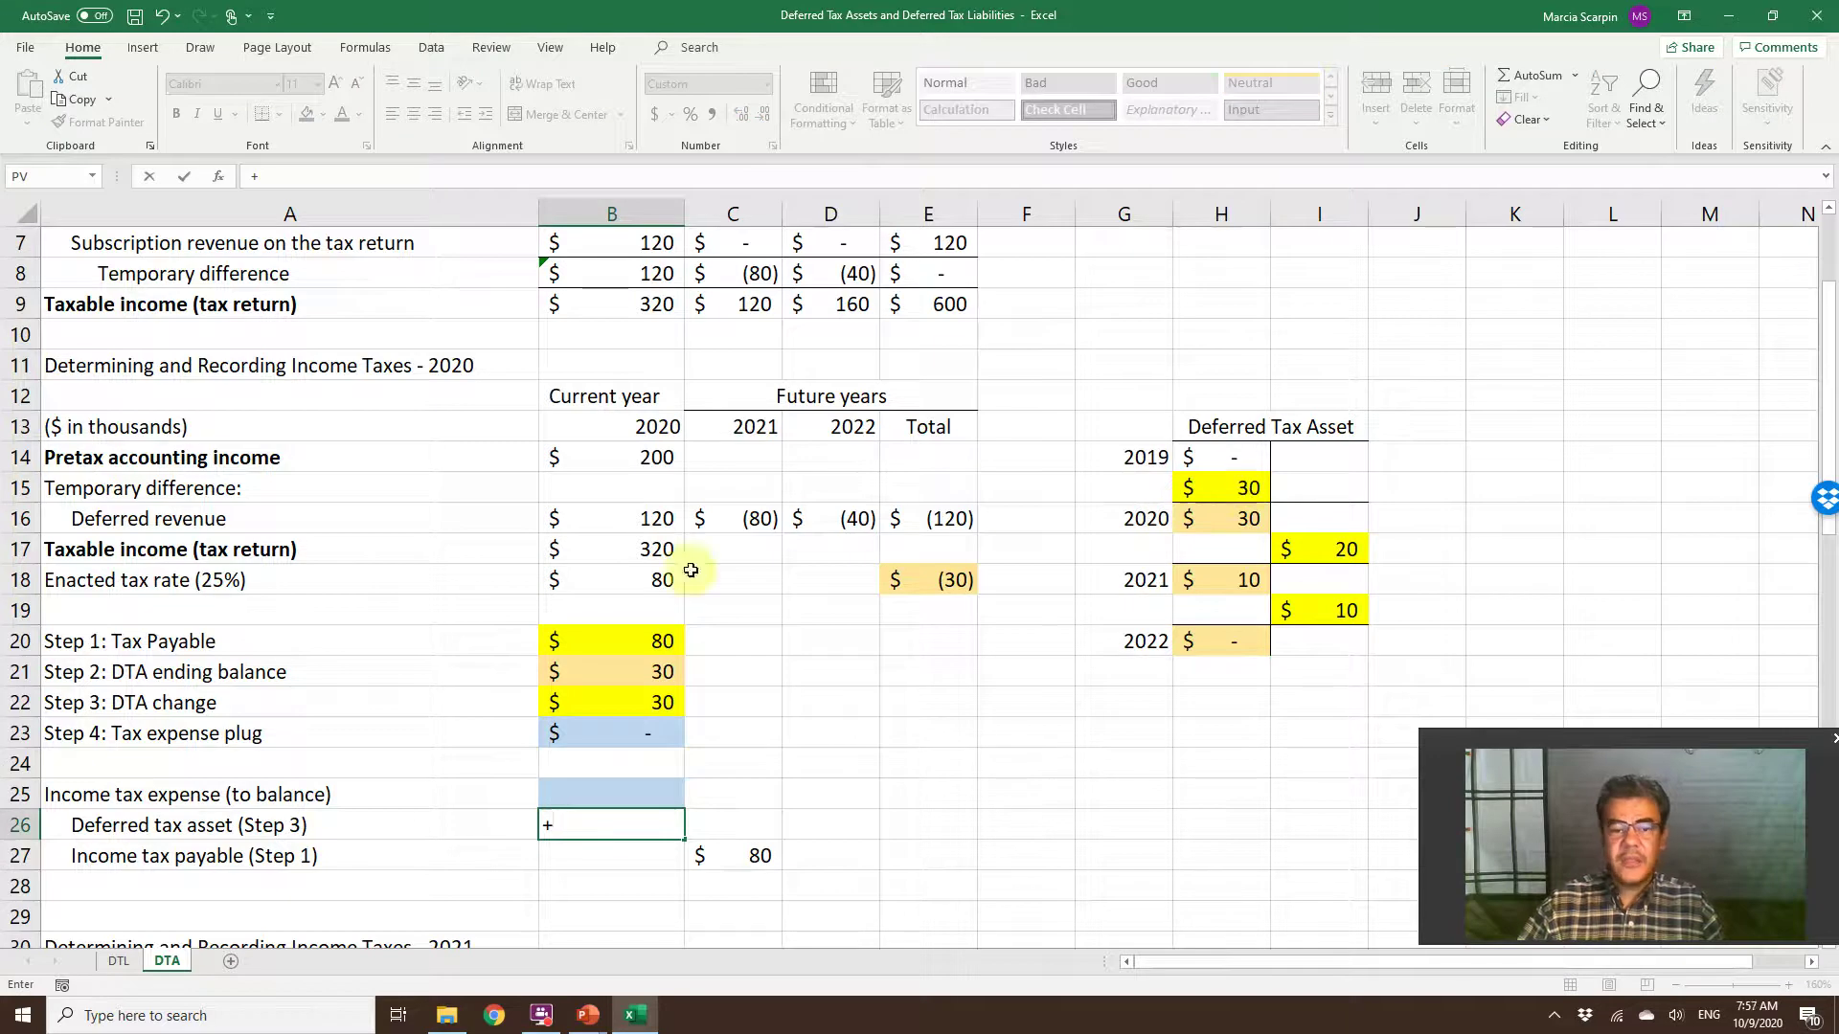
left_click(644, 704)
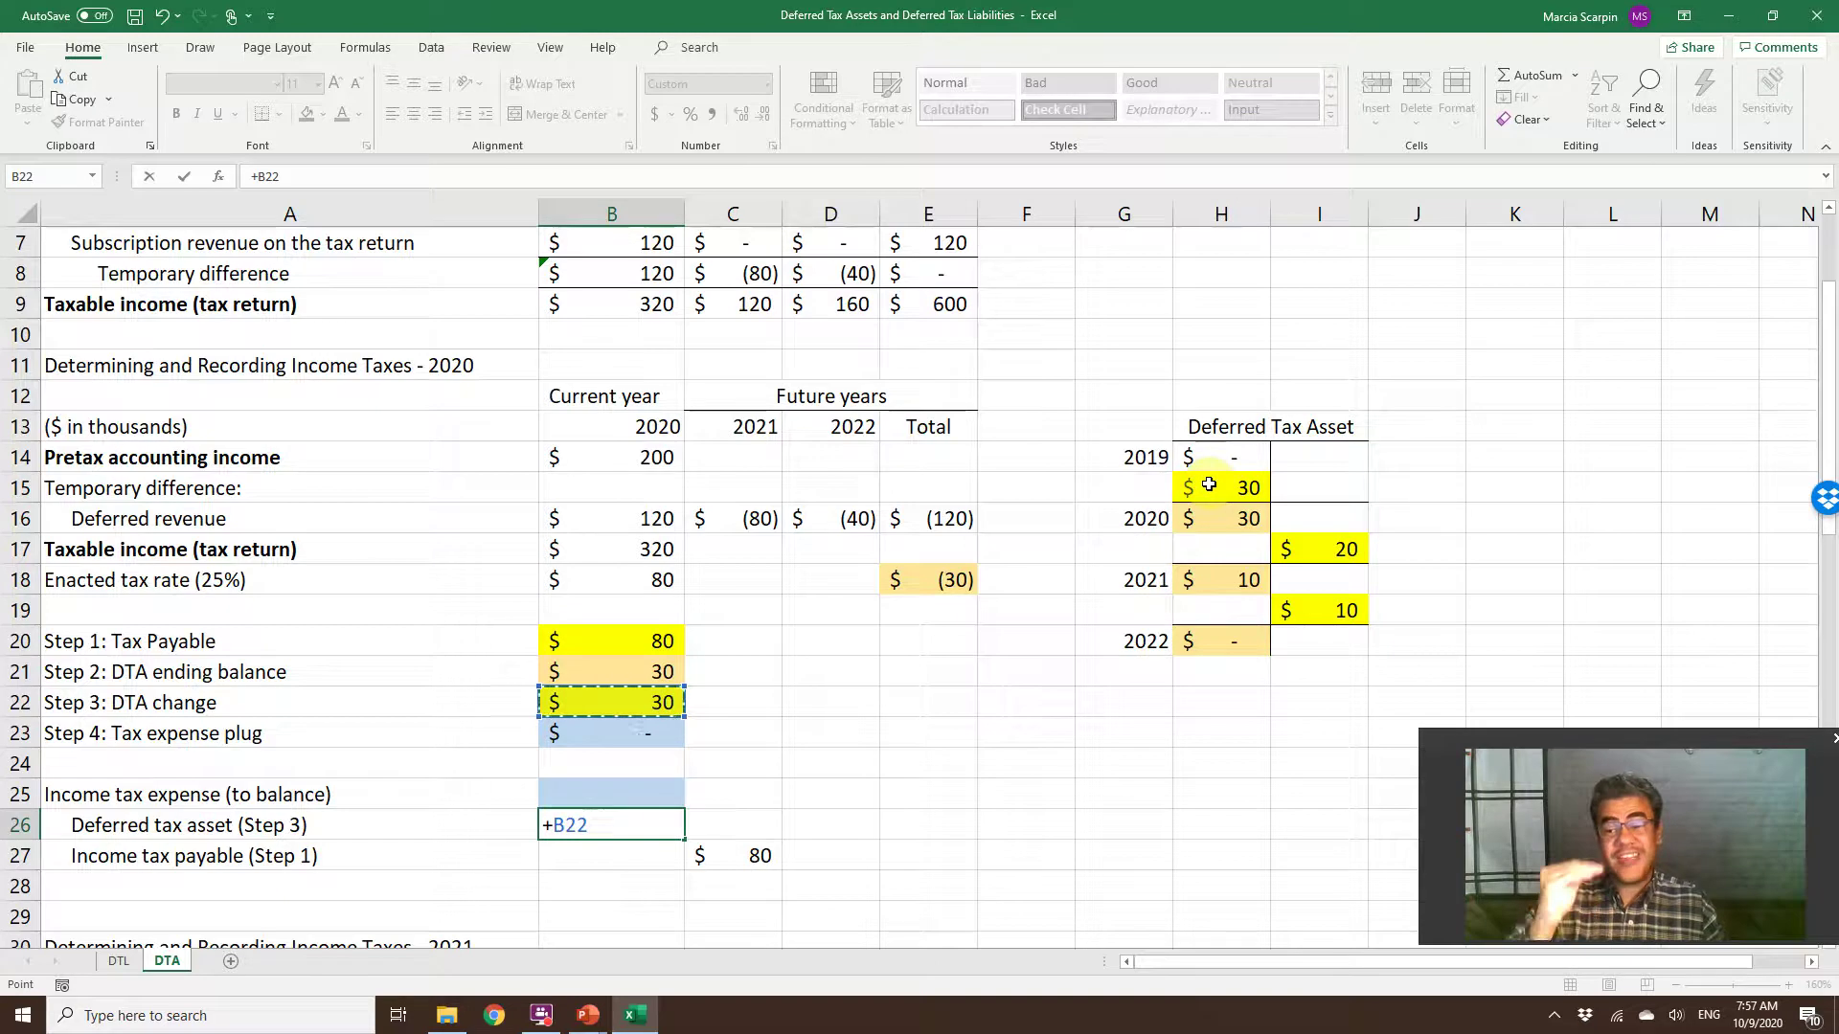
key("Return")
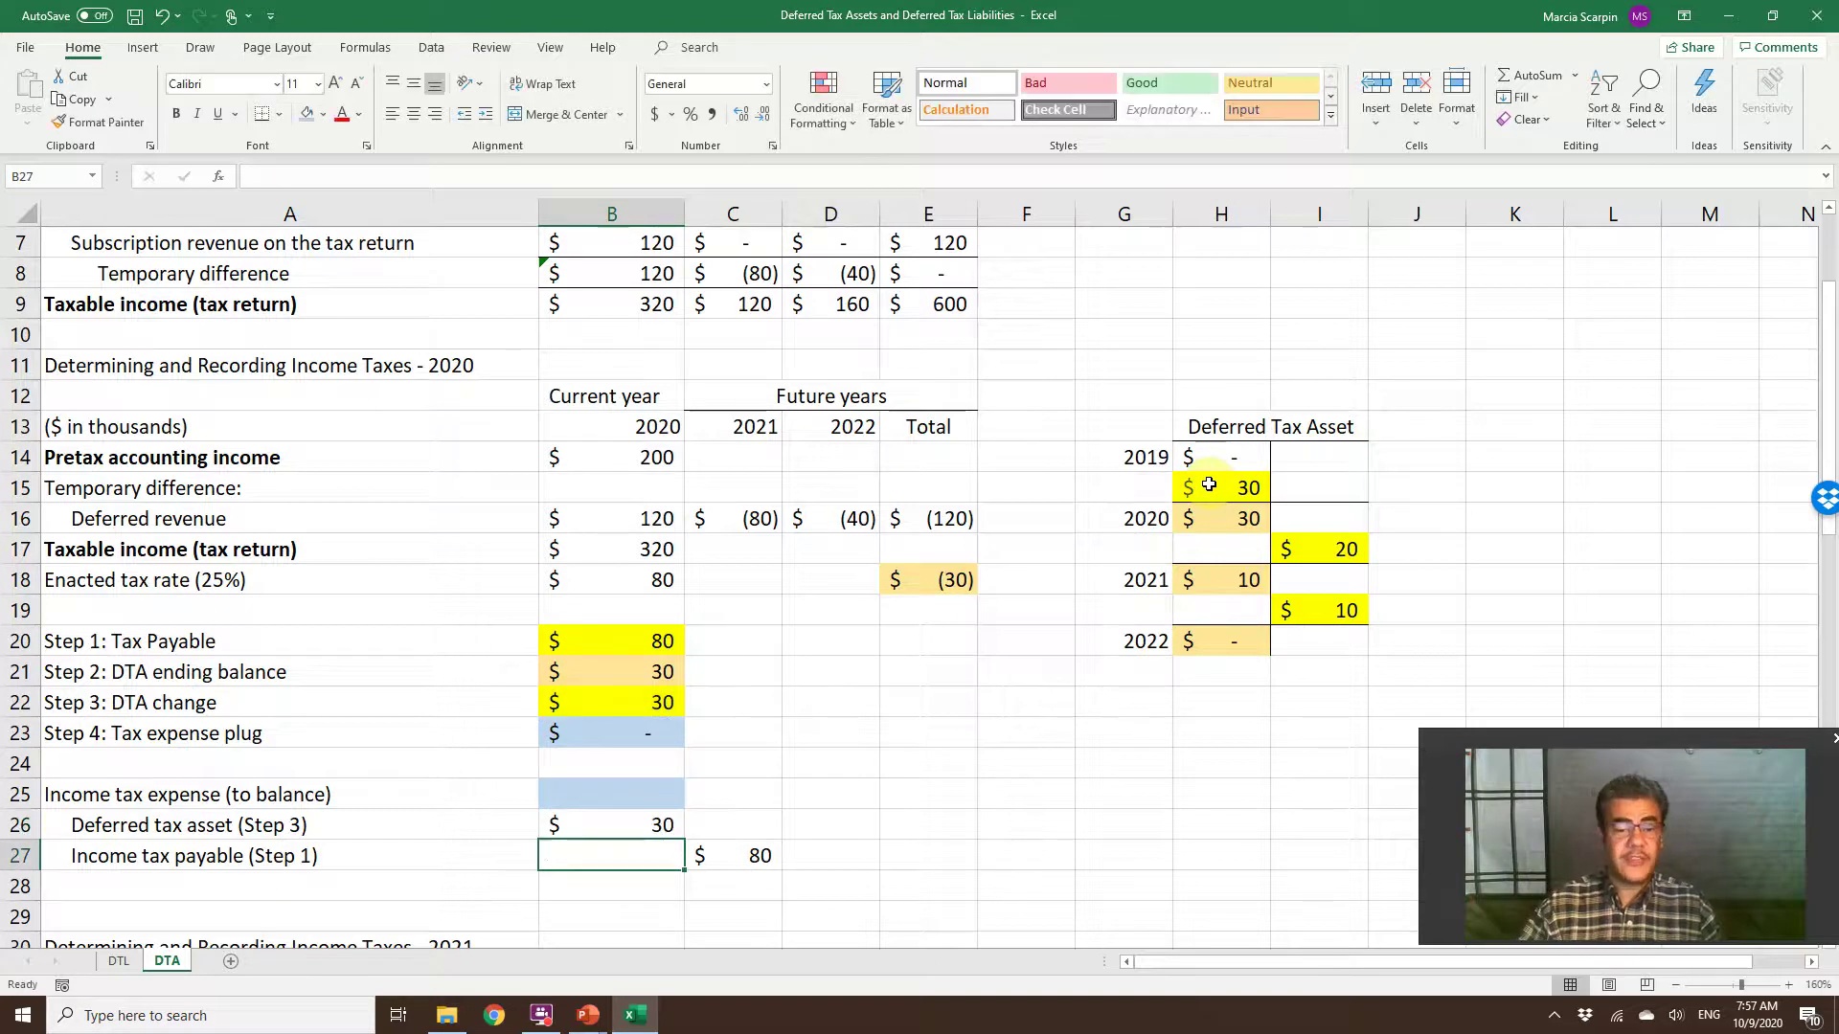
Calculate the 2020 income tax expense in B25 as income tax payable C27 minus the deferred tax asset B26.
key("Up")
key("Up")
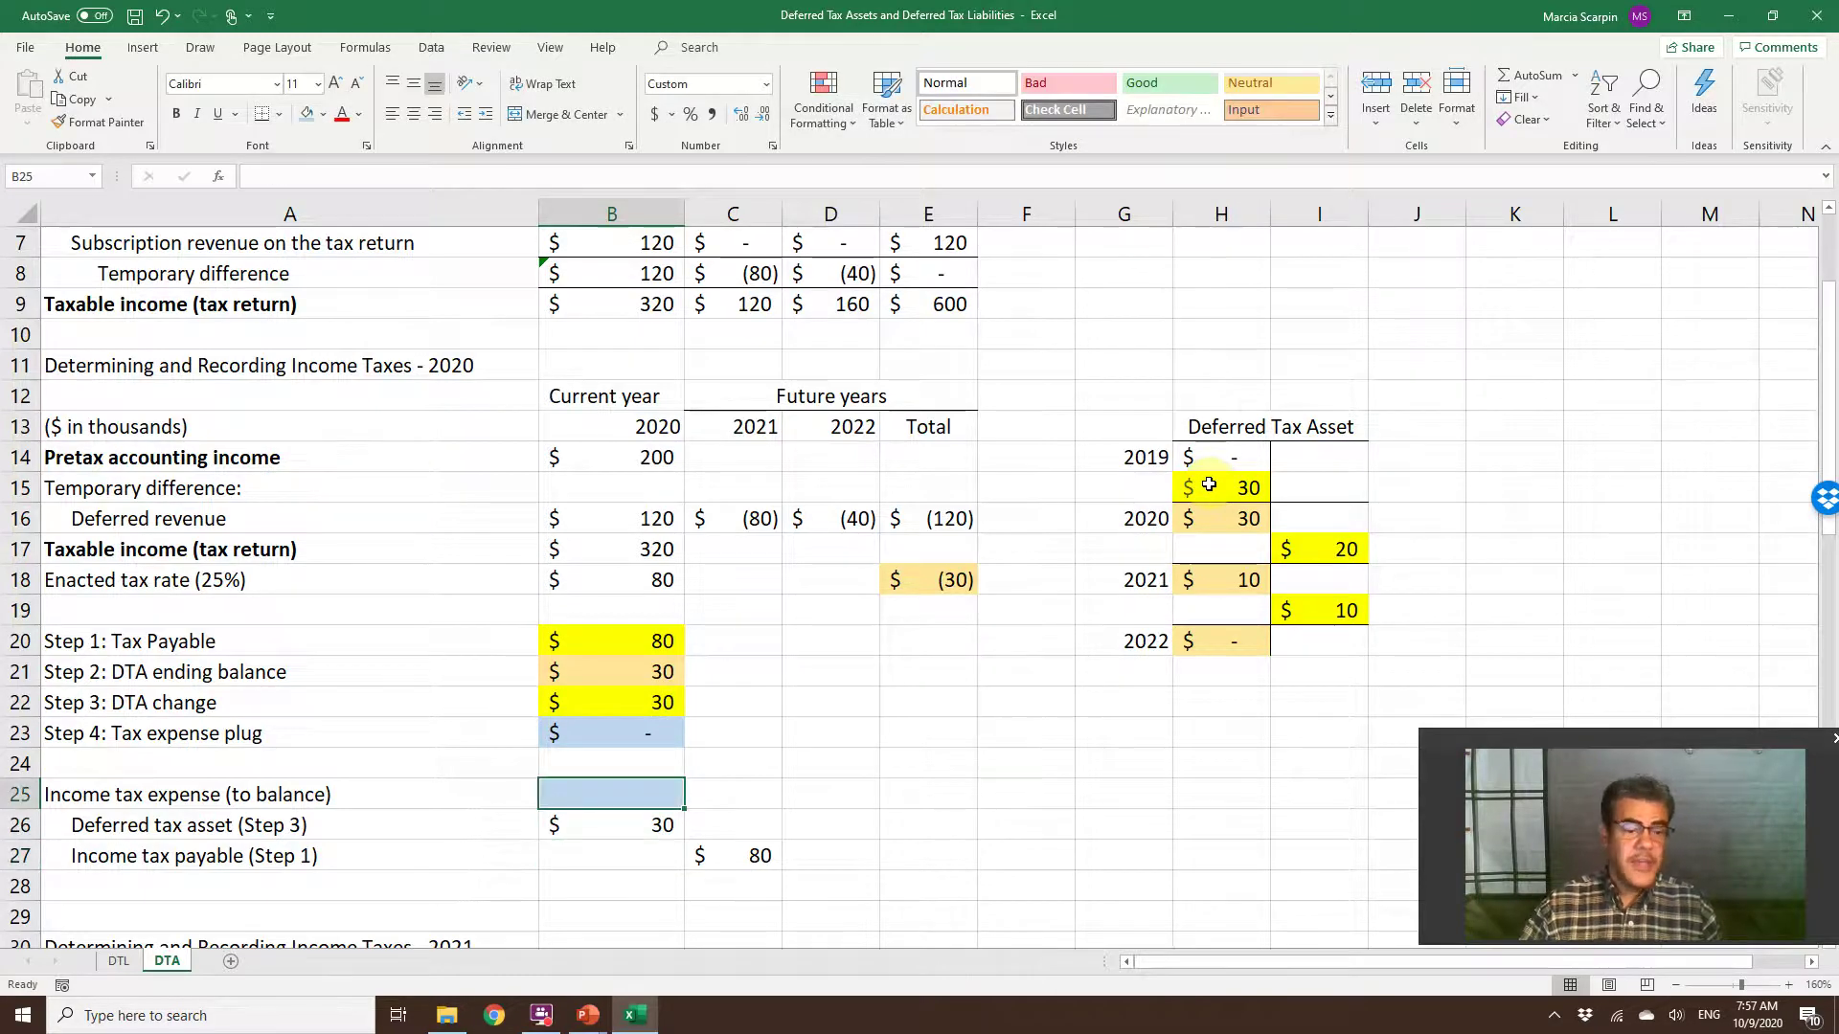
type("+")
key("Down")
key("Down")
key("Right")
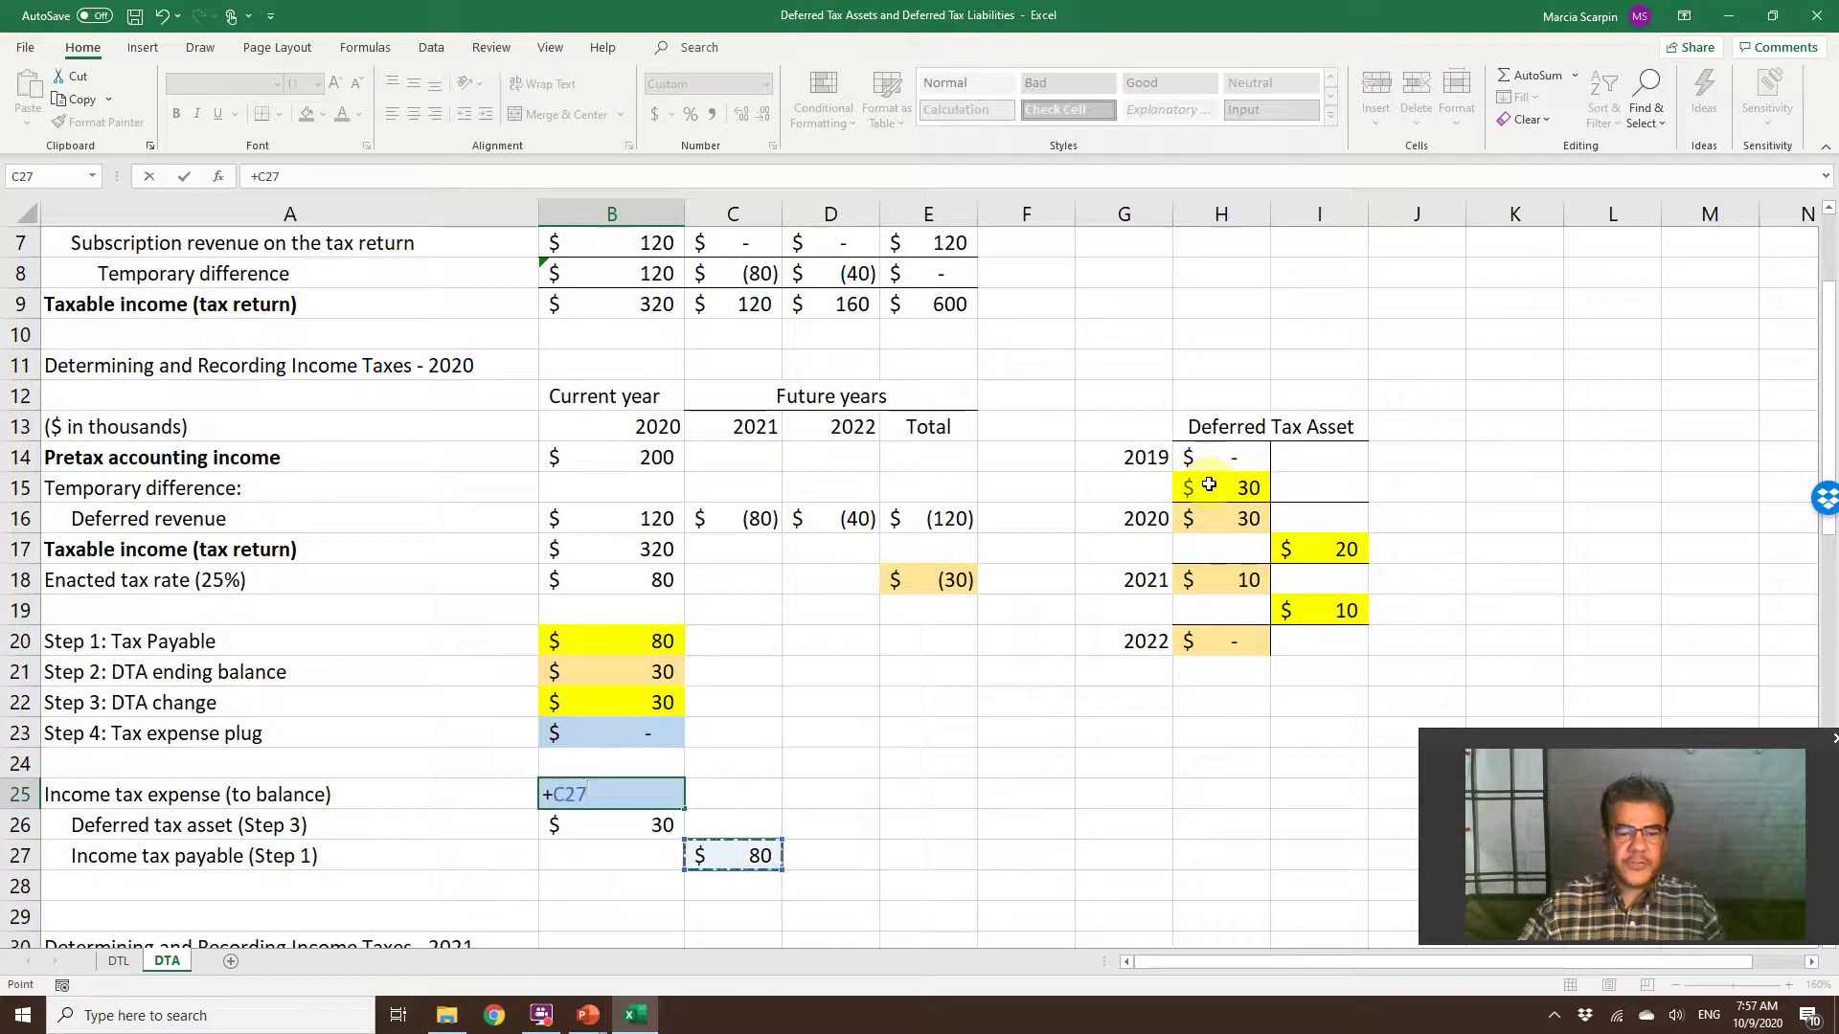
type("-")
key("Down")
key("Return")
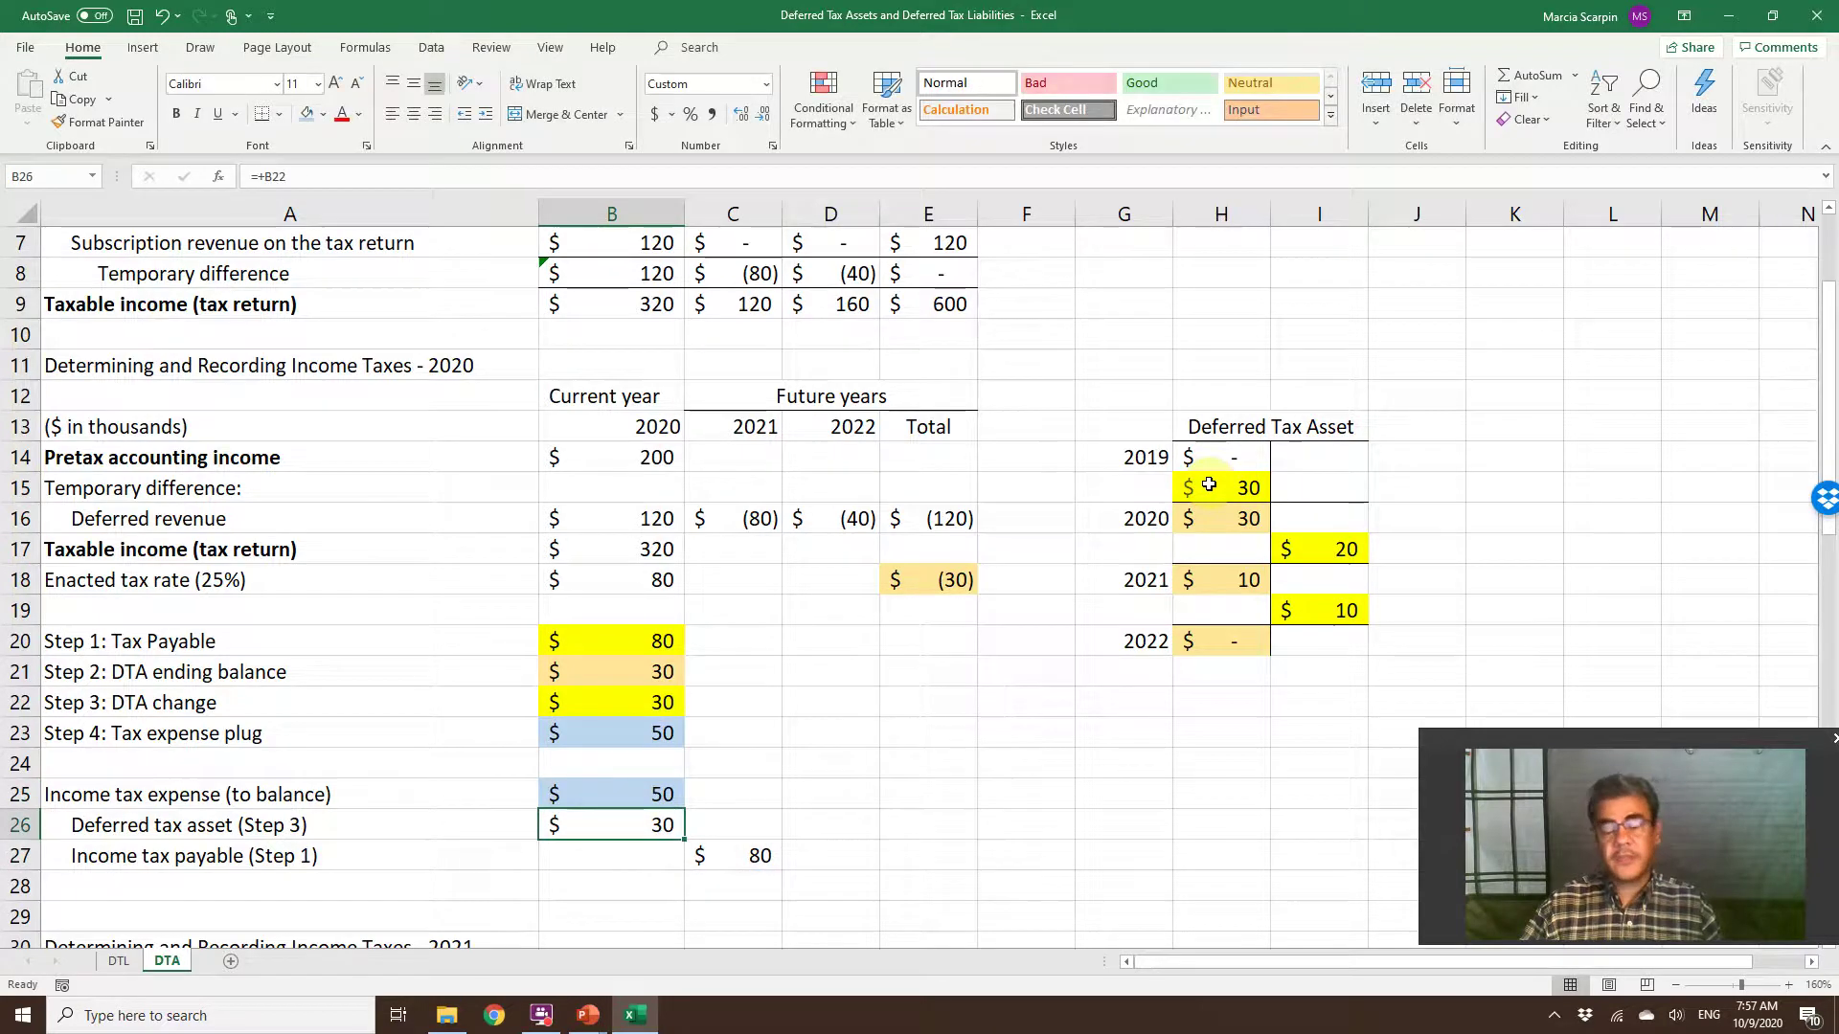
Compare the 2020 steps and journal entry with the DTL sheet, and examine the DTA sheet's 2021 taxable income in B36.
scroll(997, 428, "up", 3)
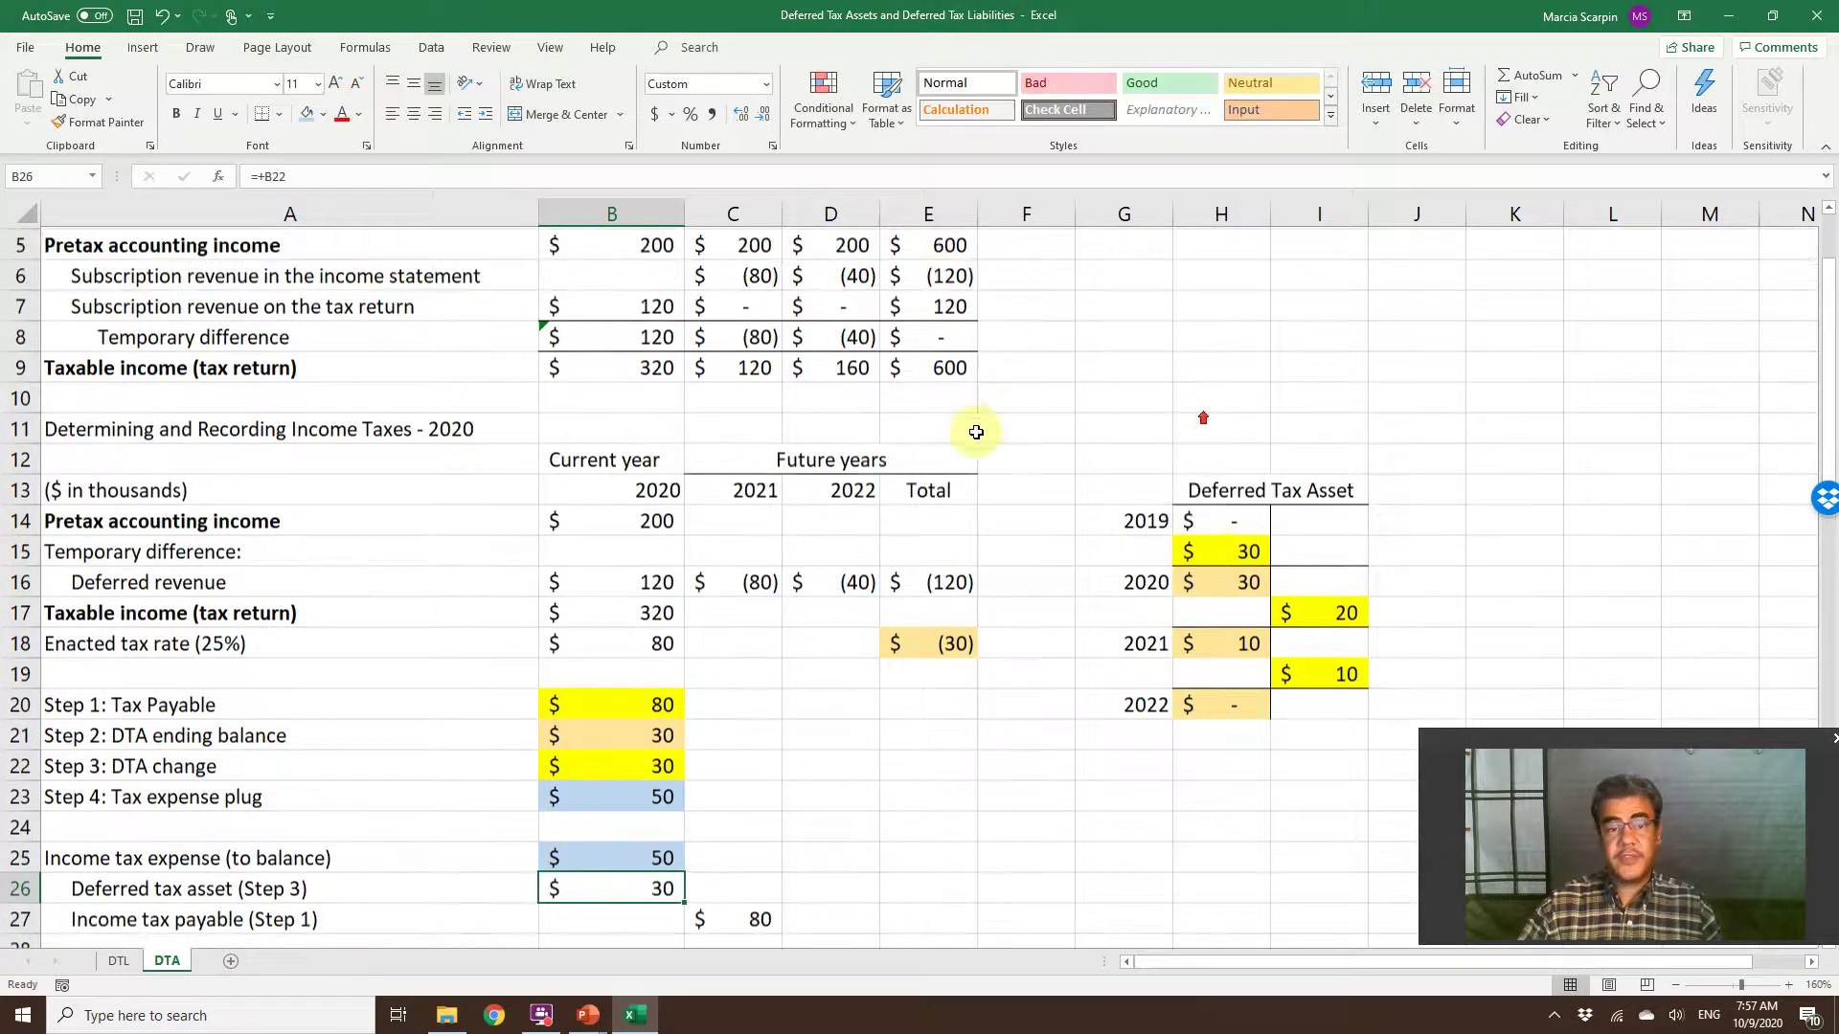
left_click(115, 960)
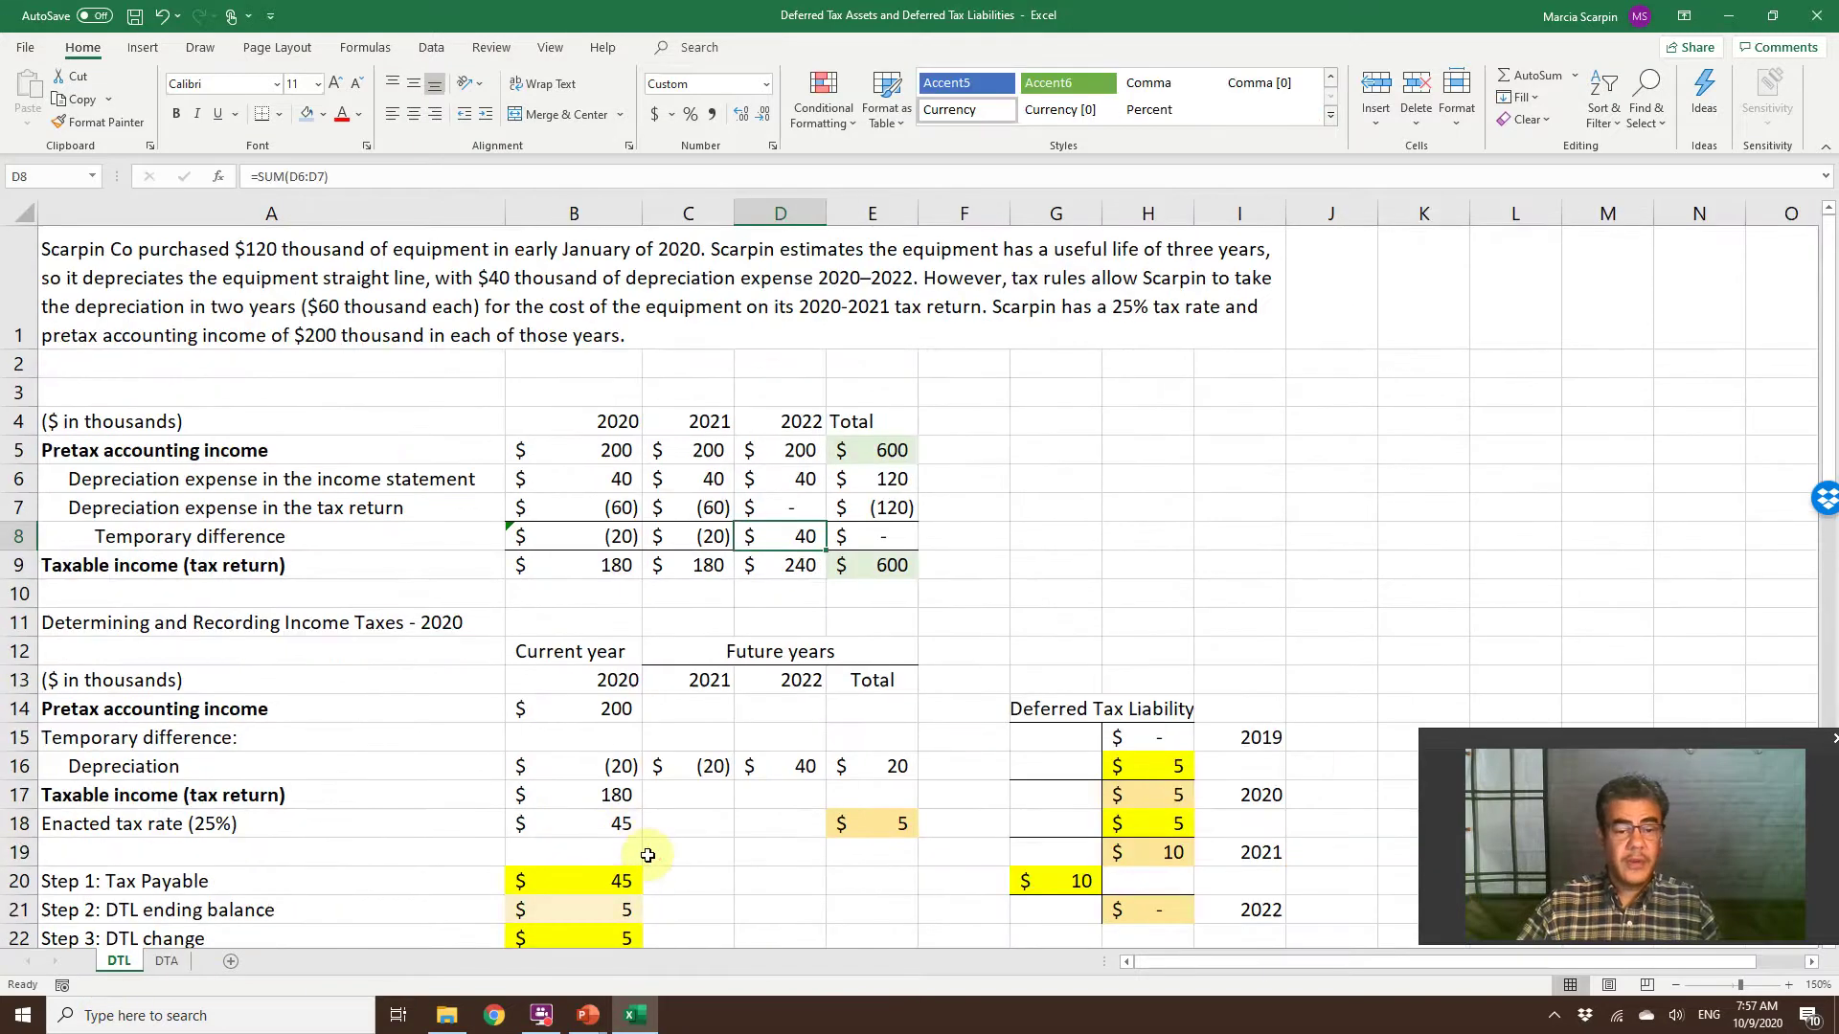
scroll(647, 848, "down", 3)
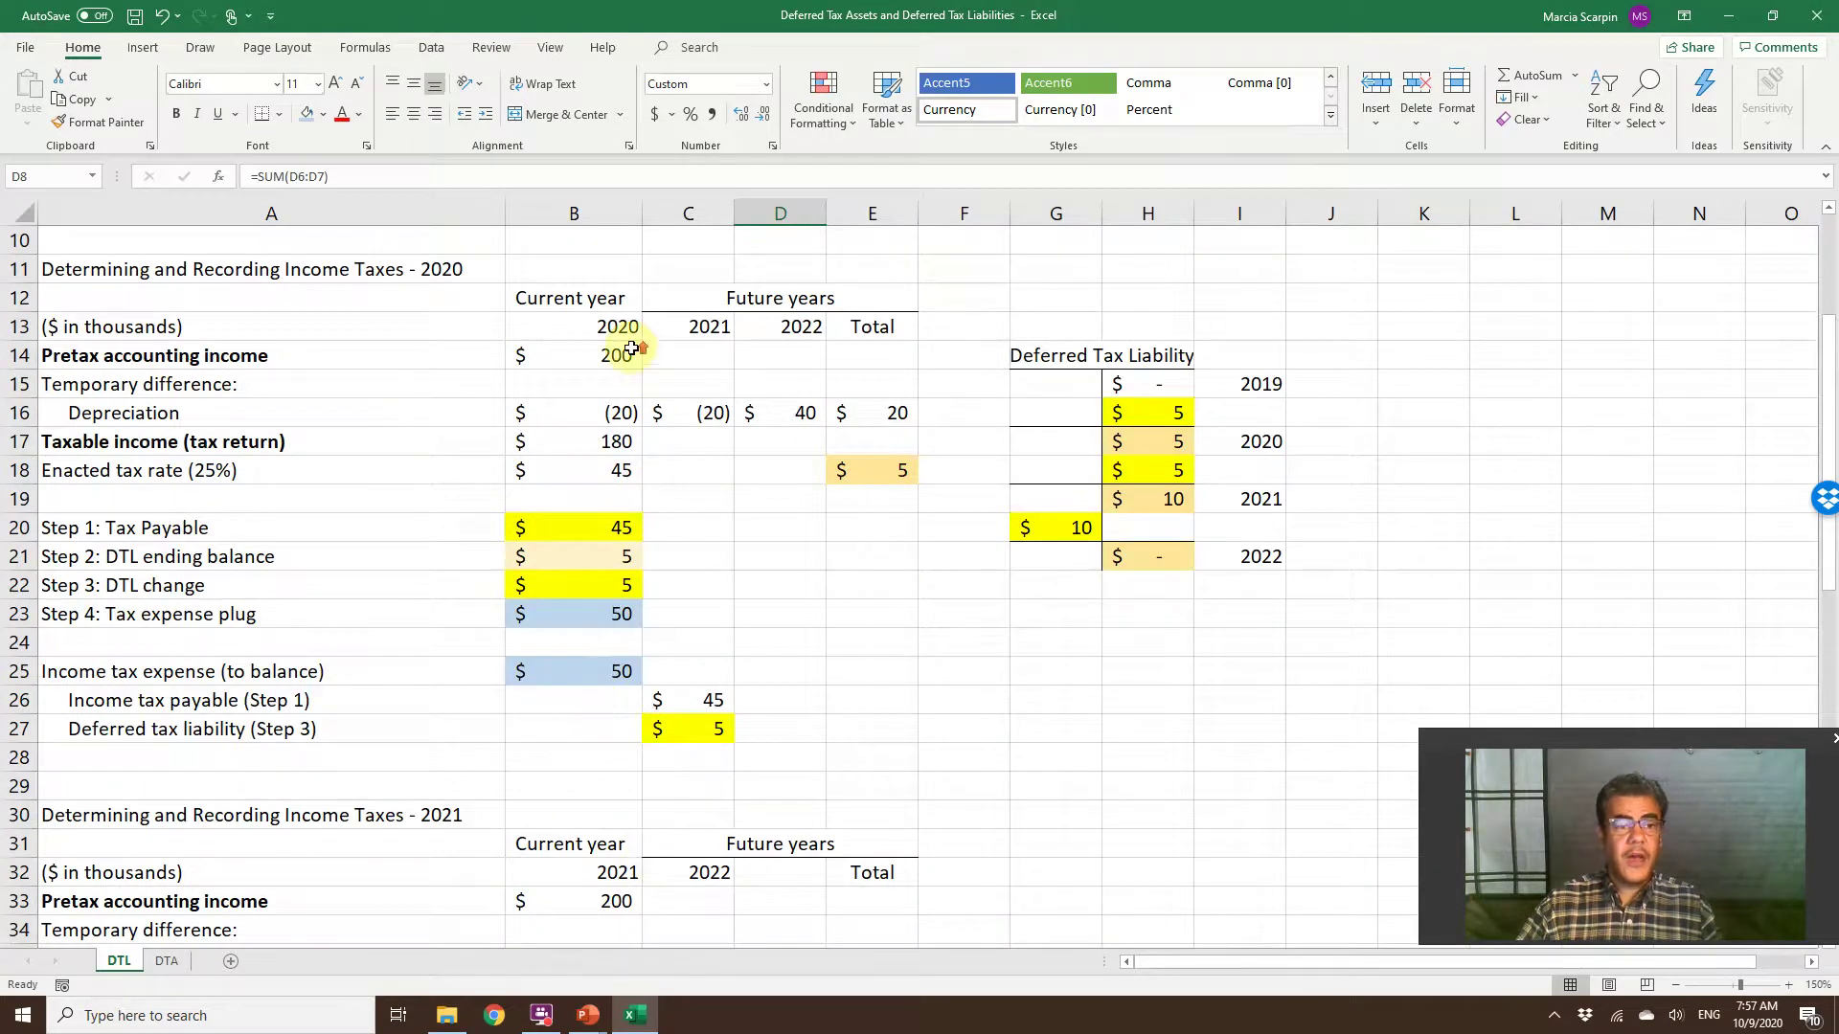
scroll(632, 351, "up", 3)
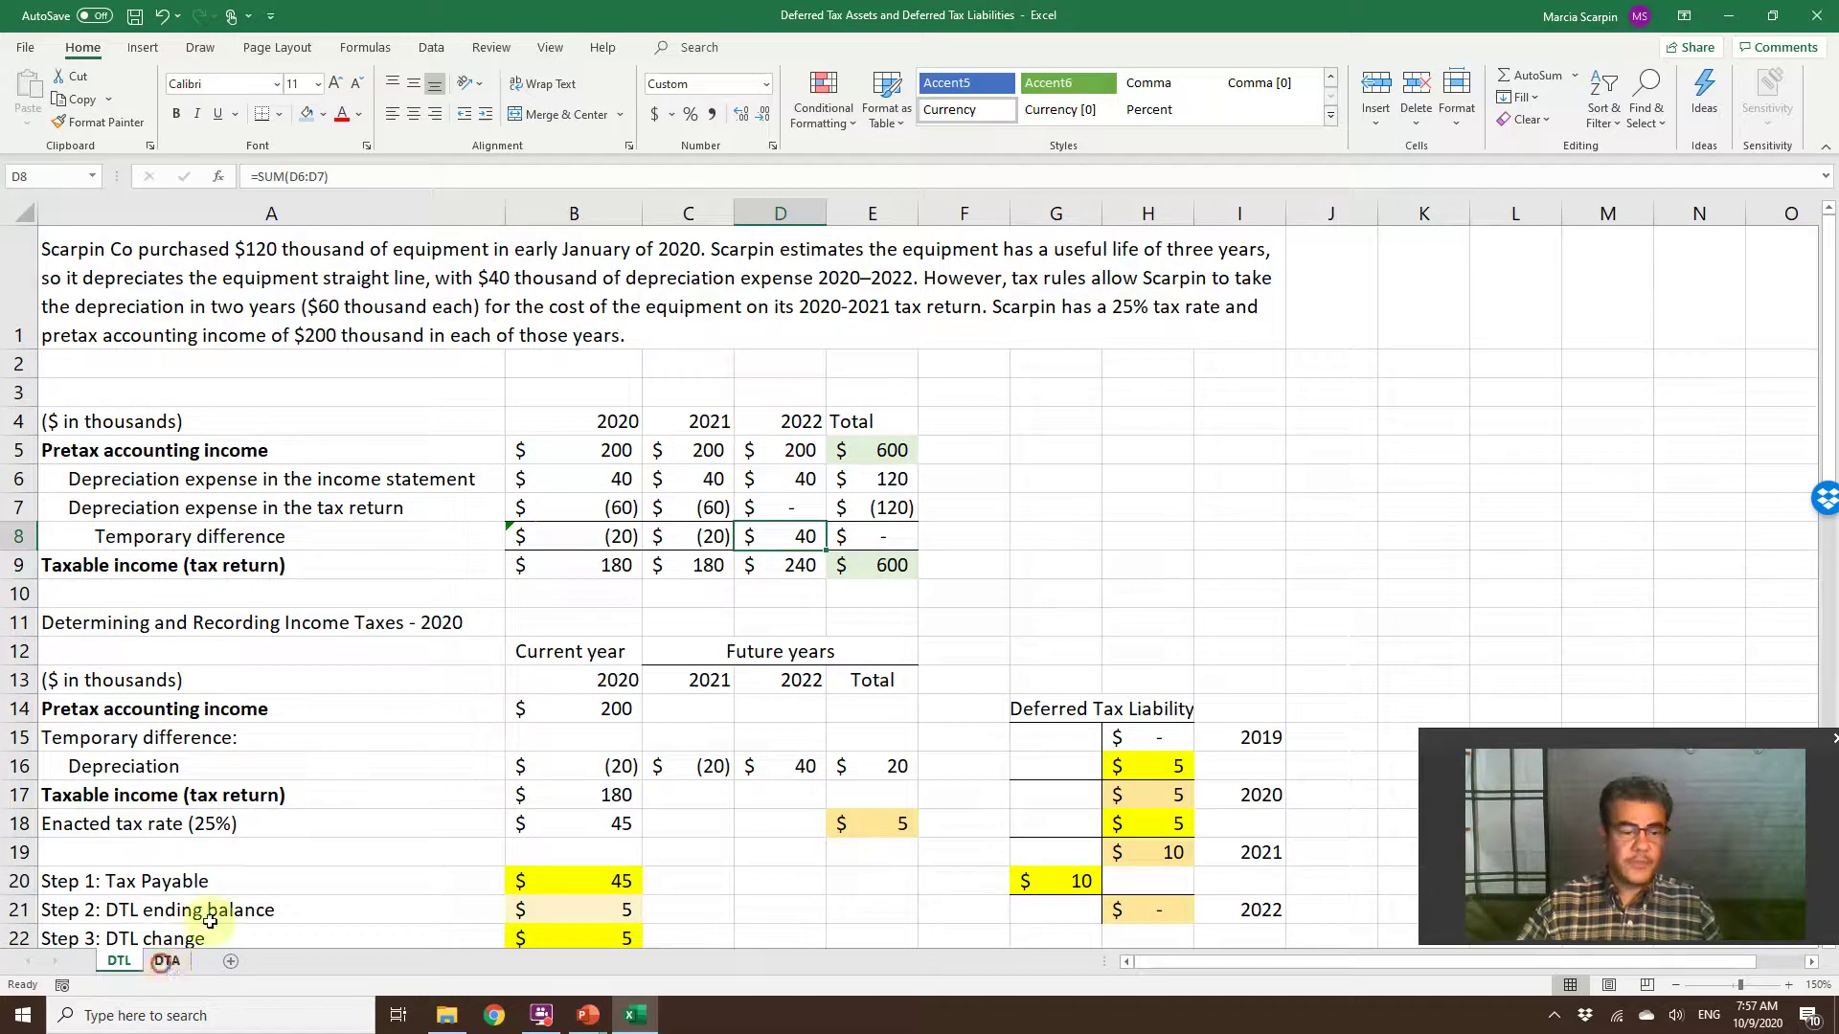
left_click(168, 963)
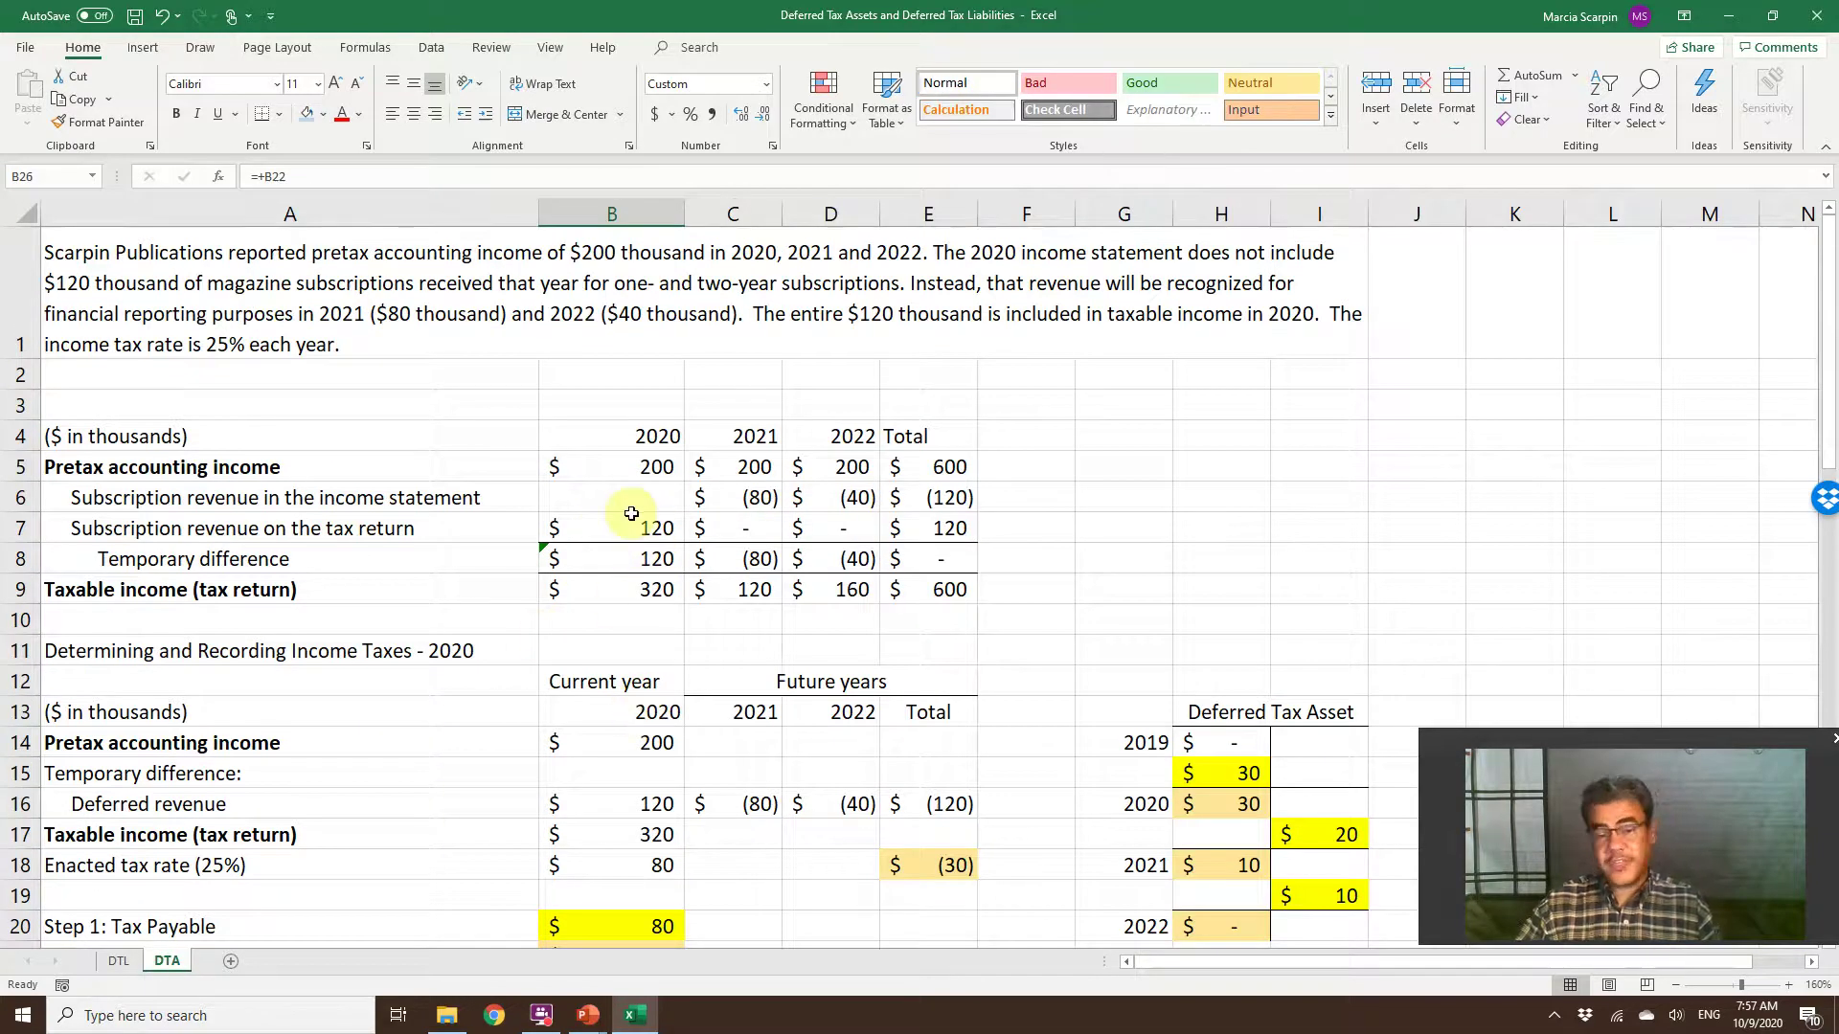
scroll(689, 599, "down", 5)
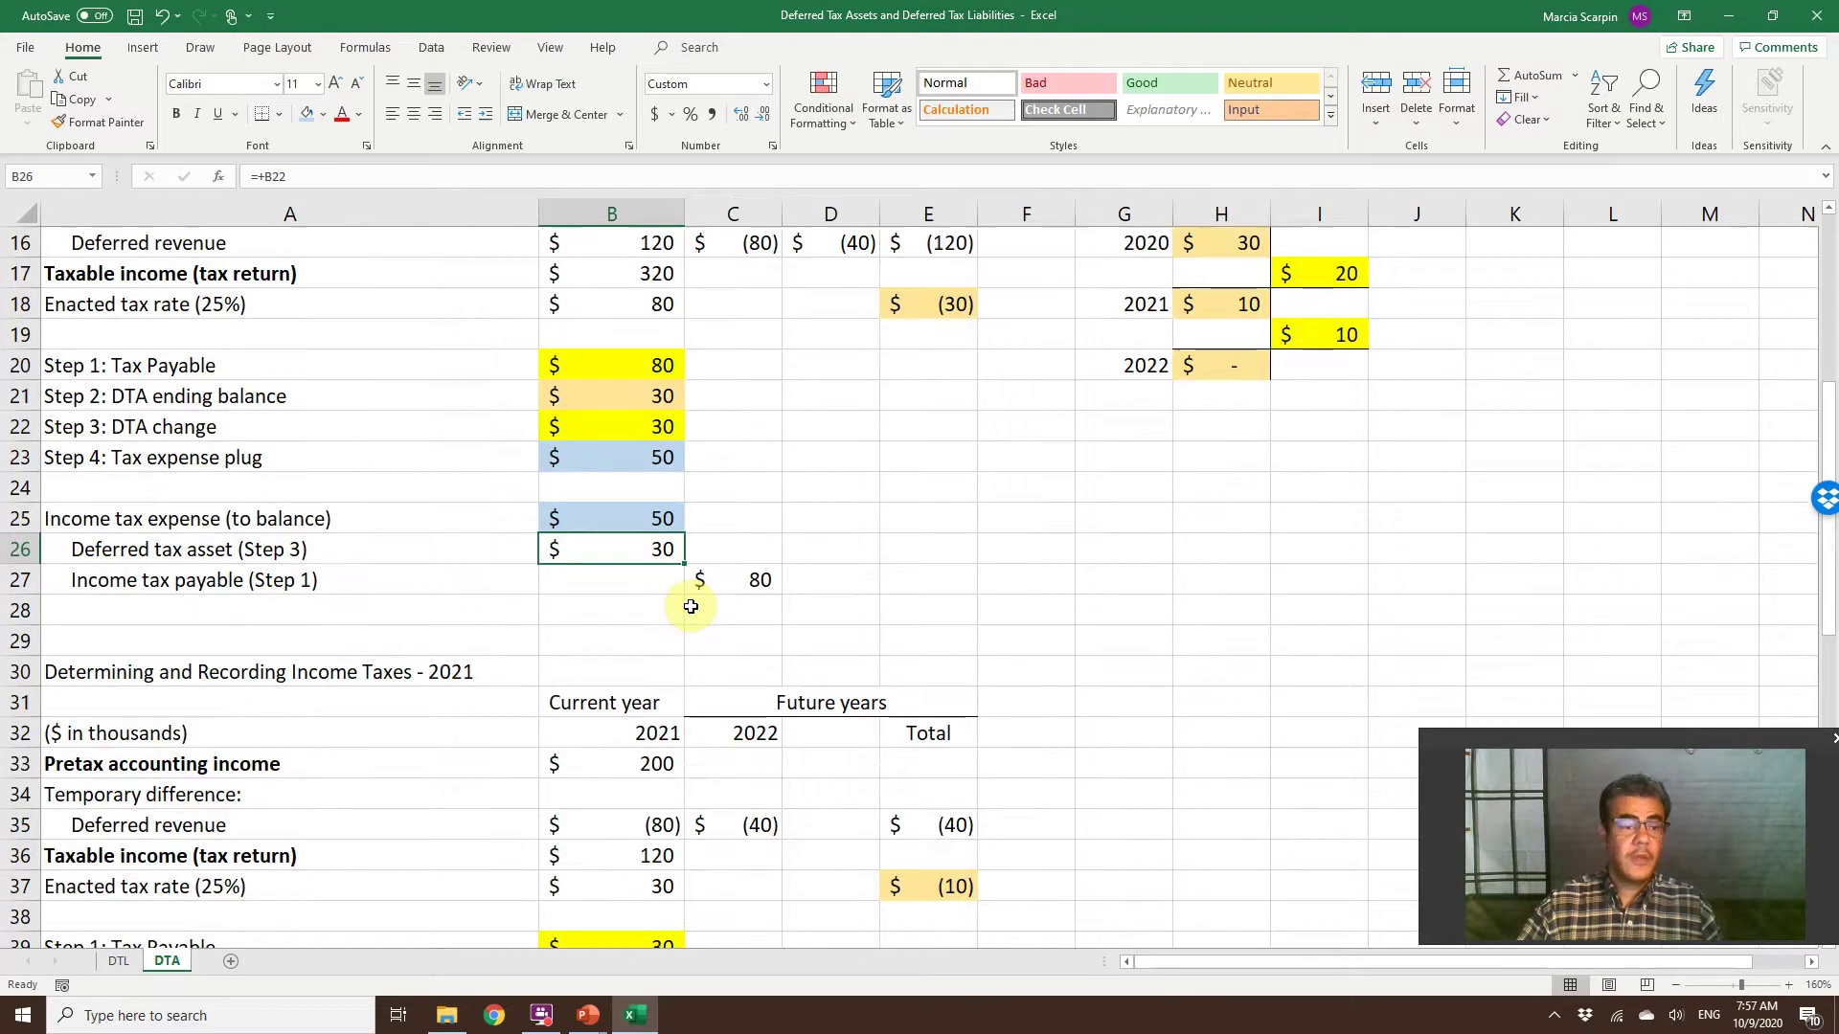
scroll(691, 606, "down", 1)
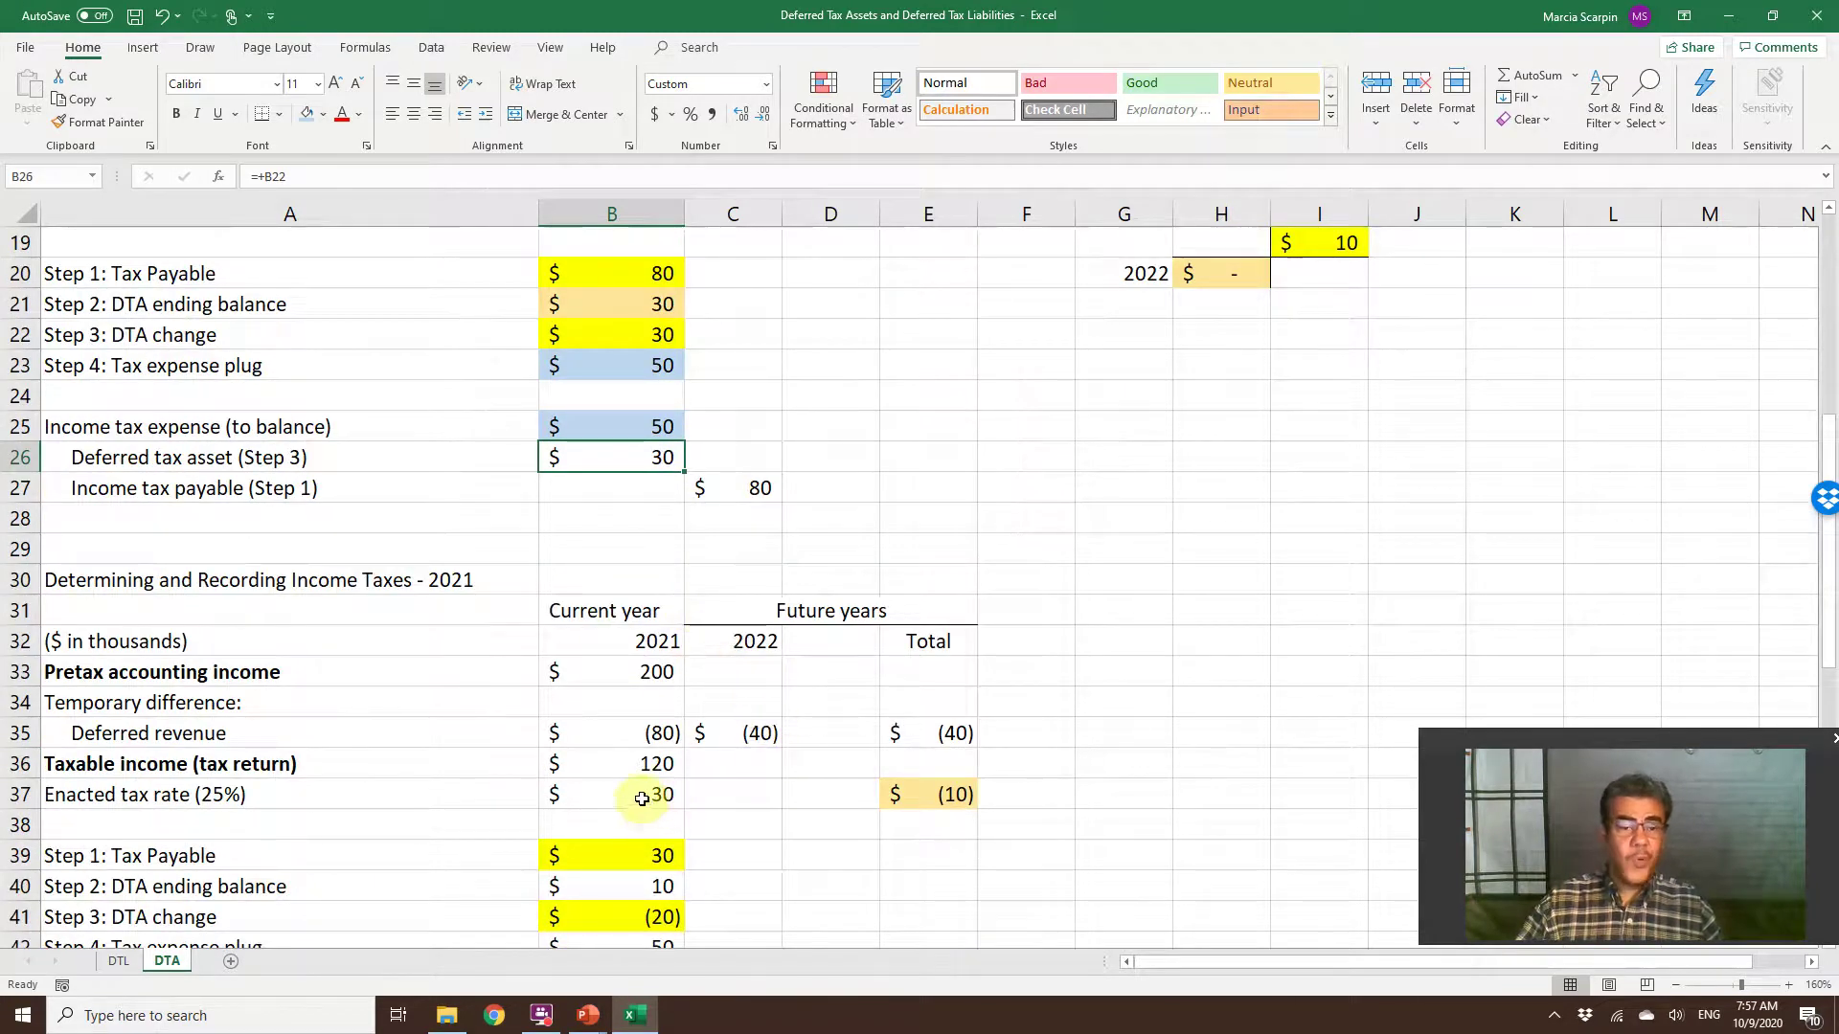
left_click(648, 763)
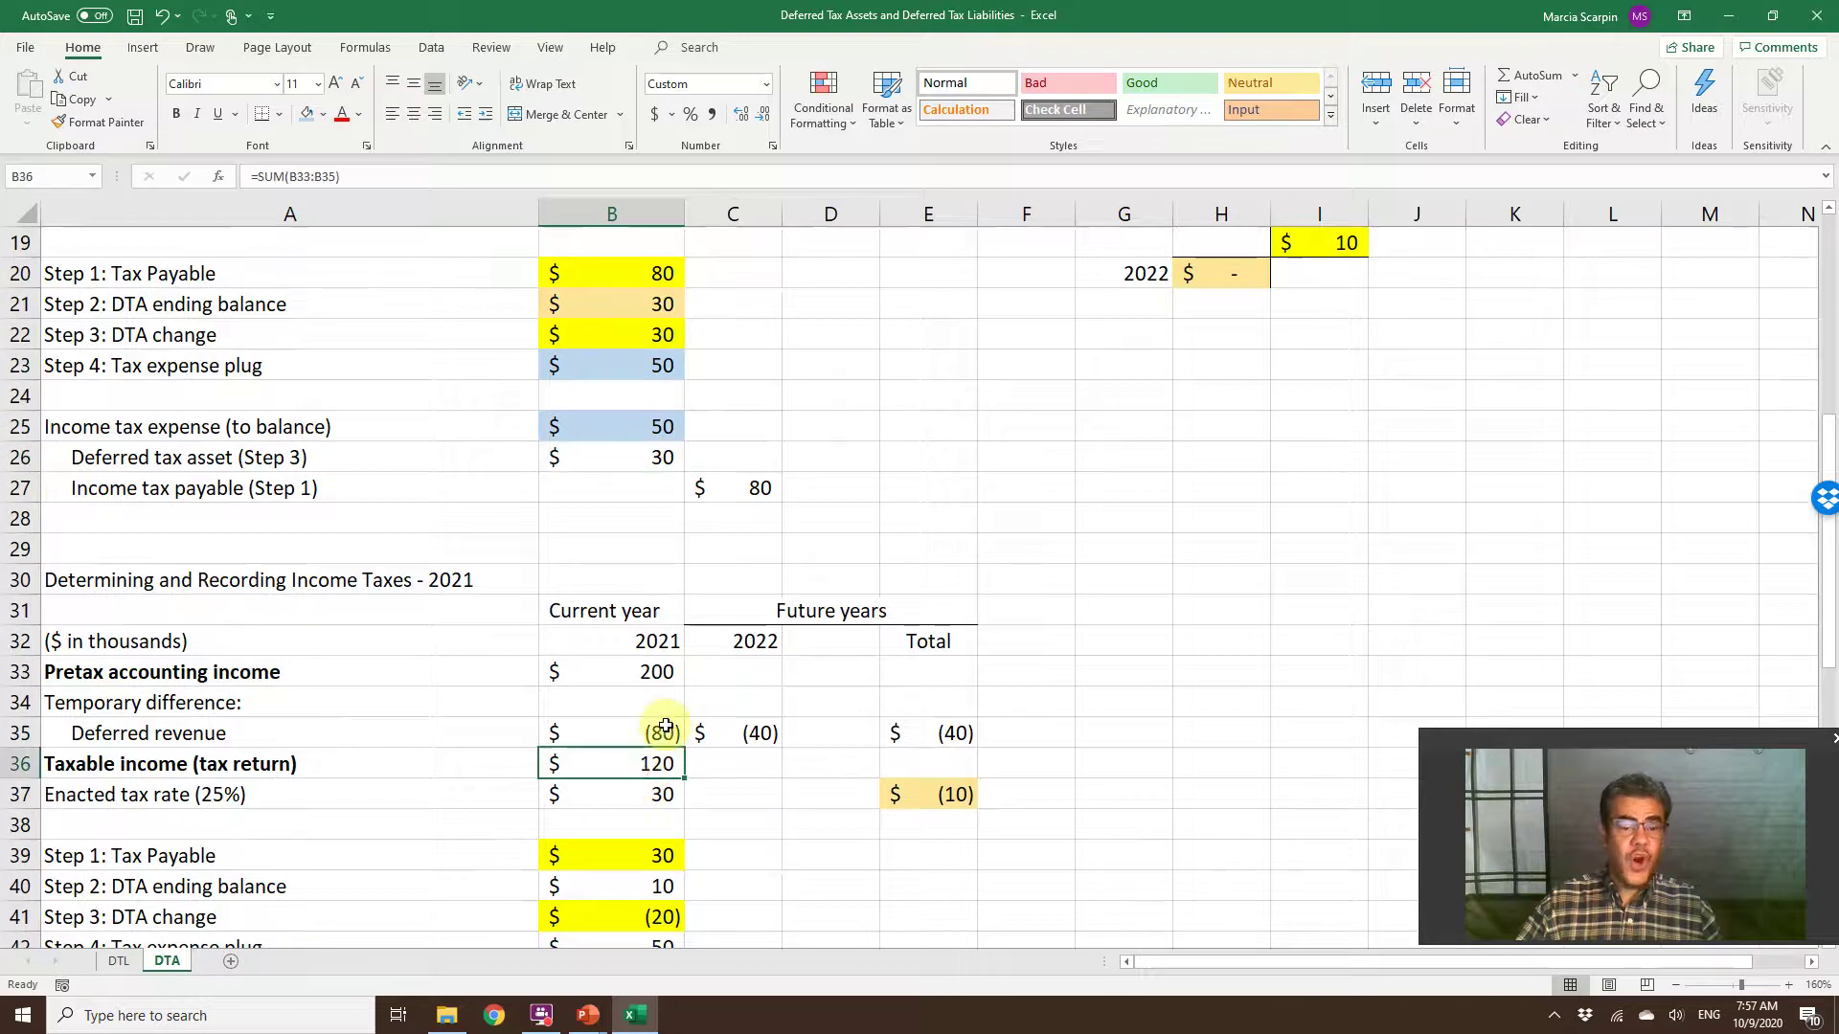
scroll(666, 726, "up", 1)
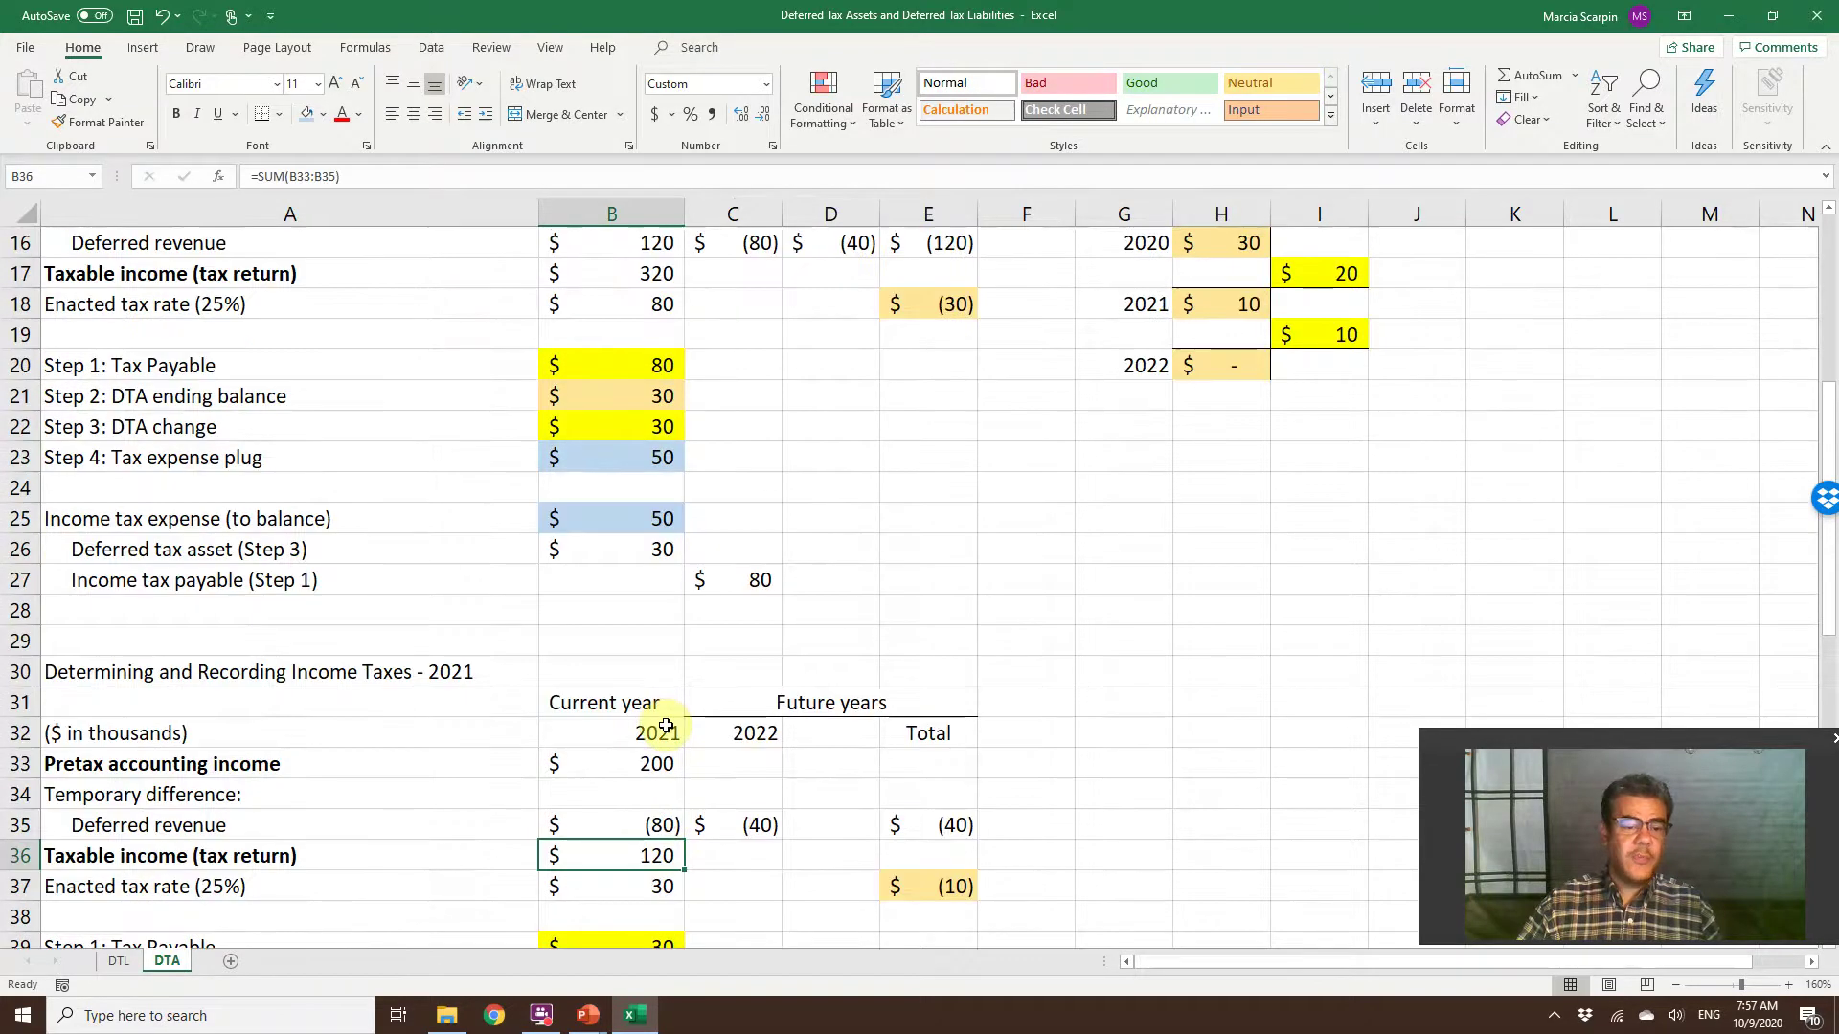
Examine the 2021 taxable income, tax payable, DTA ending balance and DTA change, and trace them to the Deferred Tax Asset T-account.
scroll(666, 725, "up", 3)
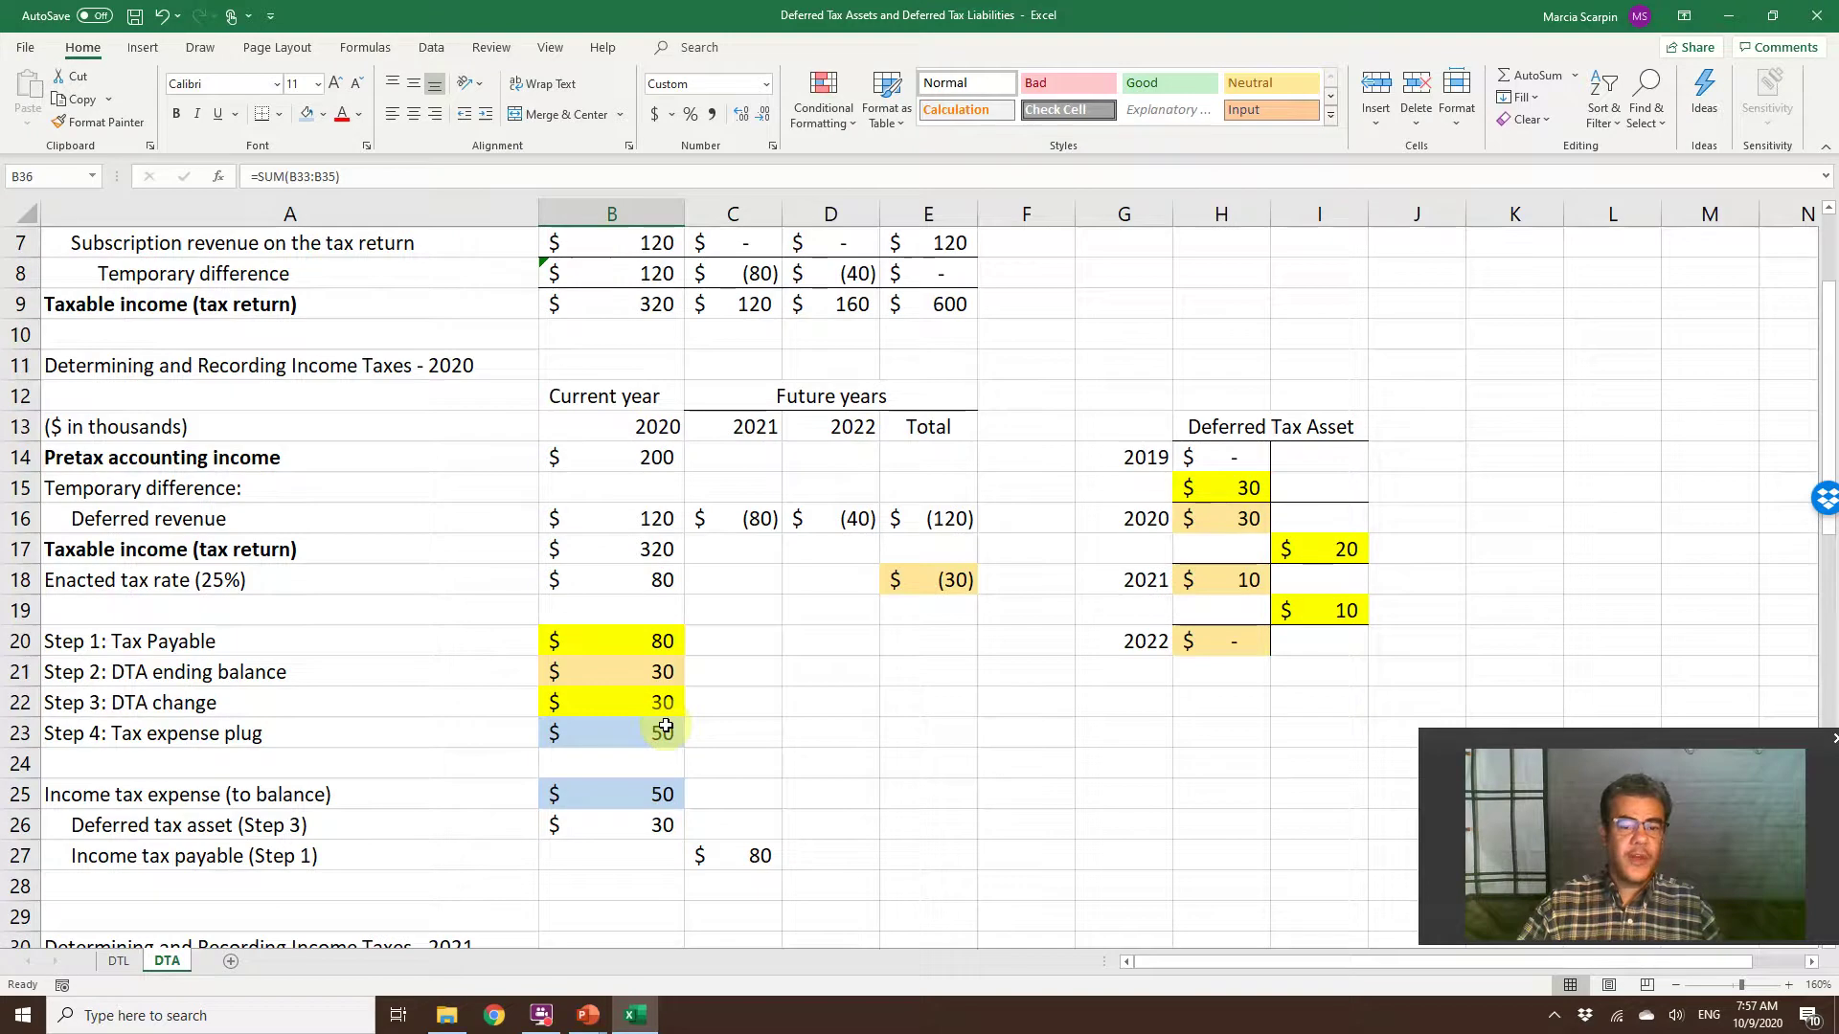
scroll(666, 726, "down", 5)
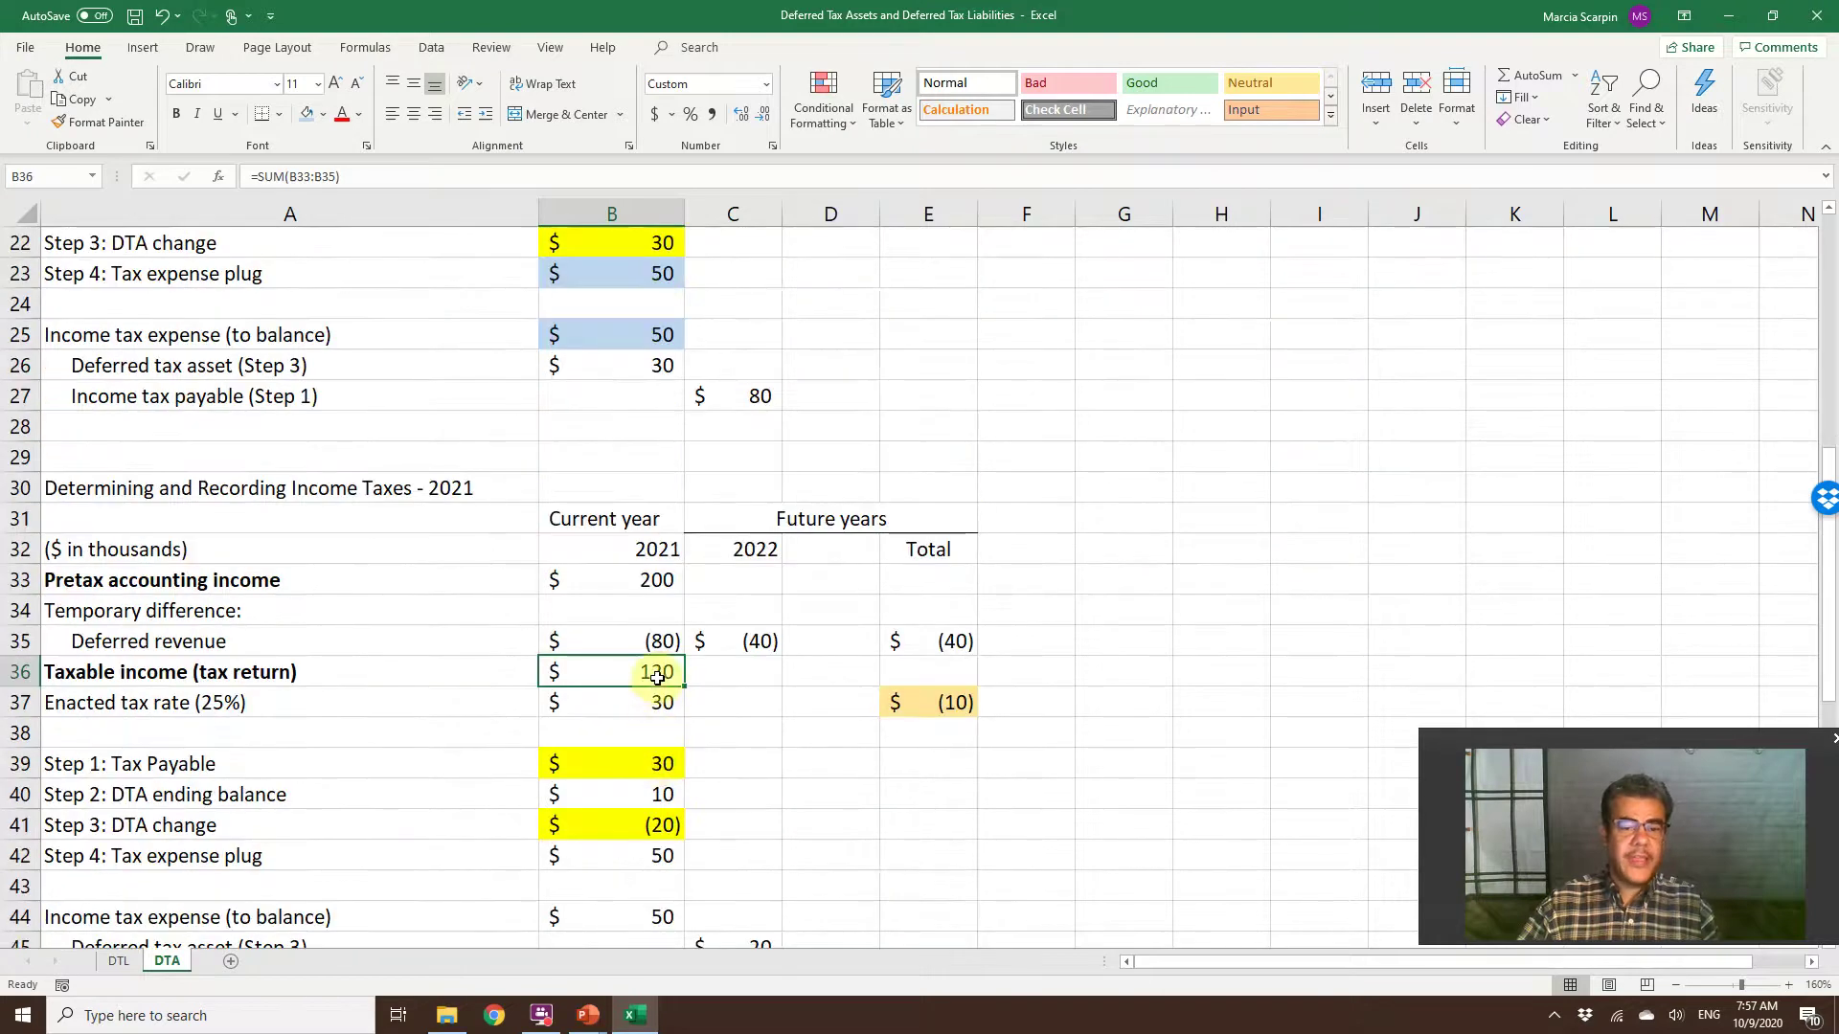
left_click(919, 702)
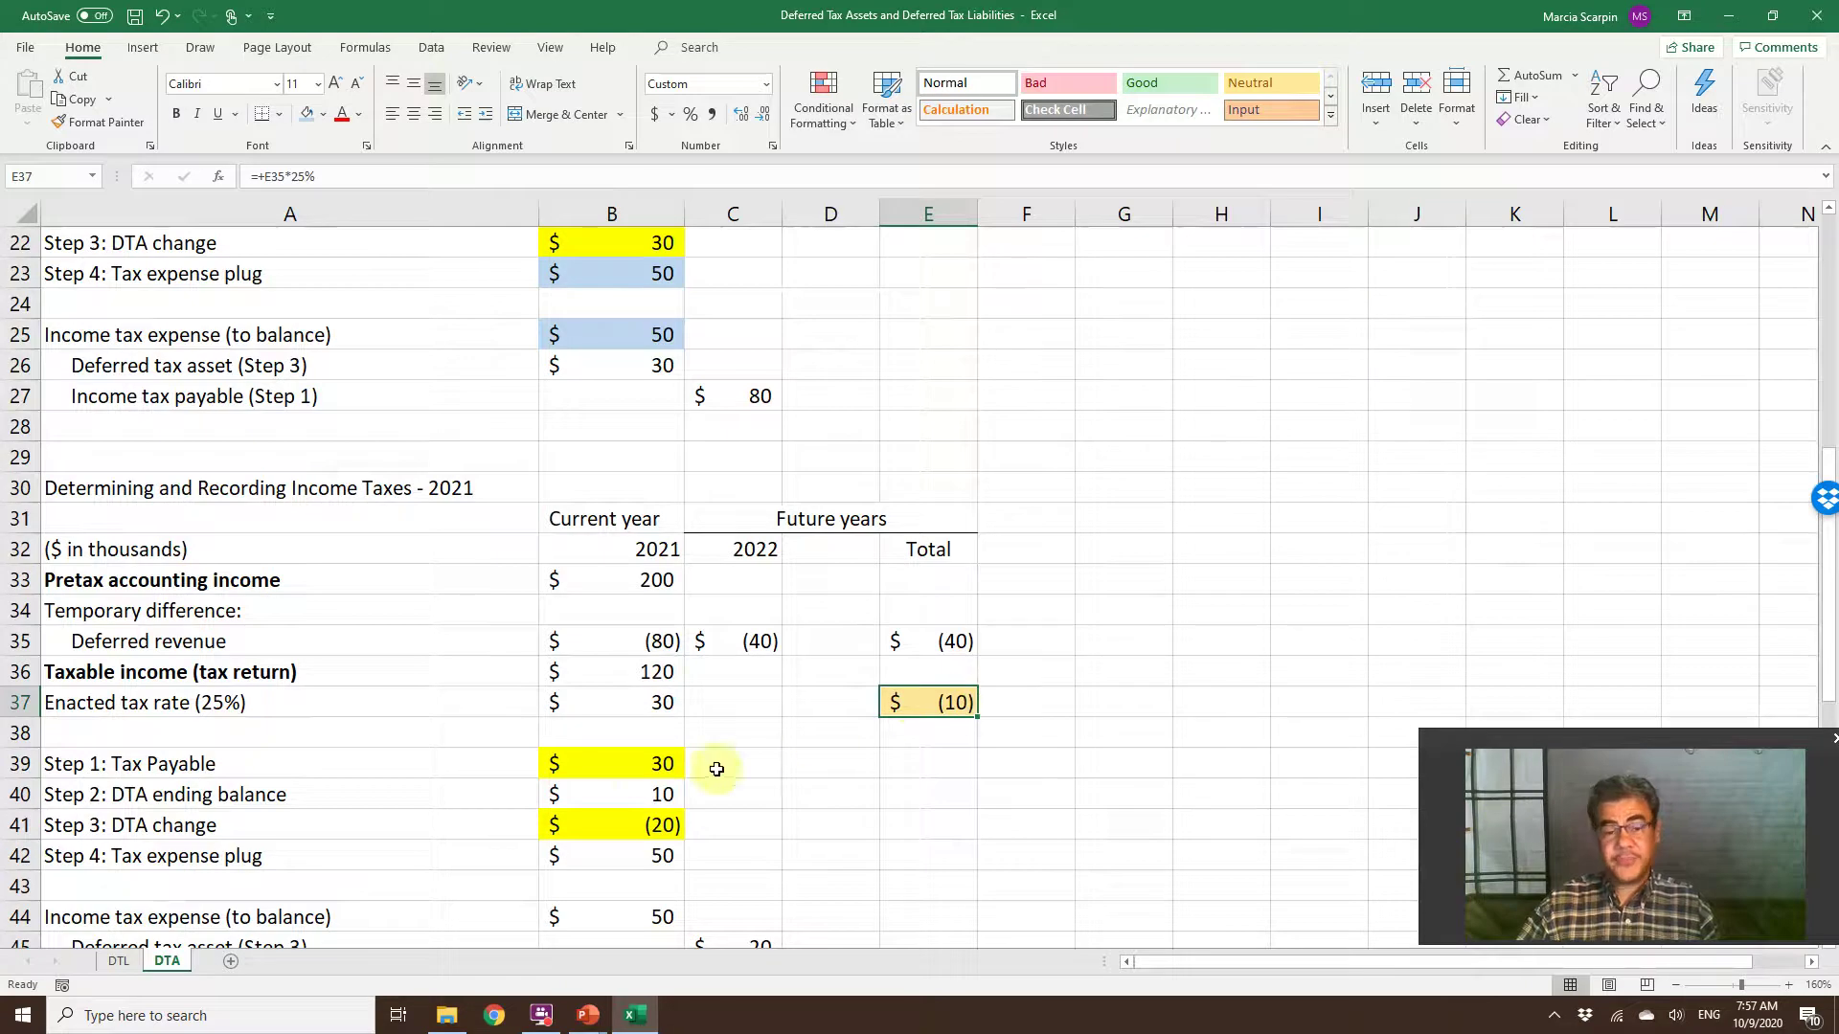
left_click(613, 765)
left_click(660, 709)
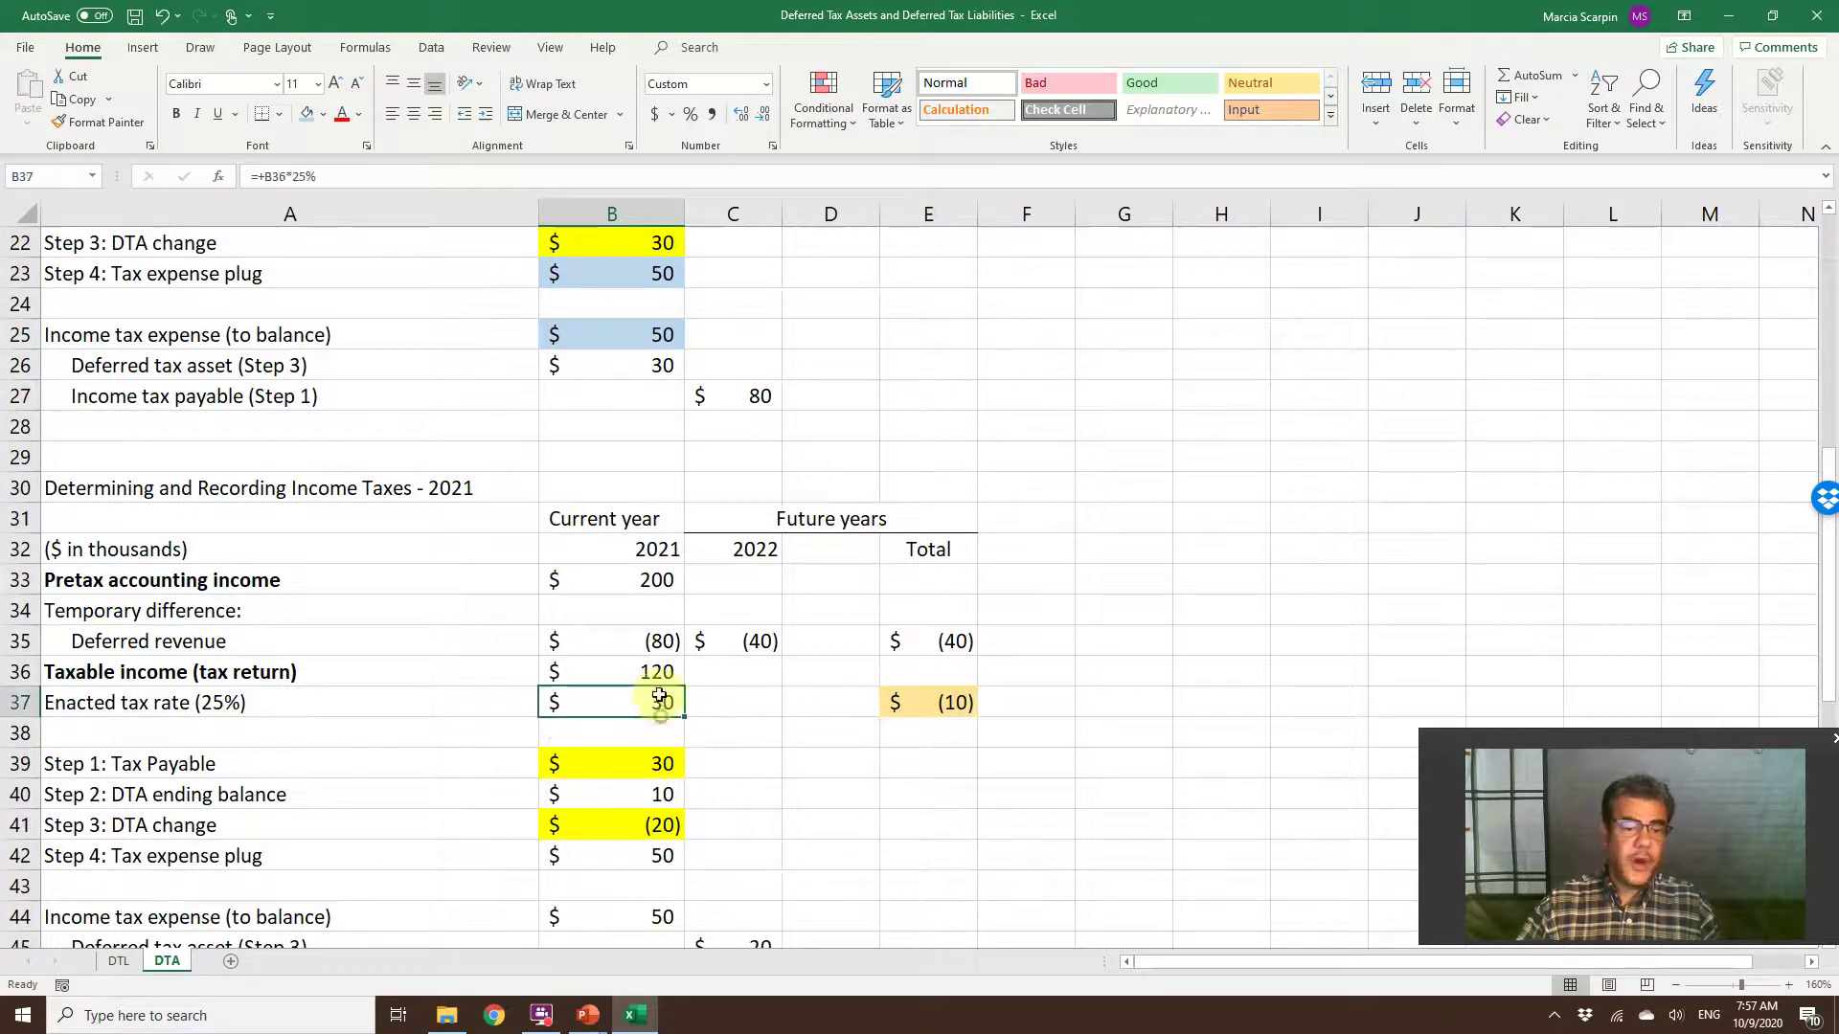
left_click(656, 672)
left_click(658, 704)
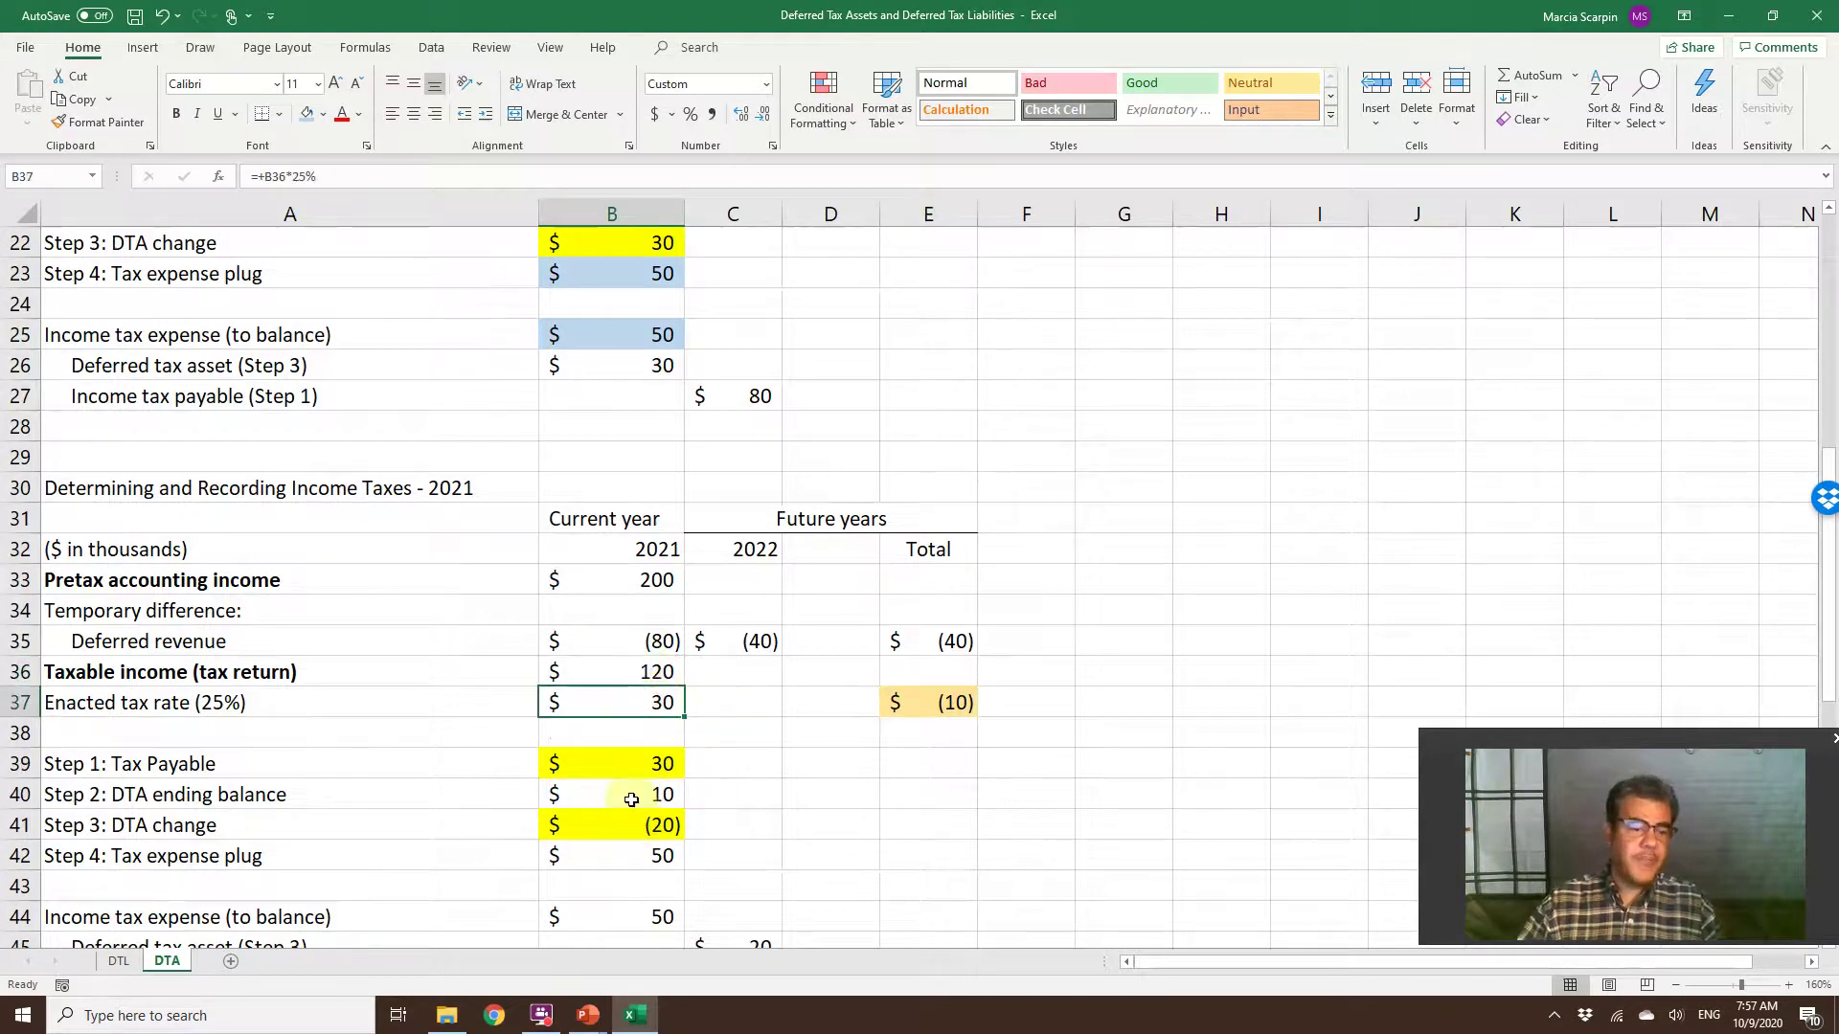
left_click(650, 823)
left_click(650, 796)
scroll(1181, 616, "up", 5)
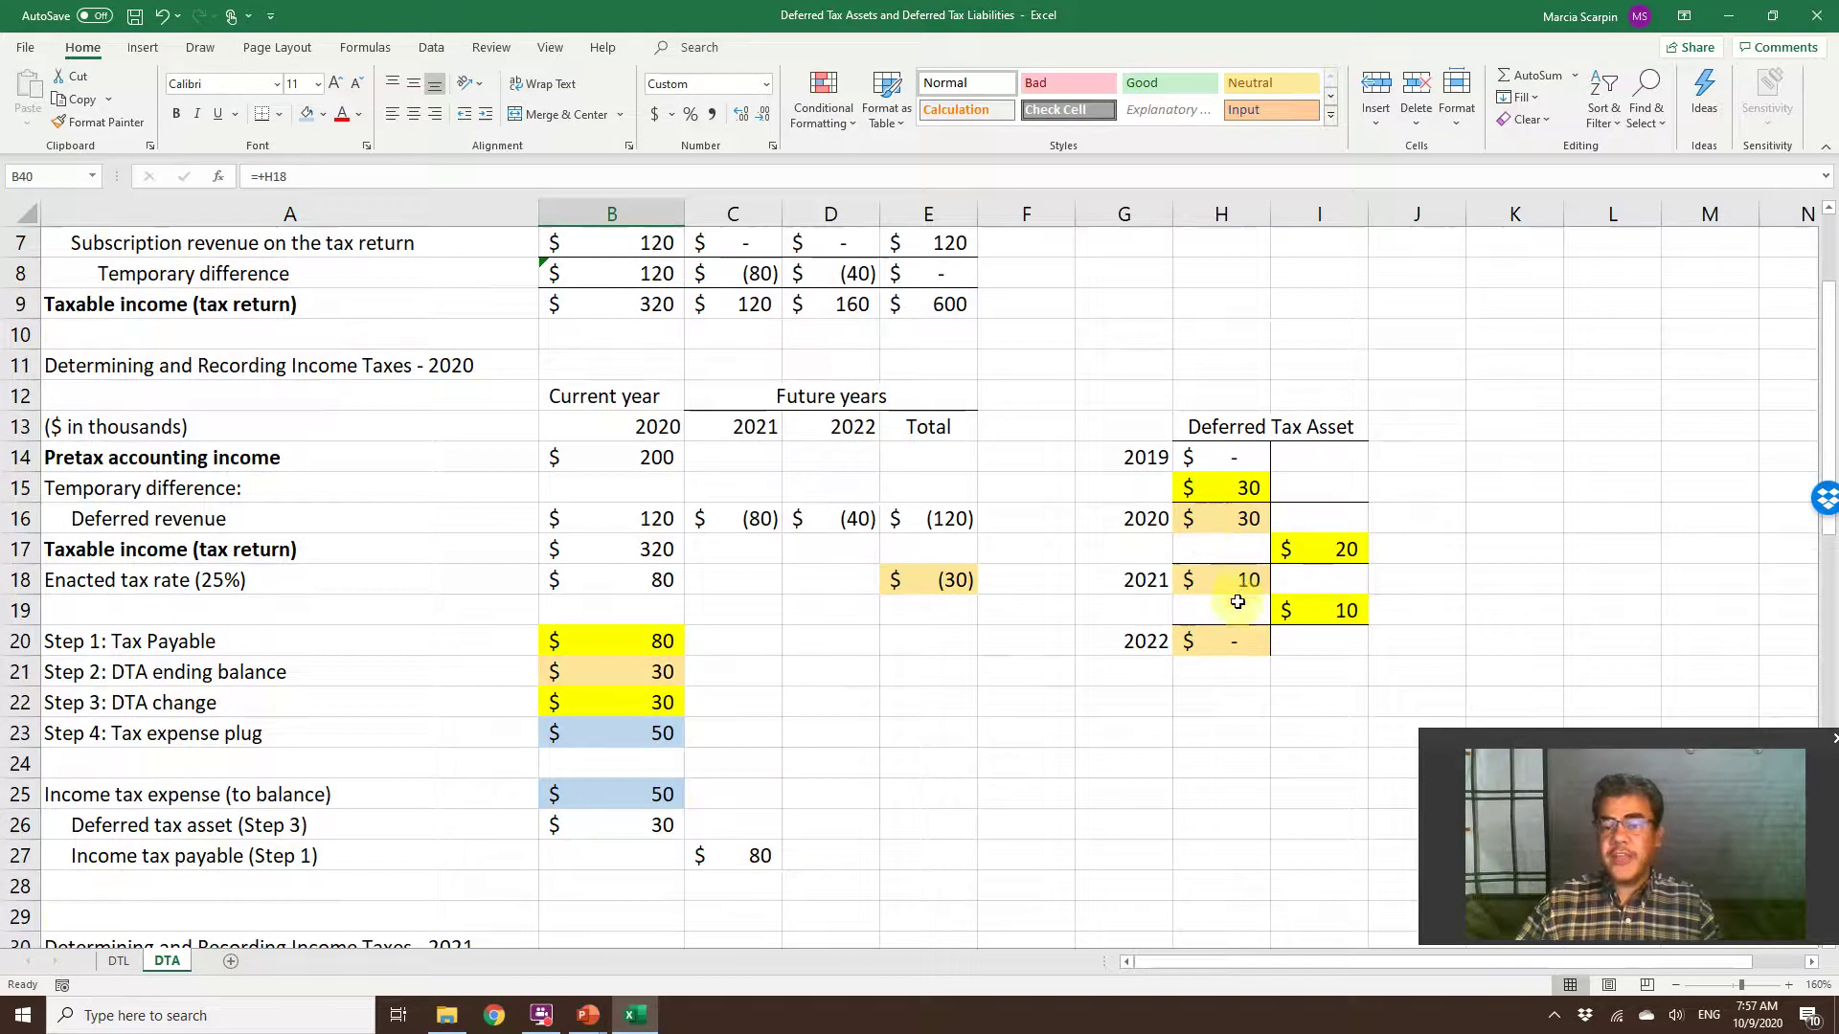
scroll(1238, 590, "down", 5)
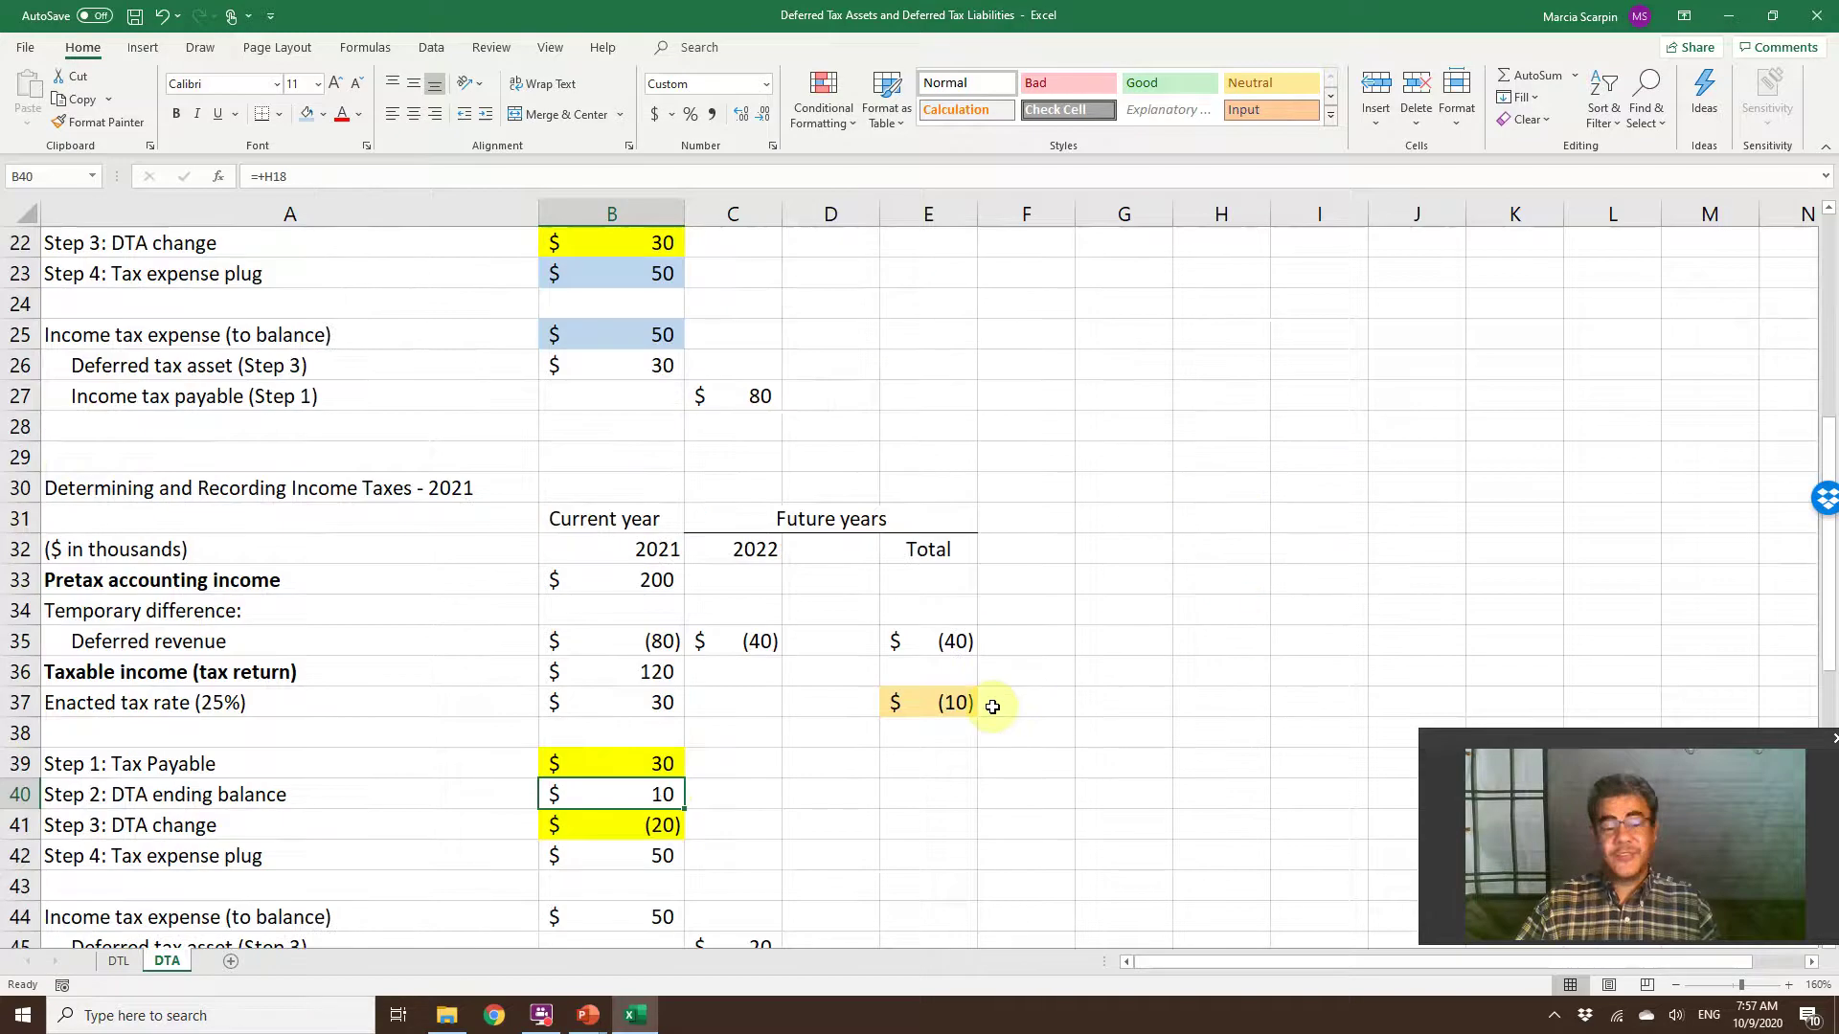
left_click(670, 824)
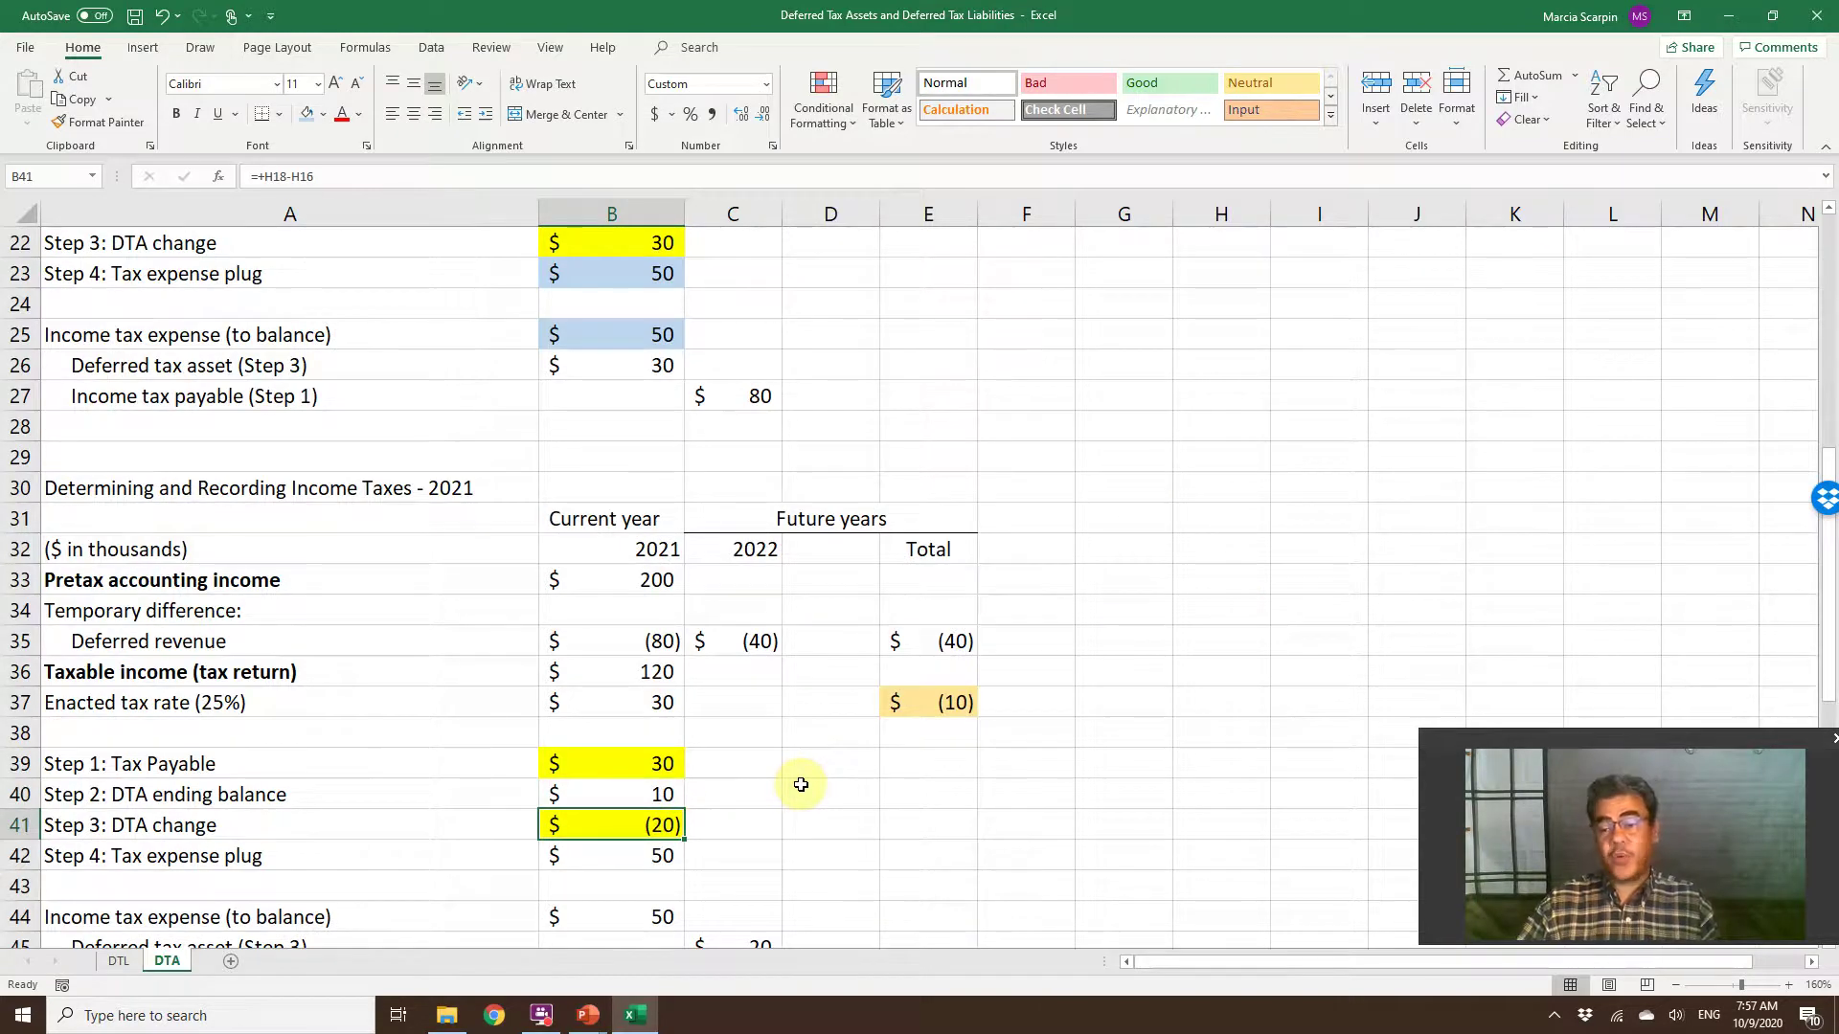
Clear the 2021 journal entry amounts in B44:C46.
scroll(804, 784, "down", 2)
left_click(644, 732)
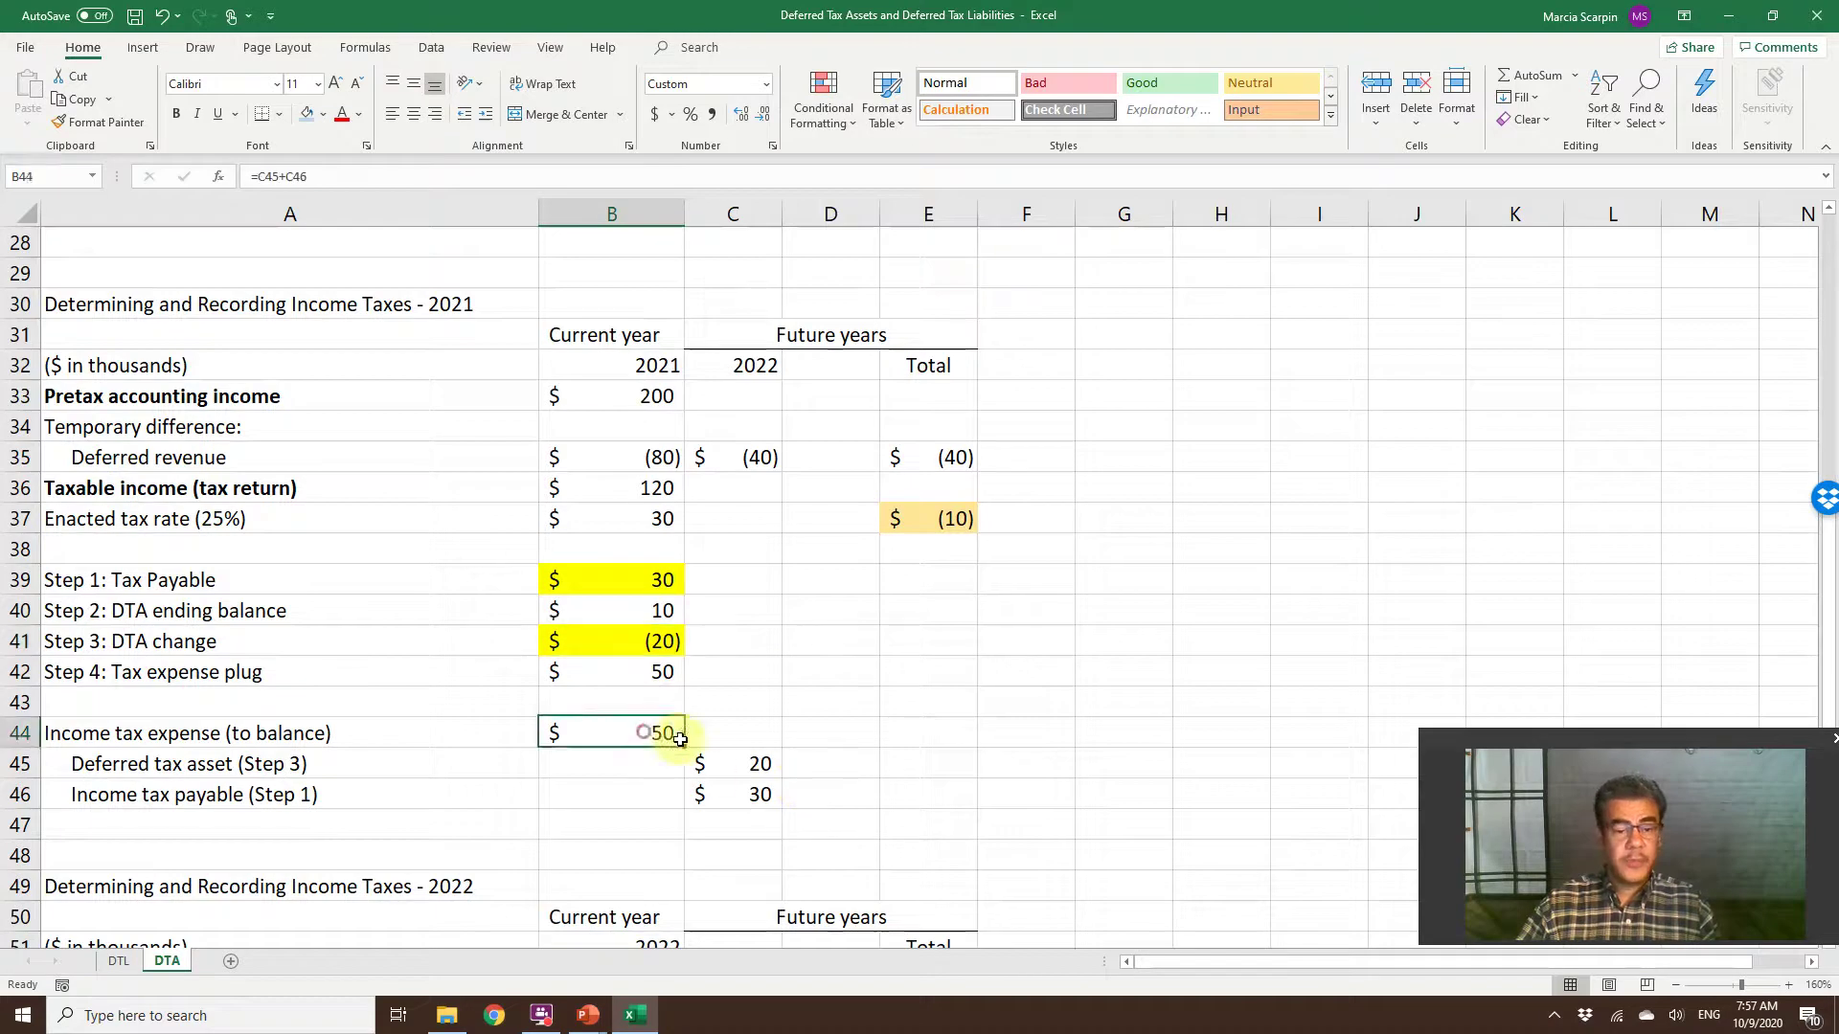
left_click_drag(679, 737, 759, 792)
key("Delete")
Copy the blue formatting of the 2020 cells B23:B25 onto the 2021 cells B42:B44.
scroll(785, 685, "up", 3)
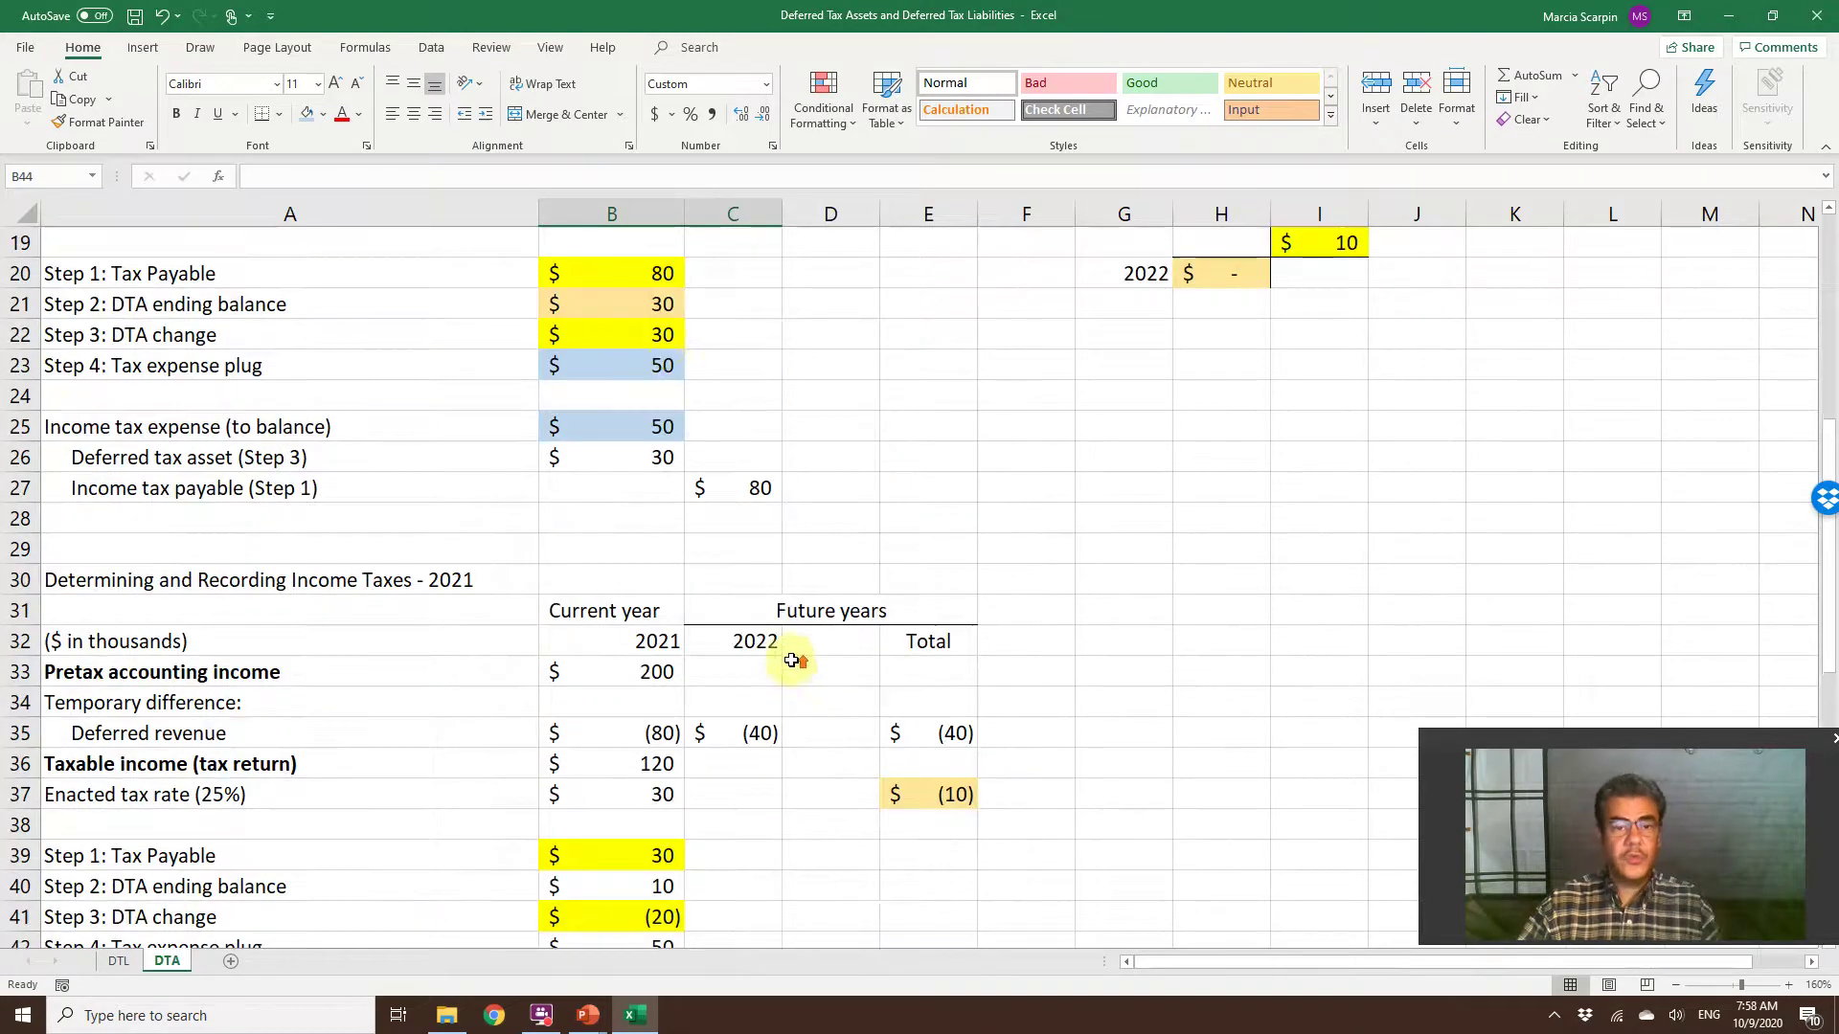
left_click_drag(647, 359, 633, 402)
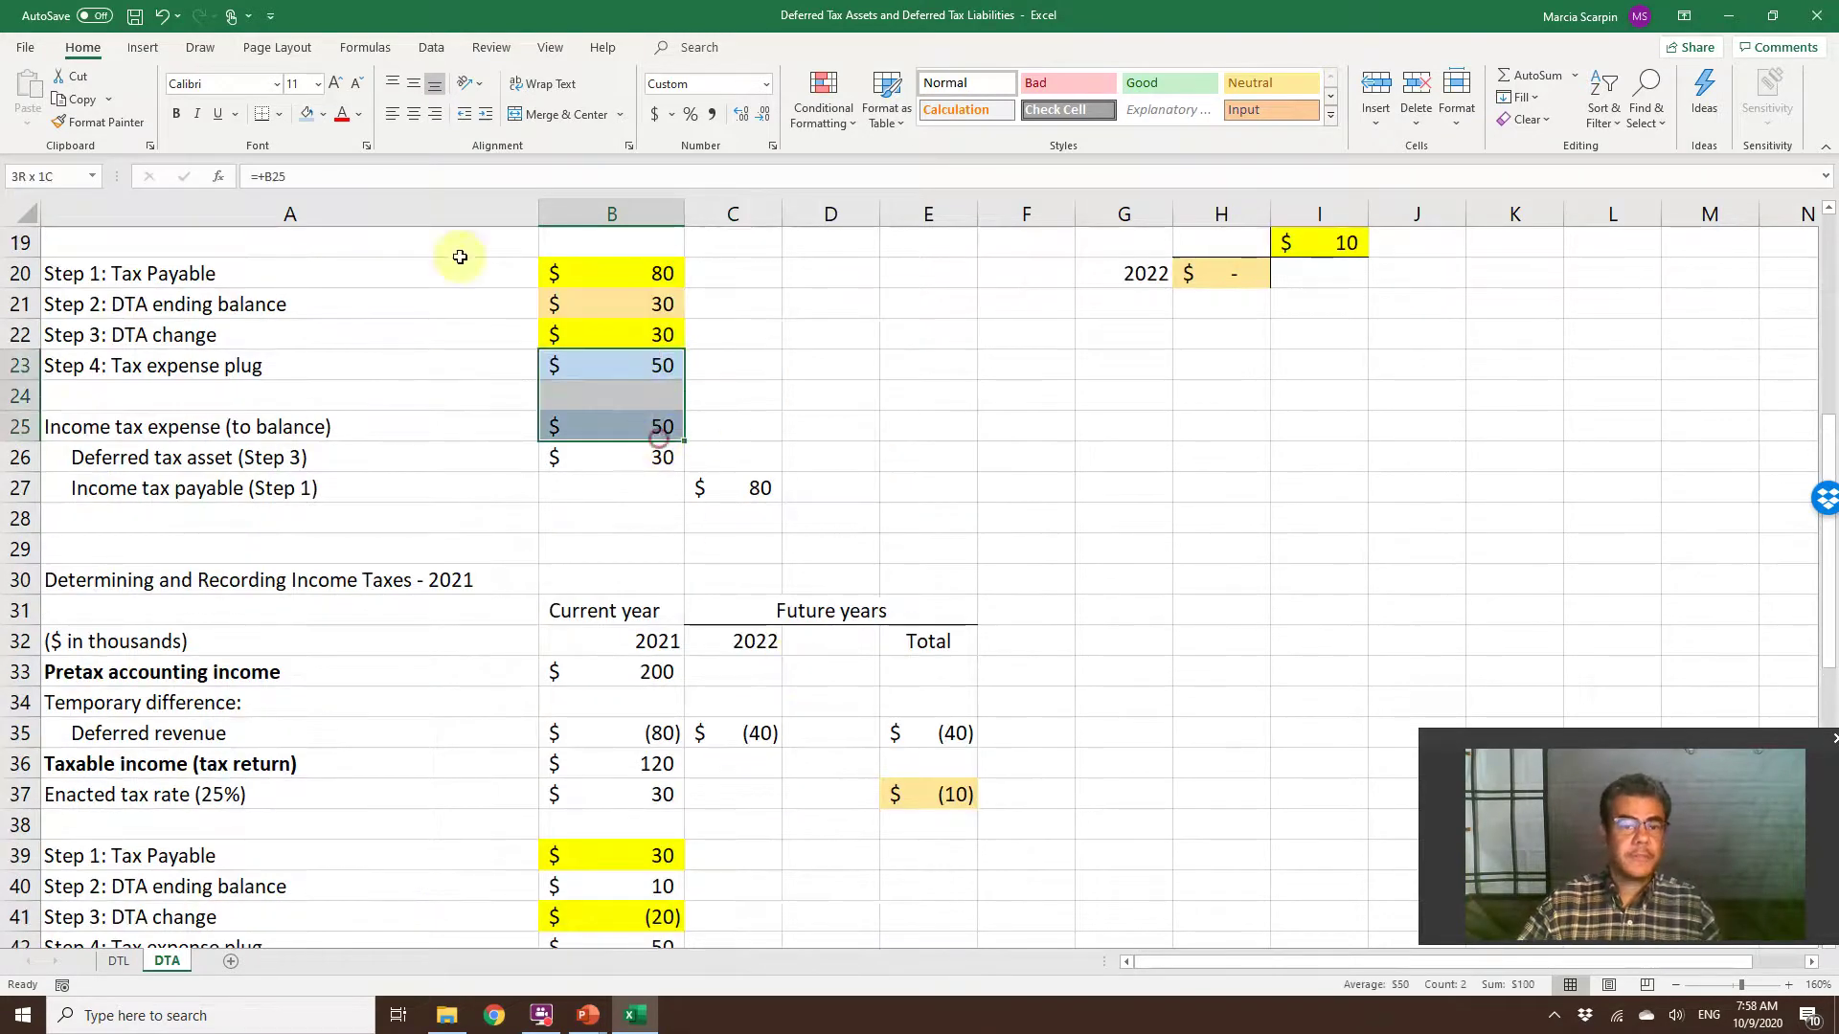
left_click(96, 121)
scroll(657, 677, "down", 1)
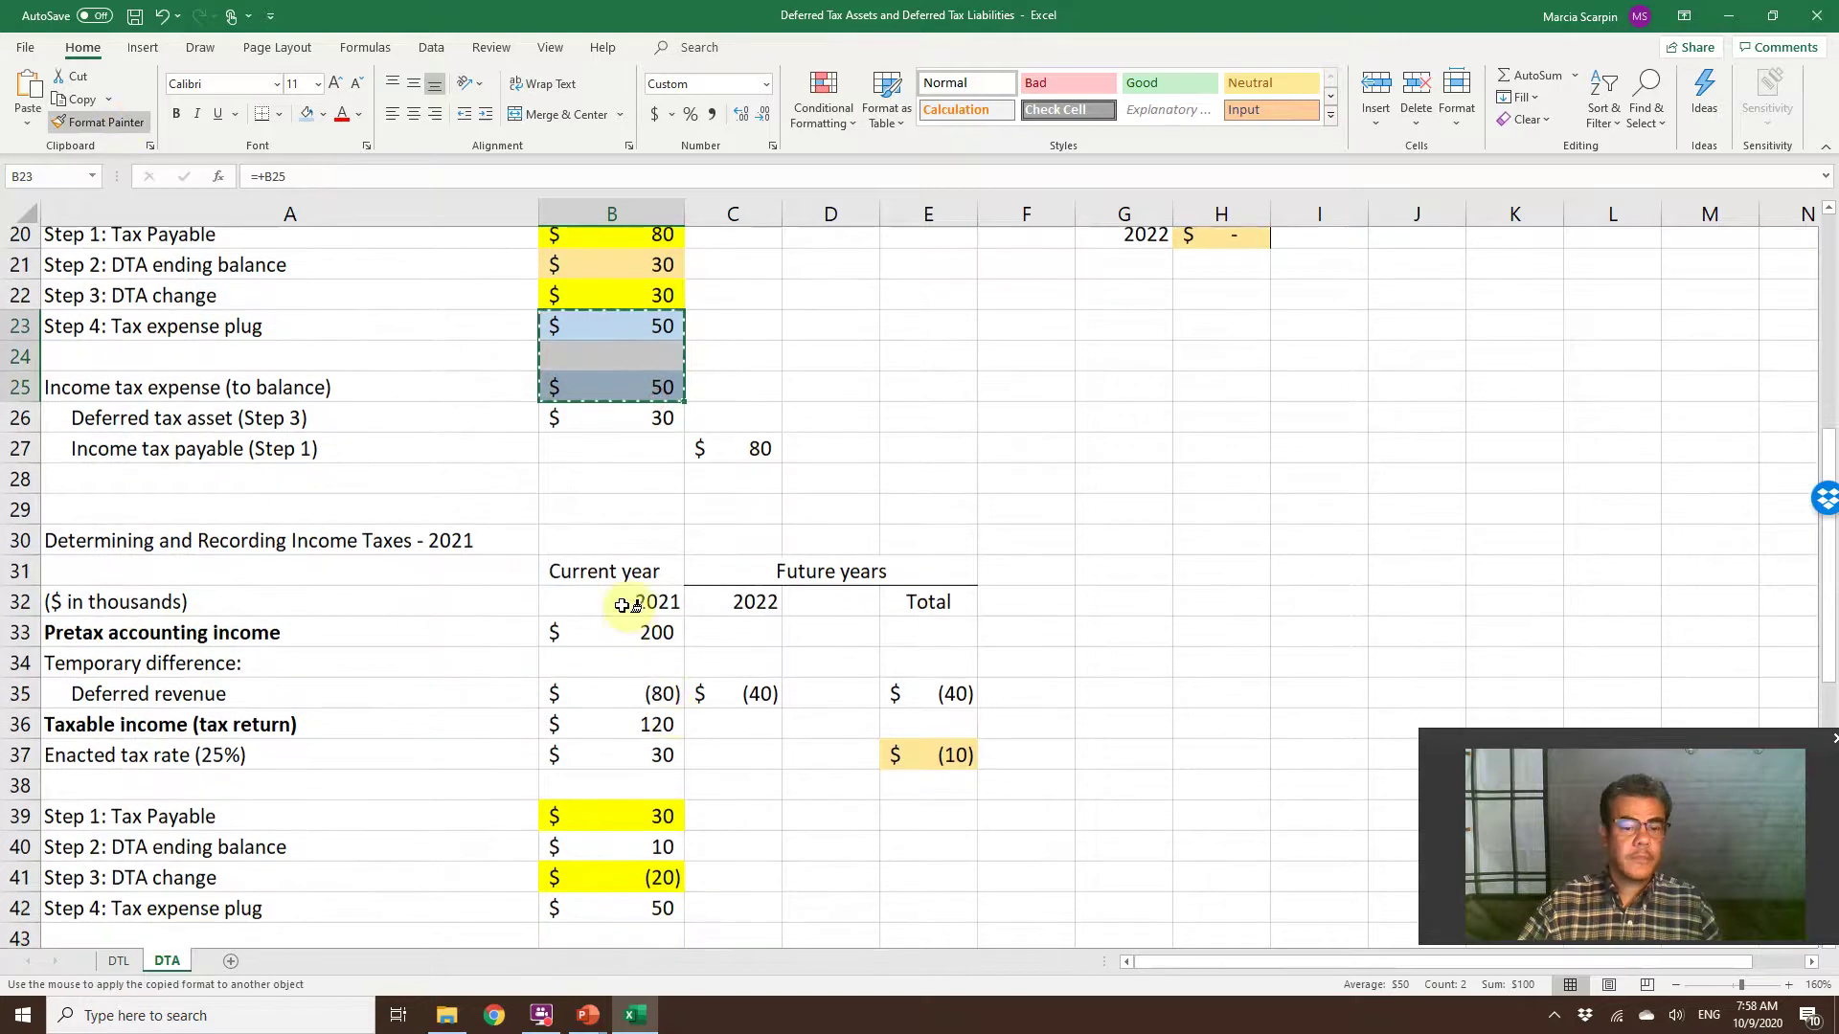
scroll(623, 619, "down", 4)
left_click_drag(624, 579, 624, 642)
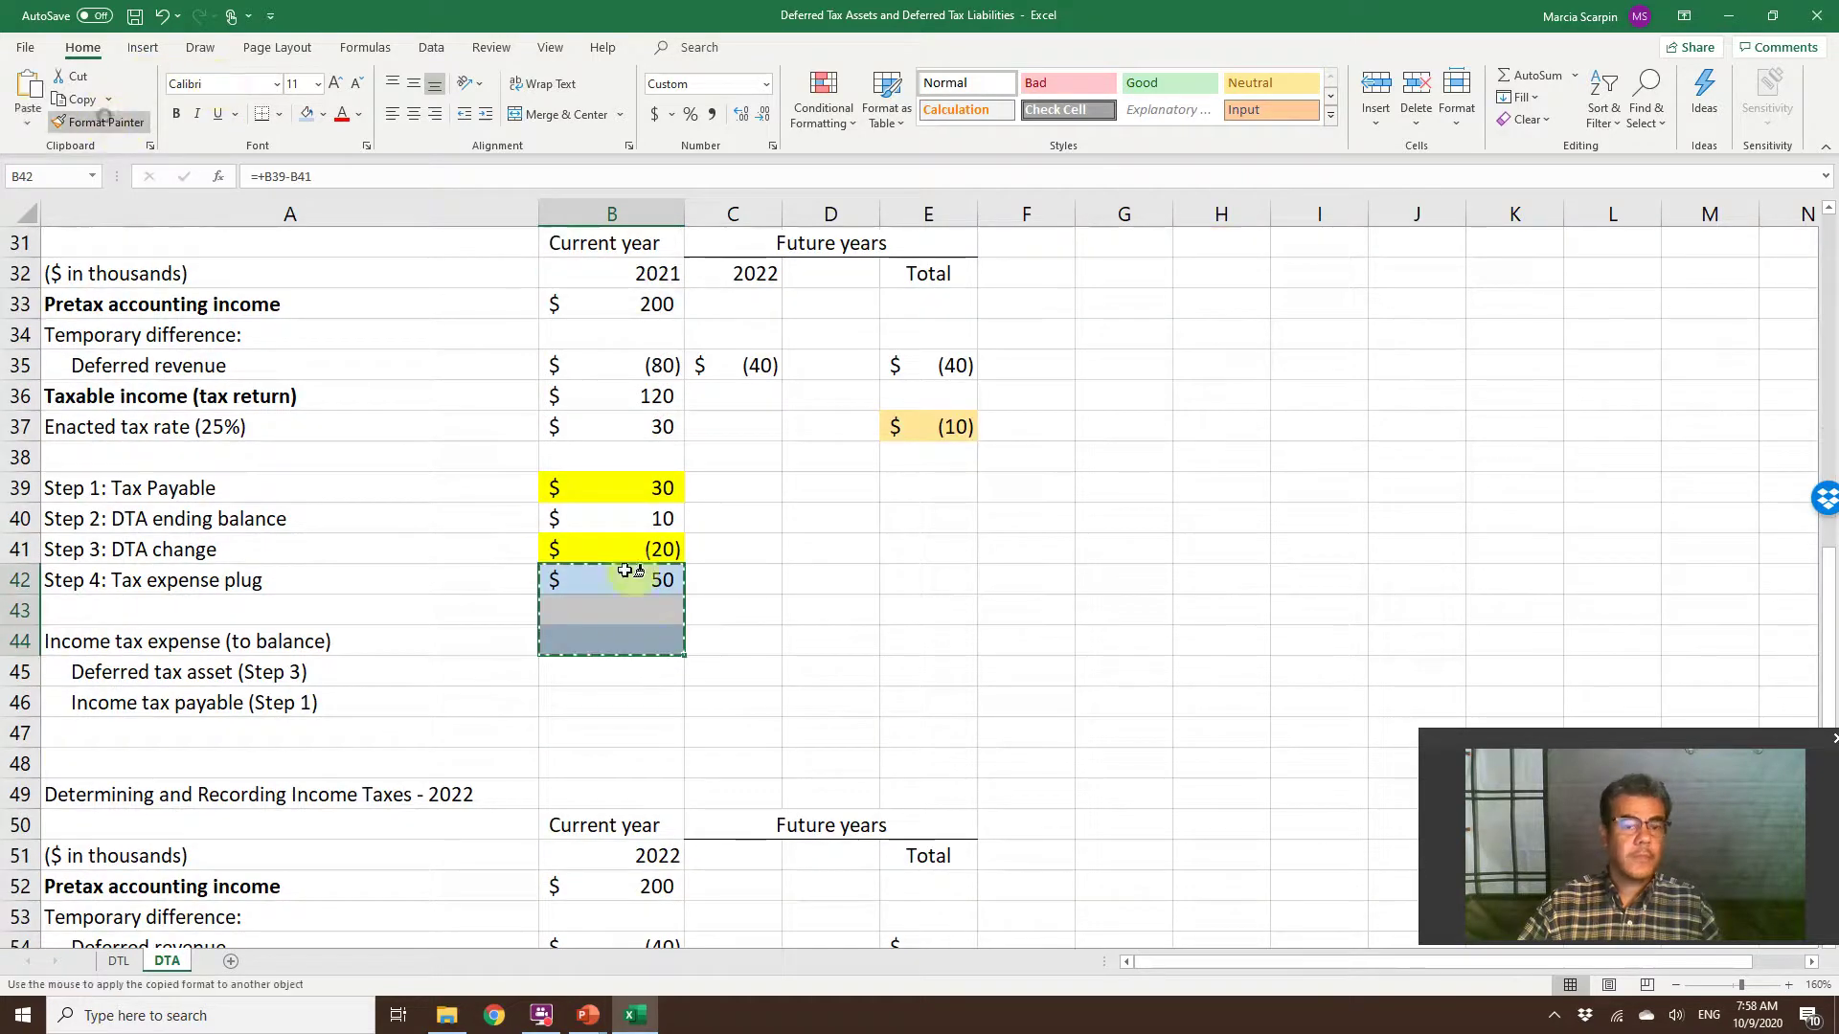
Apply the same blue formatting to the 2022 cells B61:B63, and clear the Step 4 plug in B61 and the journal entry amounts in B63:C65.
scroll(657, 579, "down", 4)
mouse_move(628, 796)
left_mouse_down()
mouse_move(628, 855)
mouse_move(759, 882)
mouse_move(761, 917)
left_mouse_up()
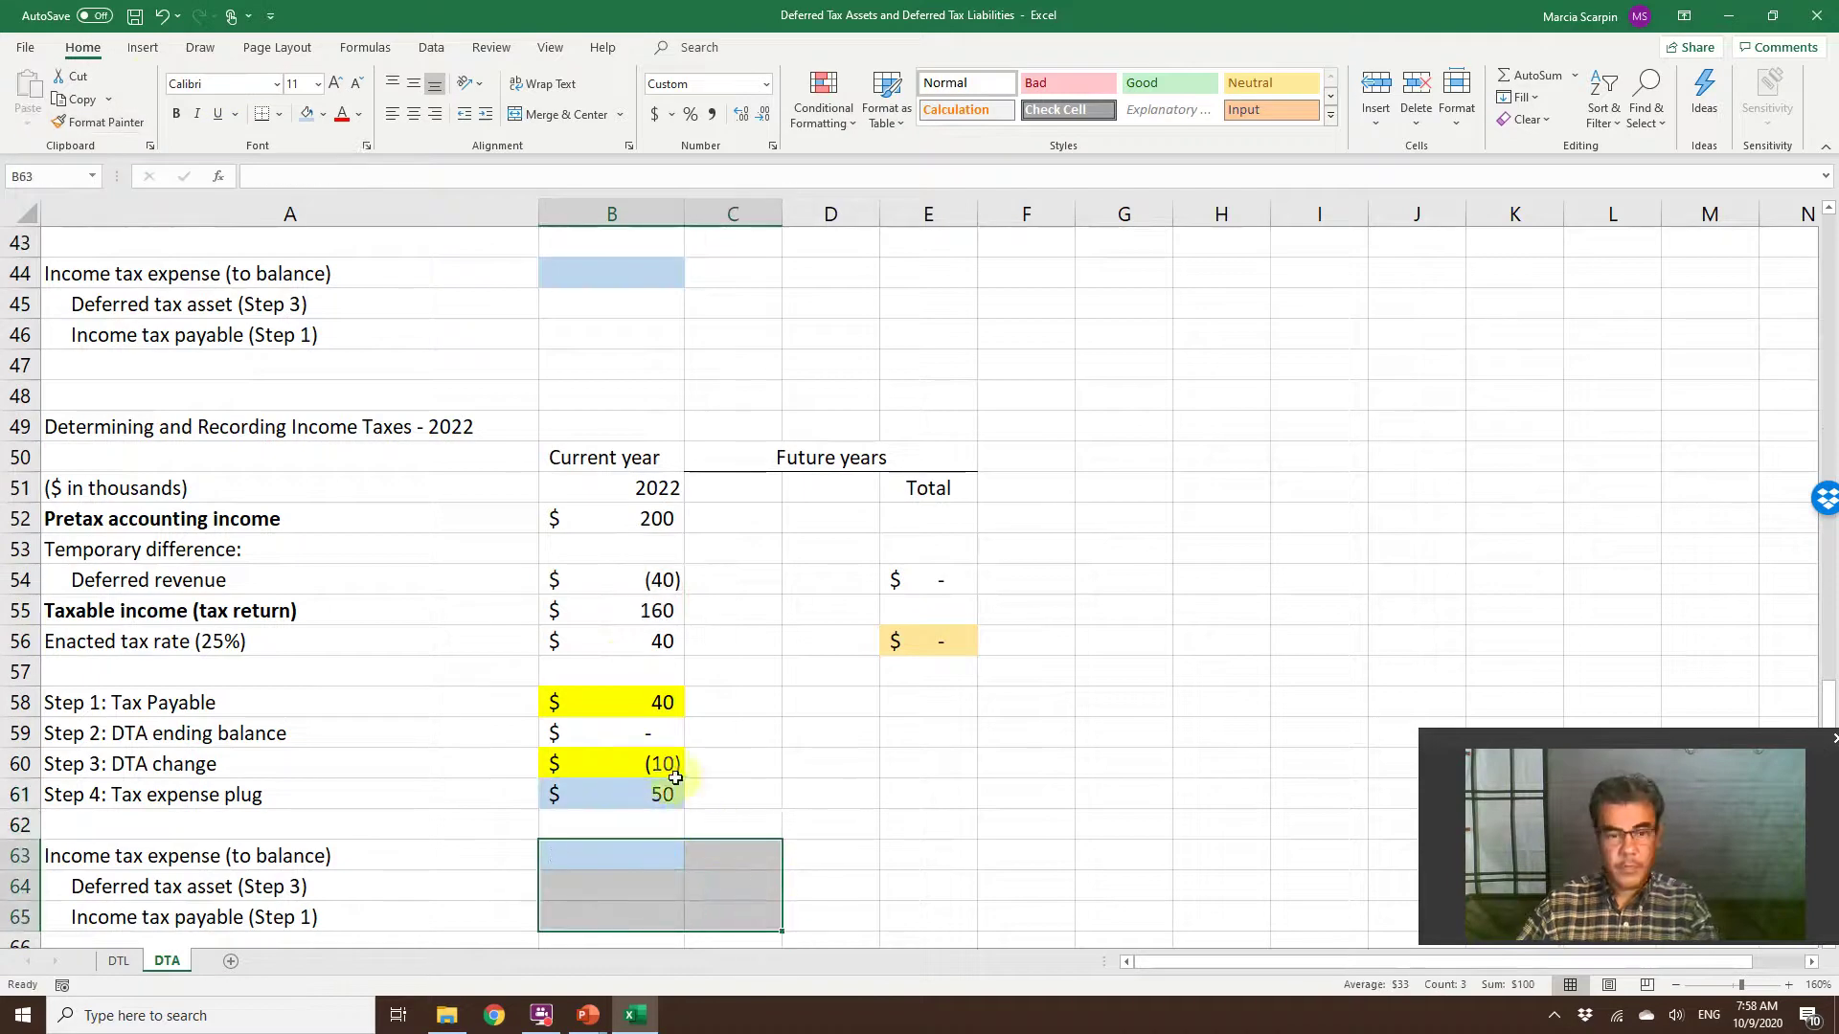
left_click(657, 791)
Set the 2021 Step 4 tax expense plug in B42 to reference the income tax expense in B44.
scroll(809, 664, "up", 4)
left_click(638, 578)
double_click(638, 578)
key("BackSpace")
type("=B39-B40+B41")
key("Return")
Enter the 2021 income tax payable credit in C46 as a reference to the Step 1 tax payable in B39.
key("Down")
key("Down")
key("Down")
key("Right")
type("+")
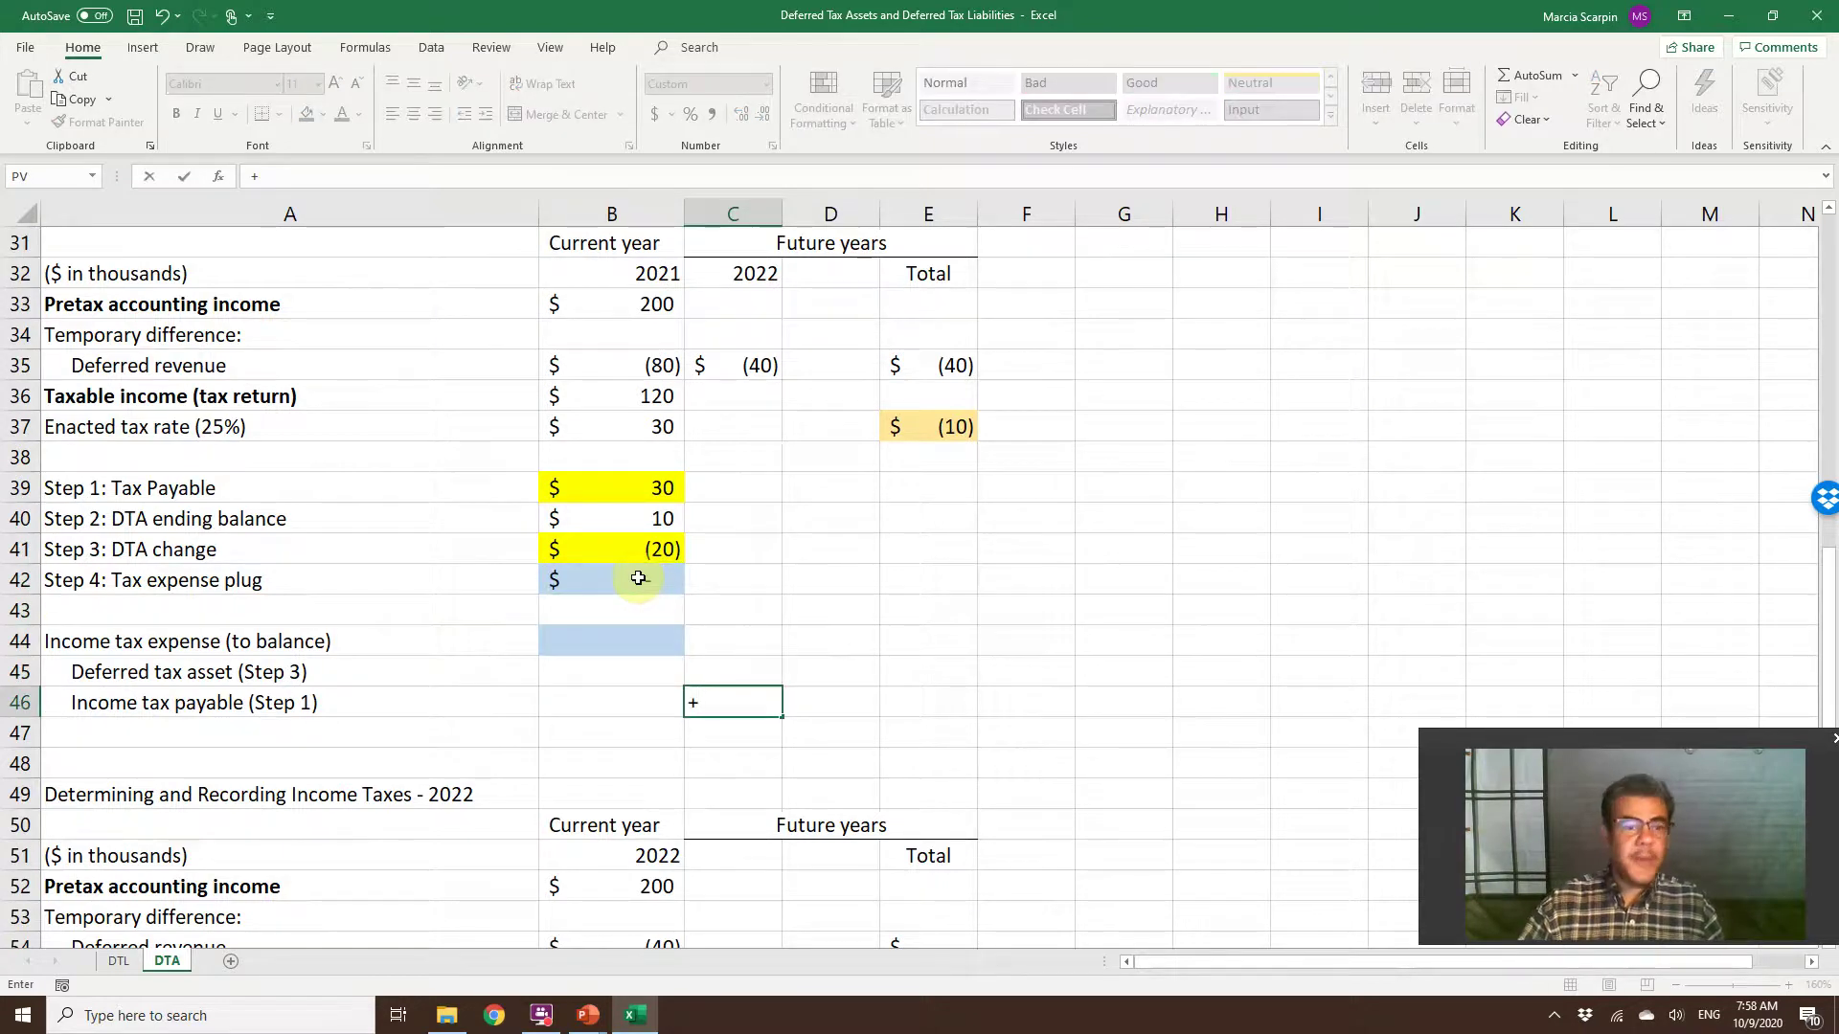
left_click(611, 490)
key("Return")
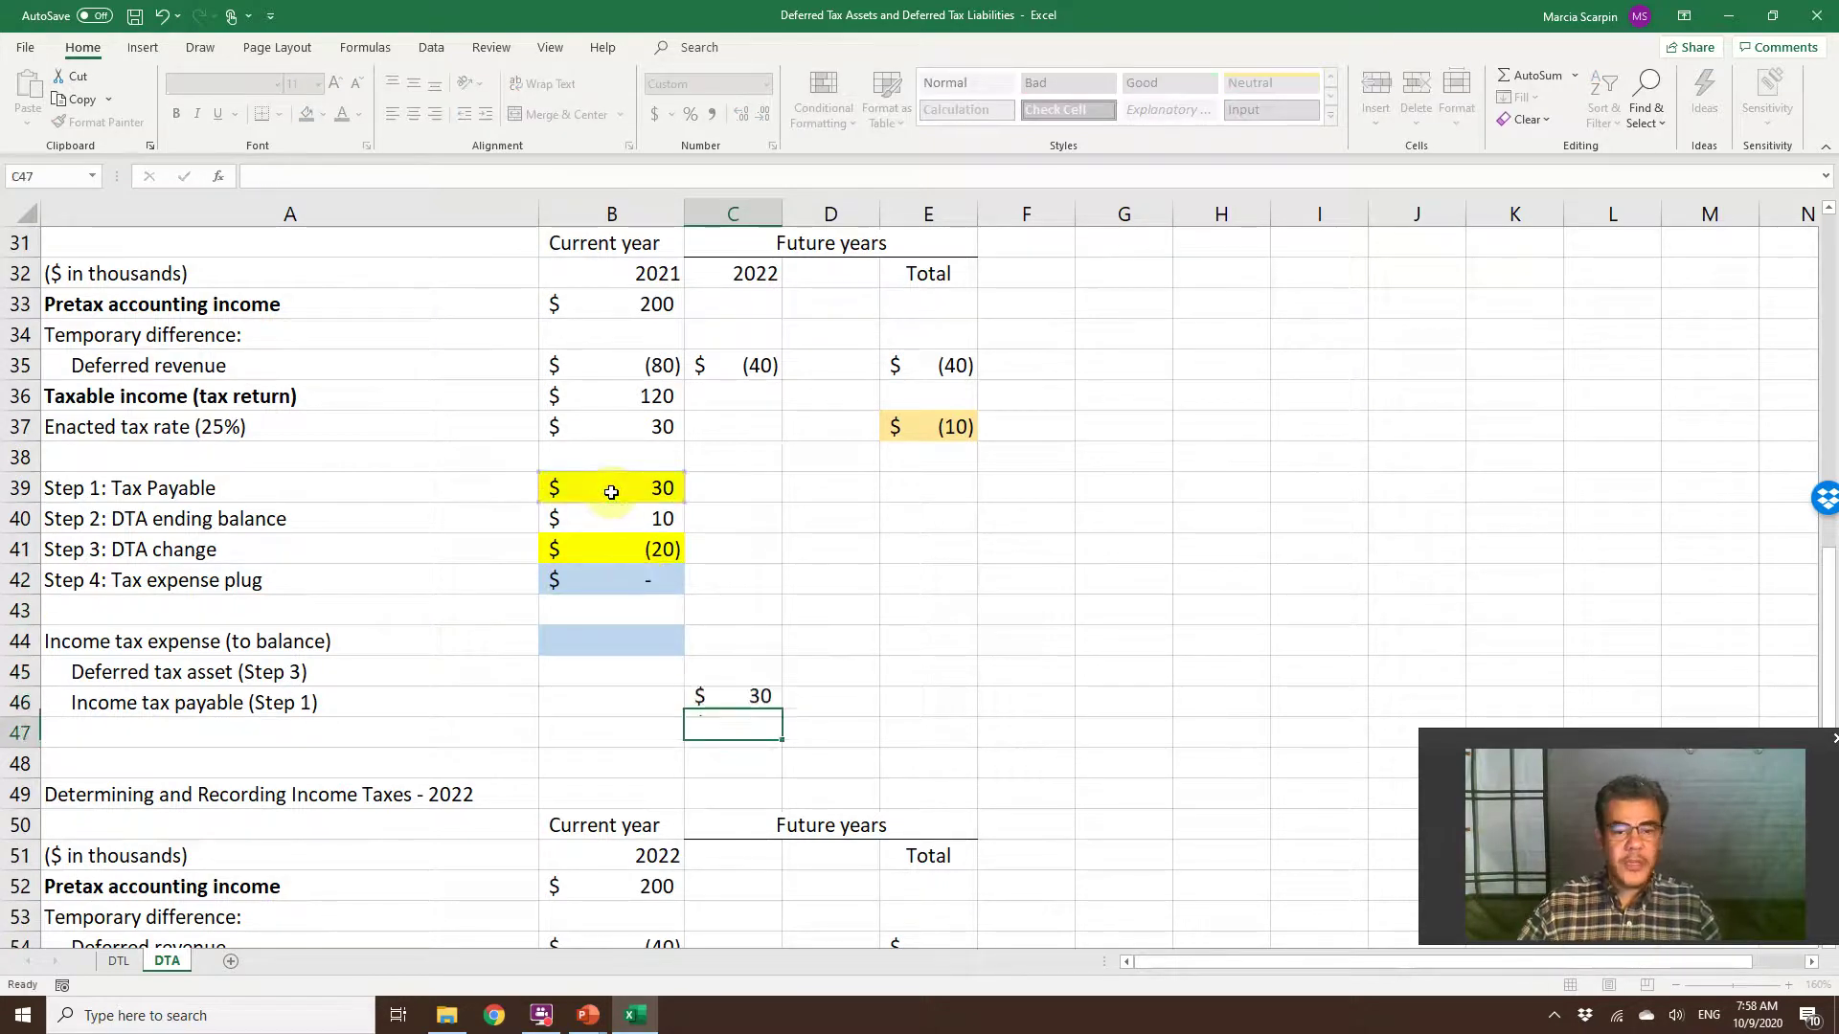
Enter the 2021 deferred tax asset credit in C45 as the negative of the Step 3 DTA change in B41.
key("Up")
key("Up")
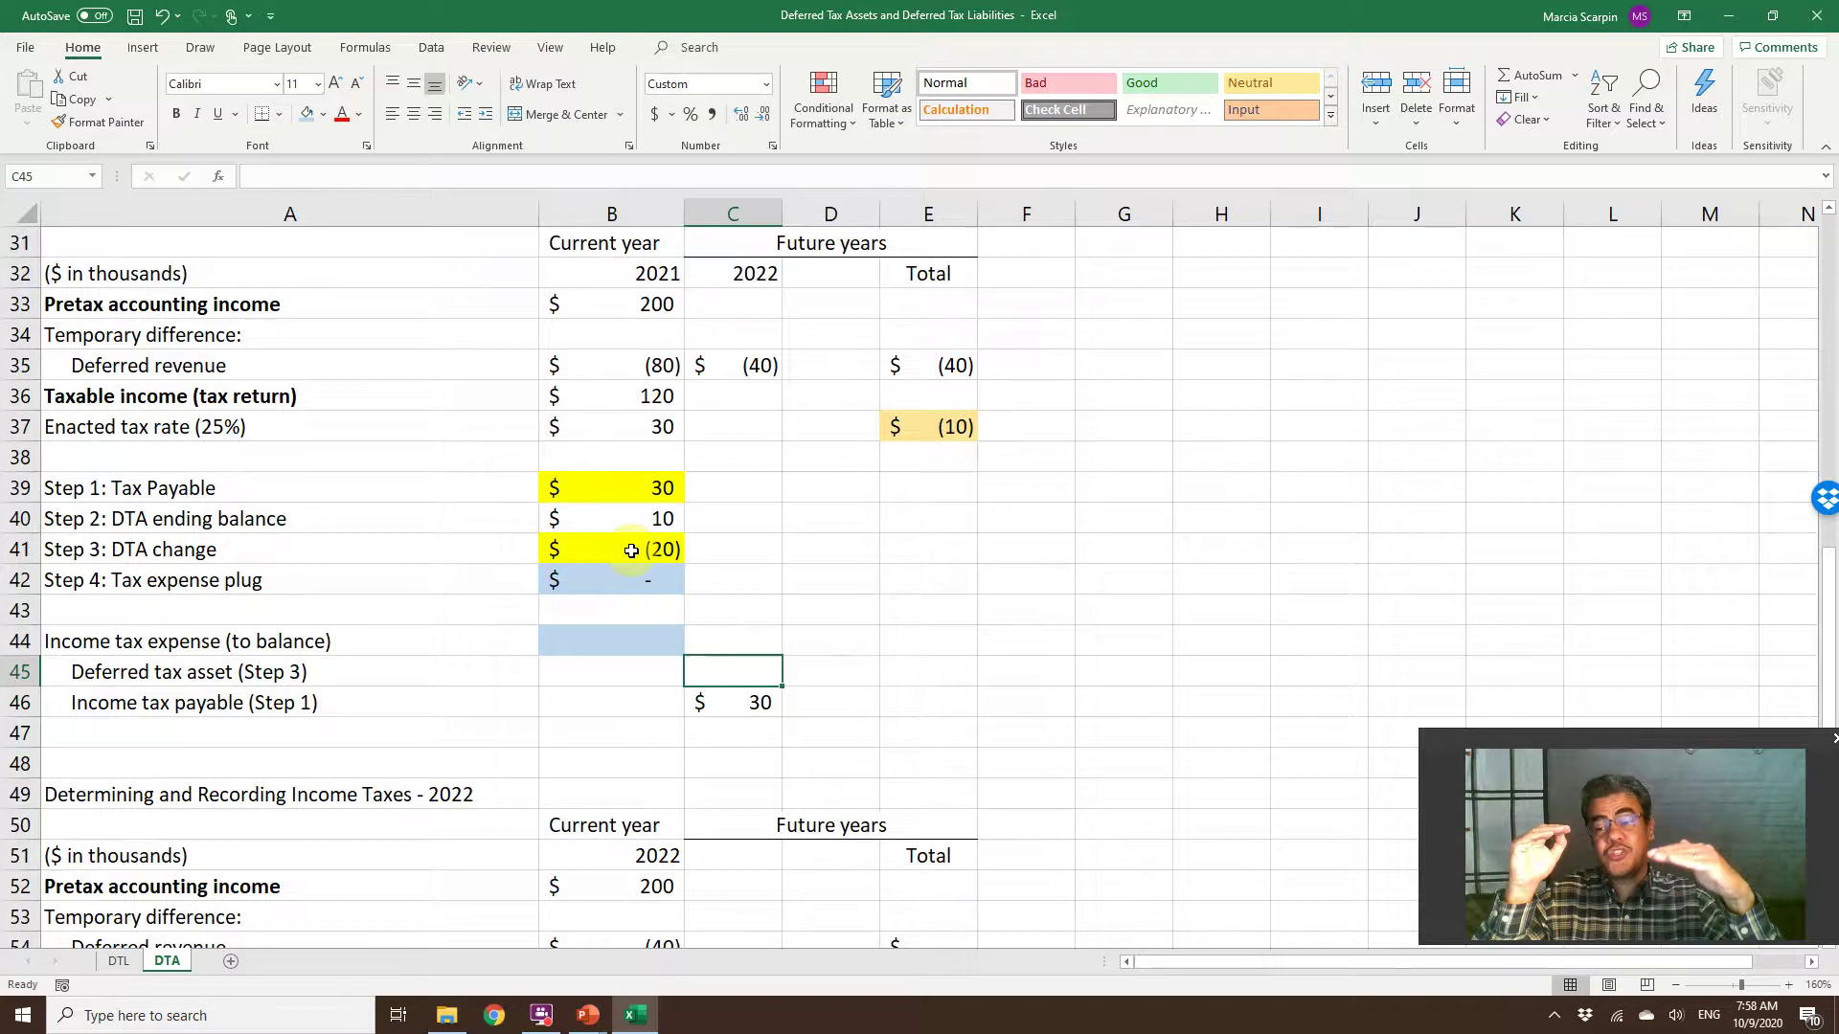
type("-")
left_click(637, 551)
key("Return")
Calculate the 2021 income tax expense in B44 as the sum of the credits in C45:C46.
key("Up")
key("Up")
key("Left")
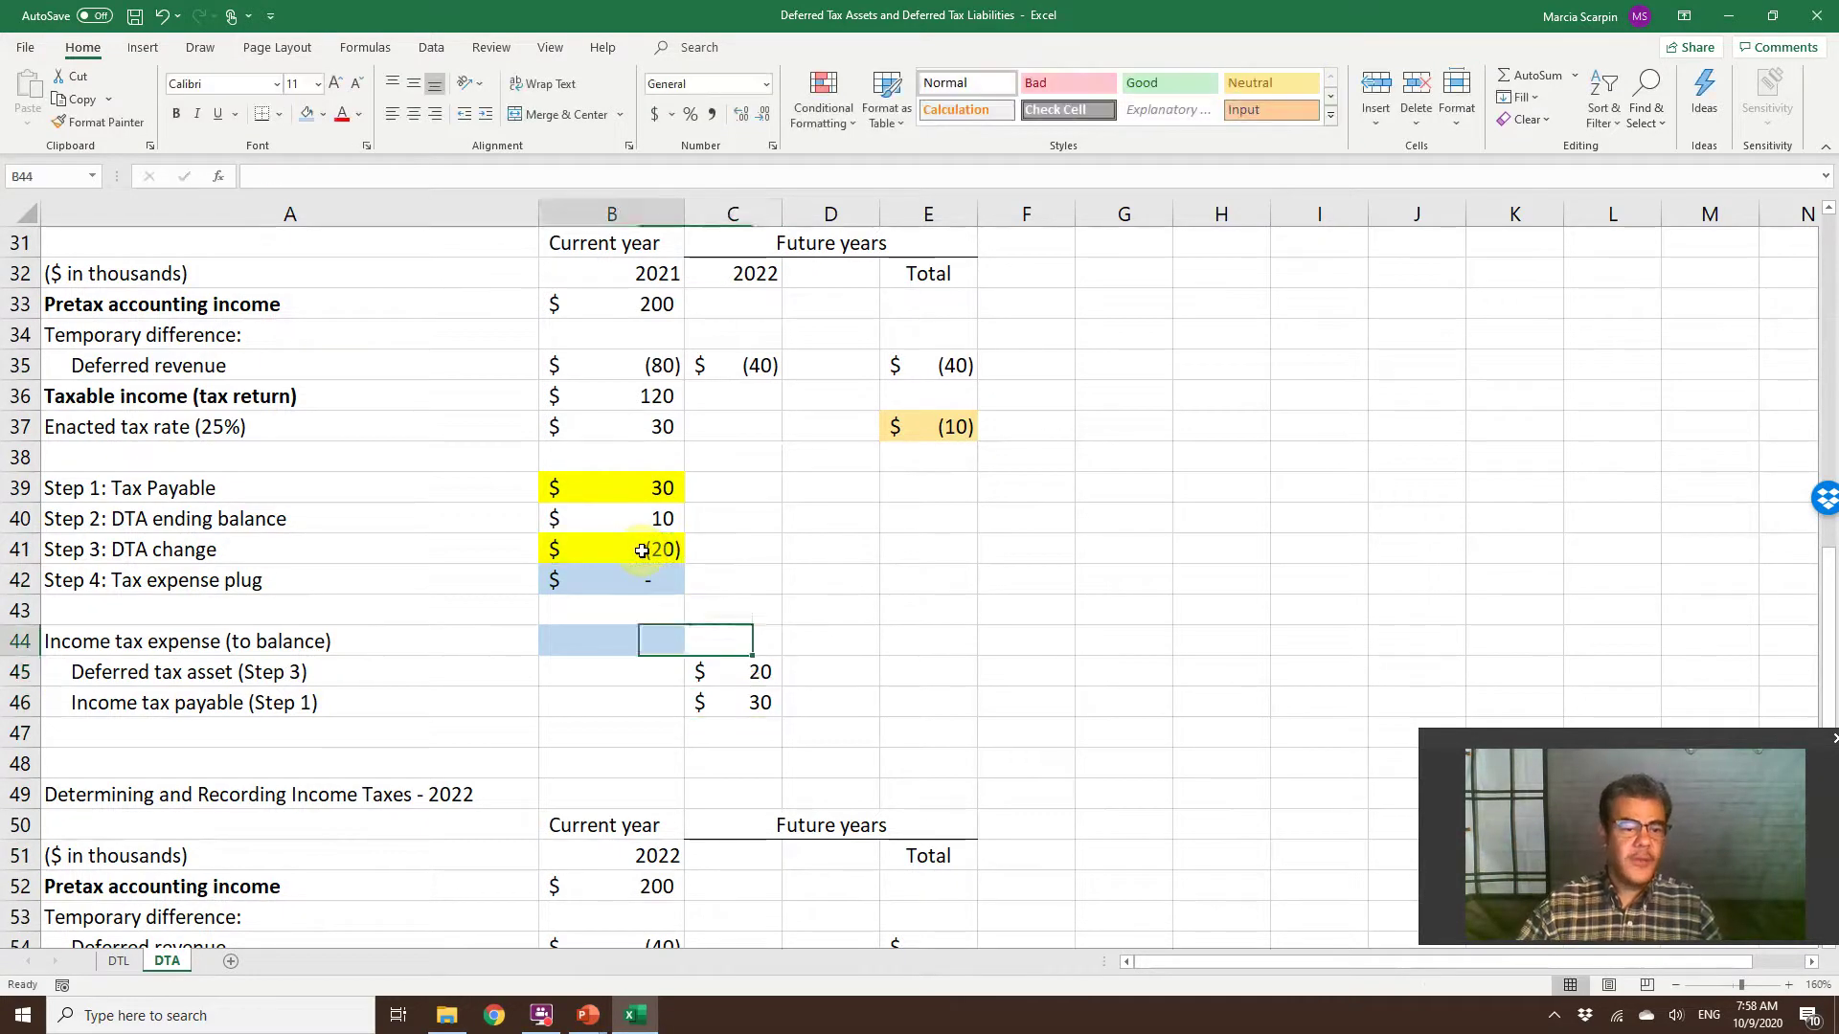
type("=sum")
type("(")
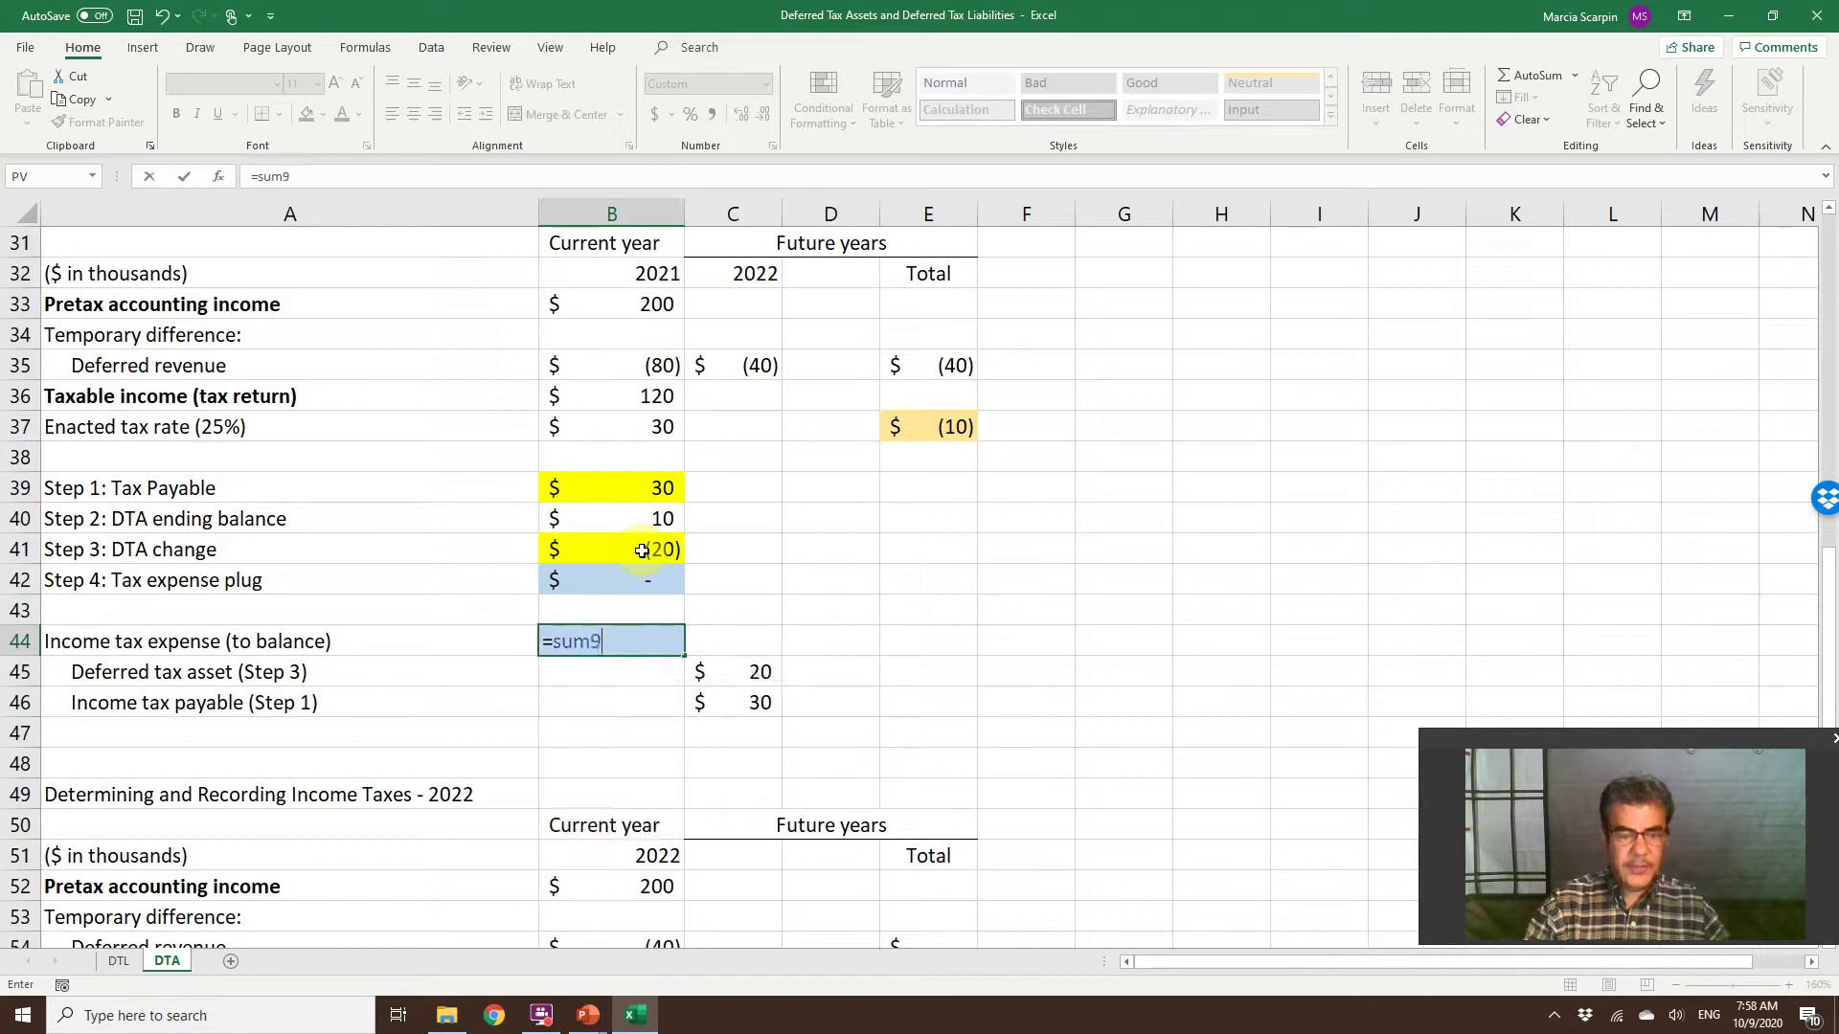
key("Down")
key("Right")
key("shift+Down")
key("Return")
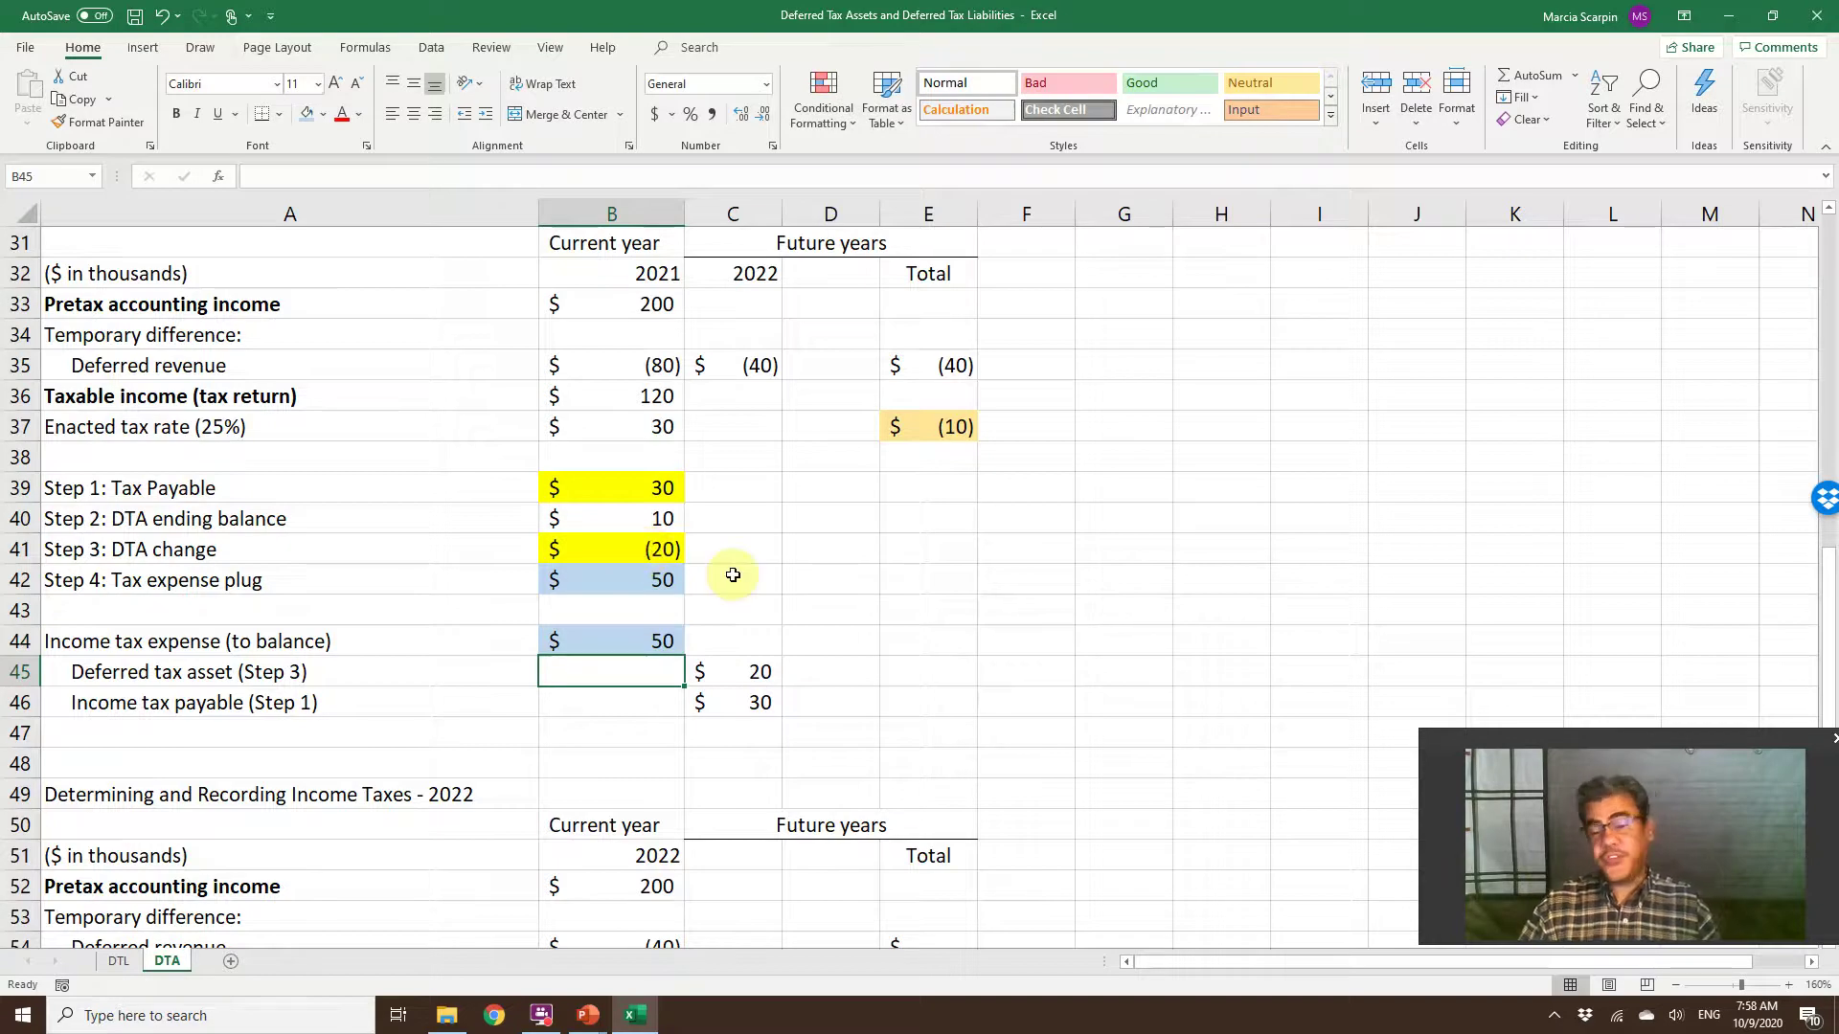
Examine the 2022 tax payable, DTA ending balance and DTA change, and trace them to the Deferred Tax Asset T-account.
scroll(671, 728, "down", 2)
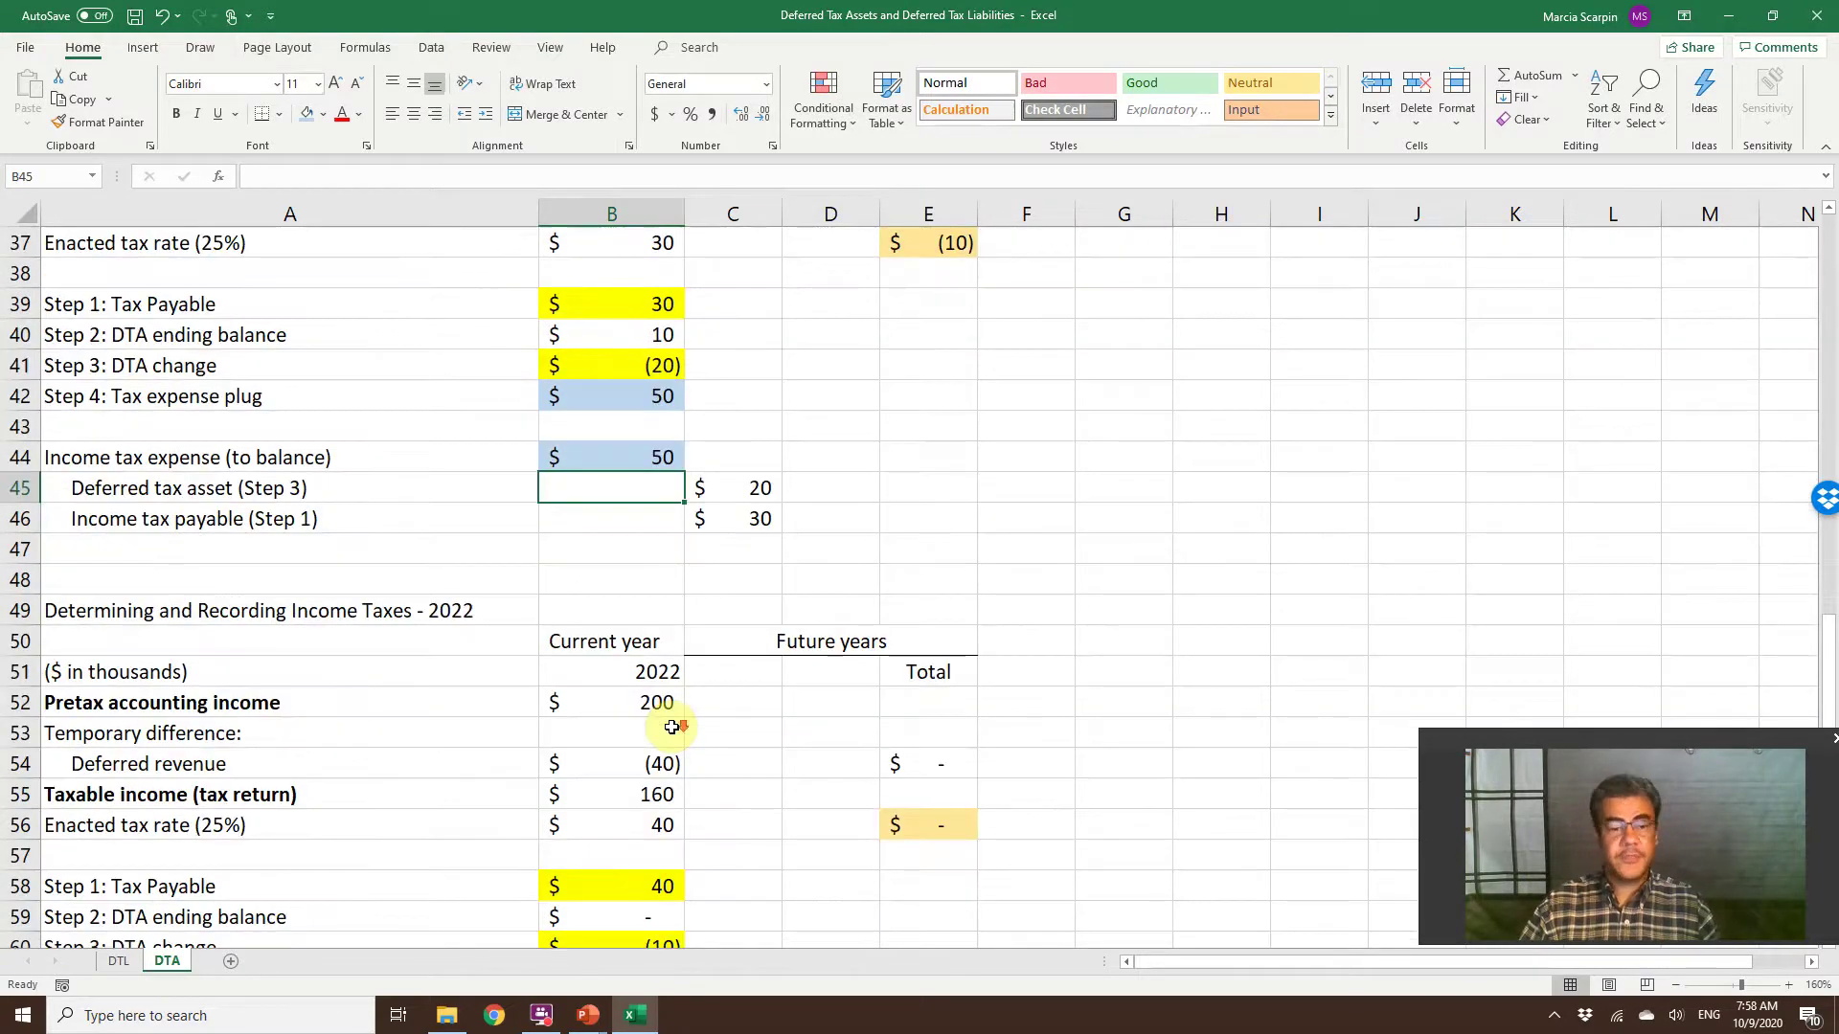
scroll(672, 727, "down", 2)
left_click(659, 697)
left_click(661, 655)
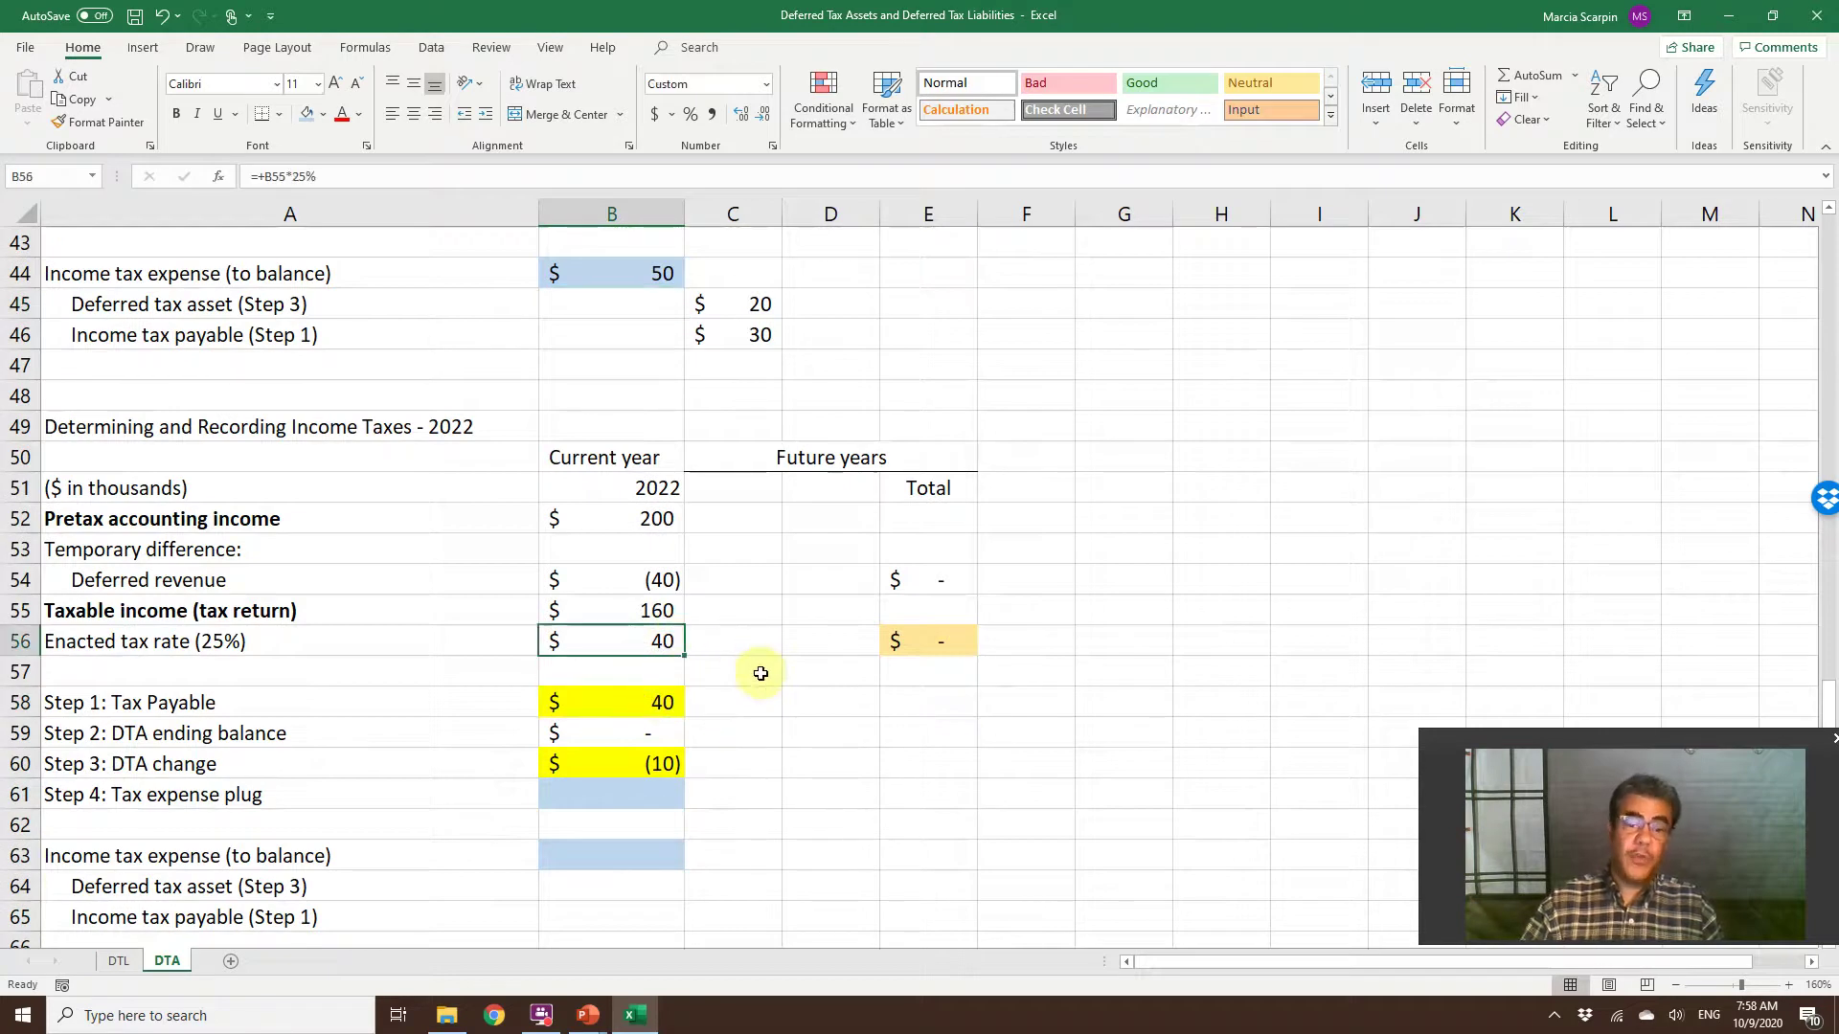
left_click(645, 736)
scroll(973, 648, "up", 1)
scroll(1207, 645, "up", 12)
left_click(1218, 637)
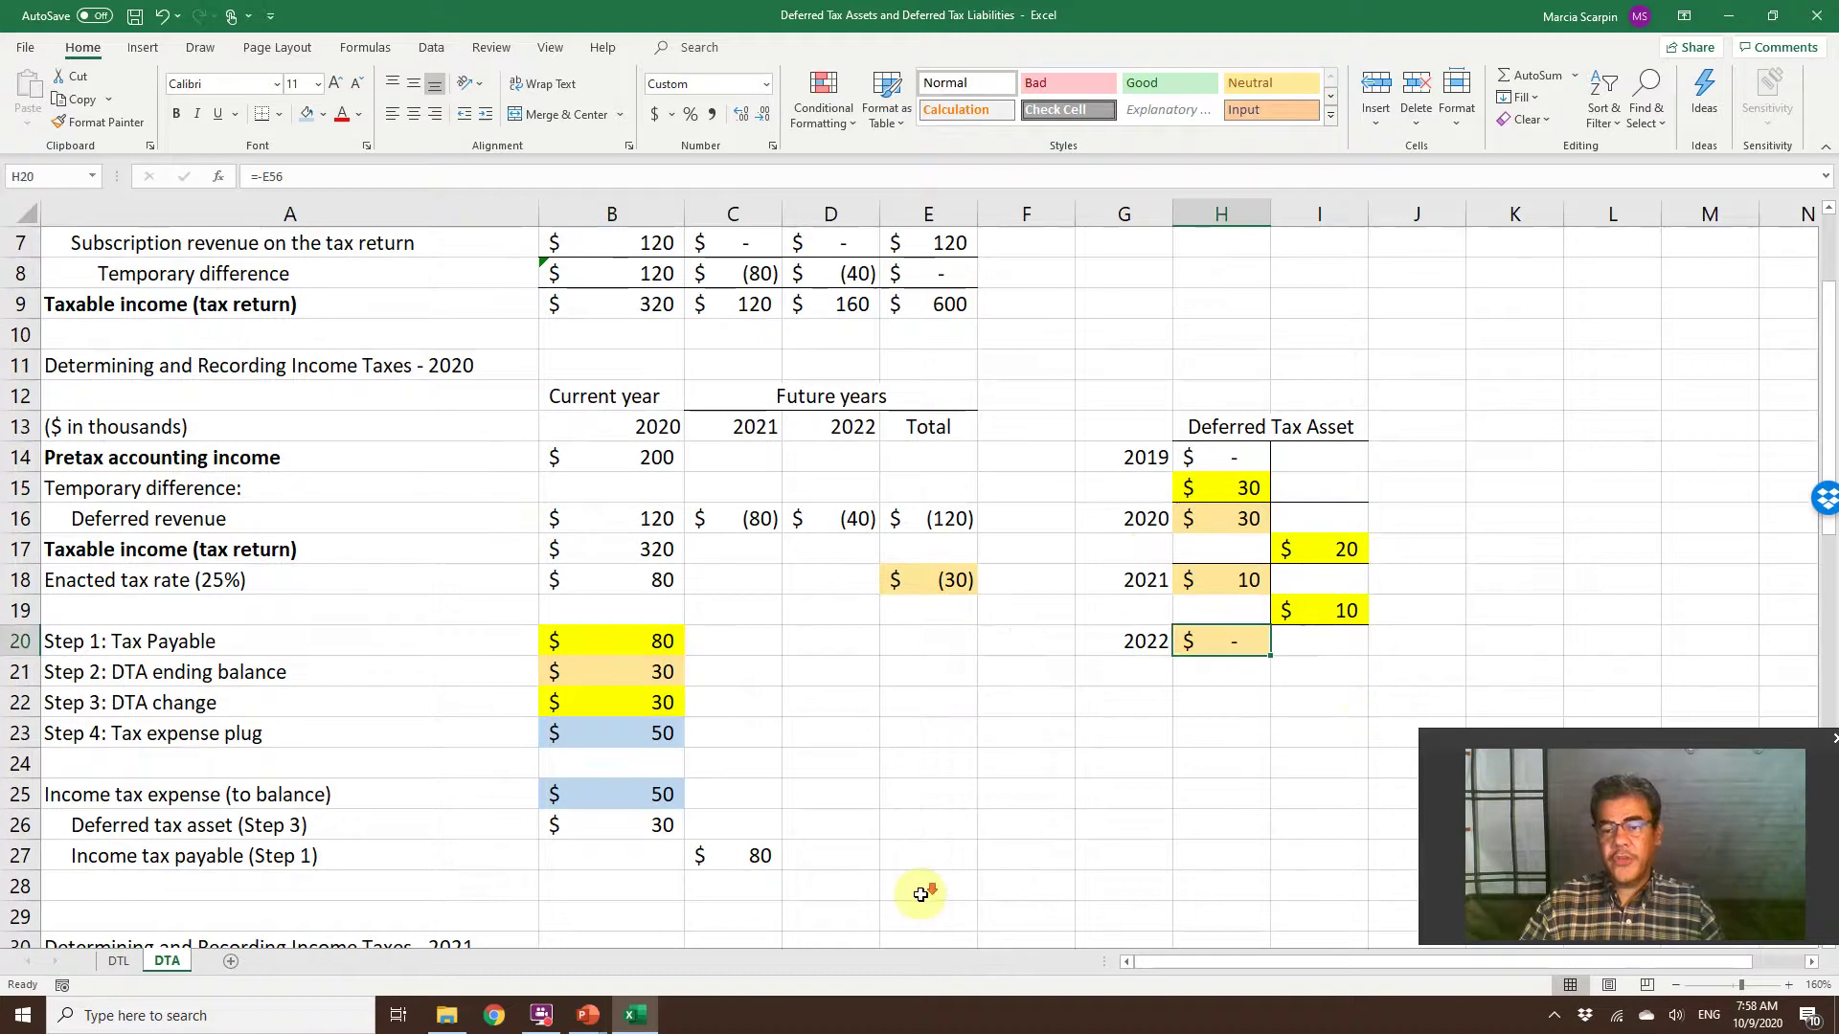
scroll(920, 885, "down", 7)
scroll(921, 886, "down", 8)
scroll(894, 808, "up", 3)
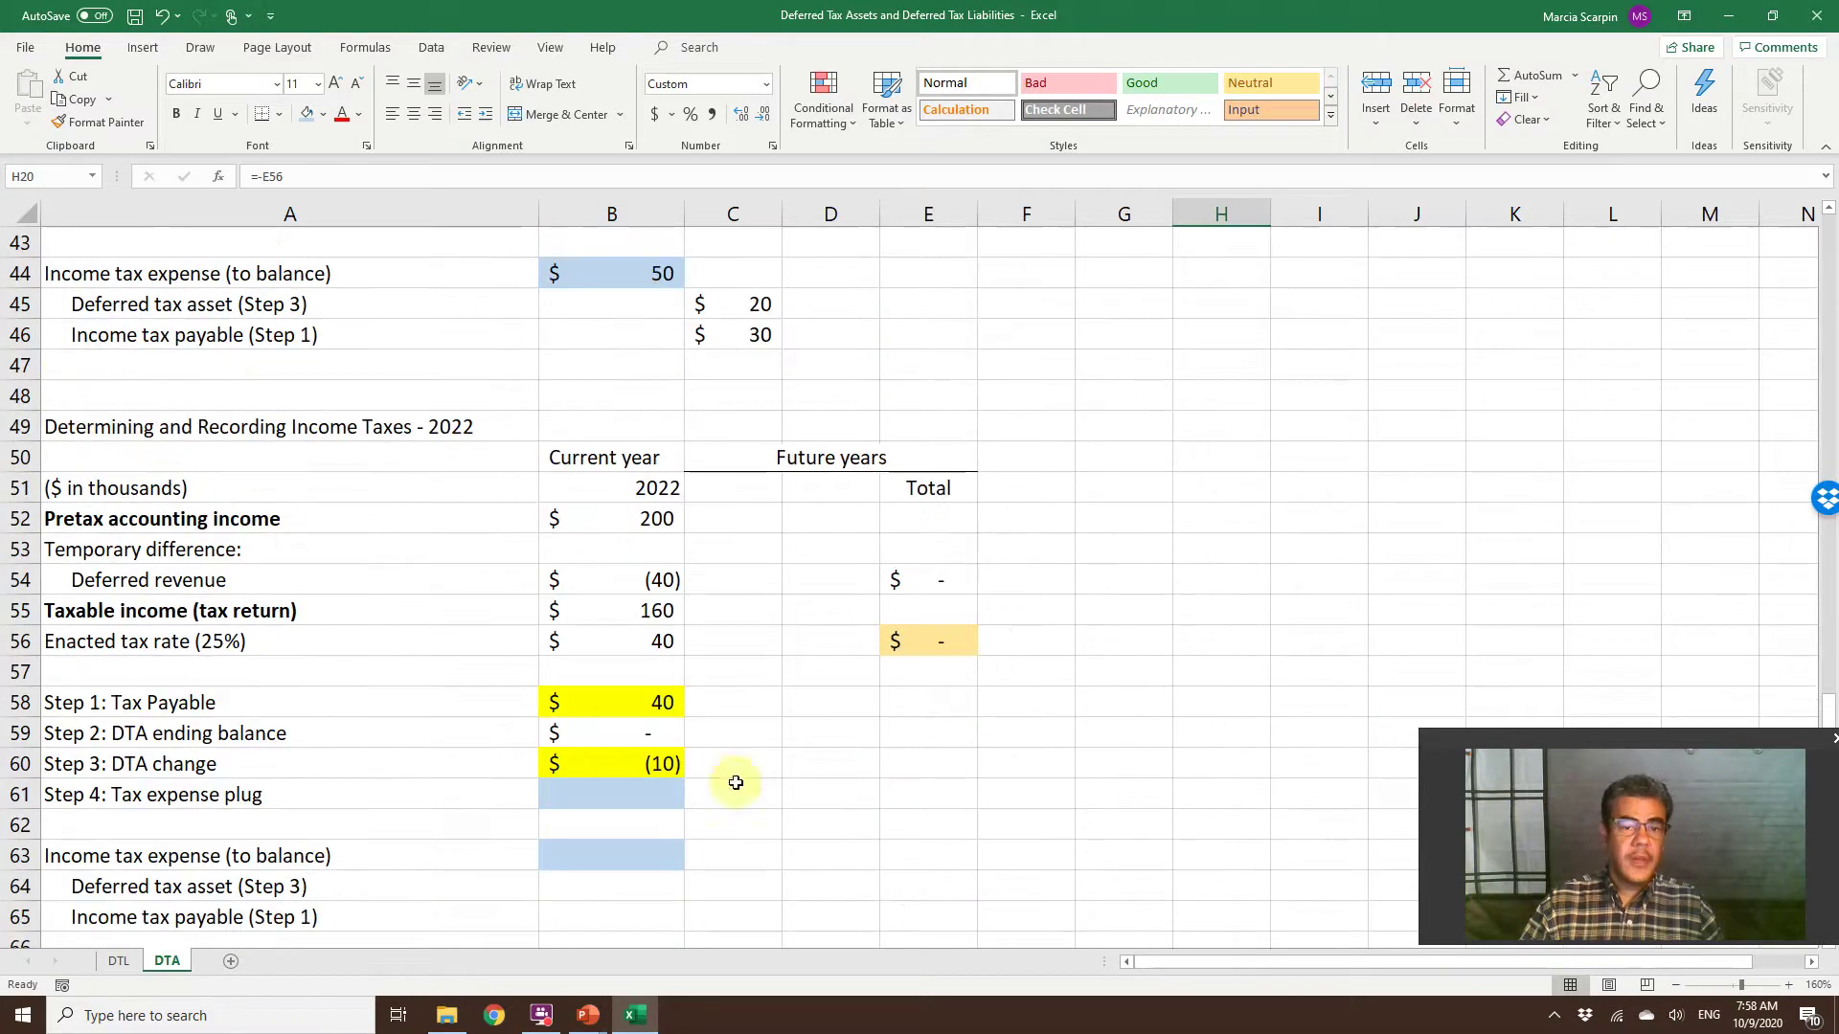
left_click(611, 766)
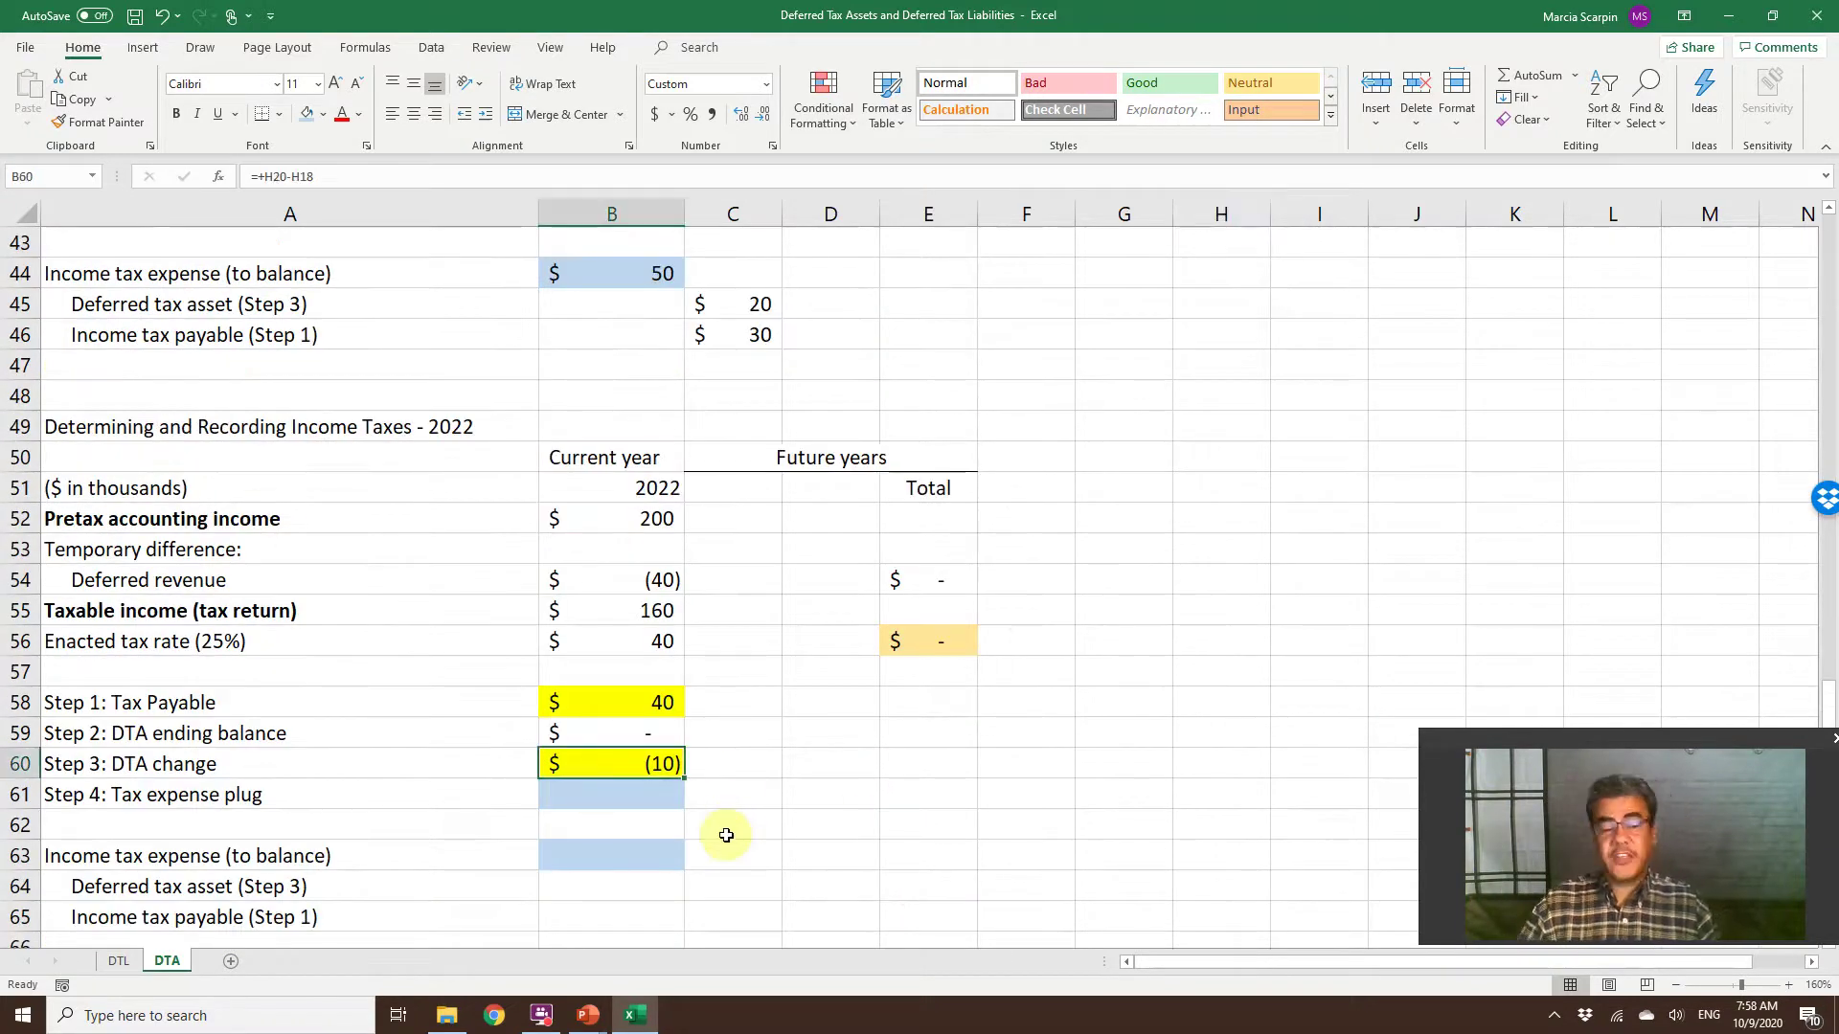
scroll(1162, 566, "up", 10)
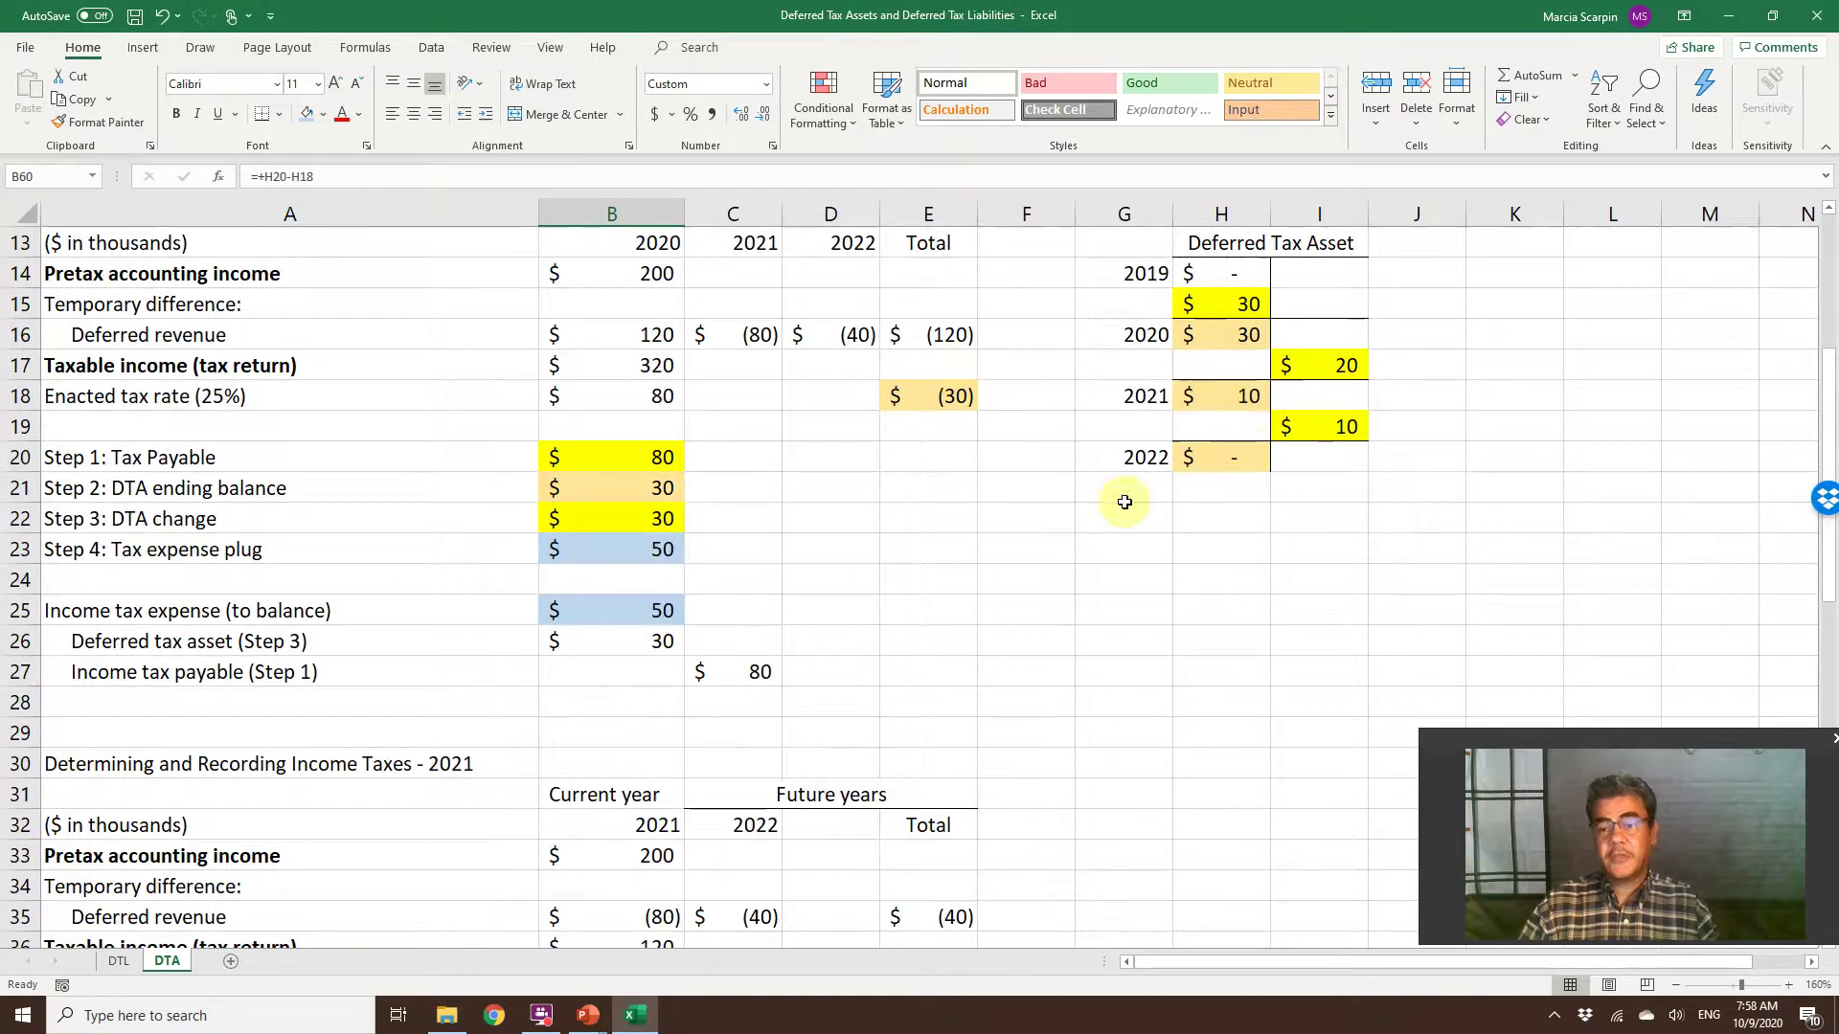
scroll(919, 739, "down", 12)
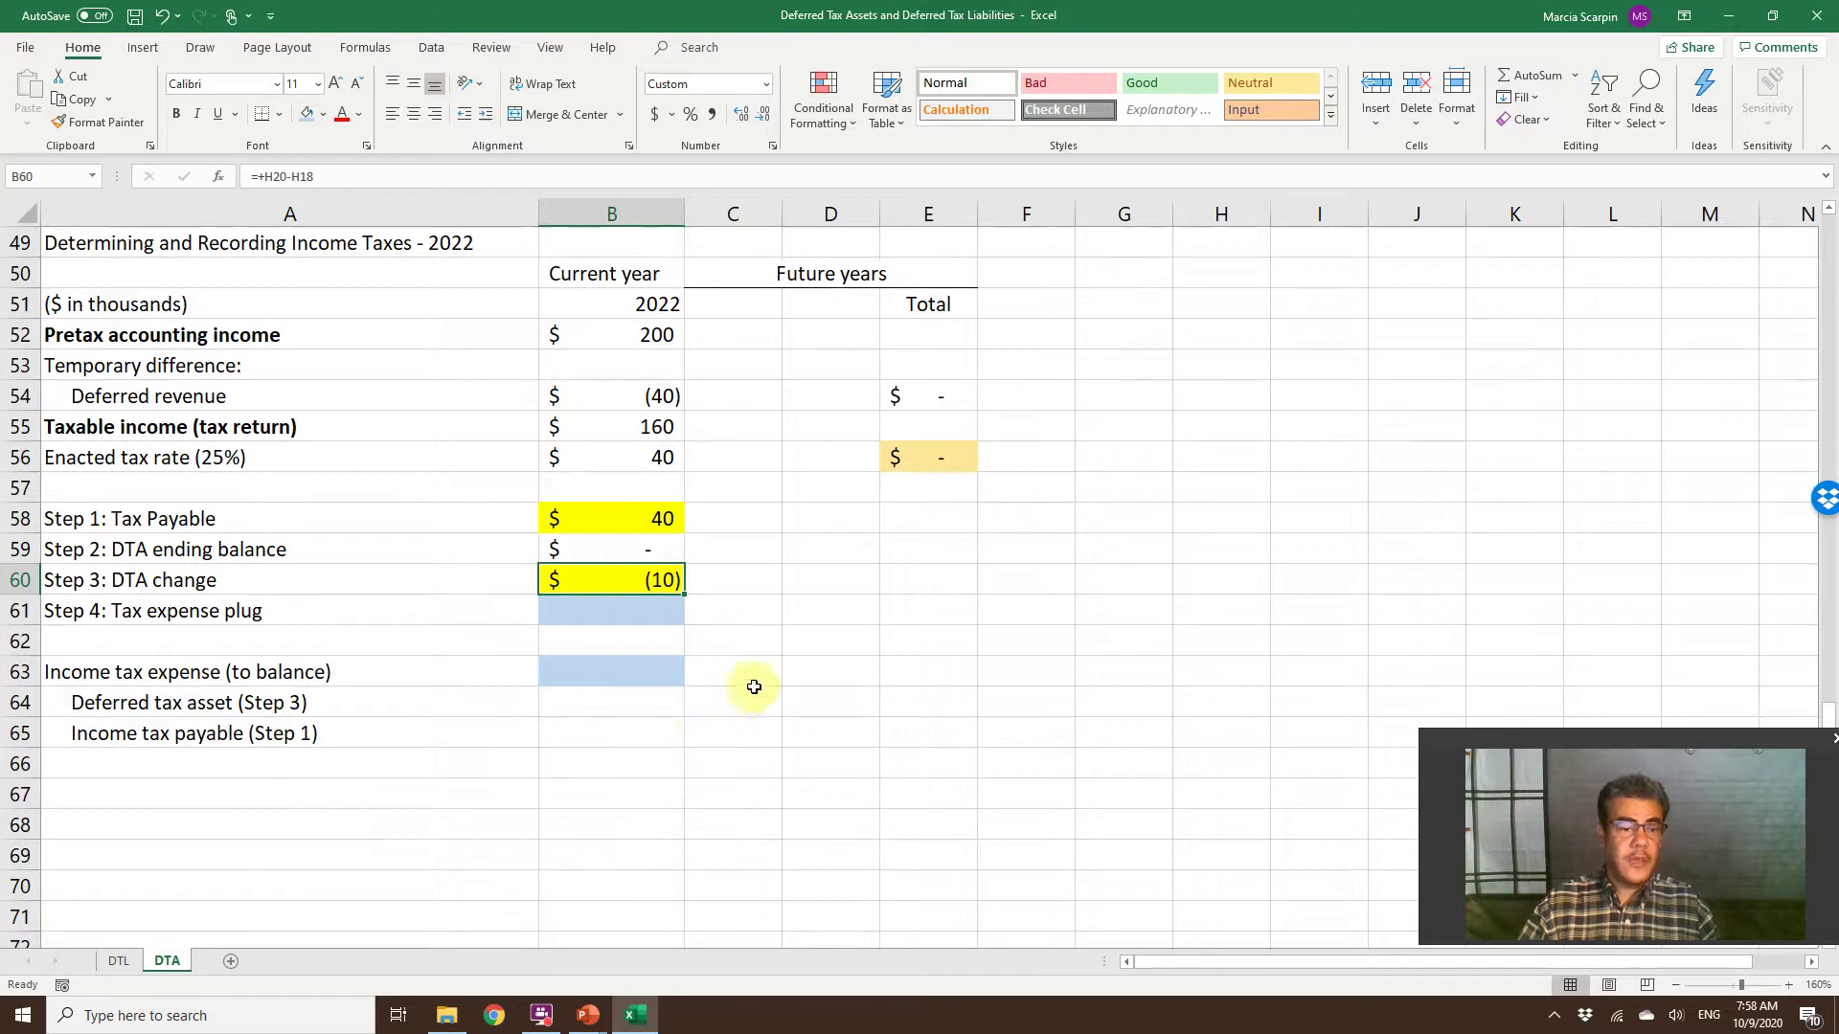
Enter the 2022 income tax payable credit in C65 as a reference to the Step 1 tax payable in B58.
left_click(738, 728)
type("+")
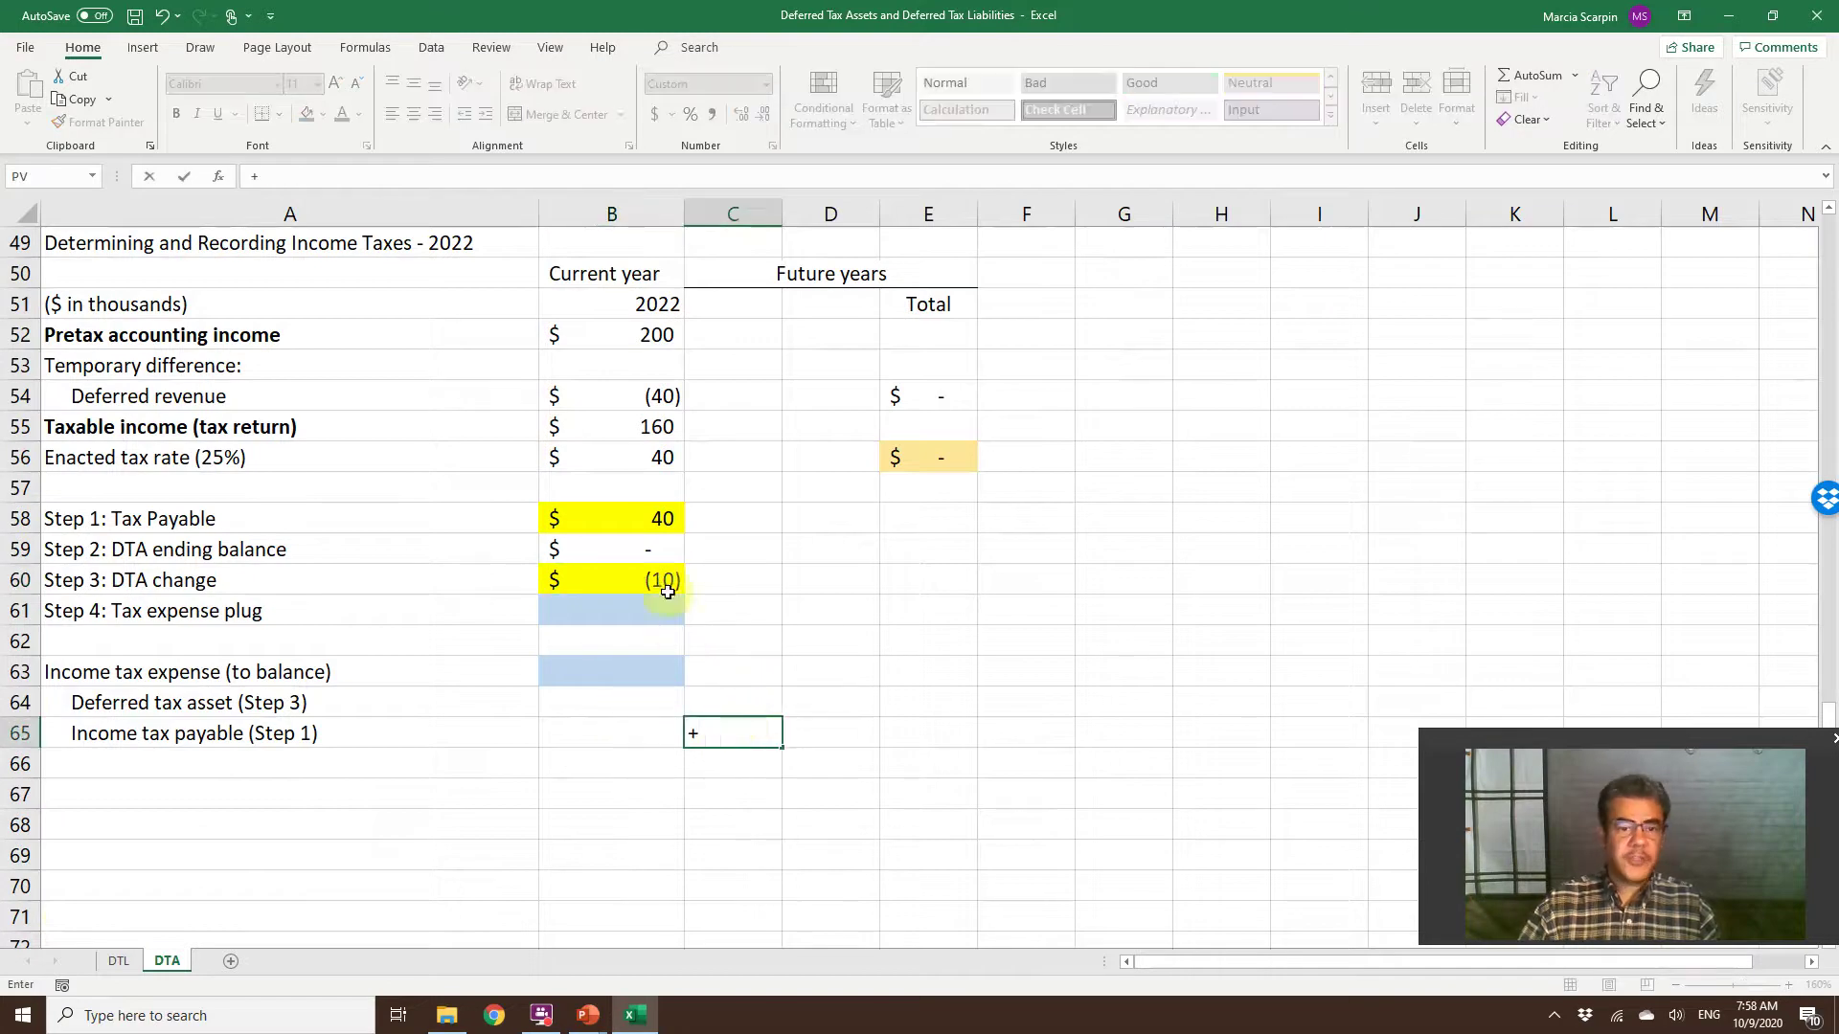
left_click(649, 519)
key("Return")
Enter the 2022 deferred tax asset credit in C64 as the negative of the Step 3 DTA change in B60.
key("Up")
key("Up")
type("-")
left_click(647, 576)
key("Return")
Calculate the 2022 income tax expense in B63 as the sum of the deferred tax asset and income tax payable credits.
key("Up")
key("Up")
key("Left")
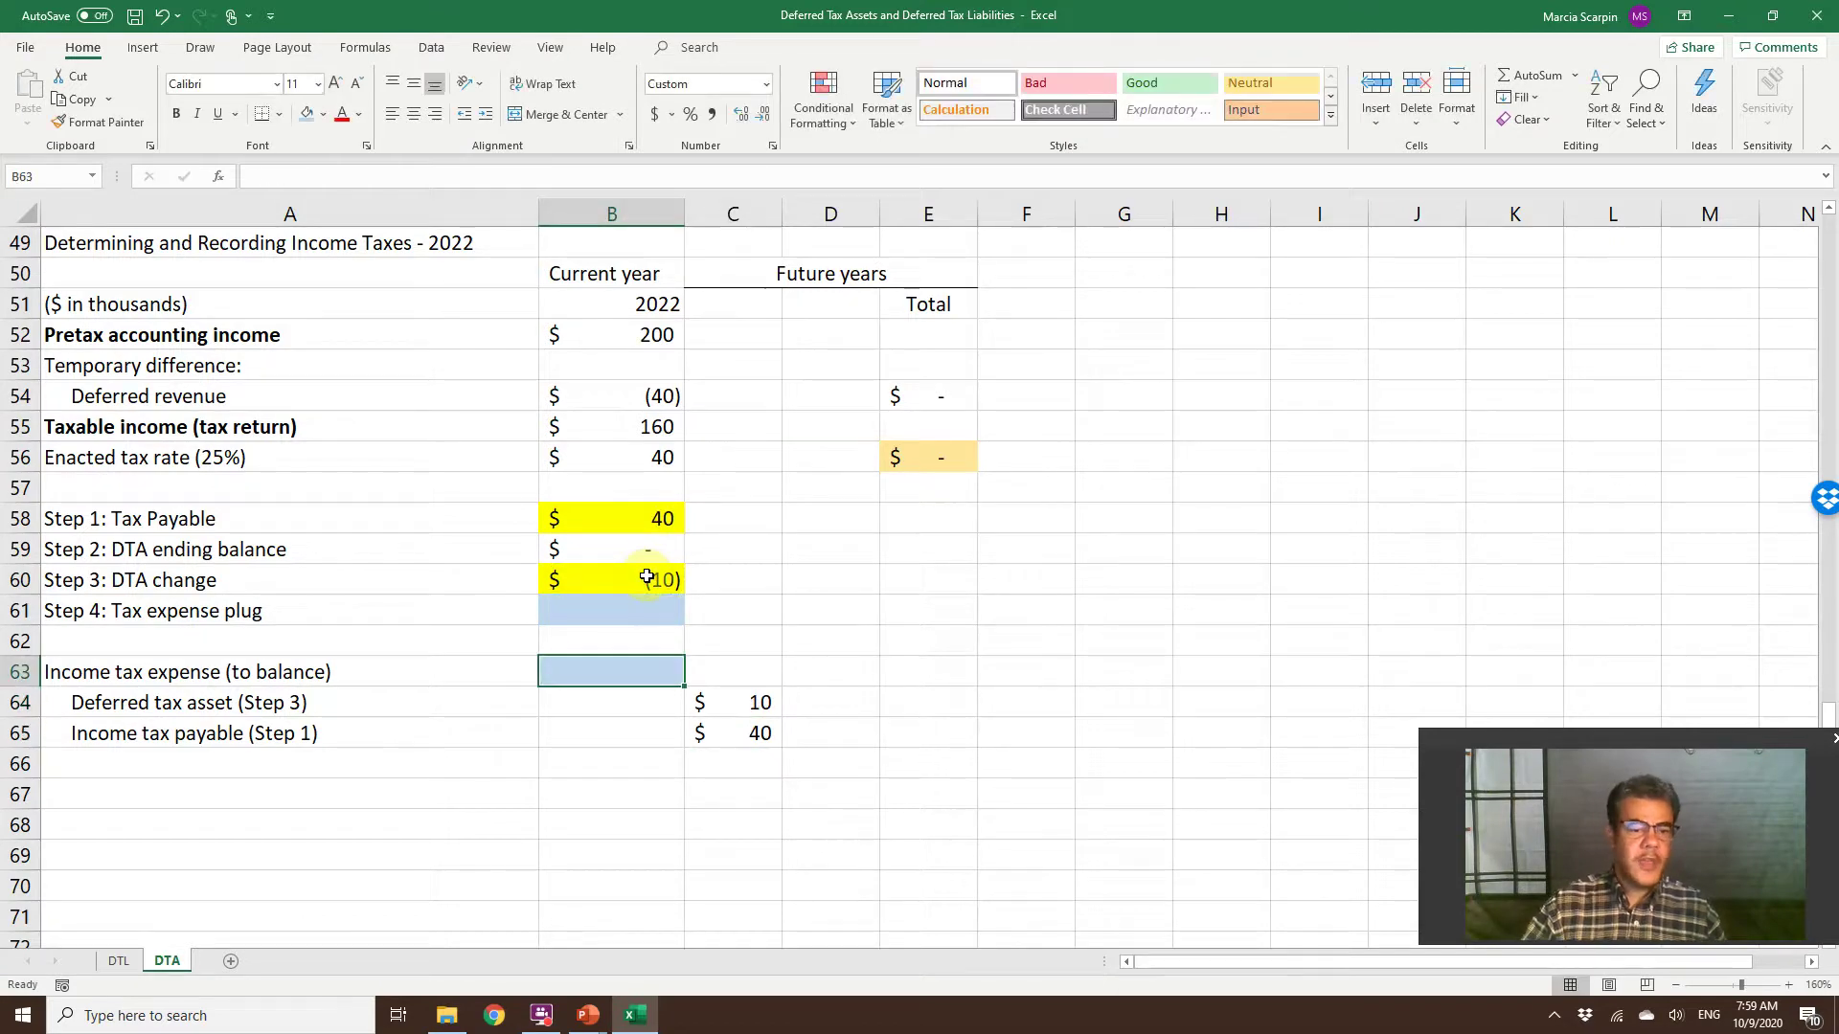
type("=sum(")
key("Right")
key("shift+Down")
key("shift+Down")
key("Return")
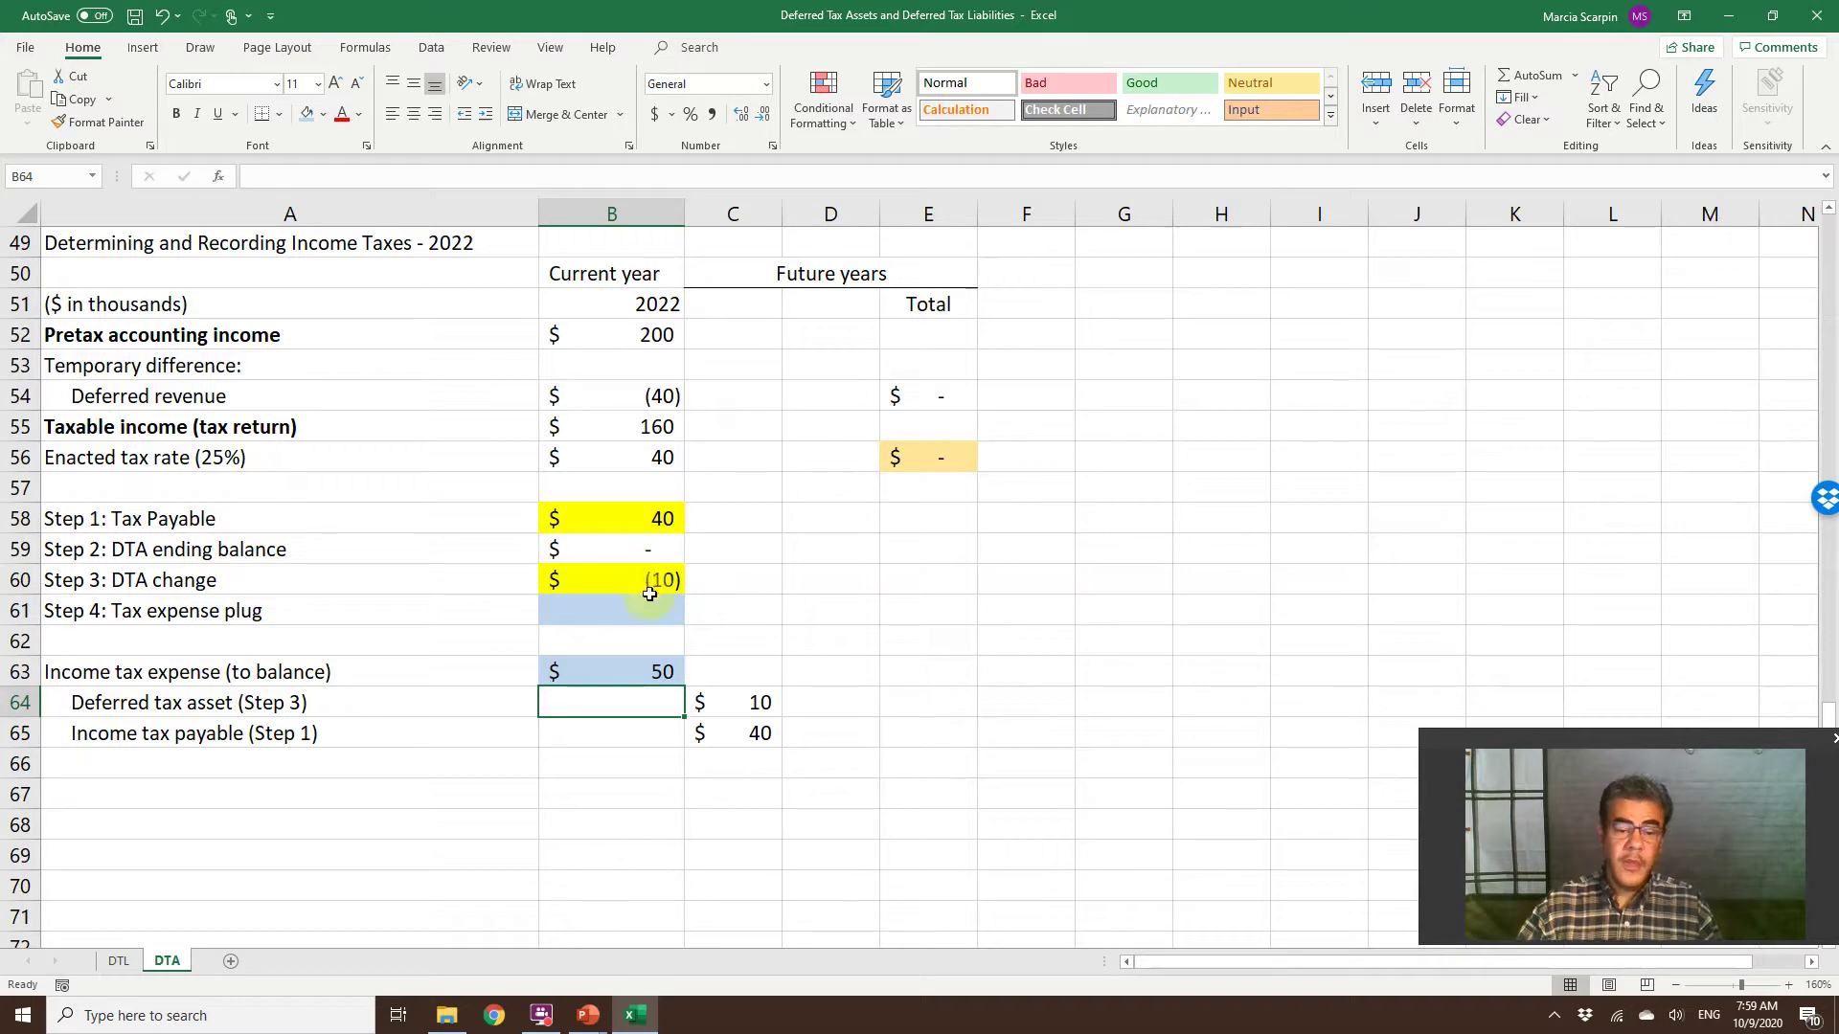
Switch to the PowerPoint slide show and review the slide titled The 4-Step Process.
left_click(588, 1013)
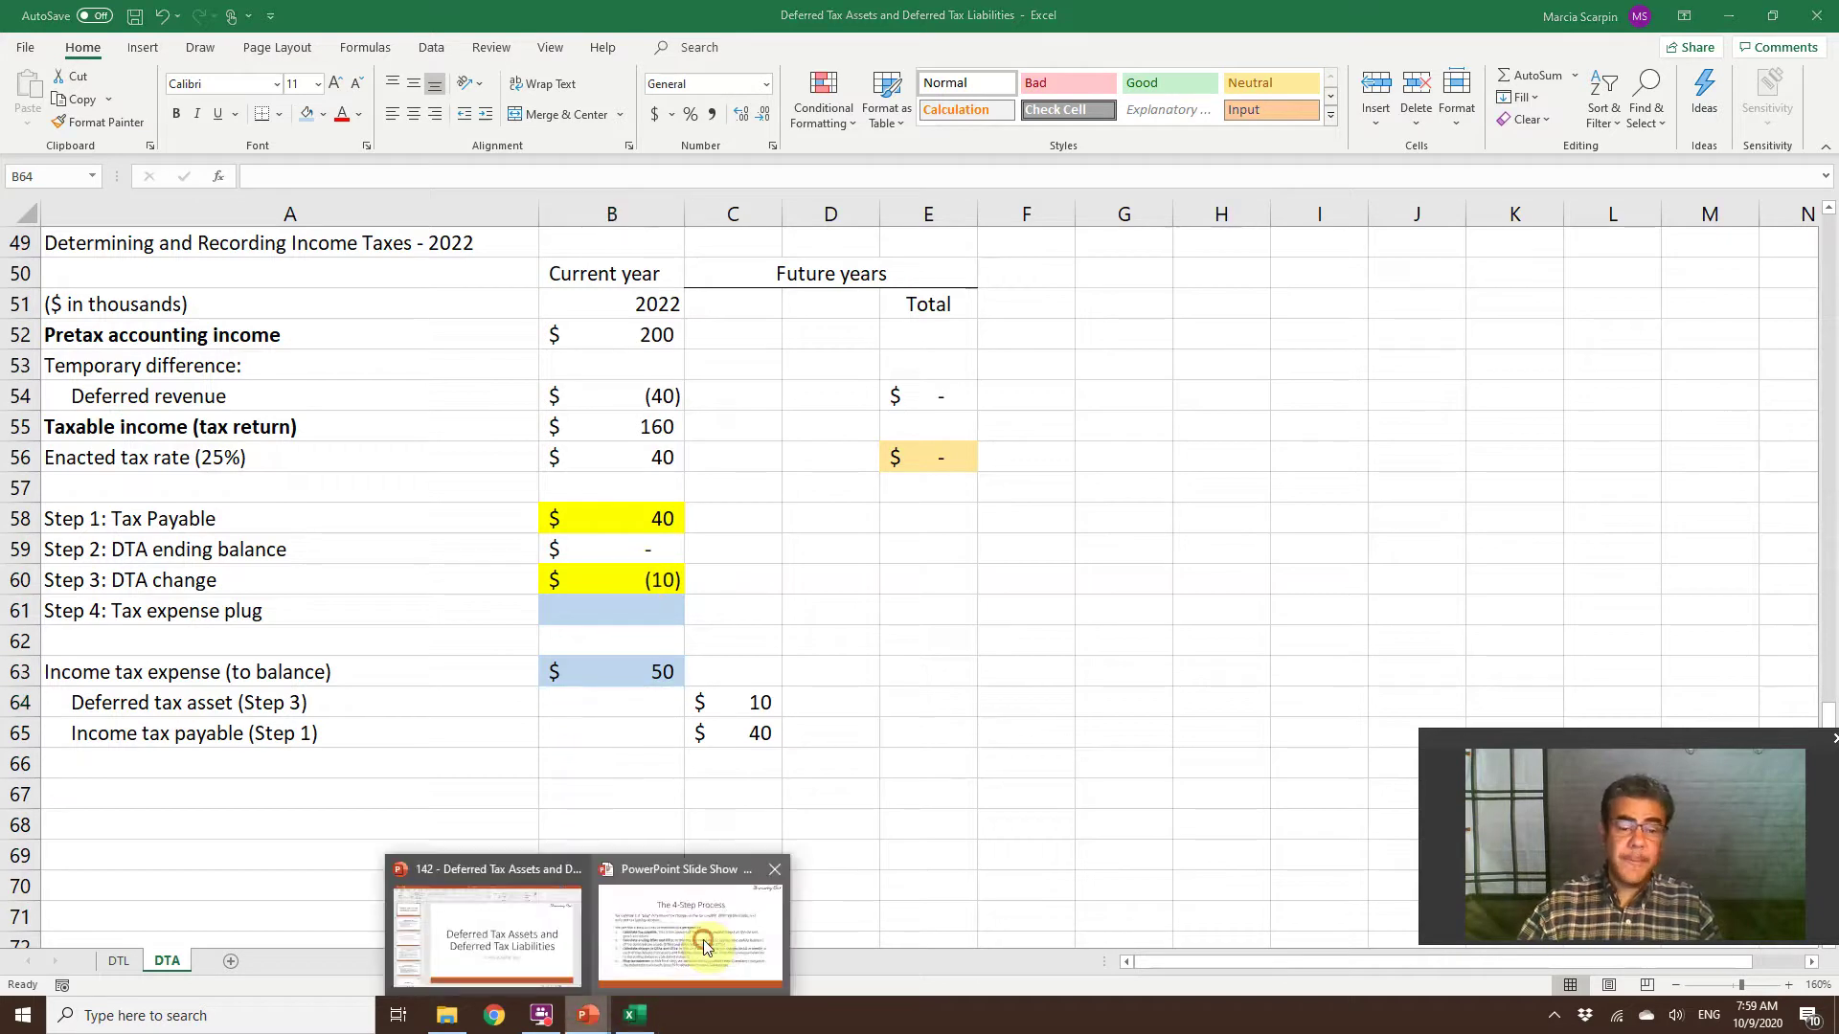
key("alt+Tab")
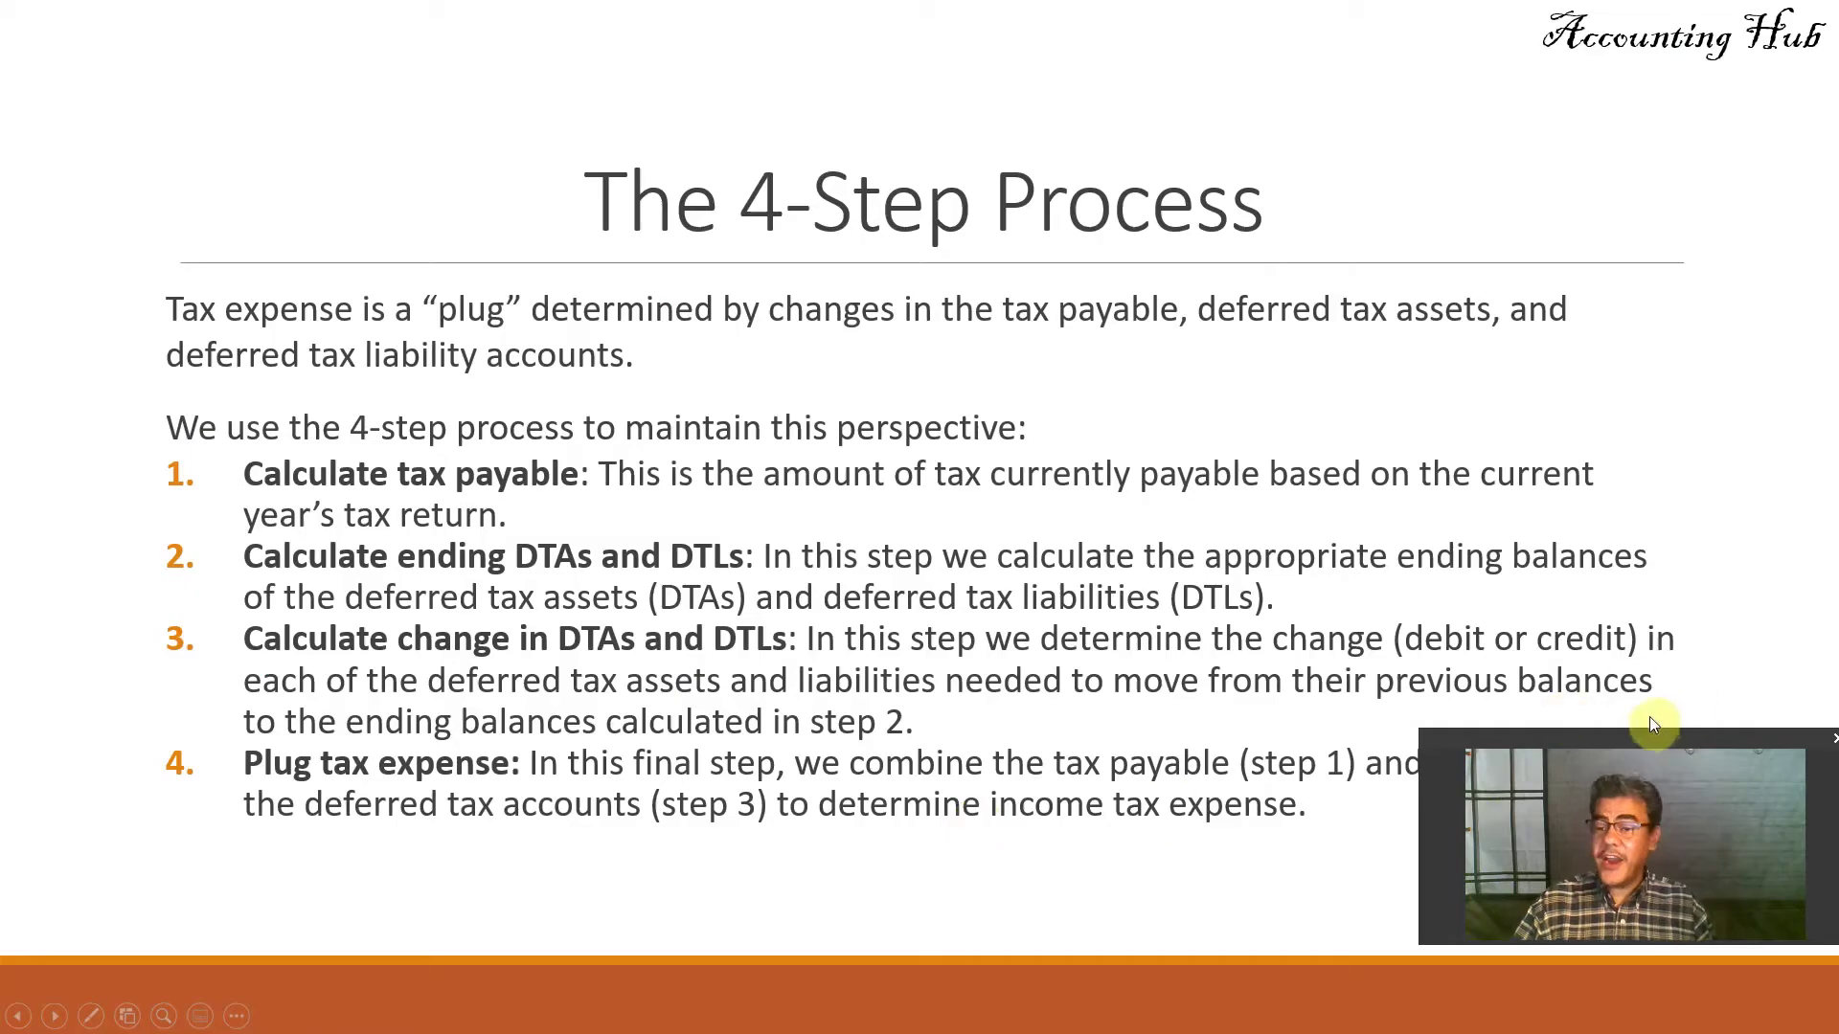
left_click_drag(1634, 732, 1603, 801)
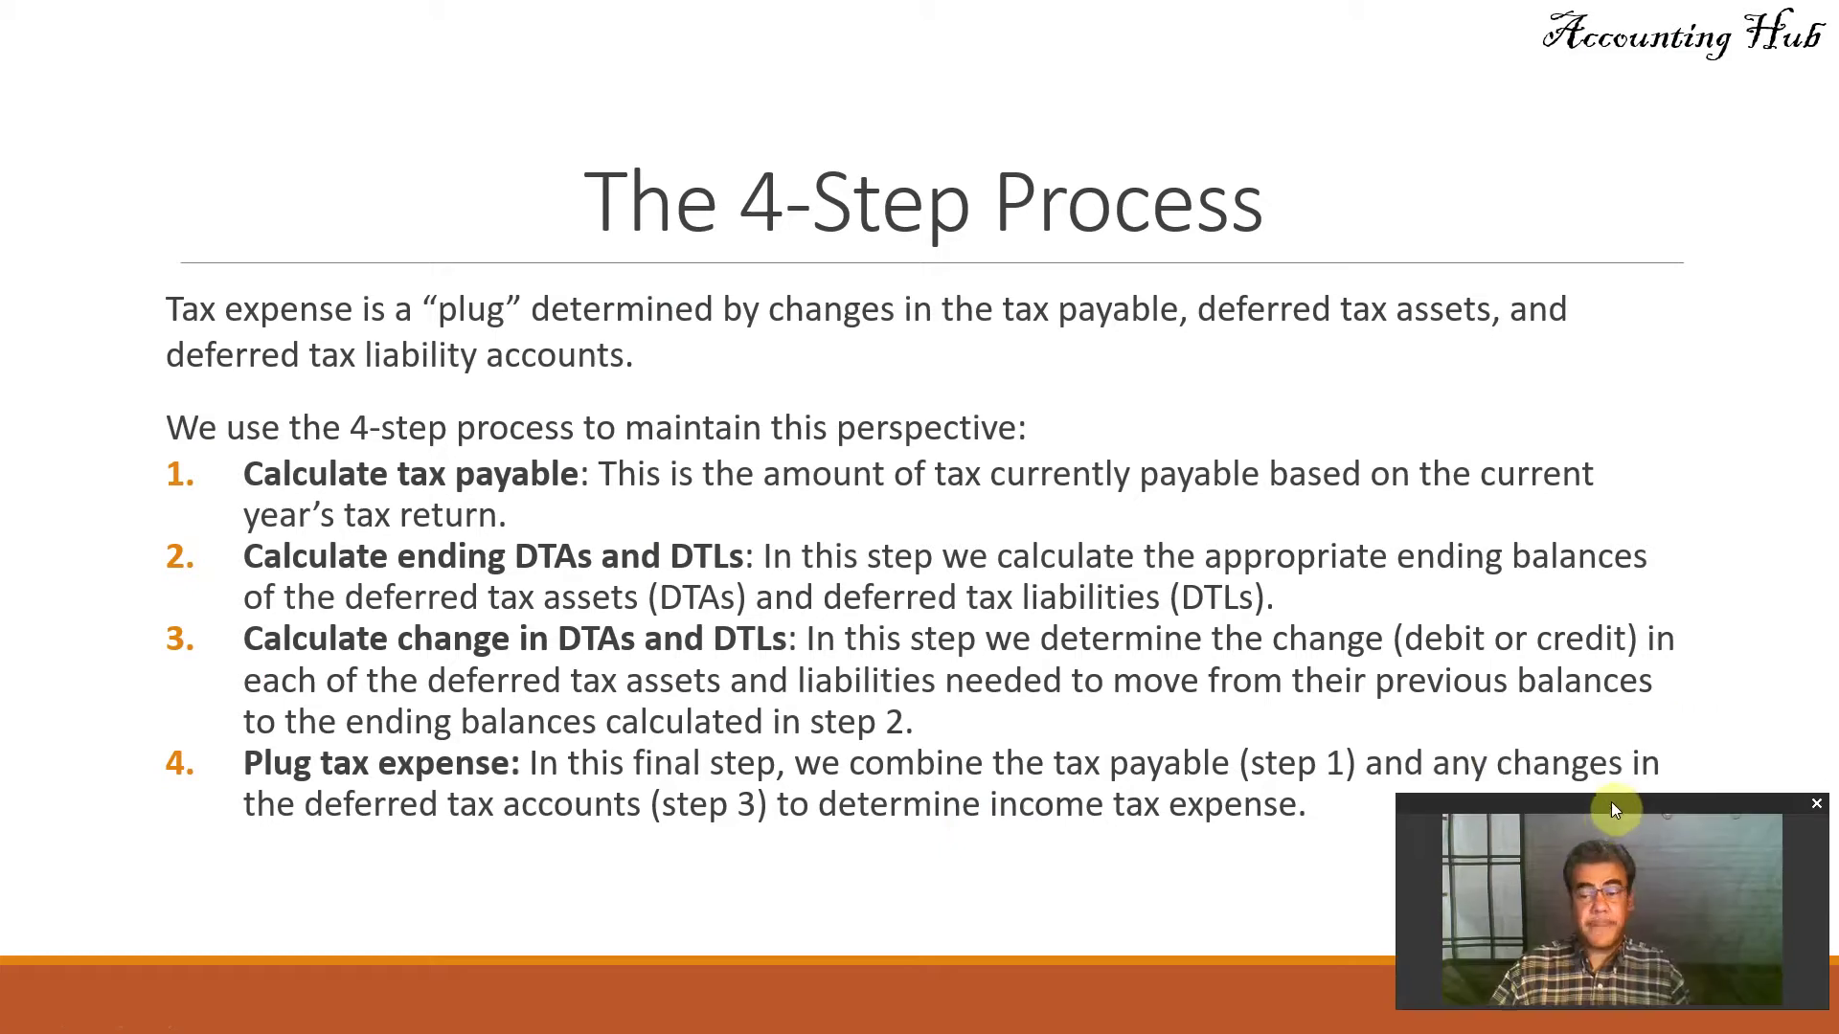